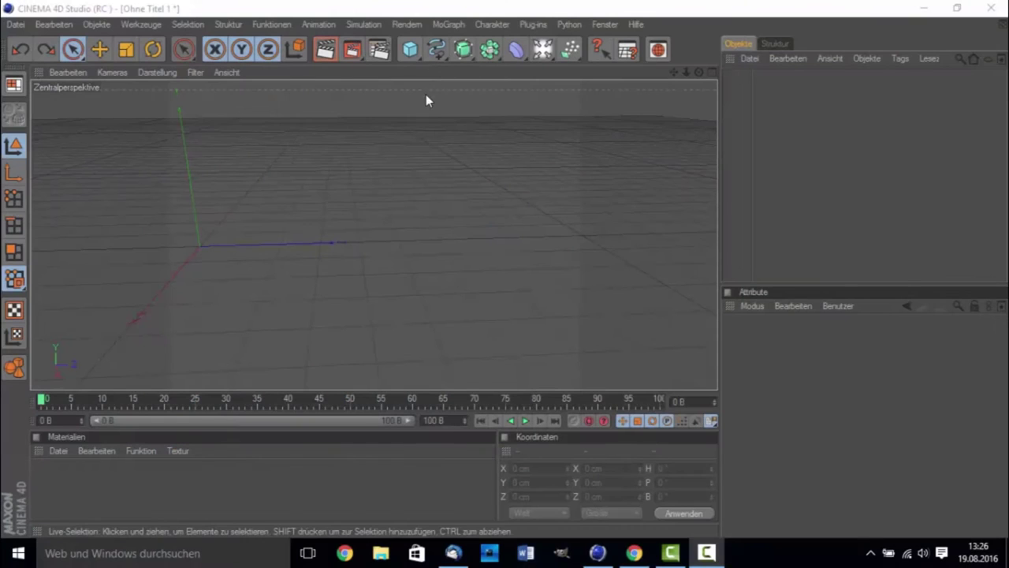
Step: Add a circle spline (Kreis) and scale it down from 400 cm to about 305 cm across
left_click(435, 52)
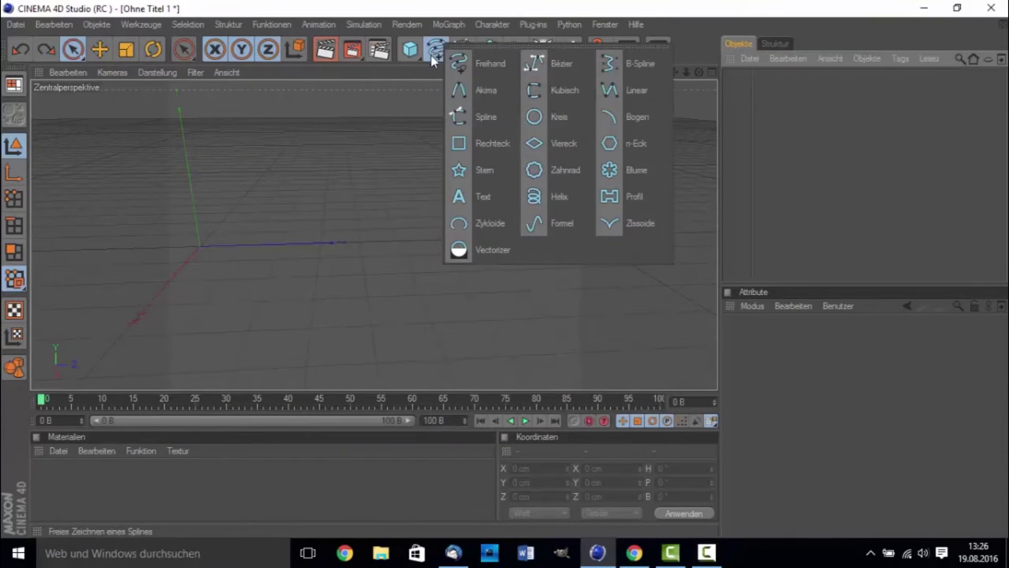
left_click(552, 116)
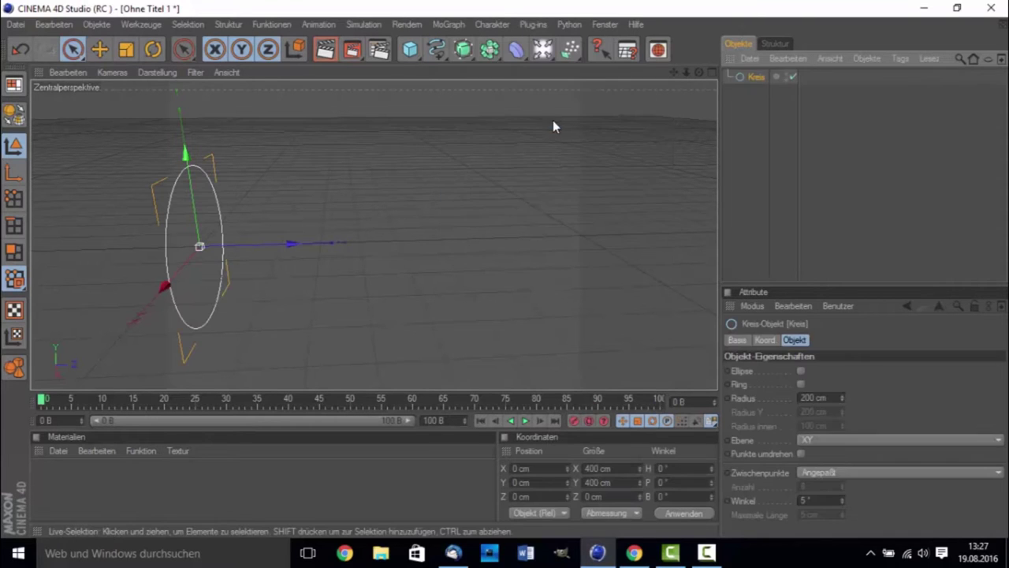
left_click(125, 54)
left_click_drag(198, 248, 161, 250)
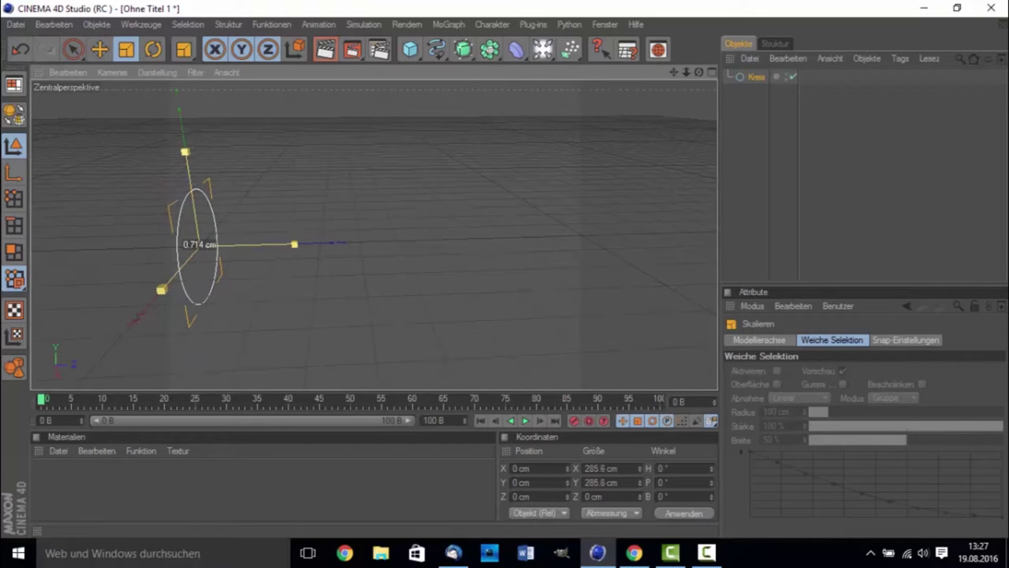
left_click_drag(199, 245, 200, 244)
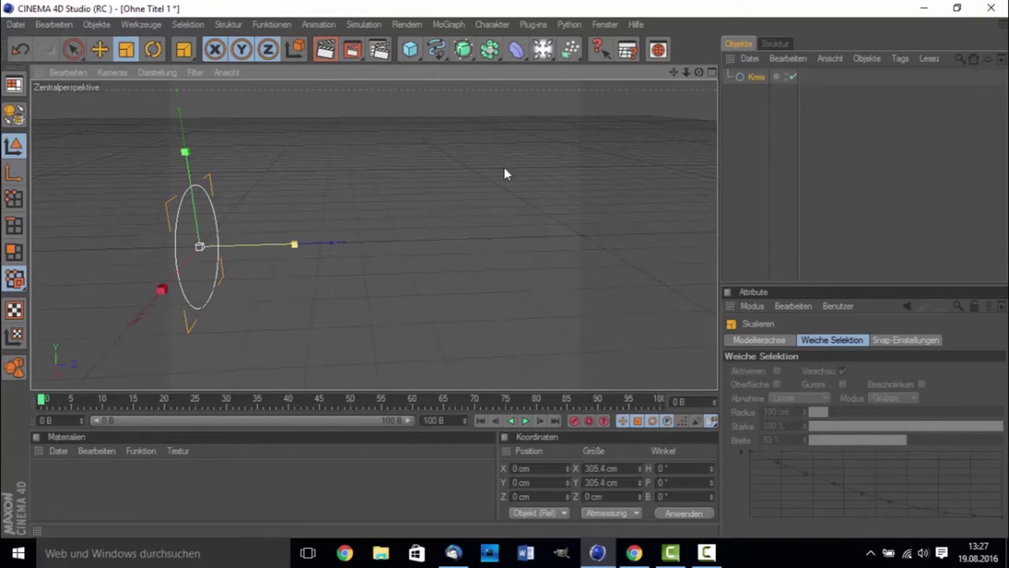
left_click_drag(698, 72, 706, 74)
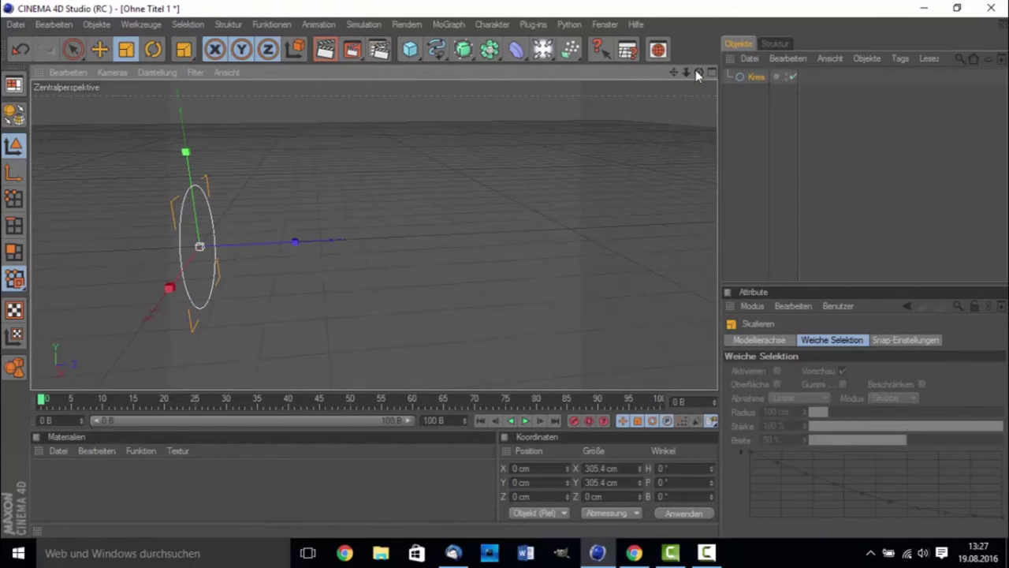
Step: Duplicate the circle and move the copy, Kreis.1, about 258.7 cm along Z
key("ctrl+c")
key("ctrl+v")
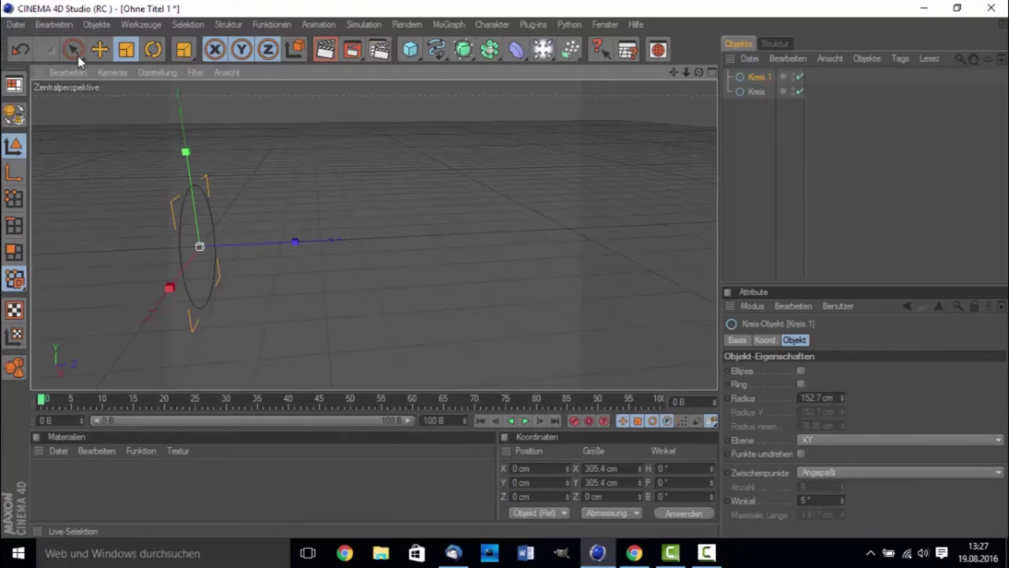
left_click(78, 57)
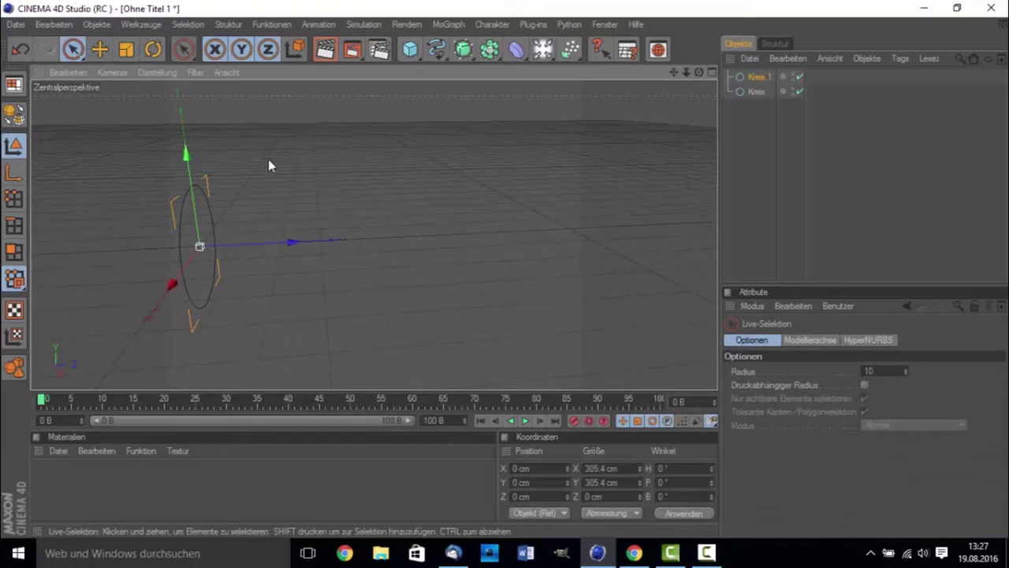
left_click_drag(258, 237, 344, 238)
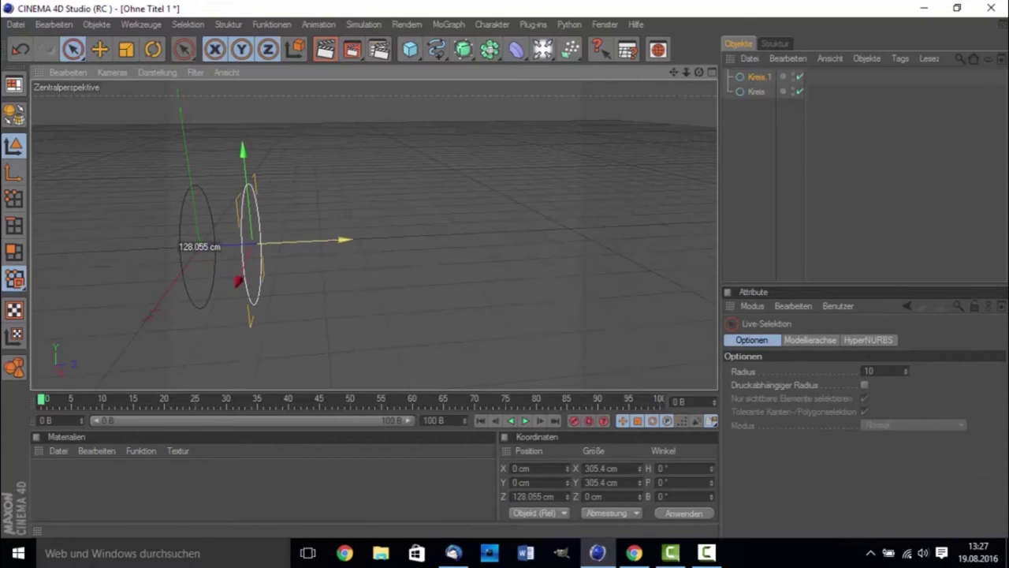
left_click(245, 248)
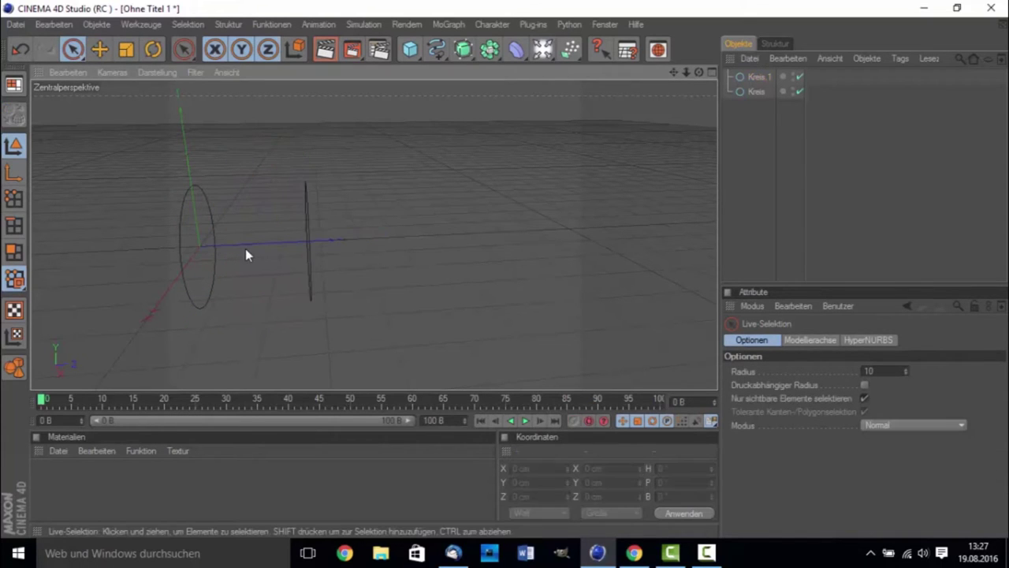
left_click(307, 249)
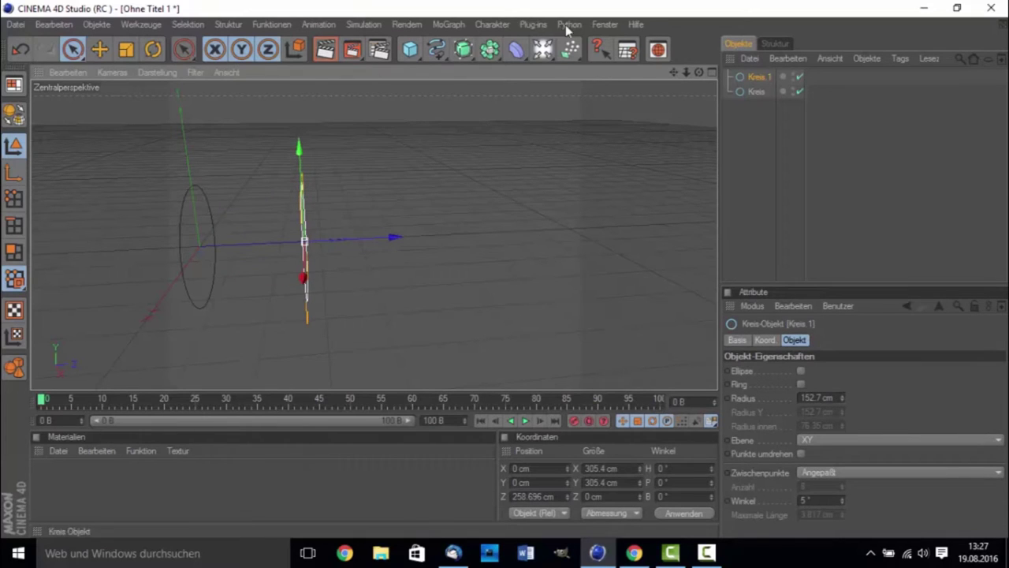
left_click(463, 49)
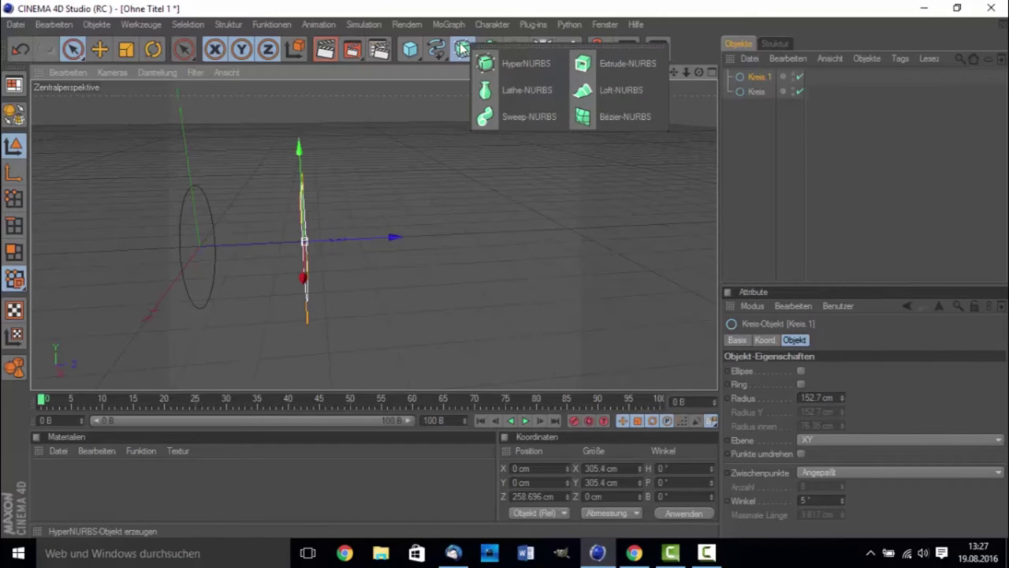
Step: Create a Loft-NURBS and put both circles inside it to form a tube
left_click(629, 93)
mouse_move(750, 169)
left_mouse_down()
mouse_move(779, 90)
mouse_move(764, 77)
left_mouse_up()
left_click(760, 146)
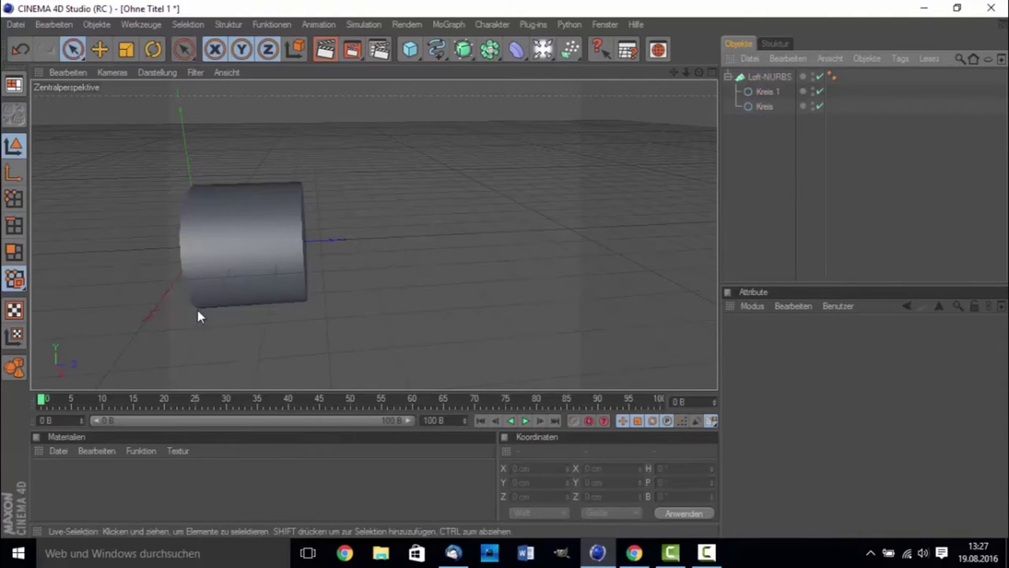
Step: Select the front circle Kreis 1 and duplicate it
left_click(764, 108)
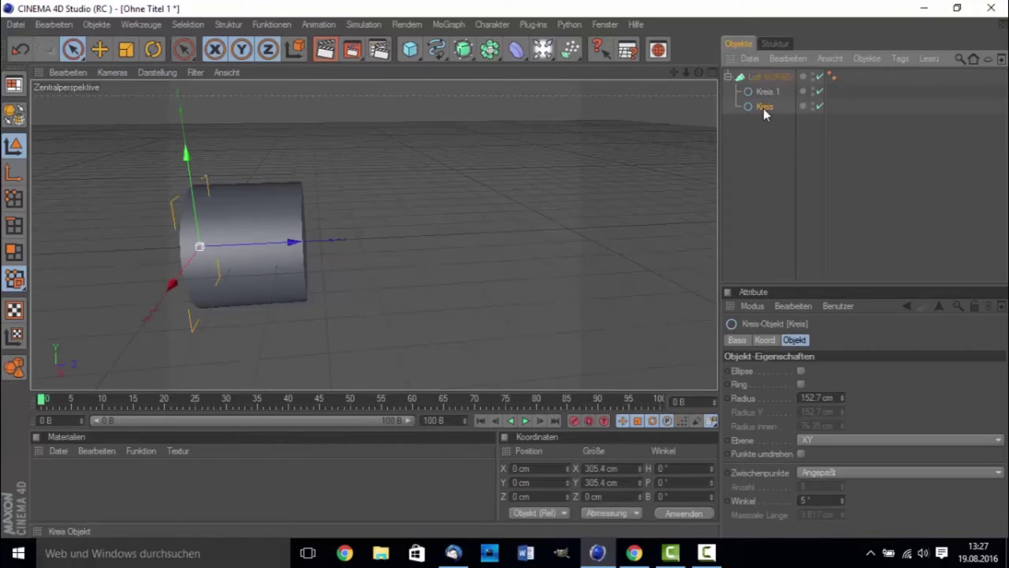
left_click(765, 92)
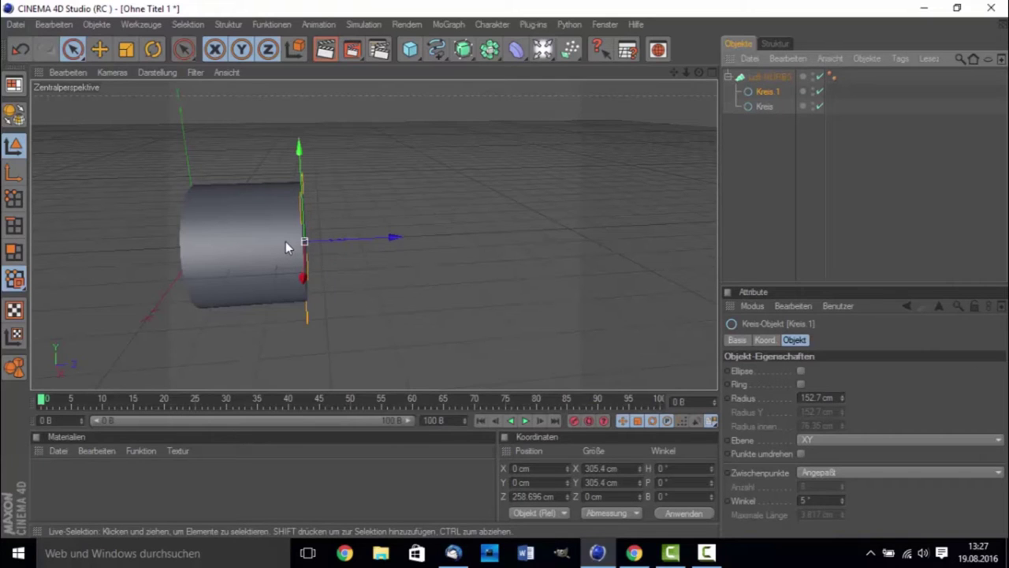
key("ctrl+c")
key("ctrl+v")
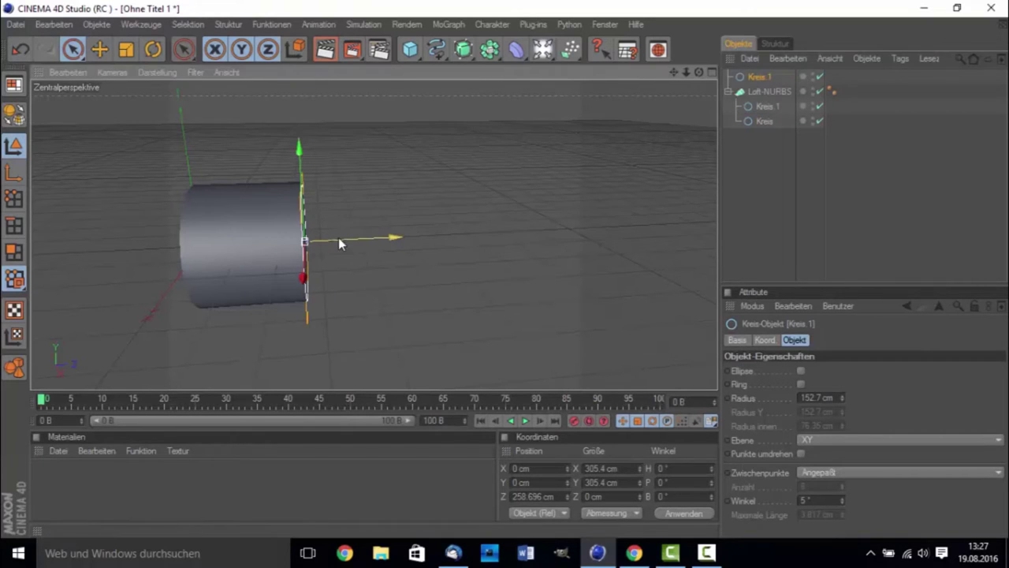
Step: Move the copy further along Z and make it an ellipse with 53.7 cm Radius Y
left_click_drag(339, 244, 477, 235)
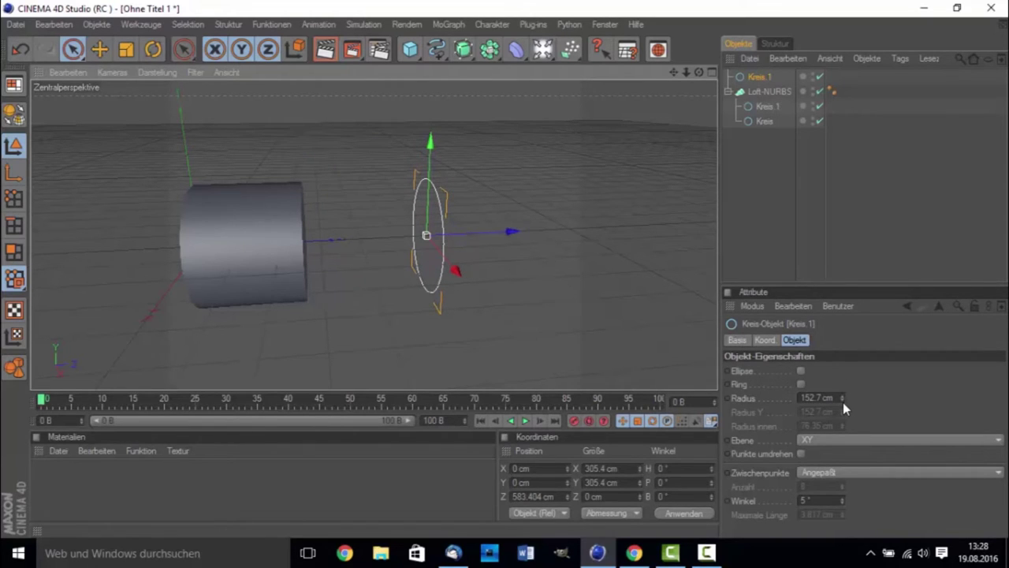
mouse_move(842, 399)
left_mouse_down()
mouse_move(842, 458)
mouse_move(841, 410)
left_mouse_up()
key("ctrl+z")
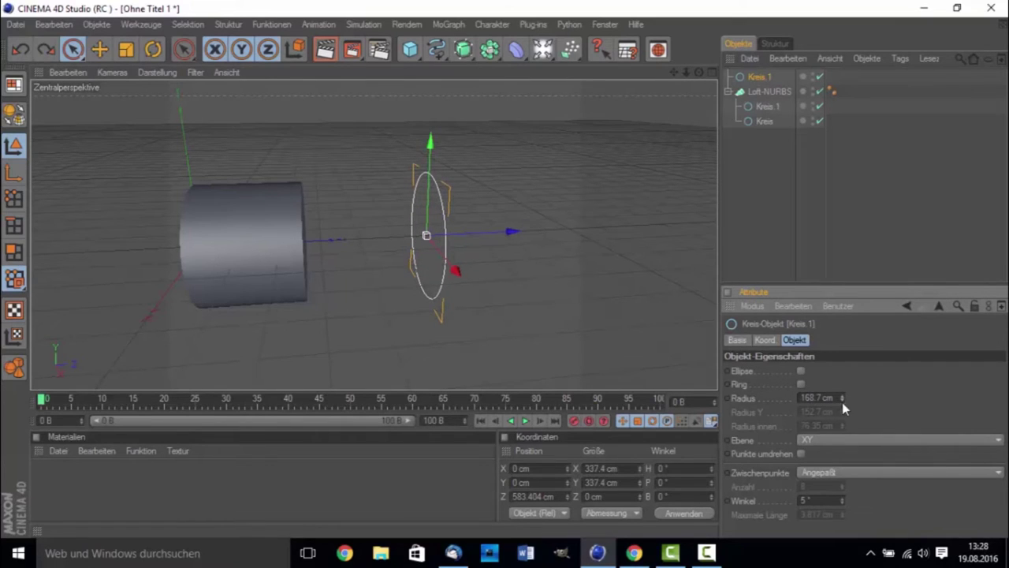
left_click(801, 371)
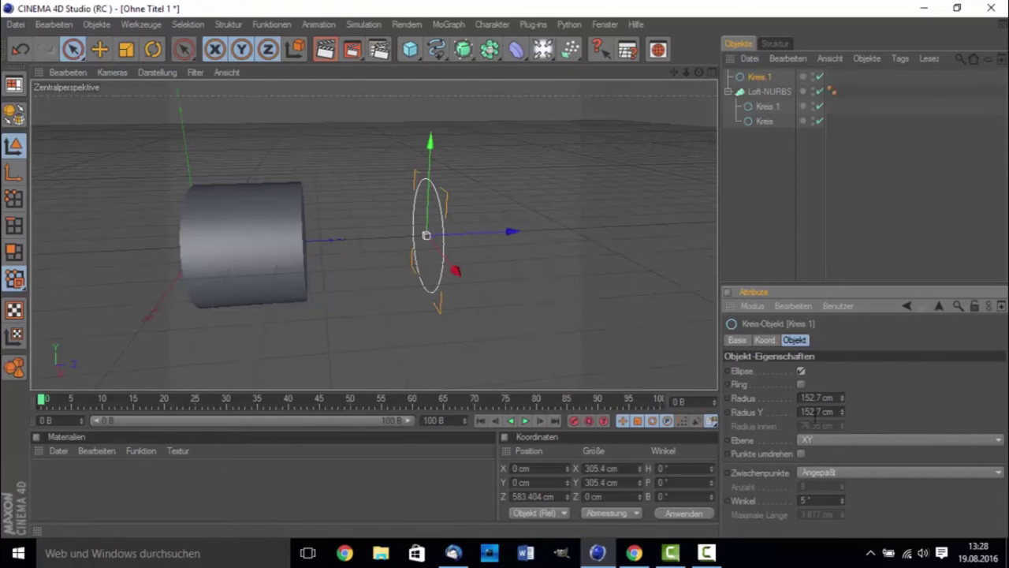
left_click(841, 415)
mouse_move(841, 416)
left_mouse_down()
mouse_move(841, 442)
mouse_move(841, 423)
left_mouse_up()
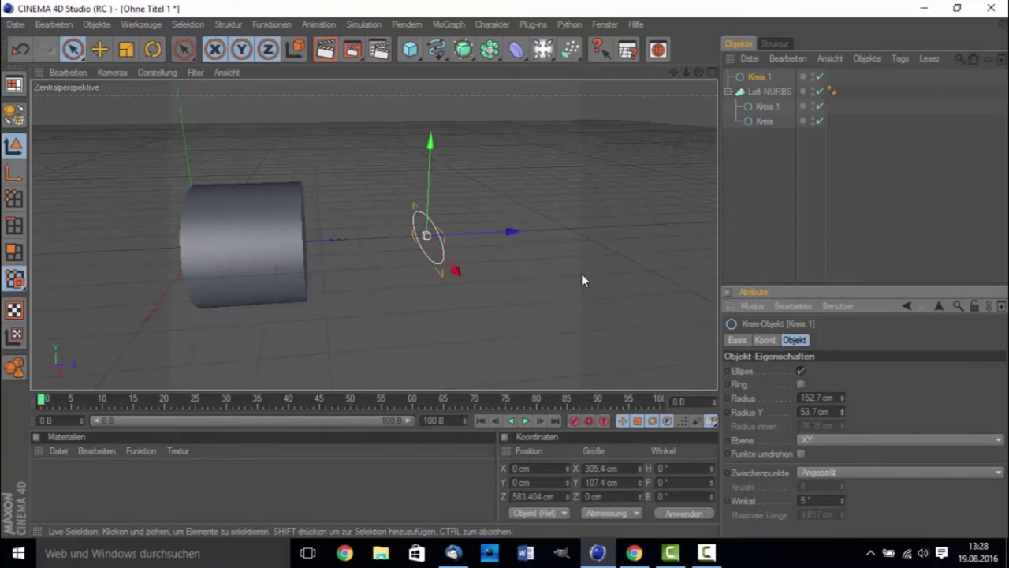
Step: Duplicate the ellipse, move it further along Z, and flatten it to 9.7 cm Radius Y
key("ctrl+c")
key("ctrl+v")
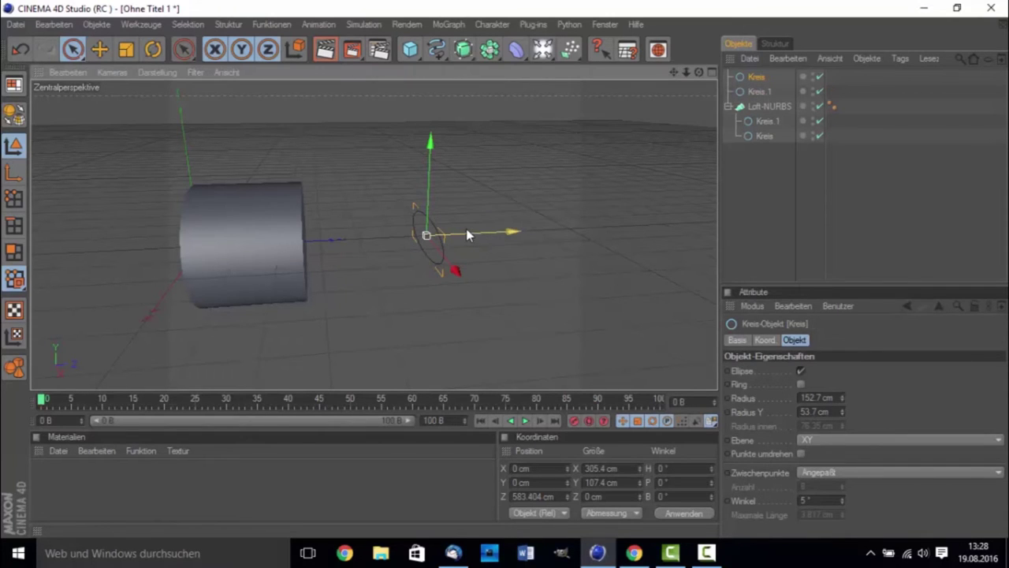
left_click_drag(477, 234, 539, 231)
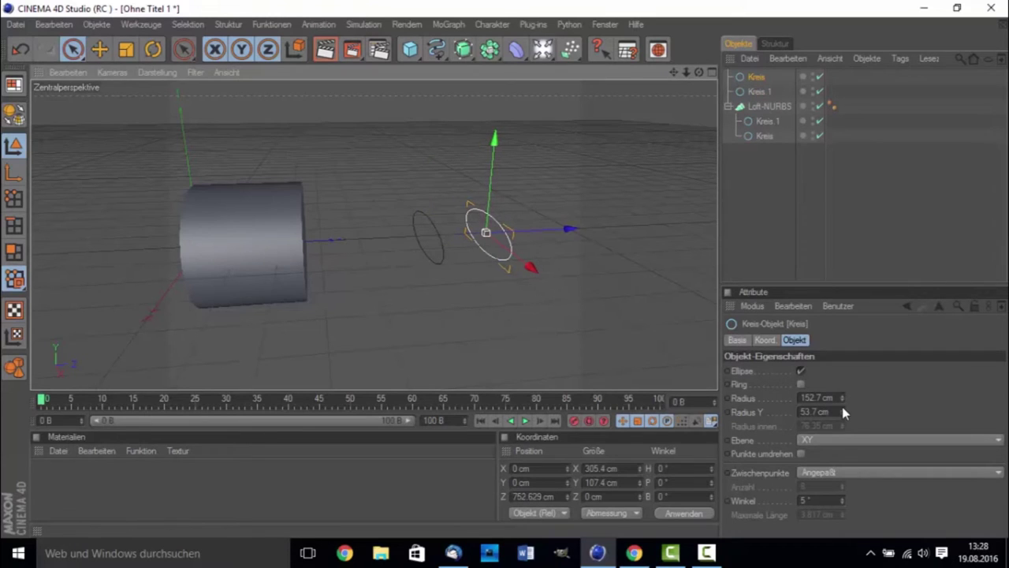
left_click_drag(845, 415, 796, 414)
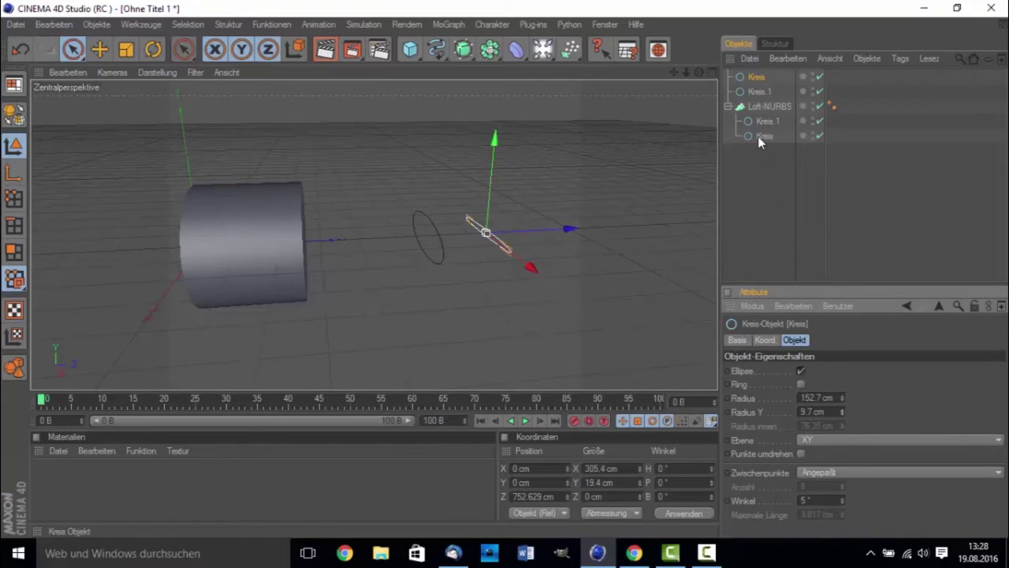
Step: Move both flattened ellipses under the Loft-NURBS and reorder them to the top of its children
left_click(755, 77)
left_click(757, 91, "ctrl")
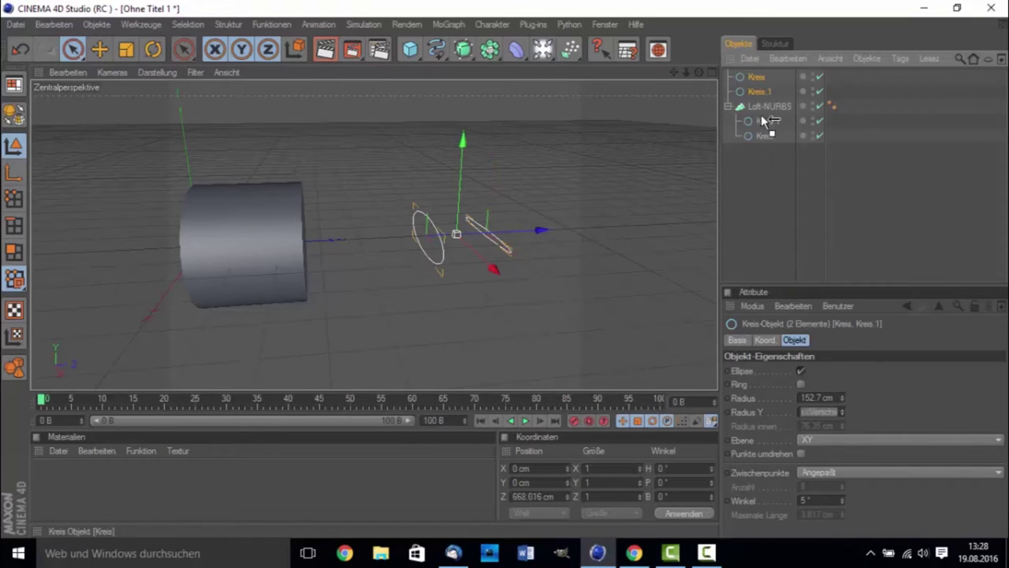
left_click_drag(766, 143, 766, 114)
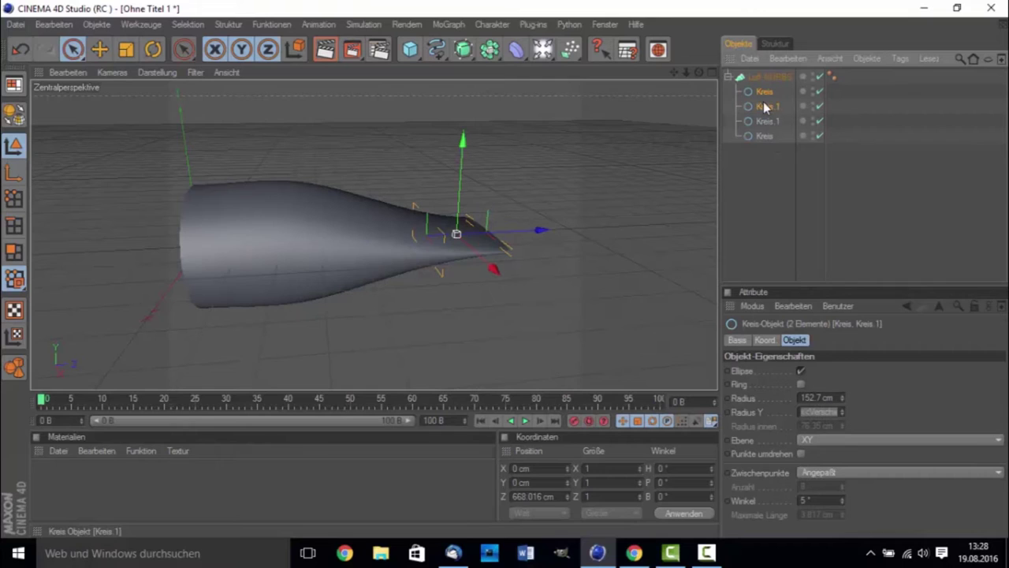
left_click_drag(770, 138, 769, 139)
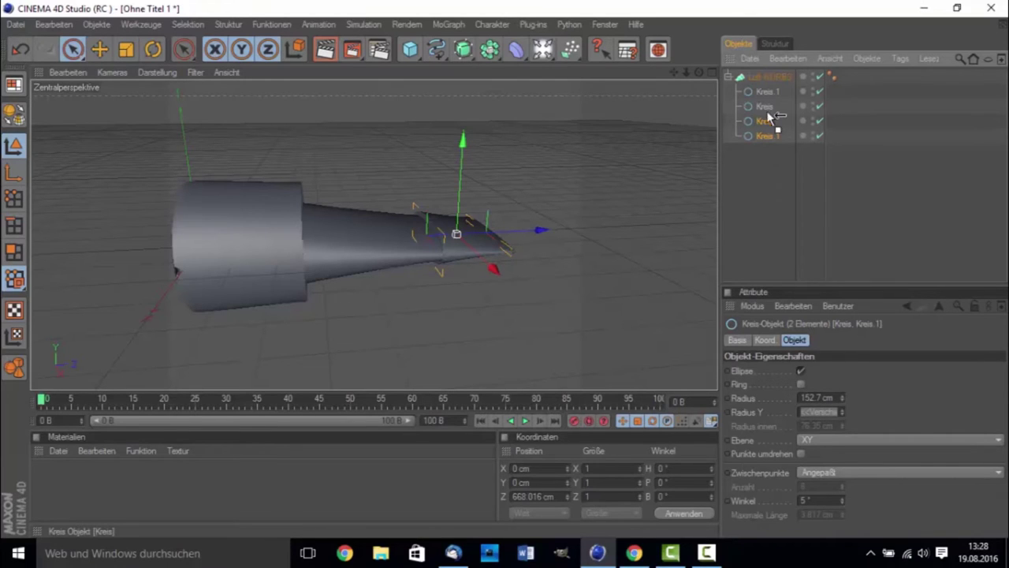
left_click_drag(775, 116, 770, 79)
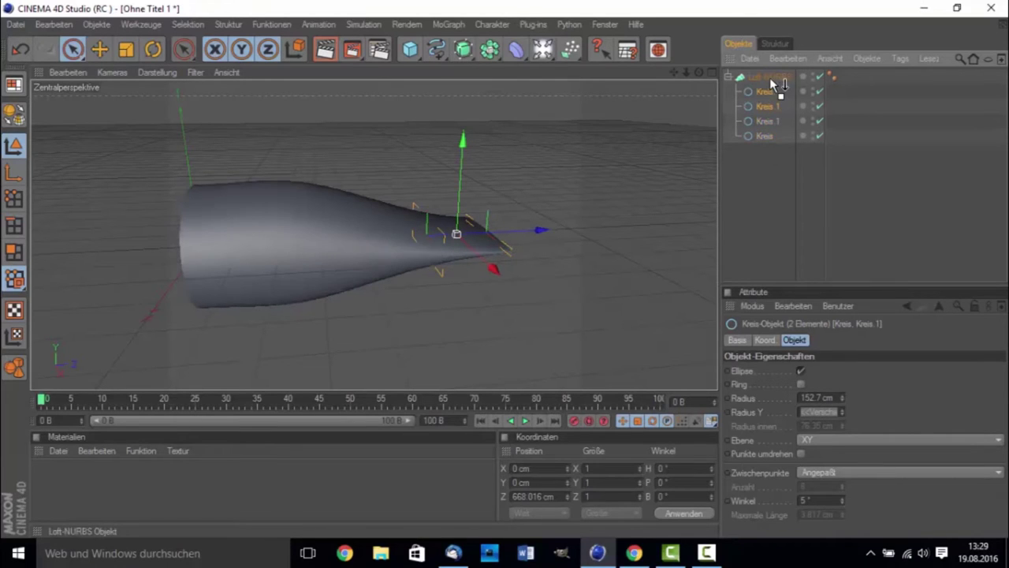
Step: Select the tip ellipse inside the loft and nudge its position along Z
left_click(774, 169)
left_click(273, 243)
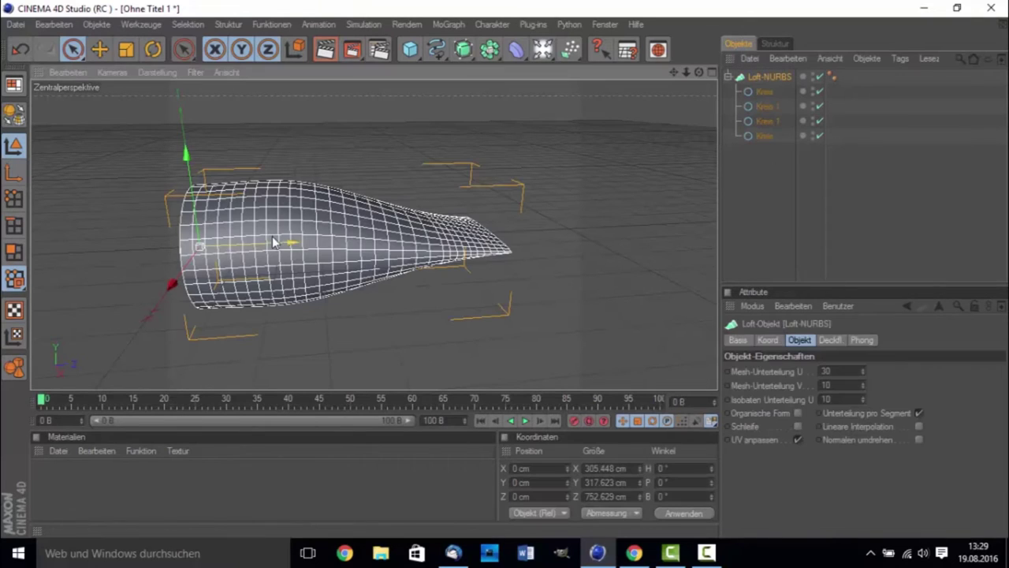
left_click(776, 233)
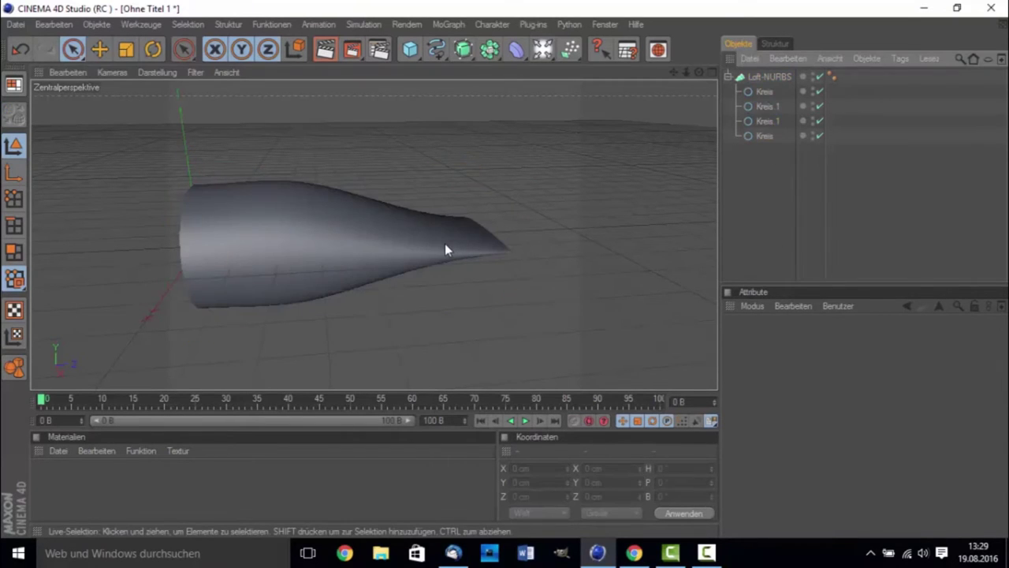
left_click(444, 243)
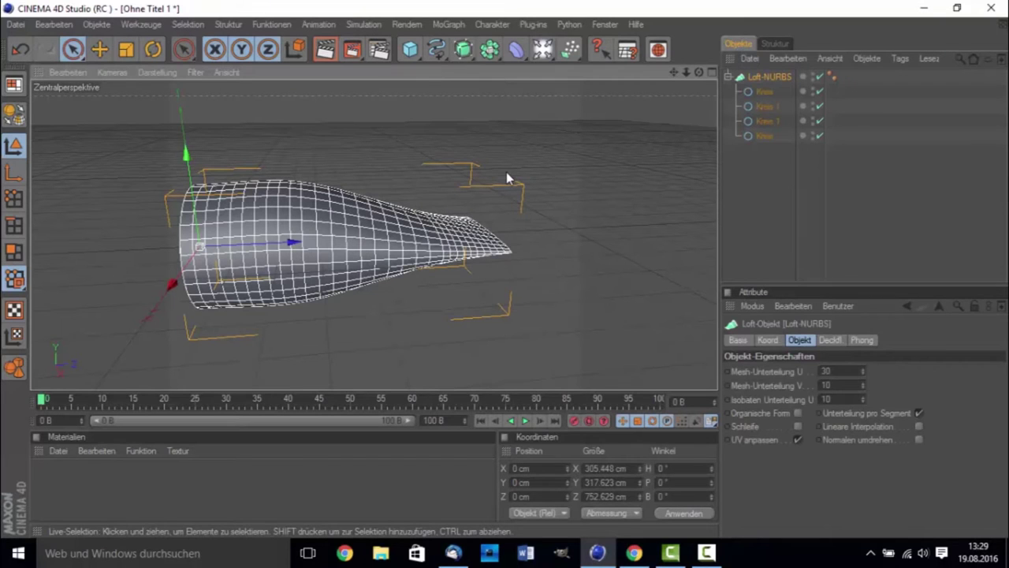
left_click(763, 121)
left_click(765, 106)
left_click(764, 92)
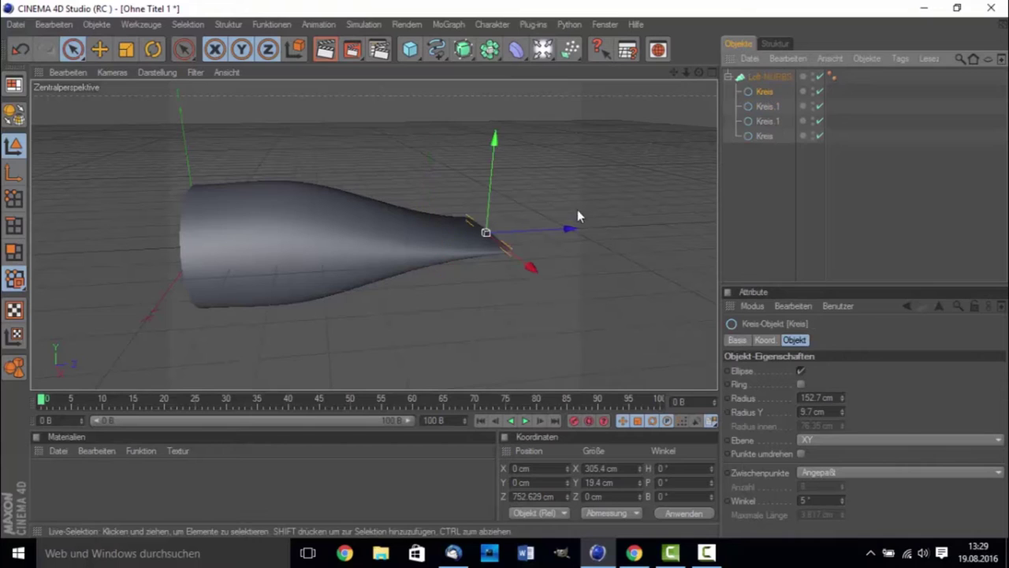
left_click_drag(568, 229, 612, 227)
left_click_drag(552, 247, 516, 248)
Step: Scale the last Kreis and the second Kreis.1 down together, tapering the loft into a cone
left_click(759, 122)
left_click(763, 138, "ctrl")
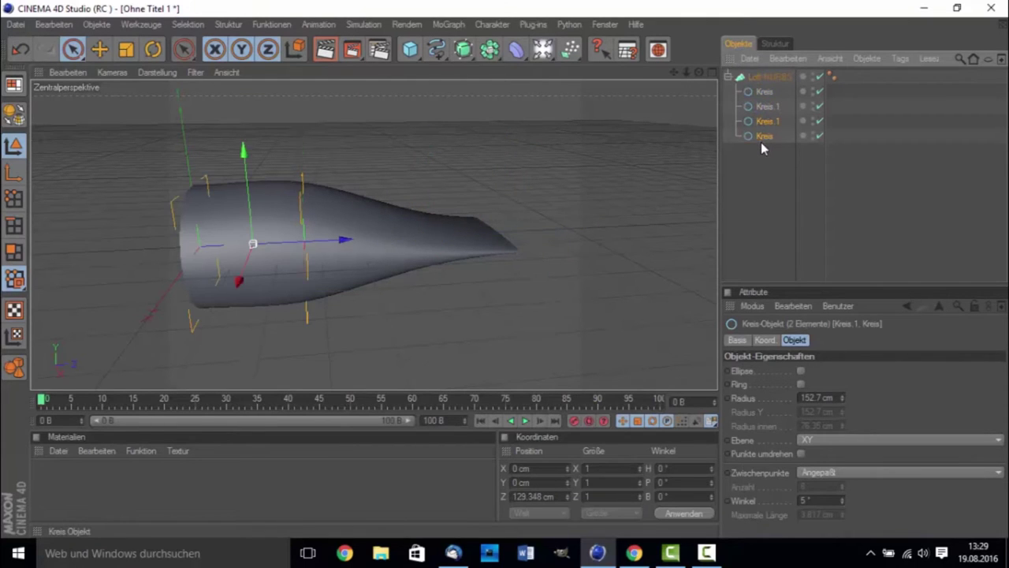
left_click(762, 152)
left_click(762, 135)
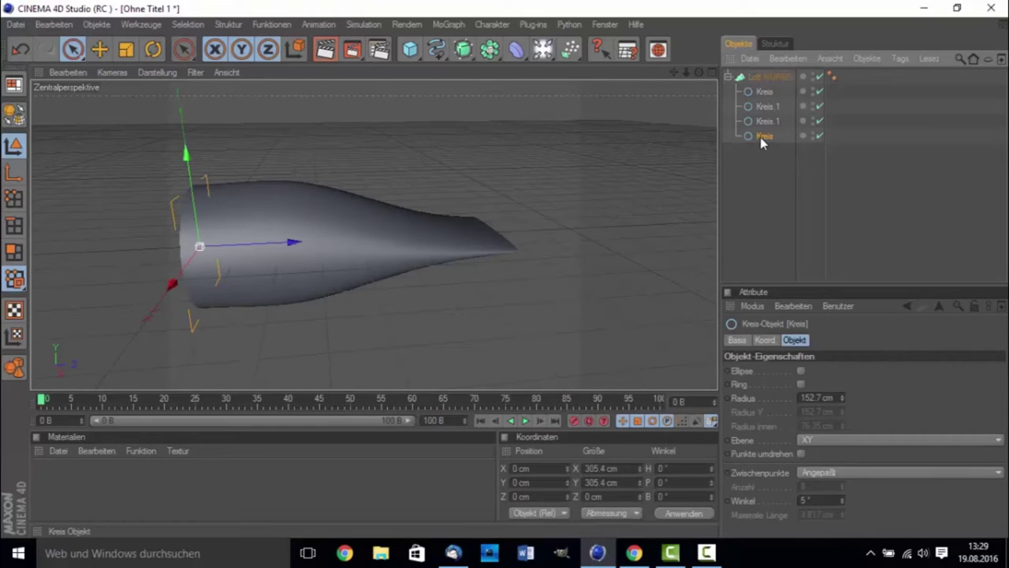
left_click(759, 122, "ctrl")
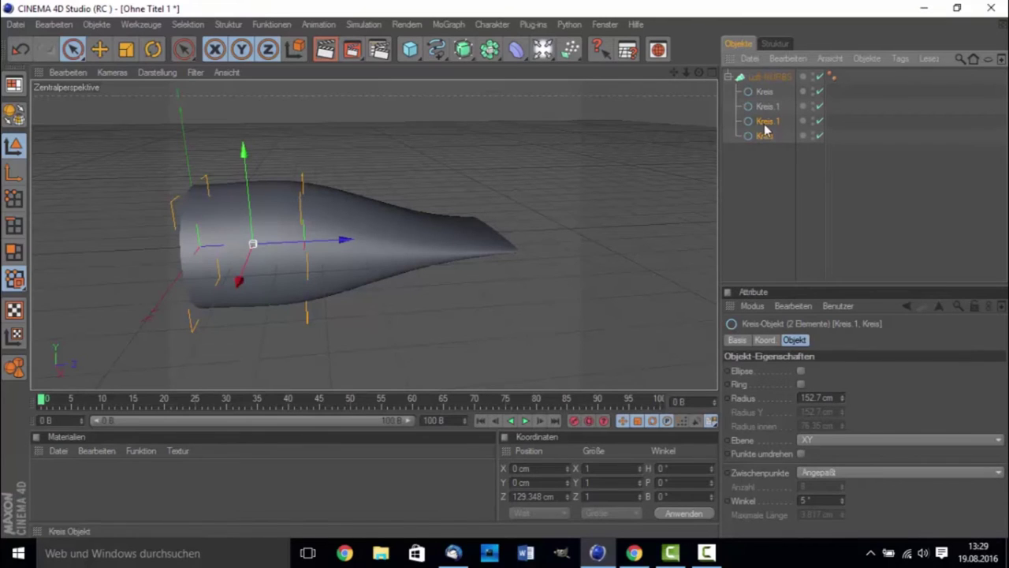
left_click(127, 53)
left_click_drag(255, 248, 234, 246)
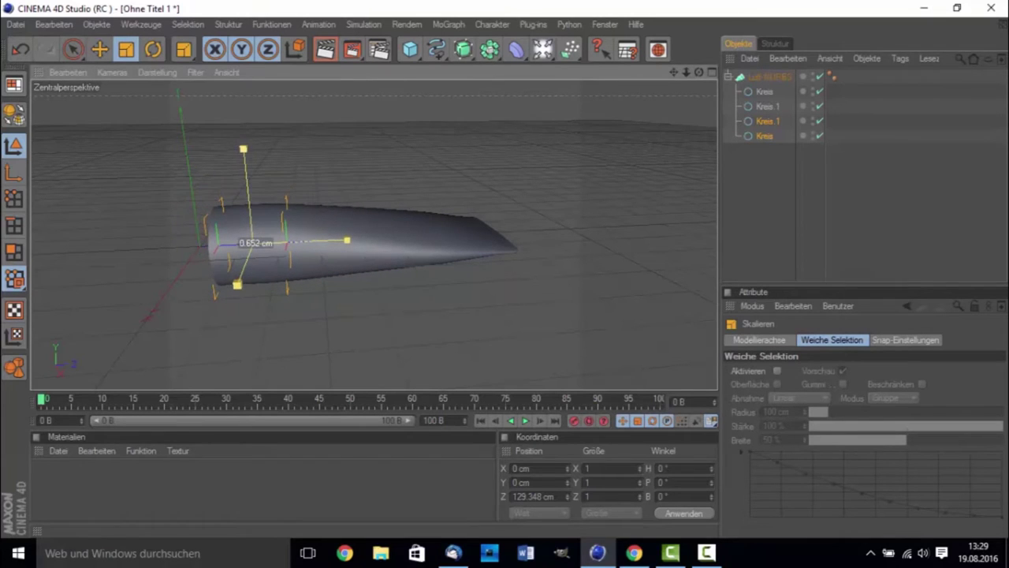
left_click(422, 244)
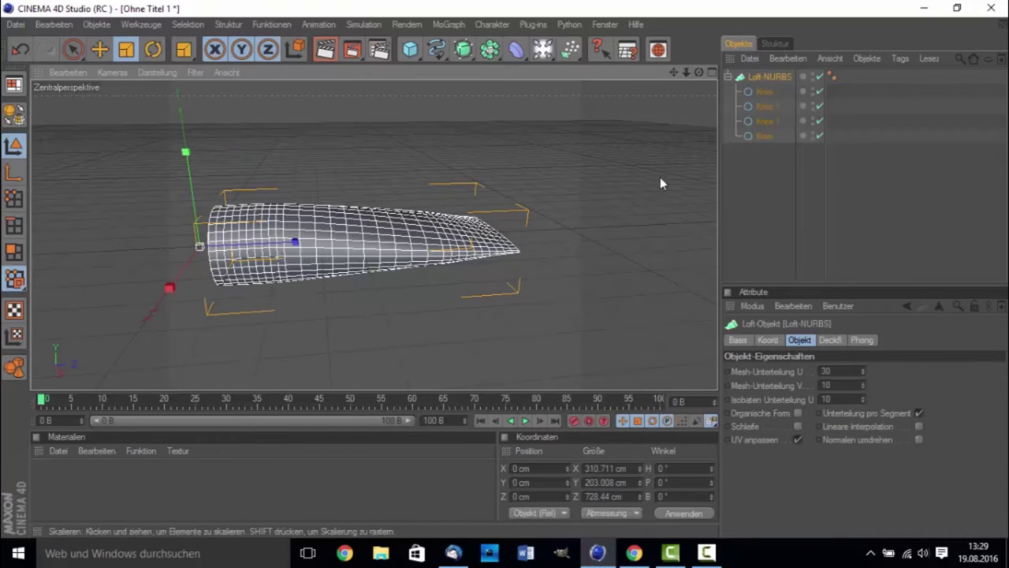
left_click(766, 107)
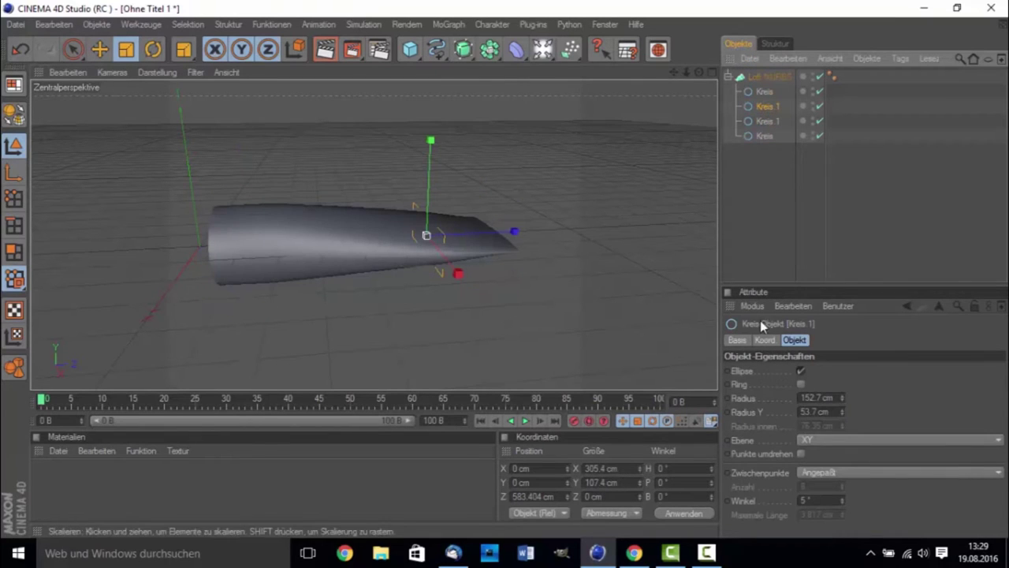
Step: Flatten Kreis.1 to about 30 cm Radius Y and pull the tip back to about 657.7 cm Z
left_click_drag(842, 415, 820, 416)
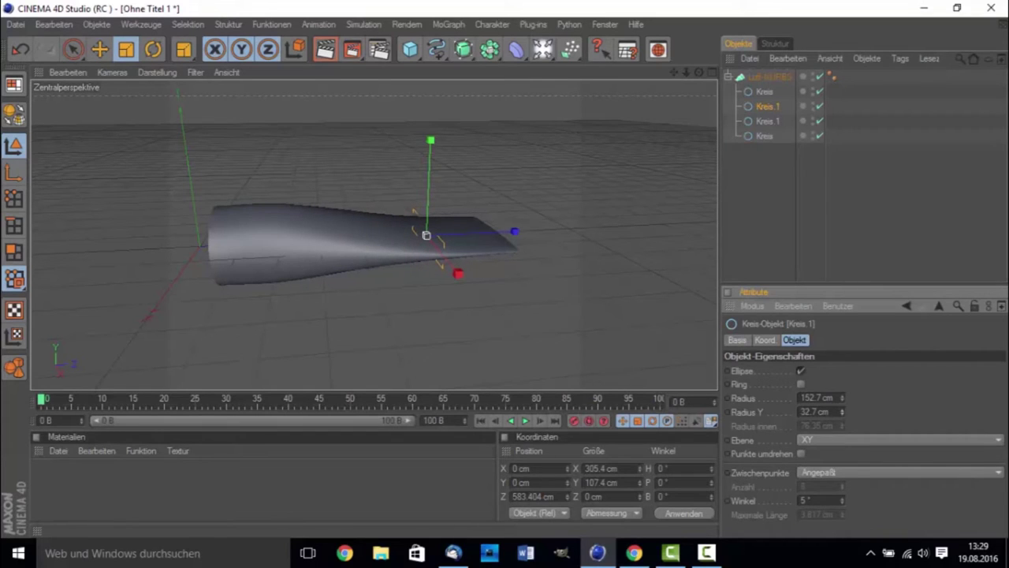
left_click(765, 92)
mouse_move(545, 229)
left_mouse_down()
mouse_move(496, 231)
mouse_move(508, 231)
left_mouse_up()
left_click(747, 216)
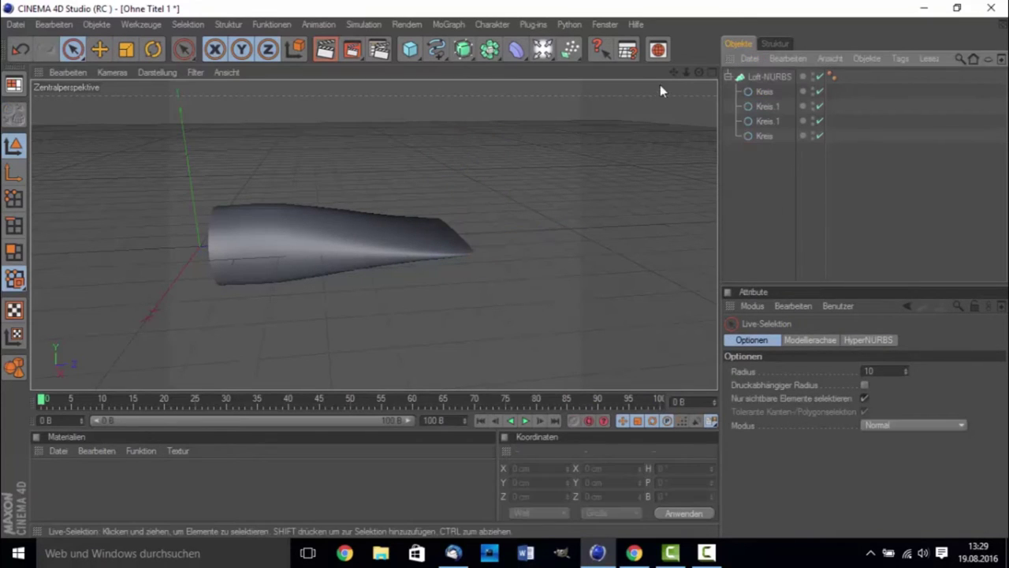
mouse_move(673, 73)
left_mouse_down()
mouse_move(685, 73)
mouse_move(483, 148)
left_mouse_up()
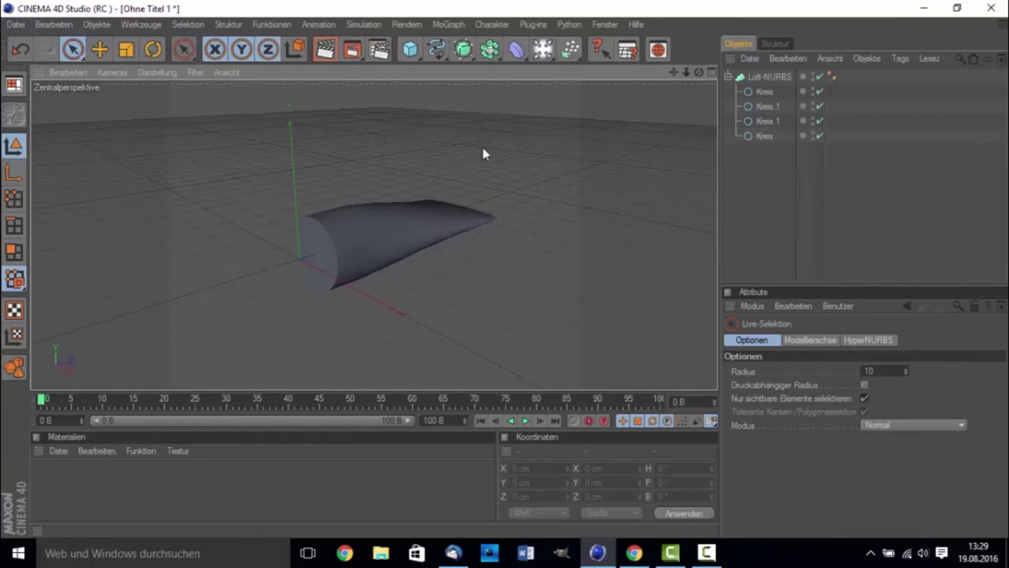
left_click(316, 269)
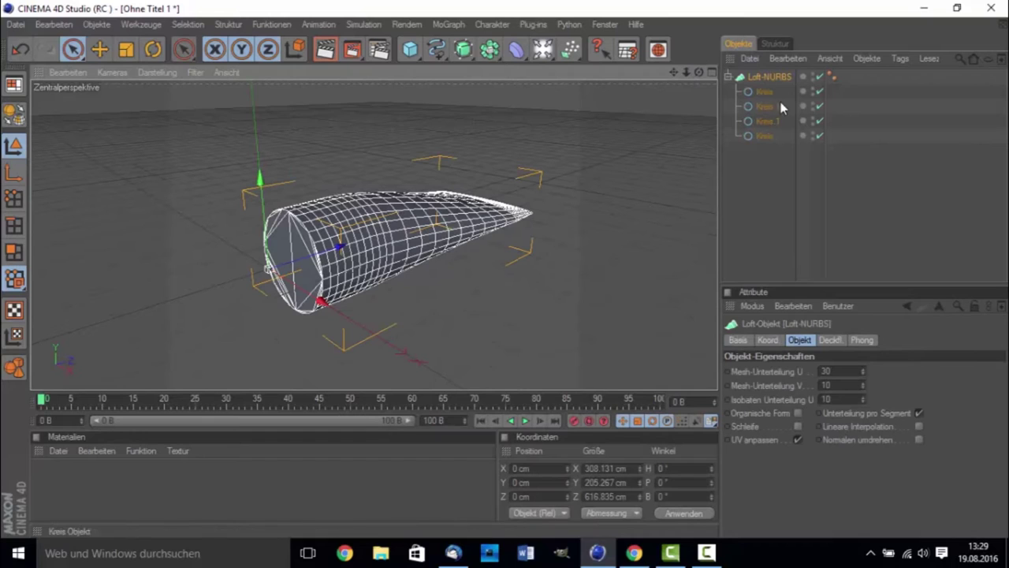
left_click(764, 138)
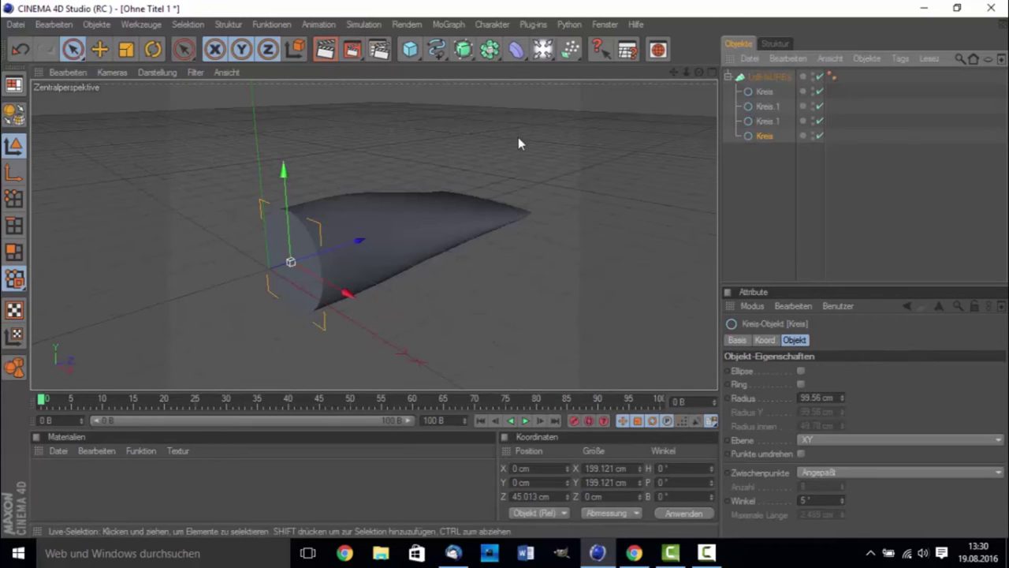
Step: Copy the last Kreis into the Loft-NURBS as a fifth cross-section at 45.013 cm Z
left_click_drag(676, 72, 540, 198)
scroll(512, 228, "up", 2)
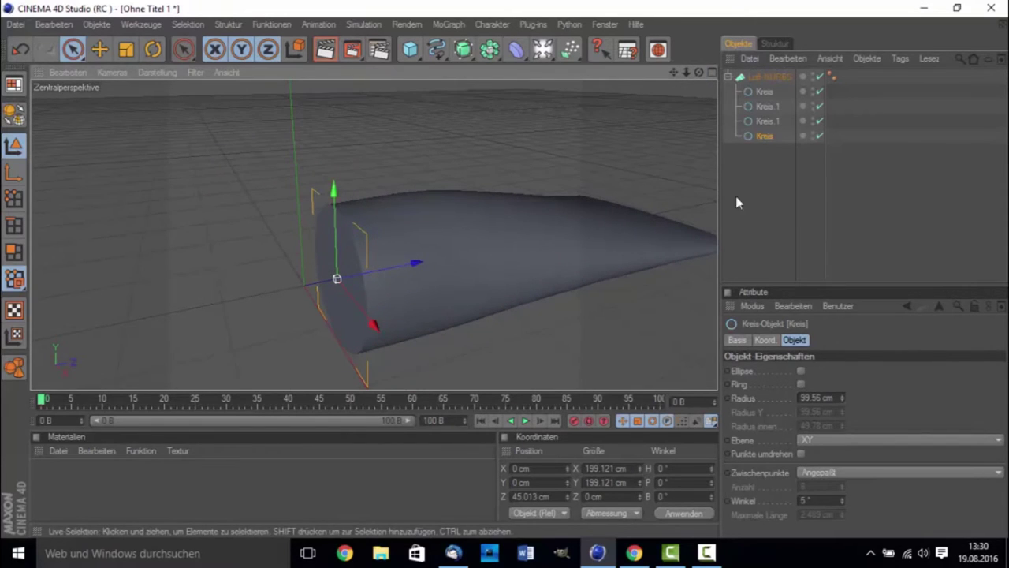
left_click(765, 135)
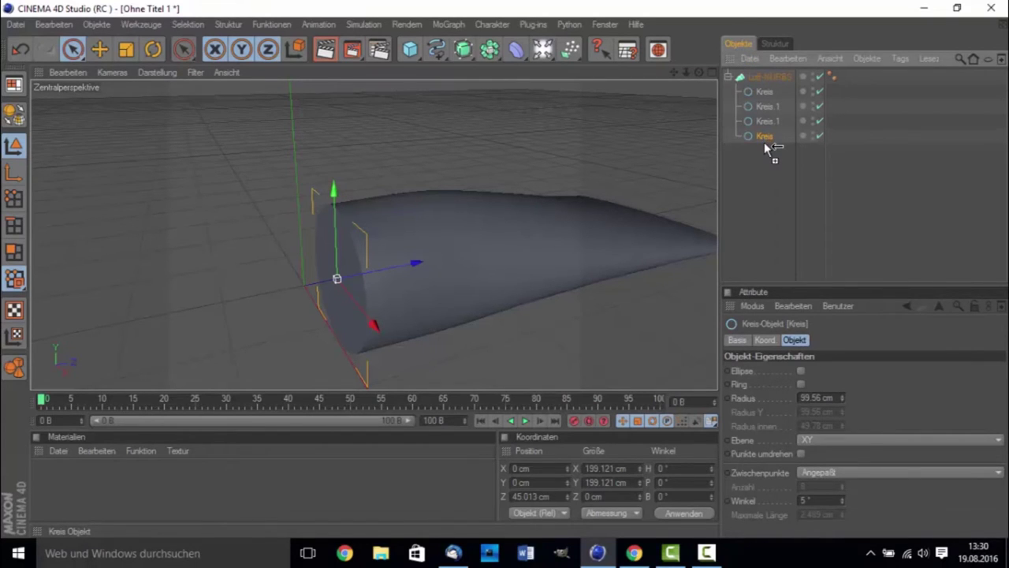
left_click_drag(764, 142, 764, 144, "ctrl")
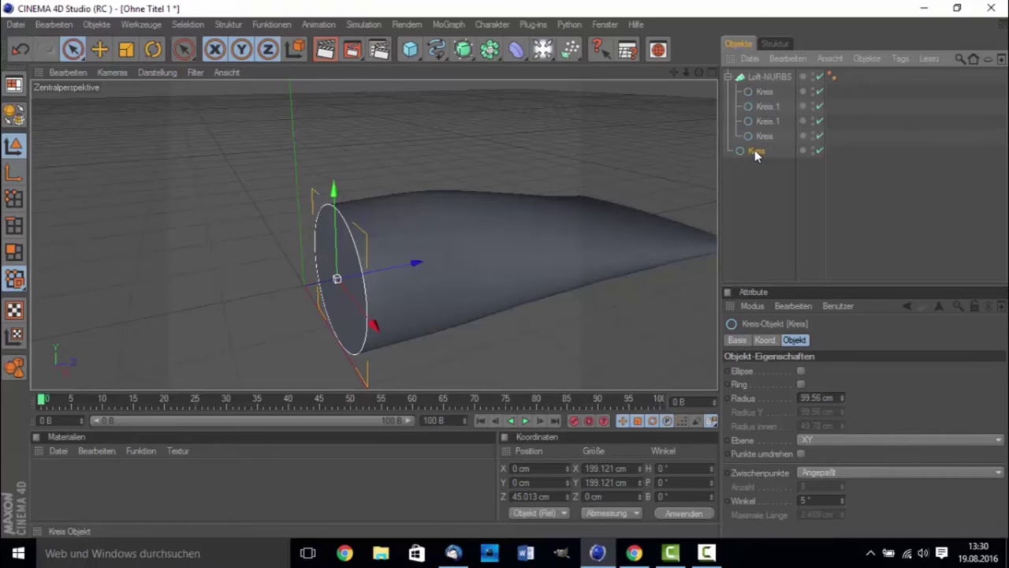
left_click_drag(756, 153, 773, 145)
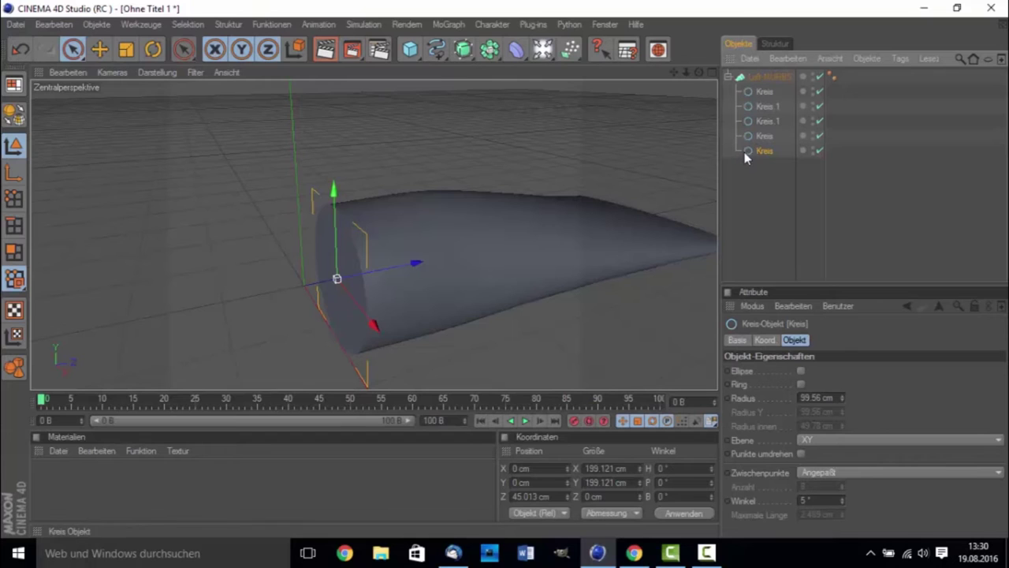
mouse_move(412, 265)
left_mouse_down()
mouse_move(279, 291)
mouse_move(307, 284)
left_mouse_up()
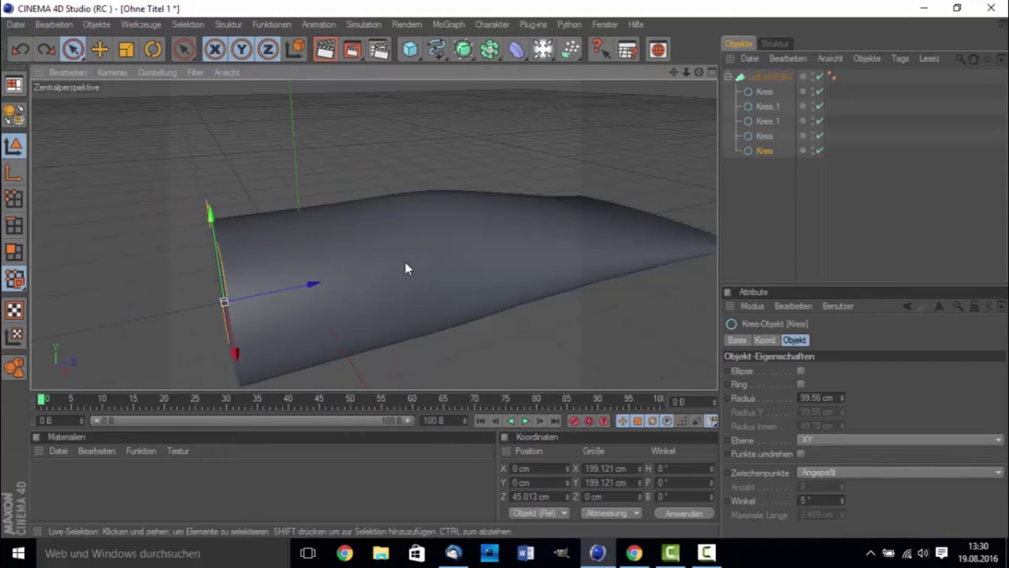
key("ctrl+z")
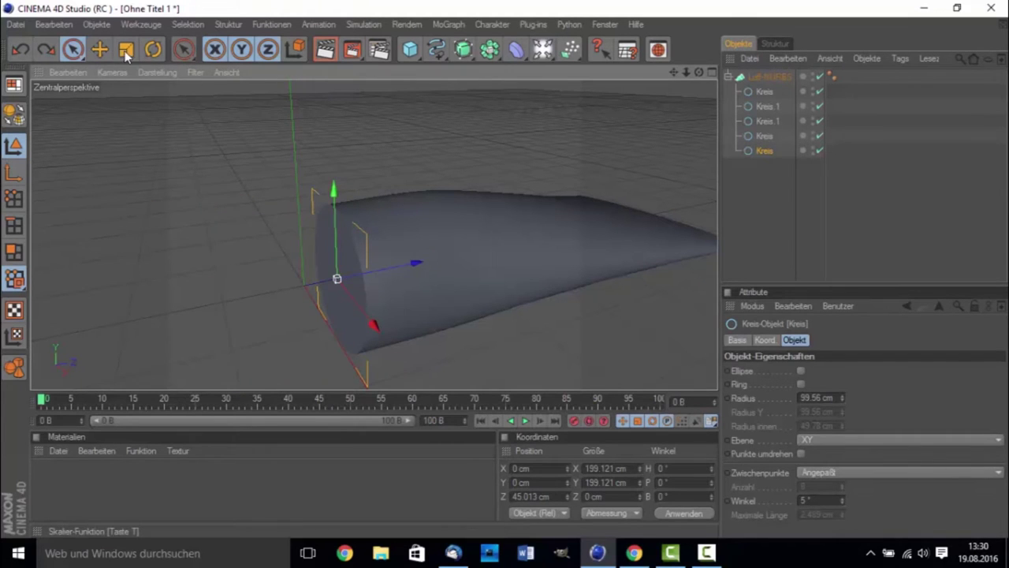
Step: Scale the new fifth circle down slightly
left_click(126, 51)
left_click_drag(338, 281, 356, 276)
key("9")
mouse_move(676, 69)
left_mouse_down()
mouse_move(710, 66)
mouse_move(565, 160)
left_mouse_up()
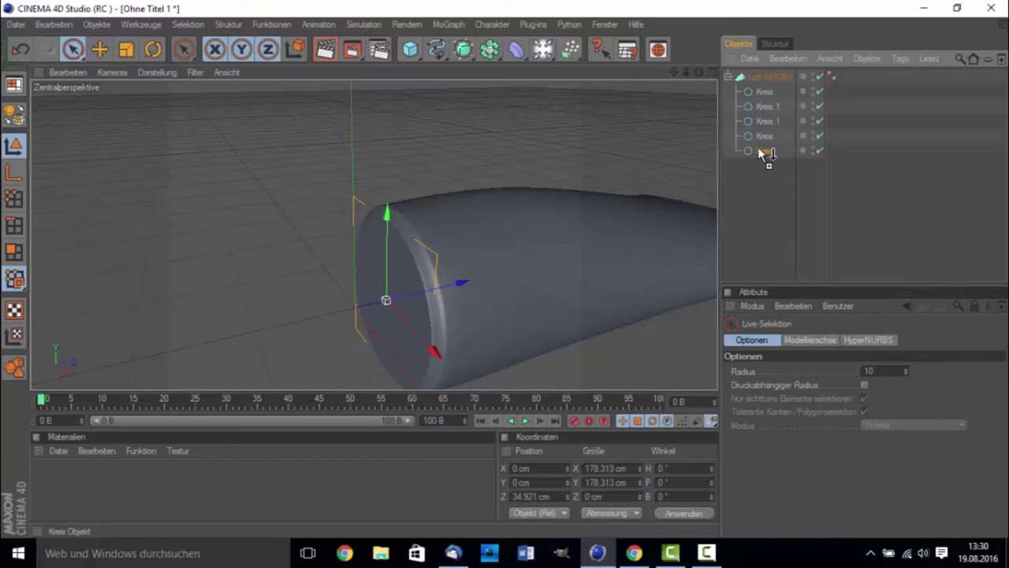
Step: Add a sixth circle at 10.98 cm Z scaled to 82.429 cm, then duplicate it as Kreis.2
mouse_move(761, 157)
left_mouse_down("ctrl")
mouse_move(765, 194)
mouse_move(762, 160)
left_mouse_up("ctrl")
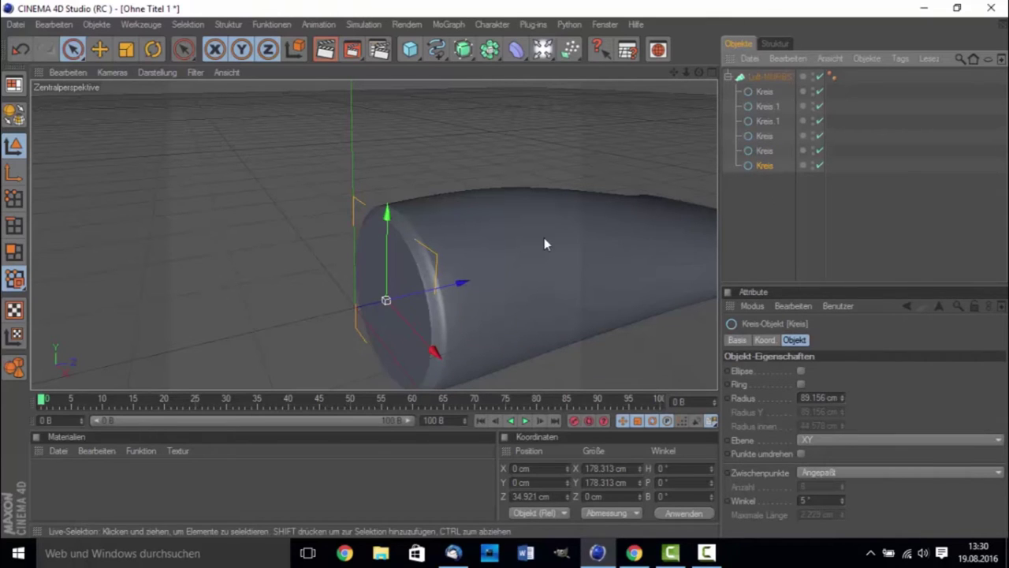
left_click_drag(678, 71, 704, 23)
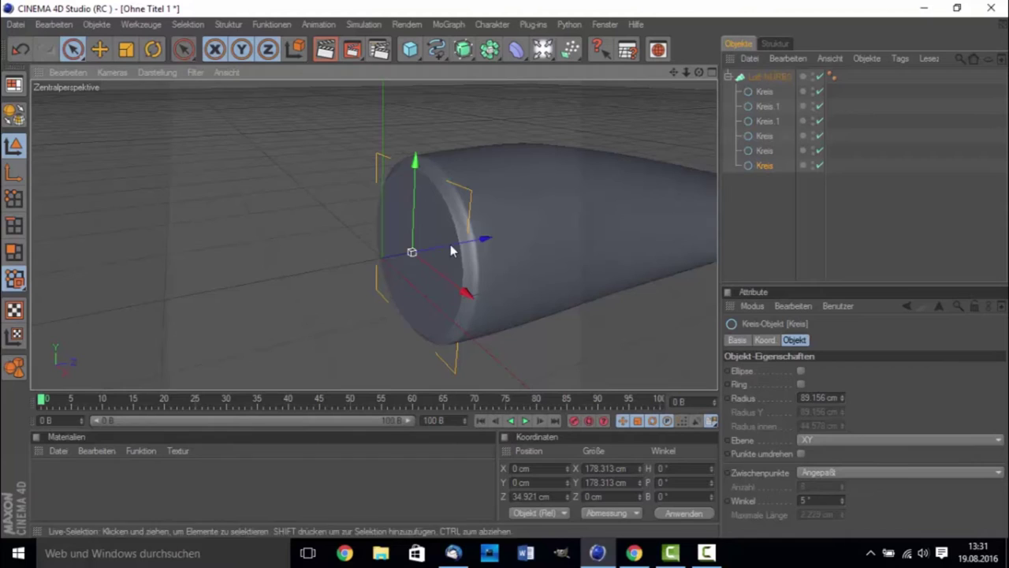
left_click_drag(450, 246, 384, 255)
key("t")
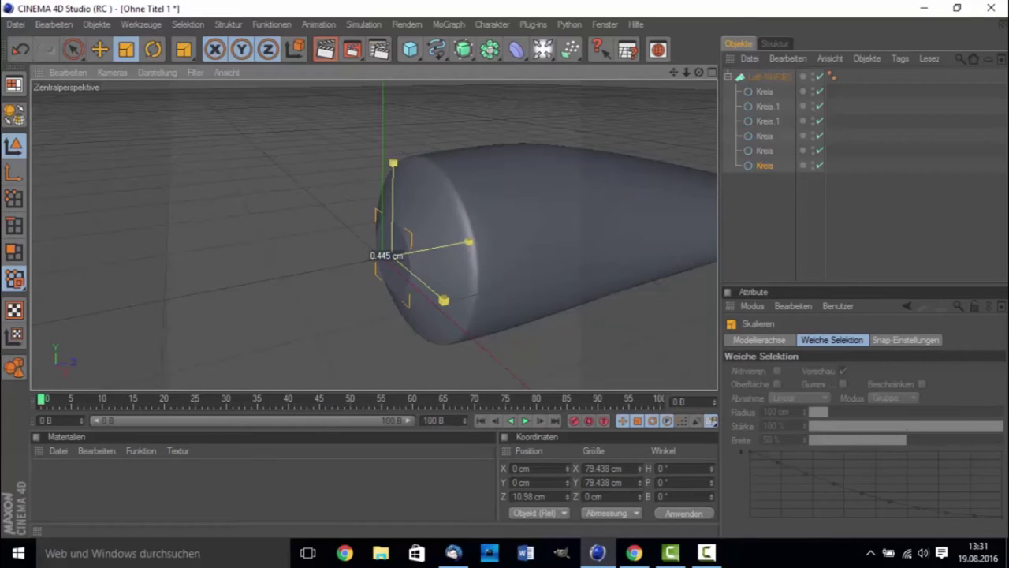
mouse_move(385, 255)
left_mouse_down()
mouse_move(397, 196)
mouse_move(366, 174)
left_mouse_up()
left_click_drag(397, 254, 400, 254)
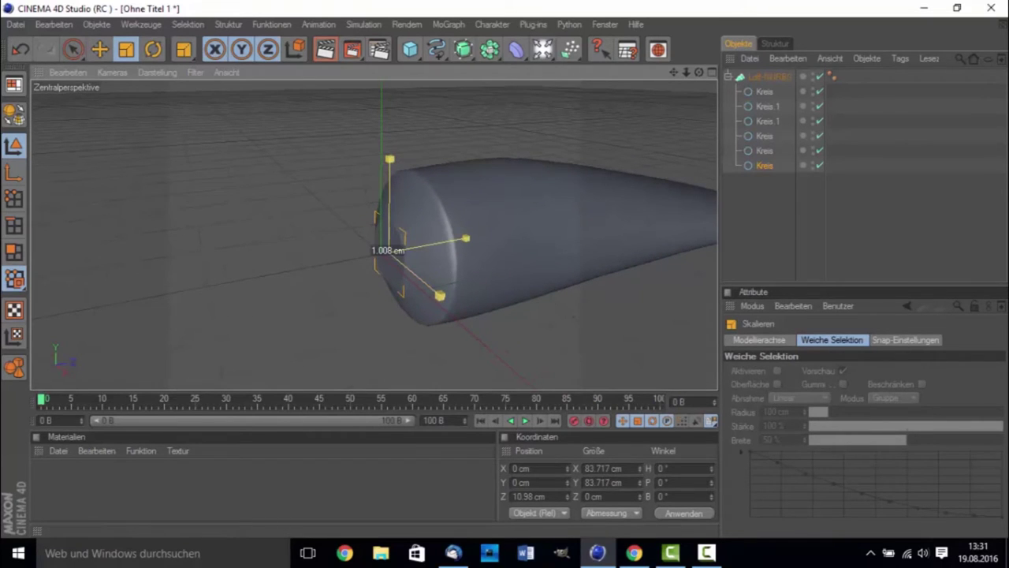
left_click_drag(388, 251, 382, 251)
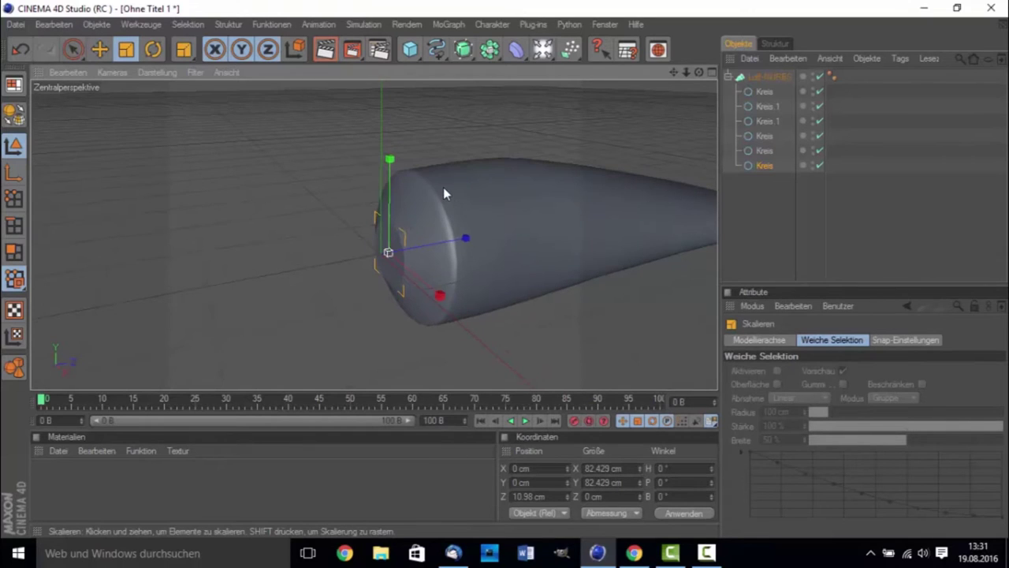
scroll(443, 188, "up", 2)
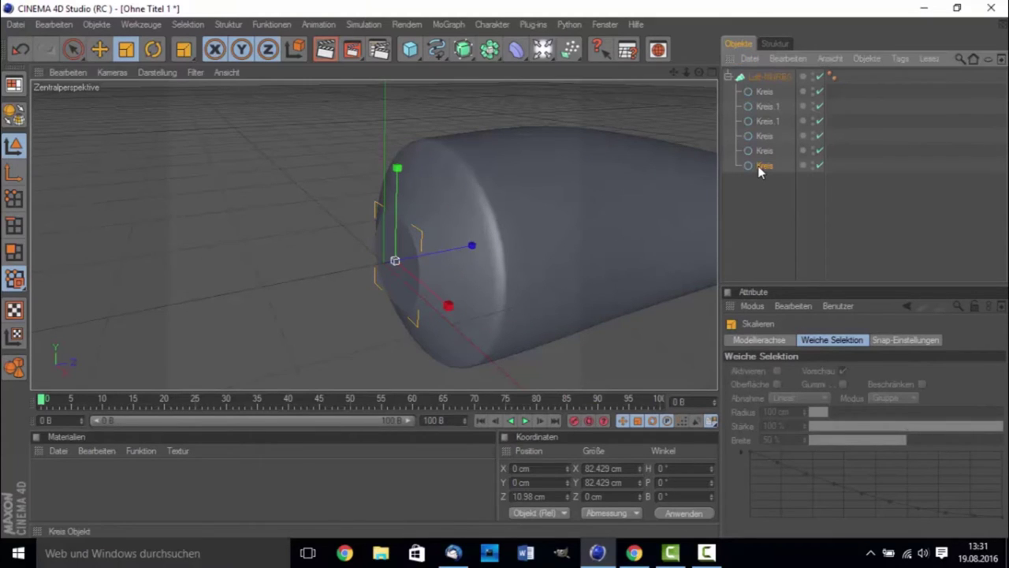
left_click_drag(760, 175, 758, 178, "ctrl")
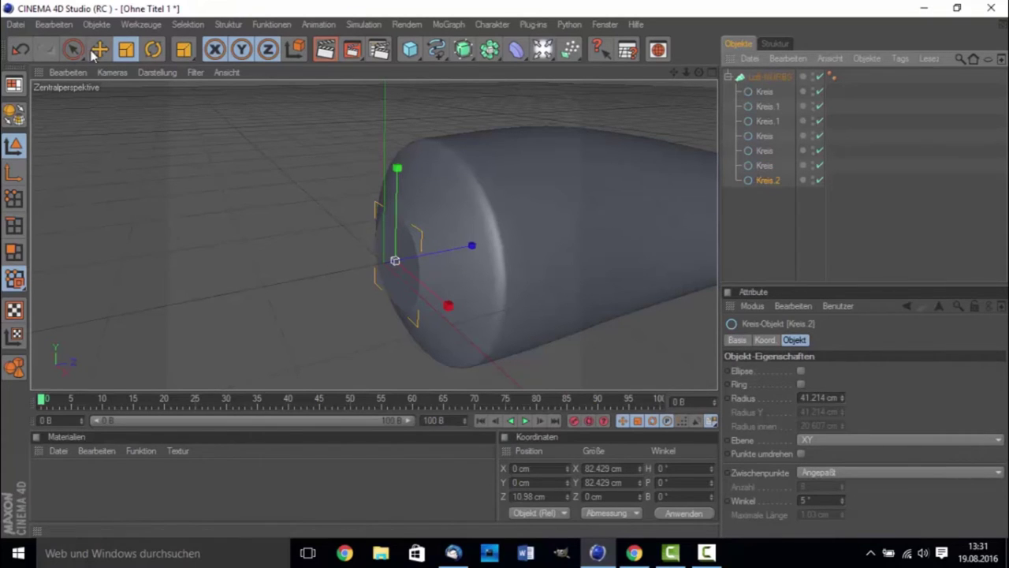
Step: Push Kreis.2 further back along Z and orbit to inspect the tube's end
key("space")
left_click_drag(430, 253, 424, 250)
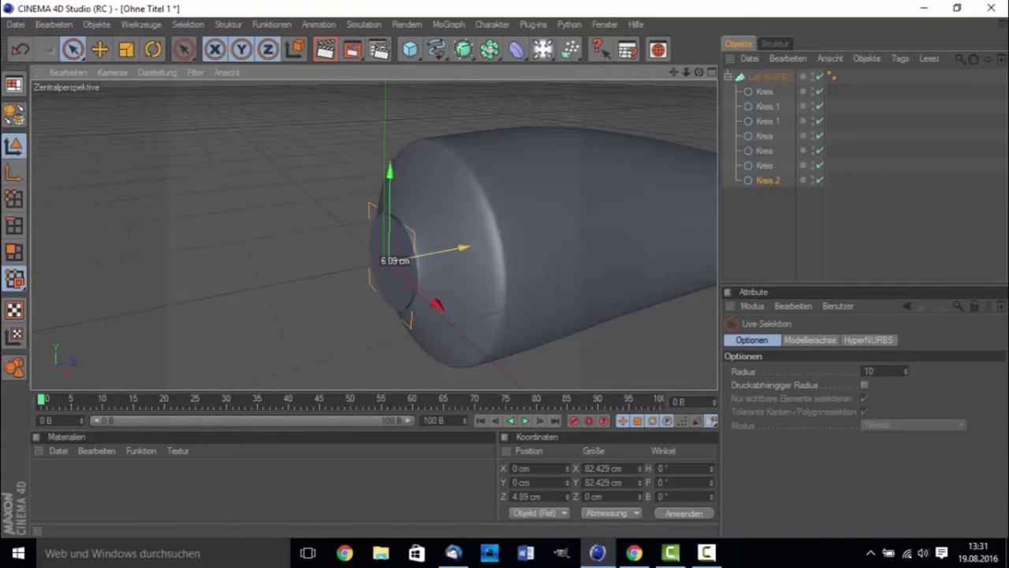
left_click_drag(424, 250, 485, 240)
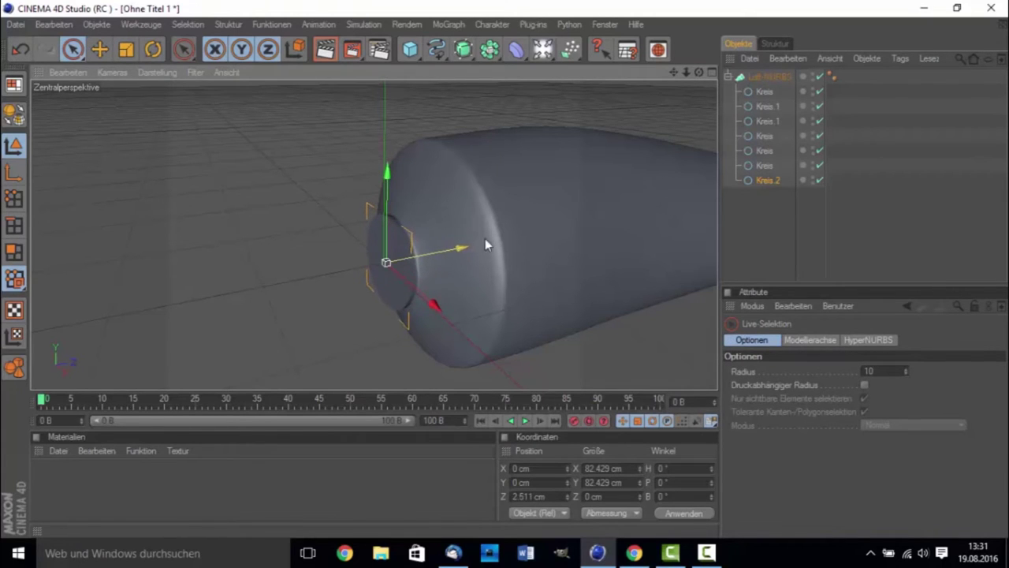
scroll(624, 137, "up", 2)
mouse_move(698, 71)
left_mouse_down()
mouse_move(678, 76)
mouse_move(701, 71)
left_mouse_up()
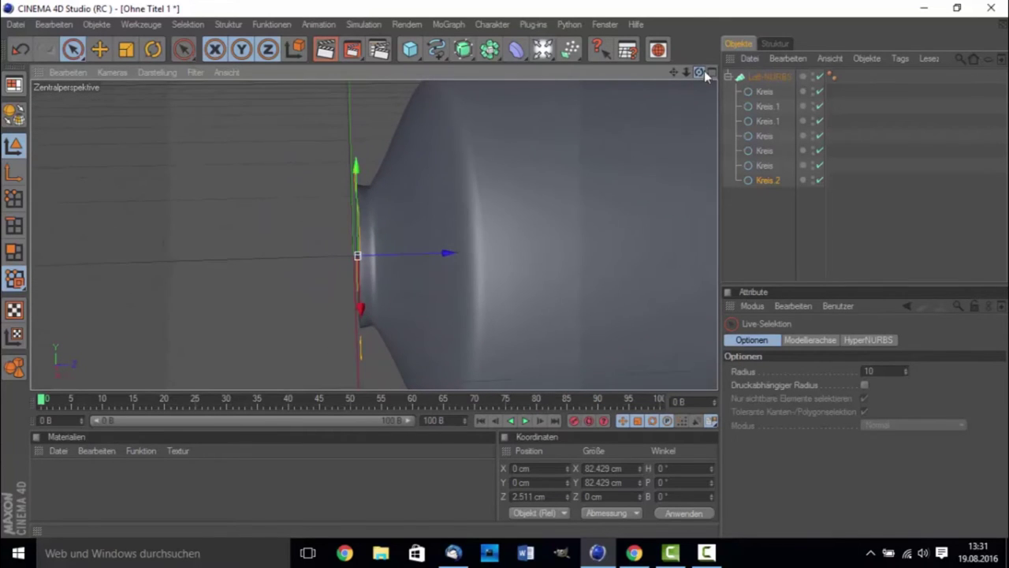
left_click_drag(441, 227, 433, 234, "alt")
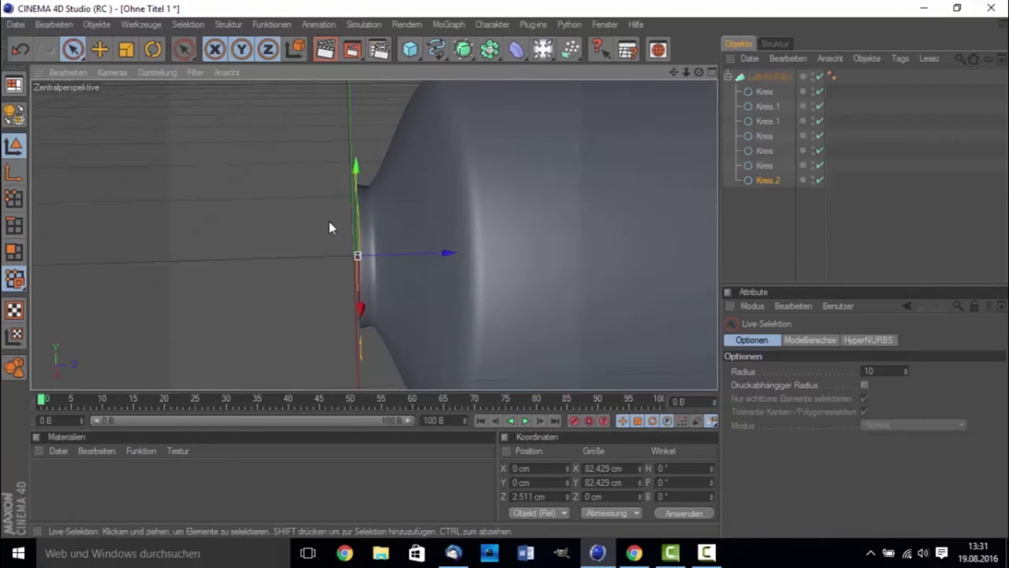
Step: Copy Kreis.2 as Kreis.3, place it at -5.668 cm Z, and enlarge it to 100.769 cm
left_click(758, 182)
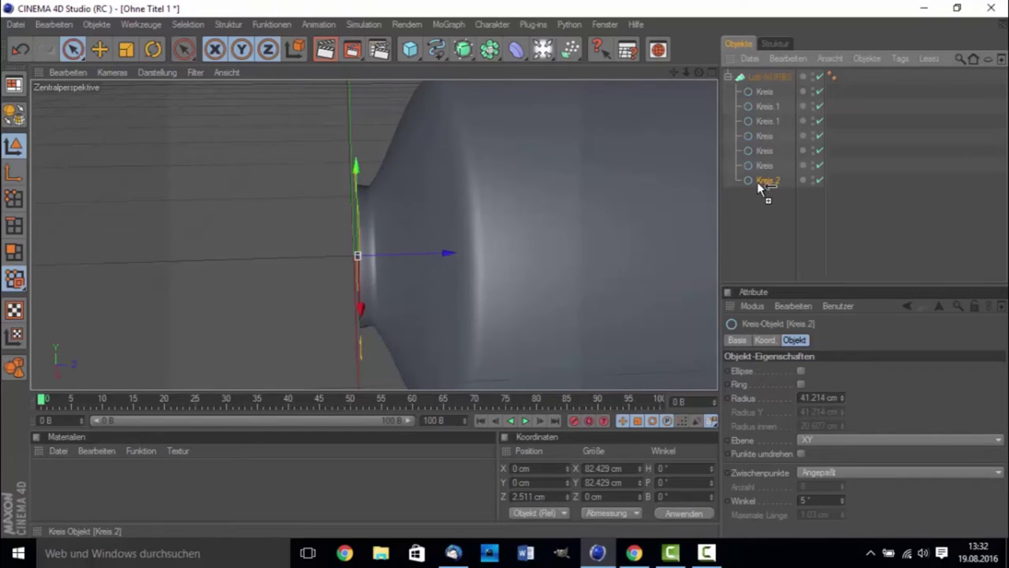
key("ctrl+c")
key("ctrl+v")
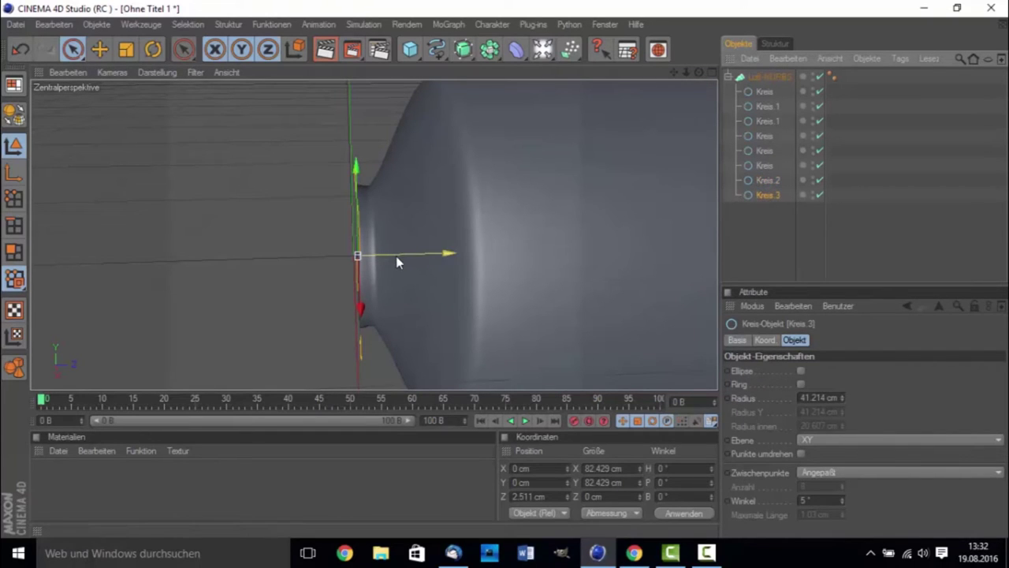
left_click_drag(389, 254, 373, 255)
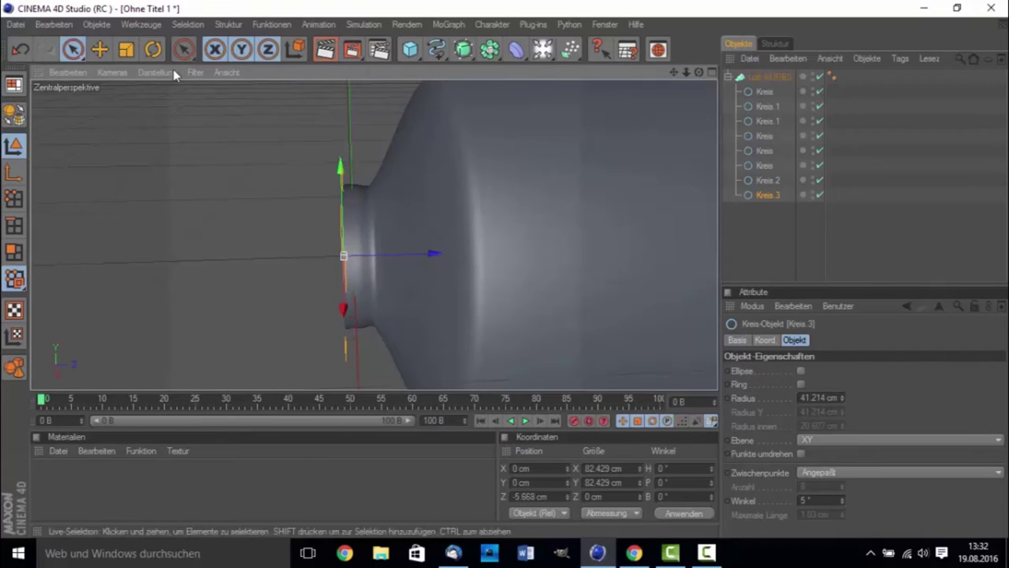
left_click(126, 49)
left_click_drag(344, 257, 399, 266)
left_click(743, 247)
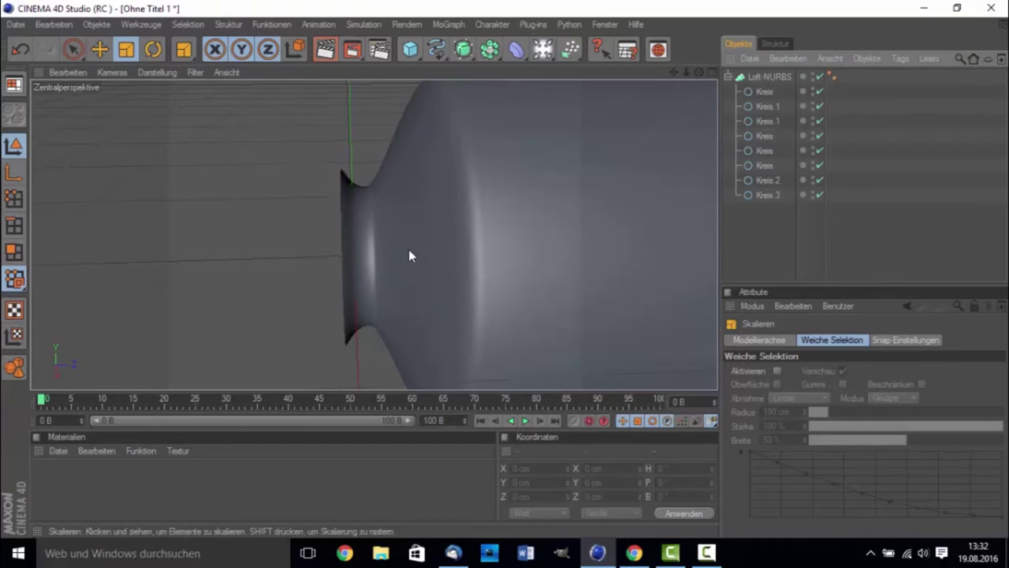
Step: Duplicate Kreis.3 into Kreis.4 and offset it to -10.379 cm Z
left_click(745, 194)
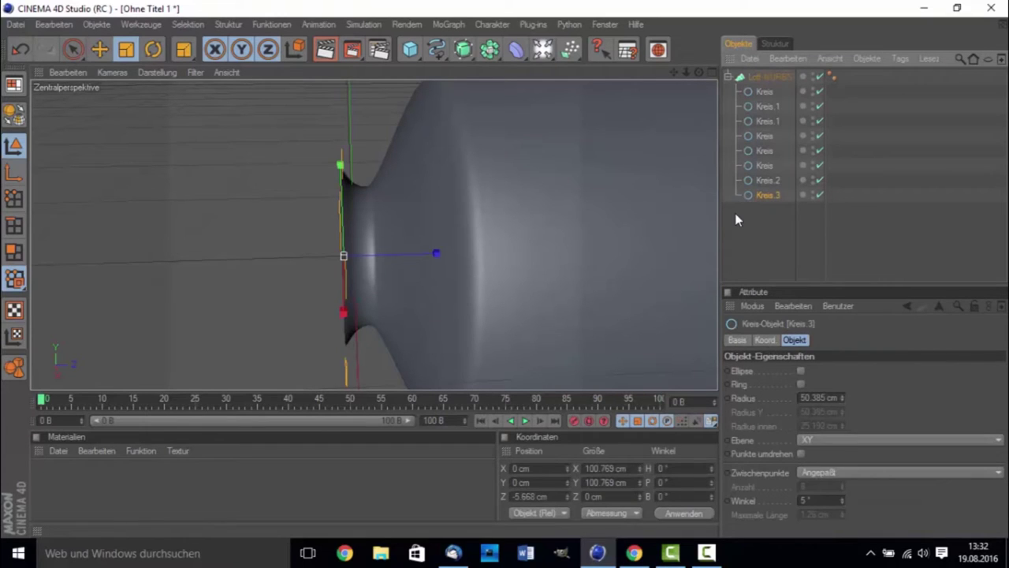
left_click_drag(763, 198, 763, 203, "ctrl")
key("space")
left_click_drag(434, 254, 425, 249)
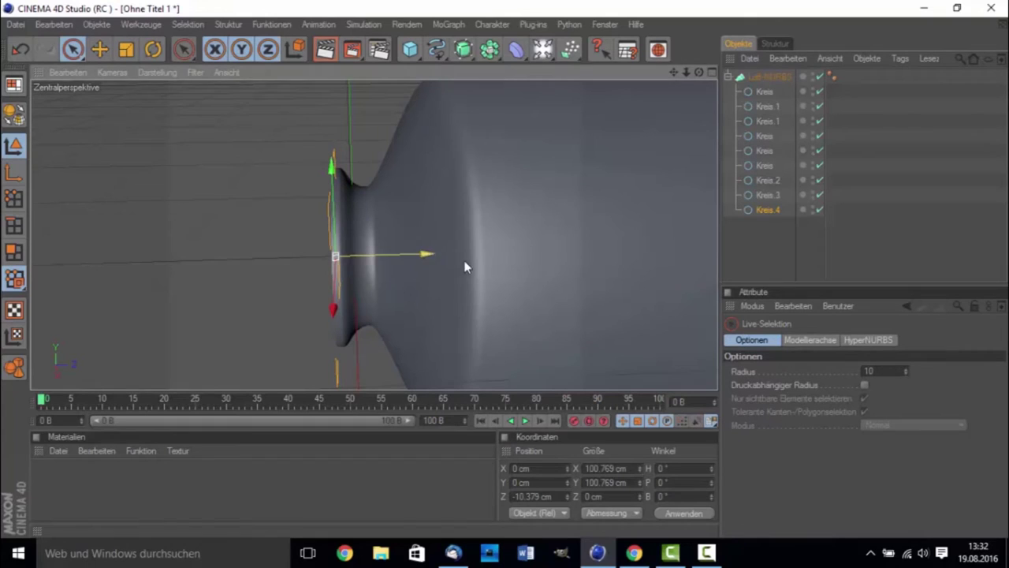
Step: Duplicate Kreis.2 into an 82.429 cm Kreis.5 and move it outward to round the rim
left_click(762, 195)
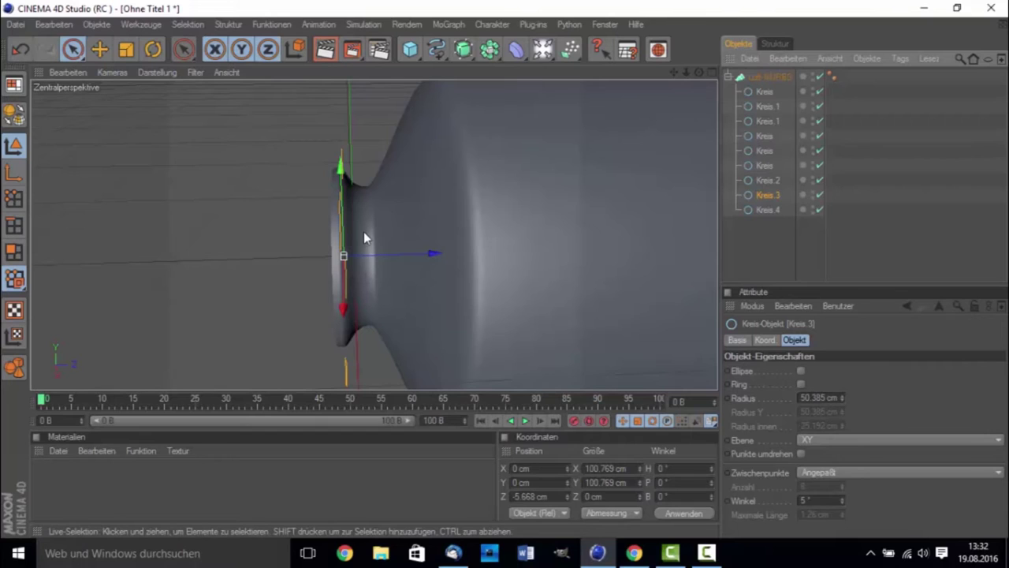
left_click(774, 181)
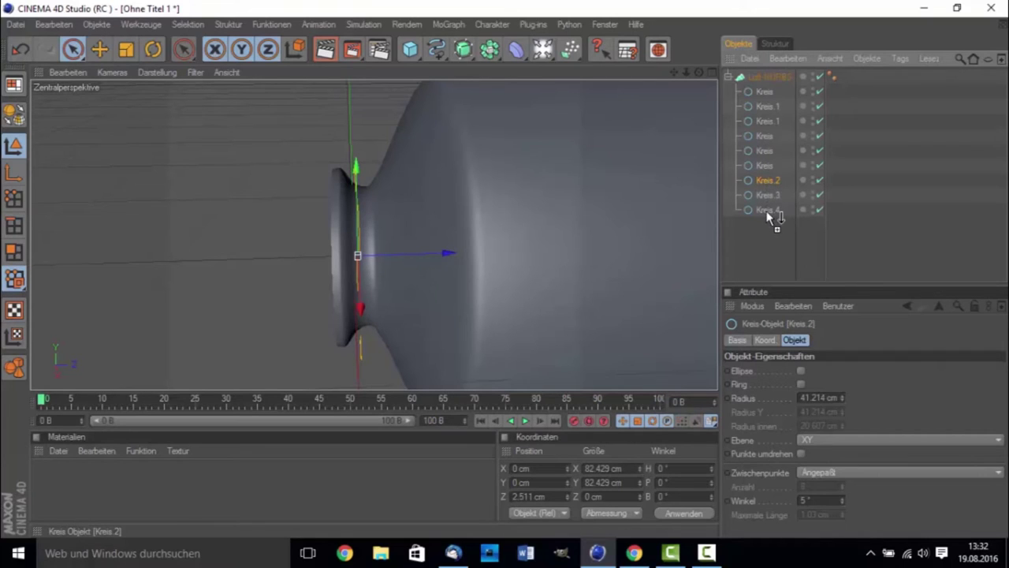
left_click_drag(766, 211, 764, 213, "ctrl")
mouse_move(457, 257)
left_mouse_down()
mouse_move(408, 257)
mouse_move(426, 254)
left_mouse_up()
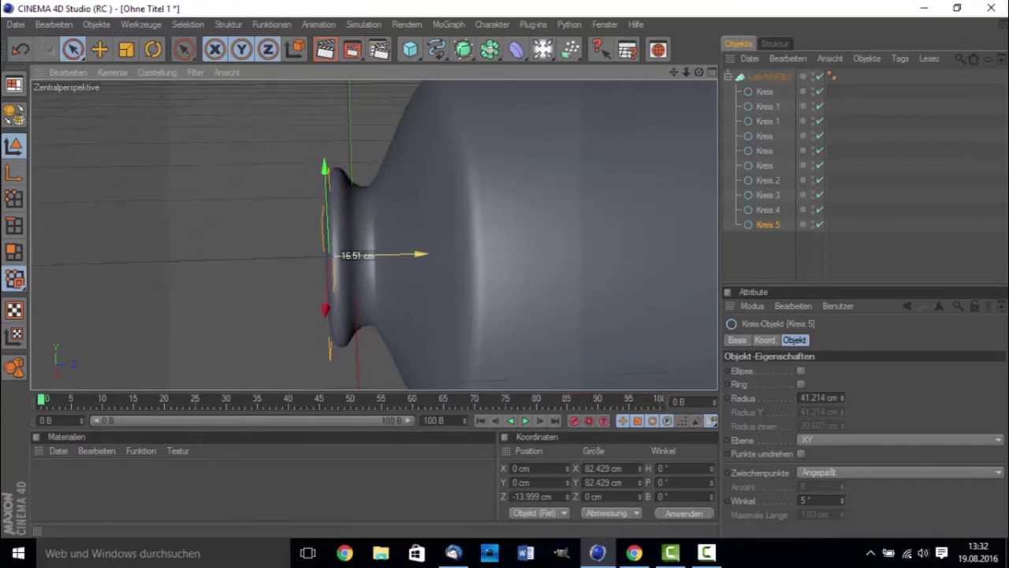
mouse_move(674, 72)
left_mouse_down()
mouse_move(698, 75)
mouse_move(692, 196)
left_mouse_up()
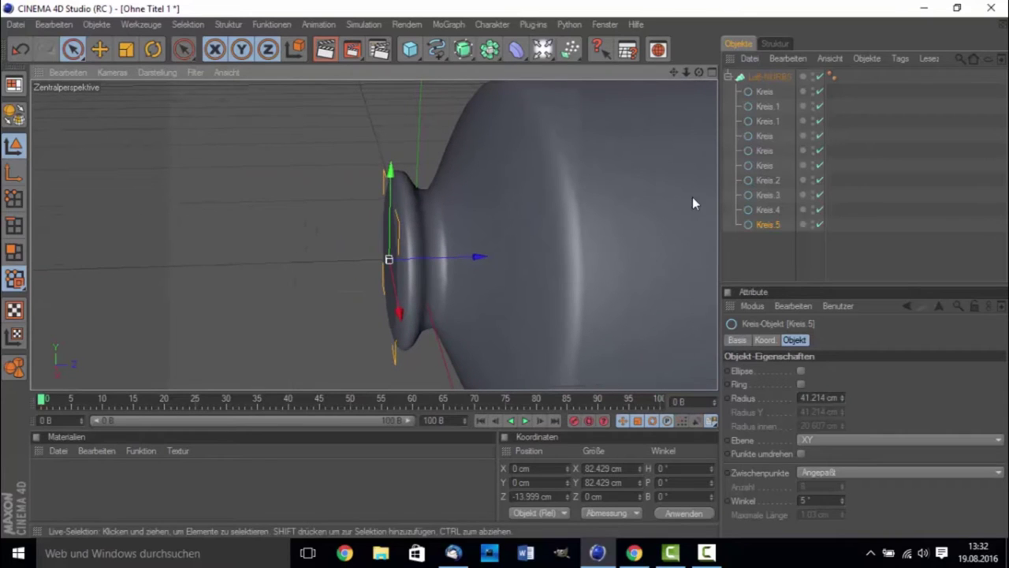
left_click(777, 209)
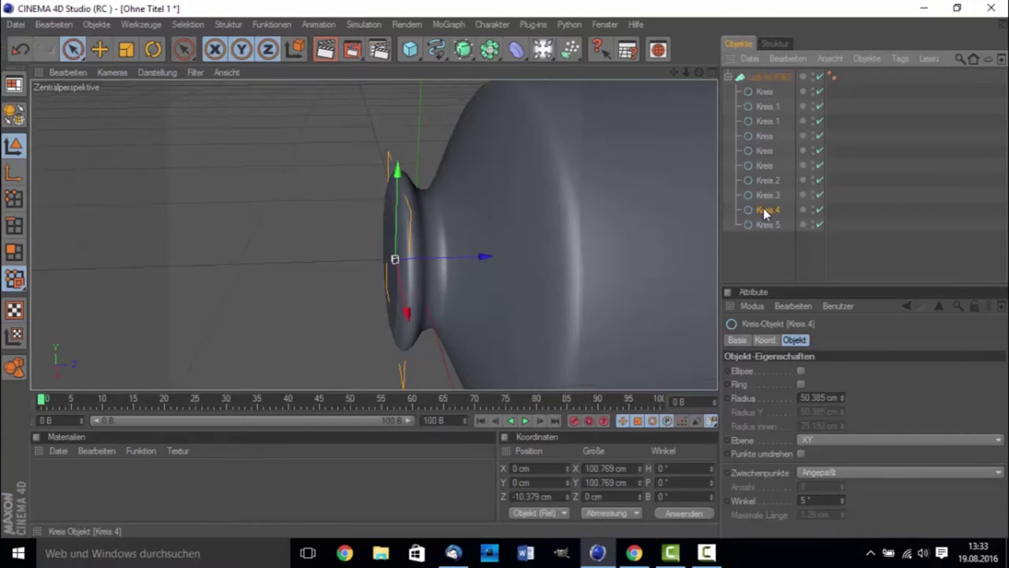
Step: Add Kreis.6 and another circle copy inside the Loft-NURBS, each offset along the tube axis
left_click_drag(770, 226, 769, 231, "ctrl")
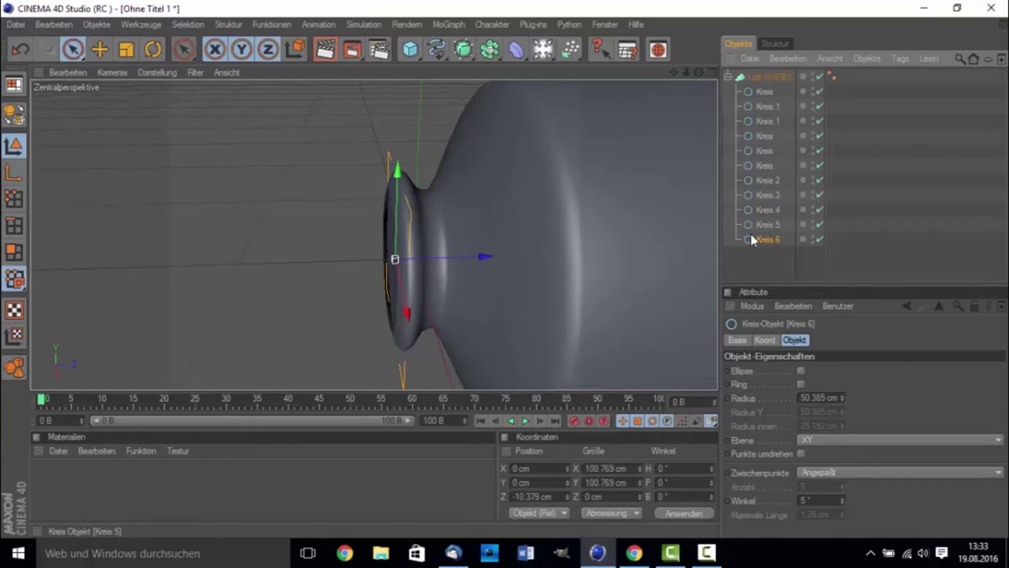
mouse_move(460, 255)
left_mouse_down()
mouse_move(443, 256)
mouse_move(466, 257)
left_mouse_up()
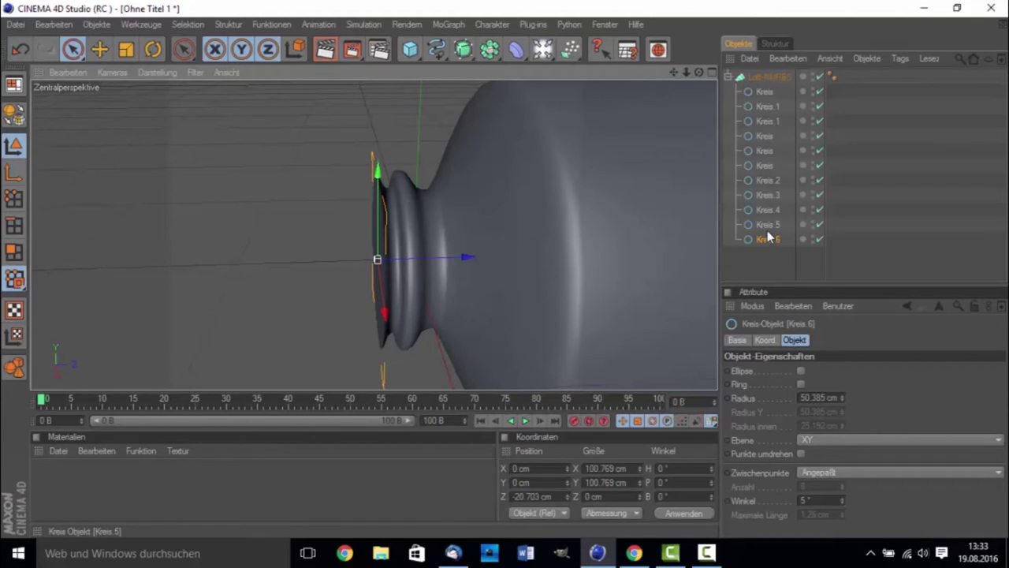
left_click_drag(769, 239, 768, 251, "ctrl")
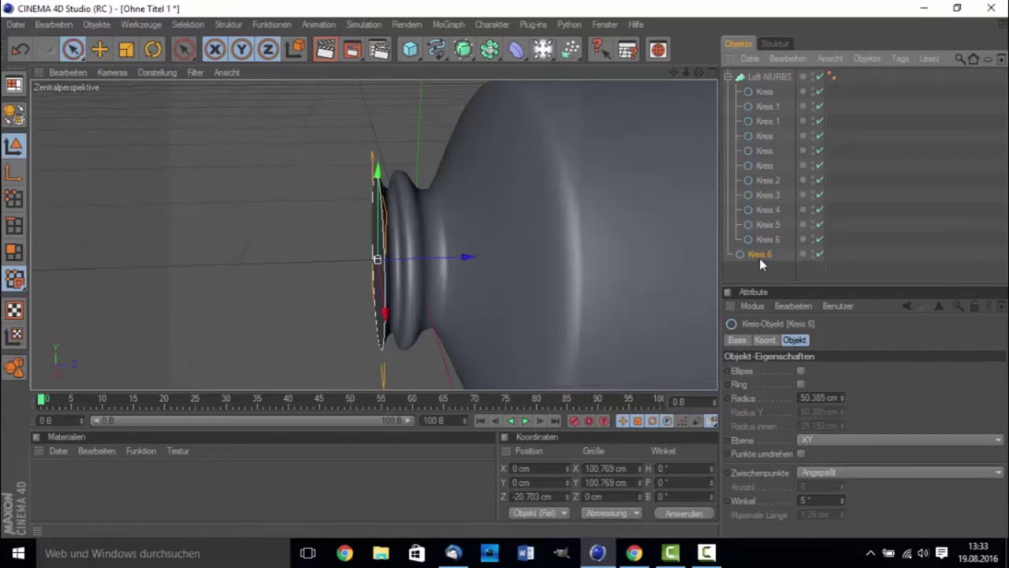
left_click_drag(759, 258, 762, 251)
mouse_move(460, 263)
left_mouse_down()
mouse_move(448, 263)
mouse_move(458, 257)
left_mouse_up()
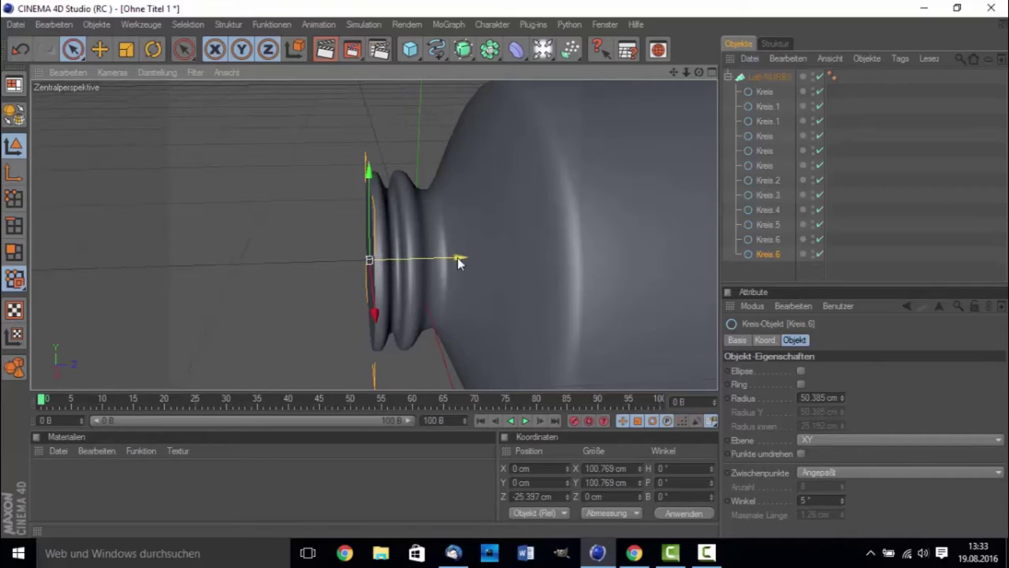
Step: Duplicate Kreis.5 into Kreis.7 and position it toward the end of the neck
left_click(769, 227)
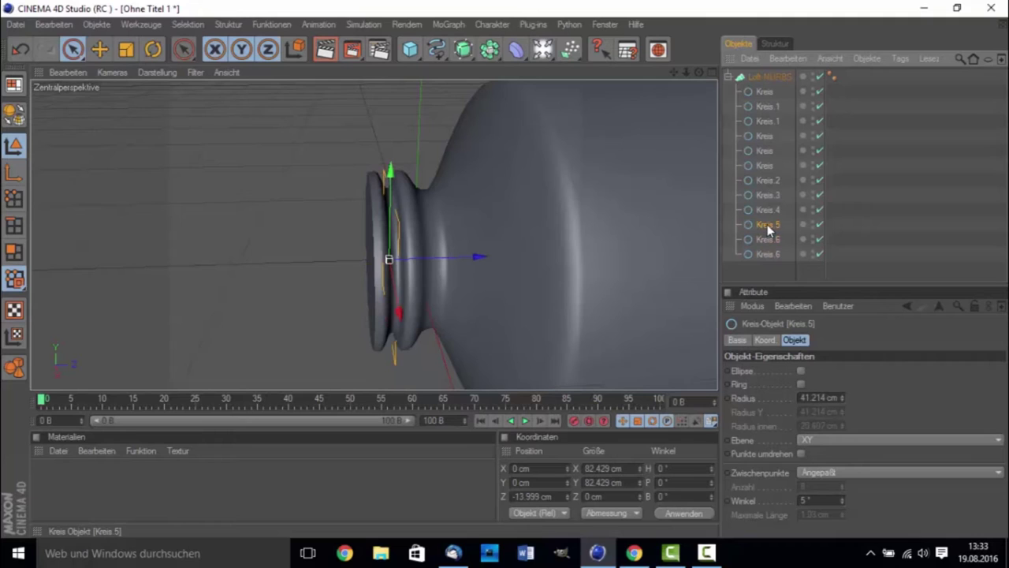
left_click_drag(769, 229, 766, 266, "ctrl")
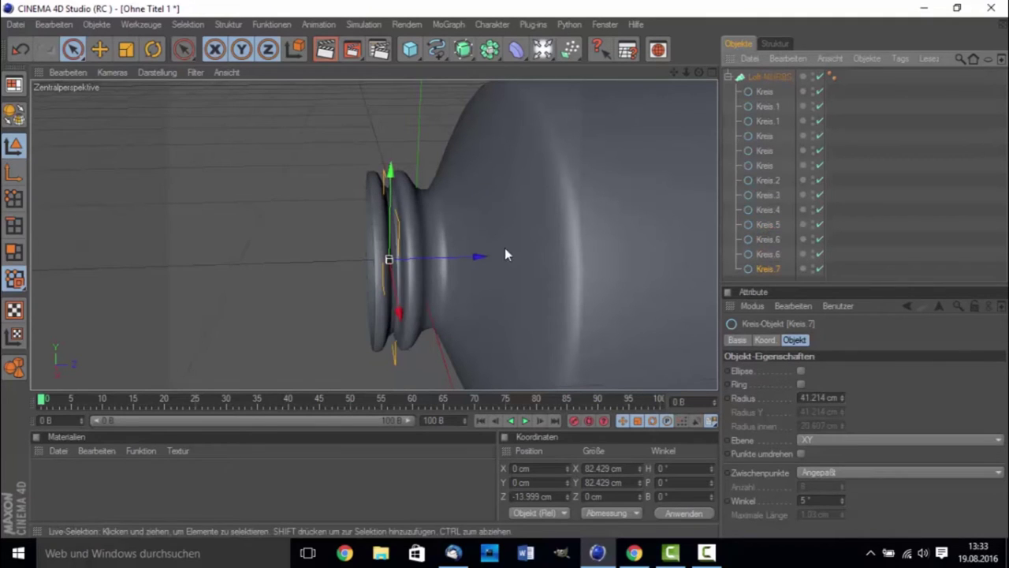
left_click_drag(480, 256, 456, 257)
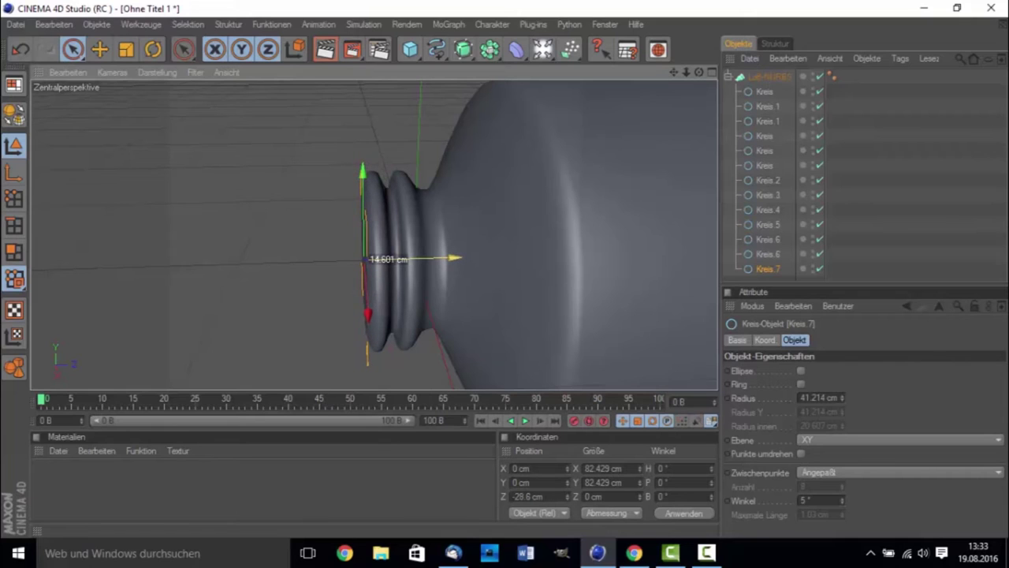
left_click_drag(455, 257, 458, 257)
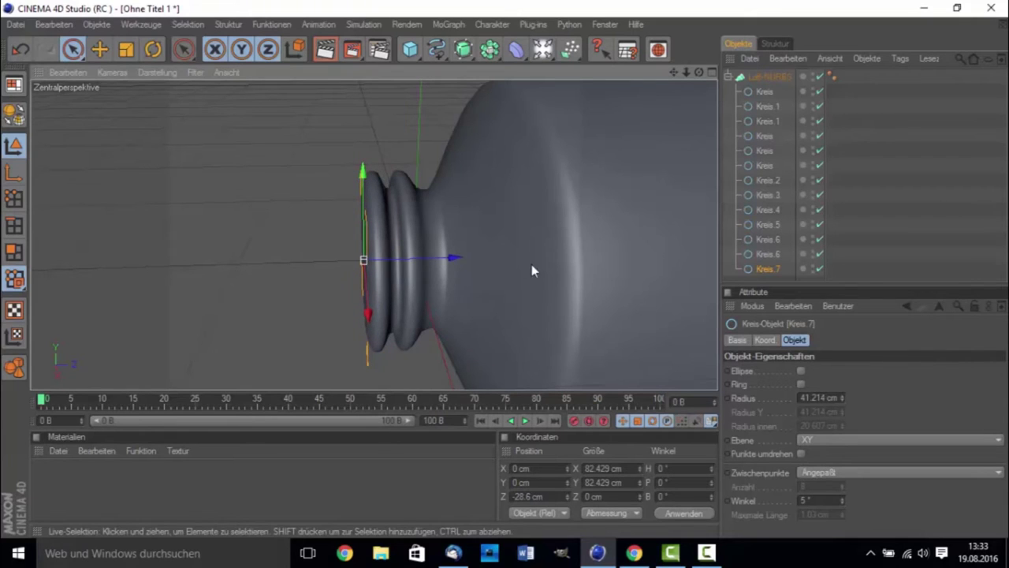
Step: Create Kreis.8 and Kreis.9 copies, moving them outward along the axis
left_click(767, 254)
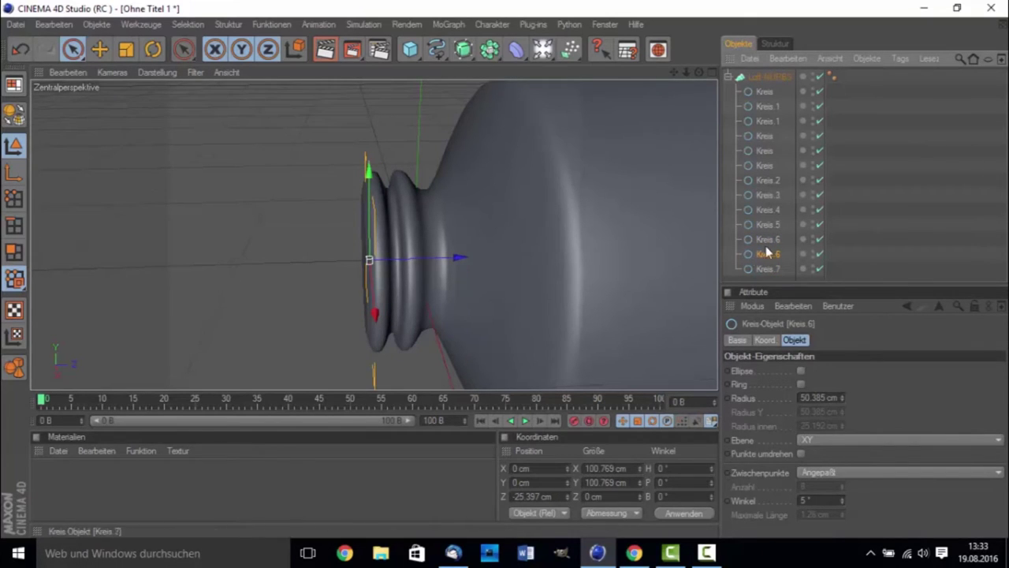
left_click_drag(767, 261, 763, 271, "ctrl")
left_click_drag(442, 261, 420, 261)
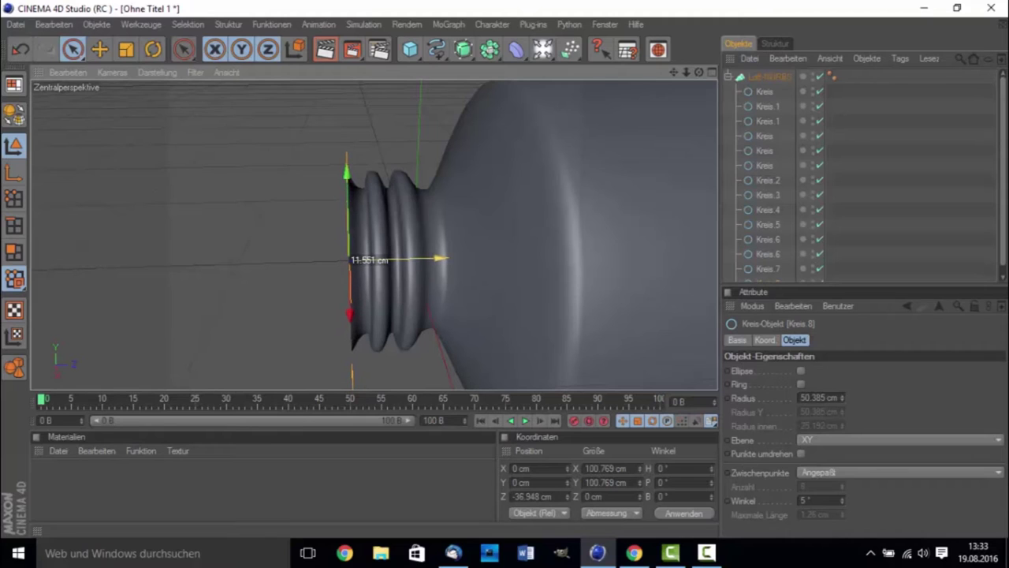
scroll(770, 251, "down", 1)
left_click(769, 260)
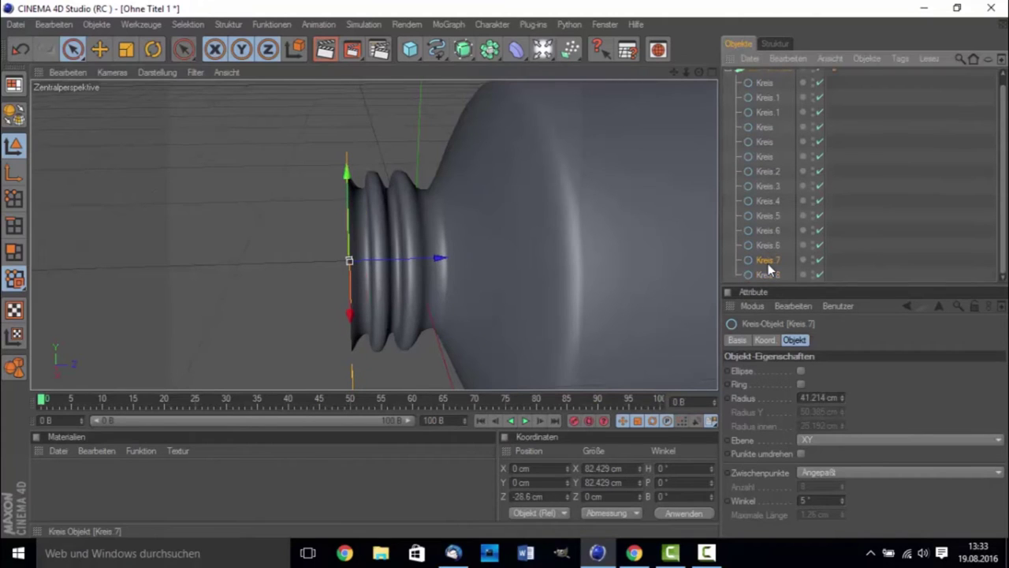
left_click(766, 274)
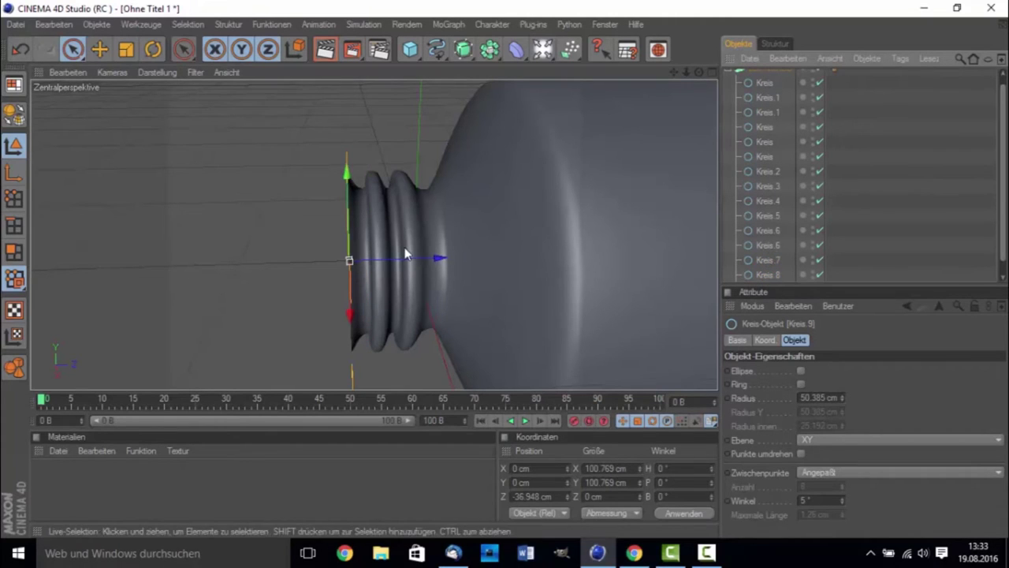
left_click_drag(403, 255, 392, 257, "ctrl")
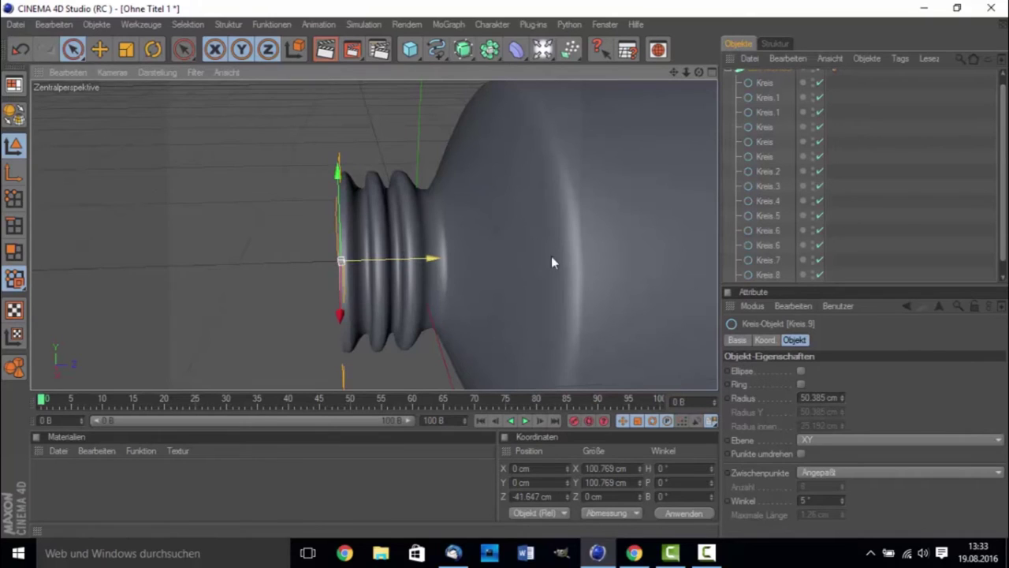
Step: Add Kreis.10 at -45.608 cm Z and Kreis.11, orbiting to check the three ridges
left_click(772, 261)
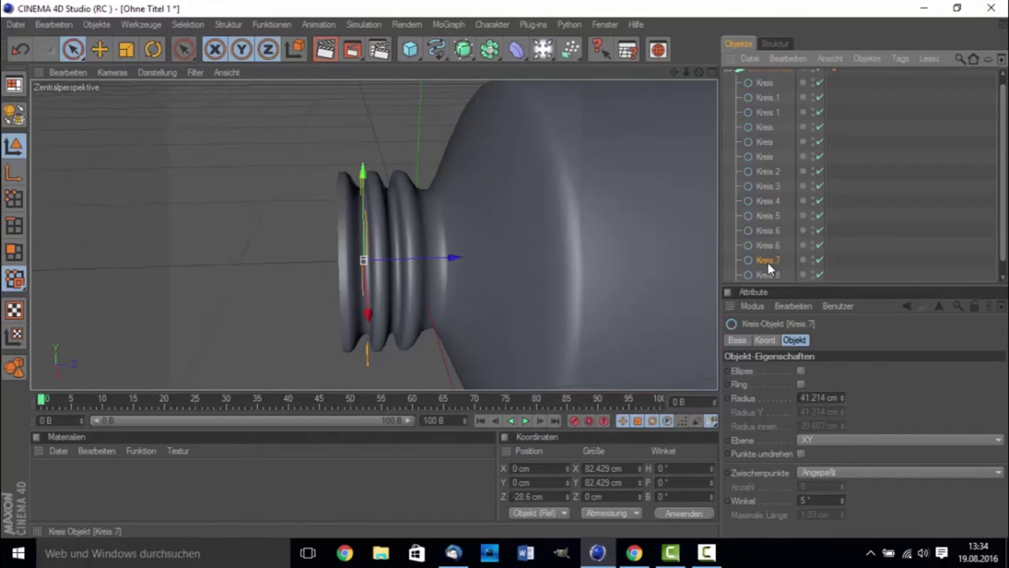
left_click(767, 272)
mouse_move(434, 257)
left_mouse_down()
mouse_move(389, 258)
mouse_move(401, 257)
left_mouse_up()
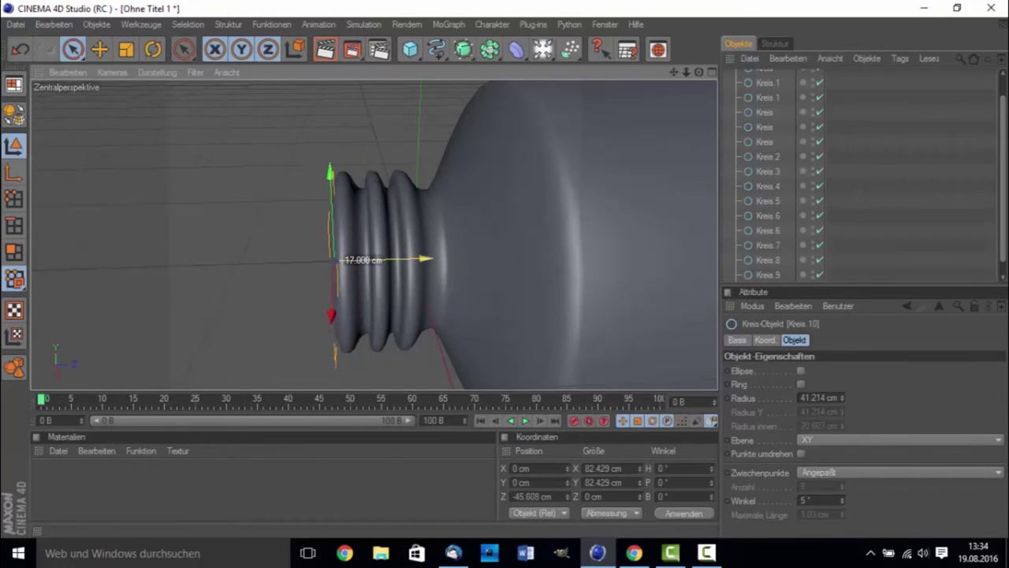
left_click(572, 233)
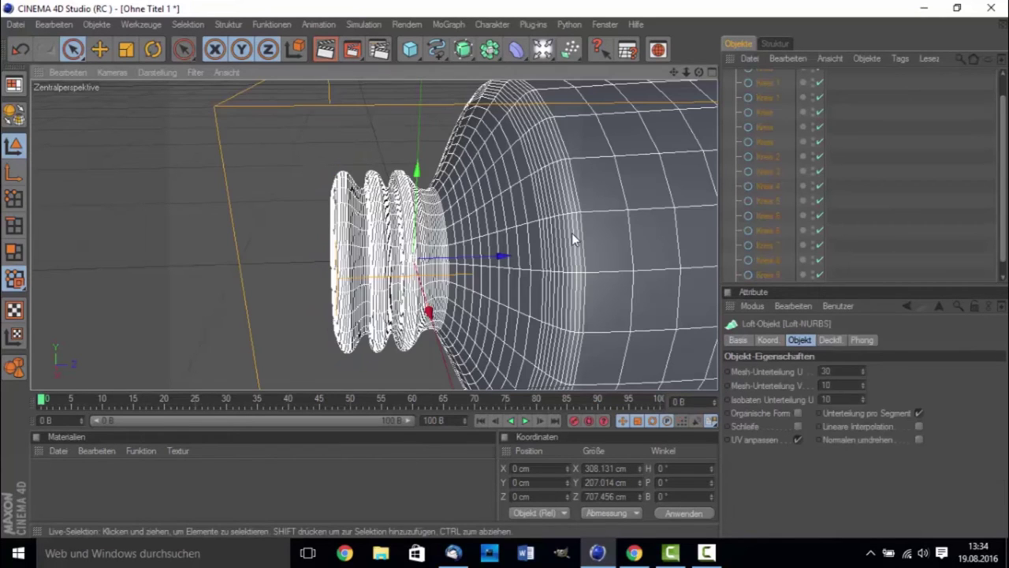
left_click_drag(698, 72, 552, 103)
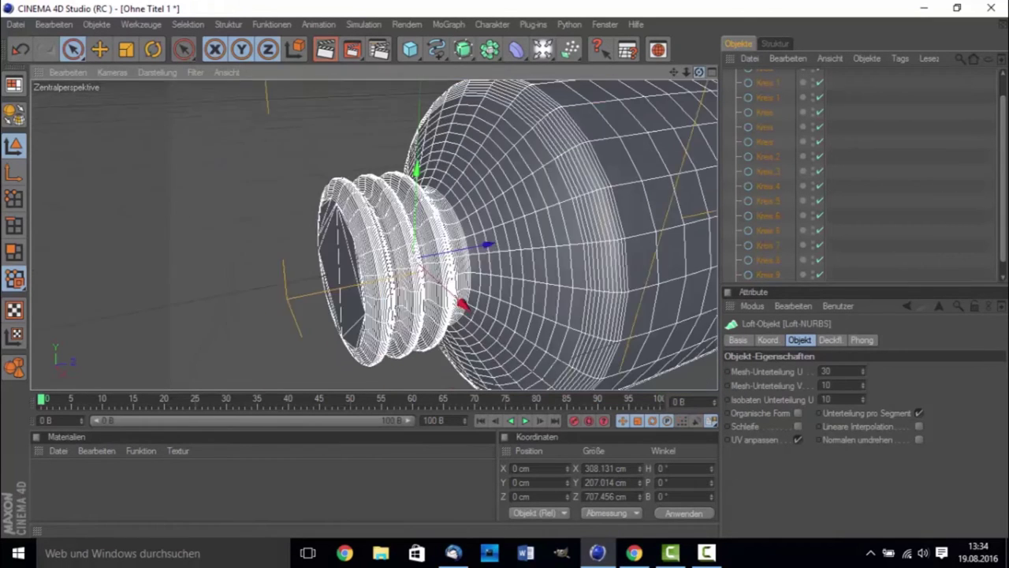
left_click(165, 228)
left_click(432, 297)
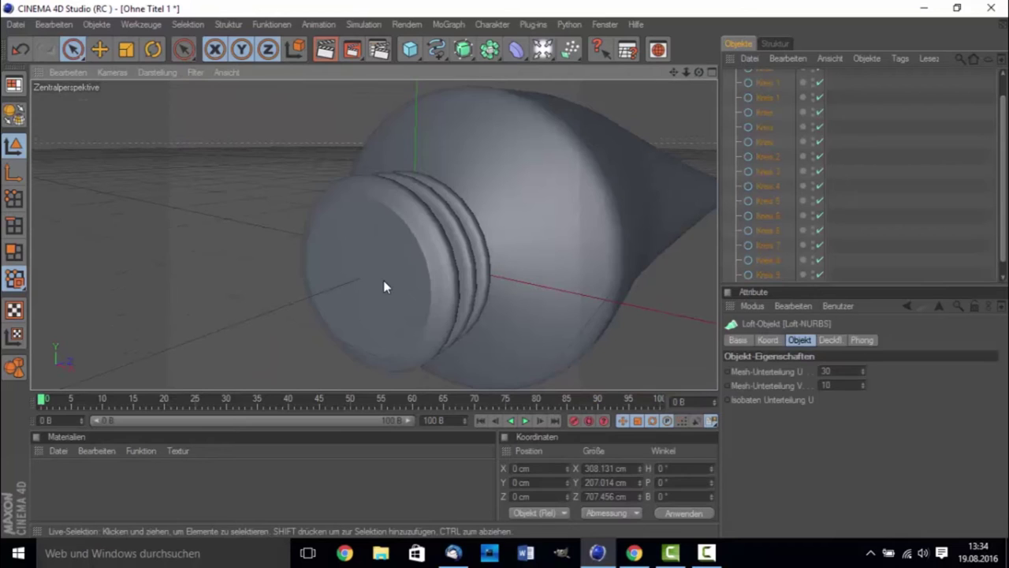
left_click(771, 274)
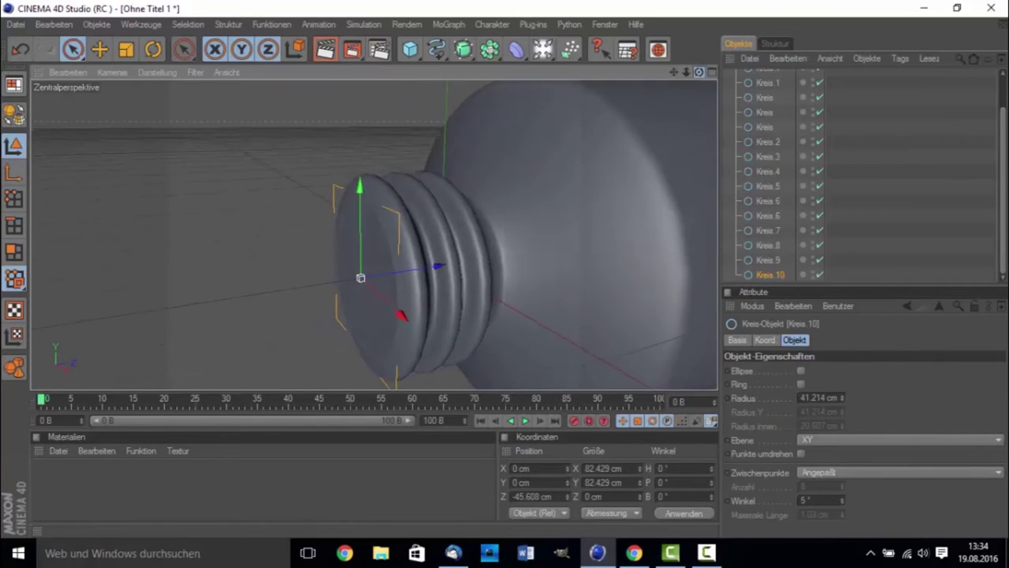
left_click_drag(698, 73, 714, 107)
left_click_drag(755, 278, 762, 287, "ctrl")
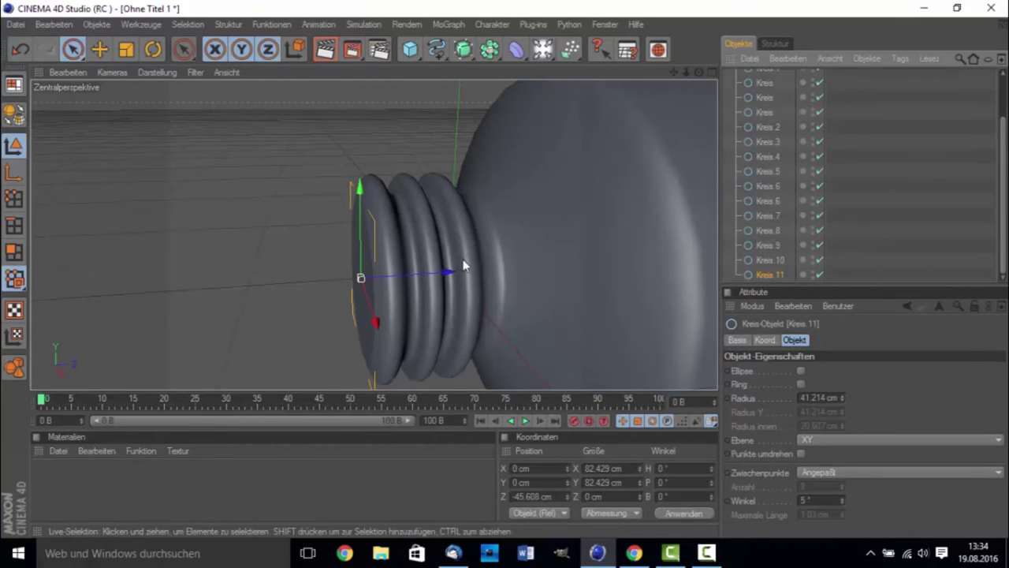
Step: Scale Kreis.11 down to 79.956 cm, then frame the whole tube with nothing selected
left_click(126, 49)
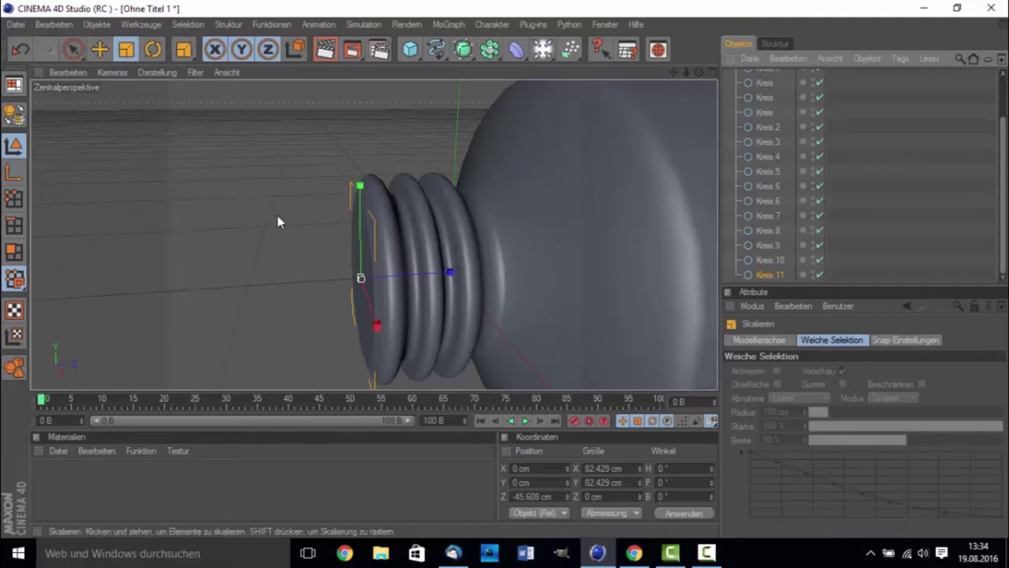
left_click_drag(354, 270, 605, 260)
key("space")
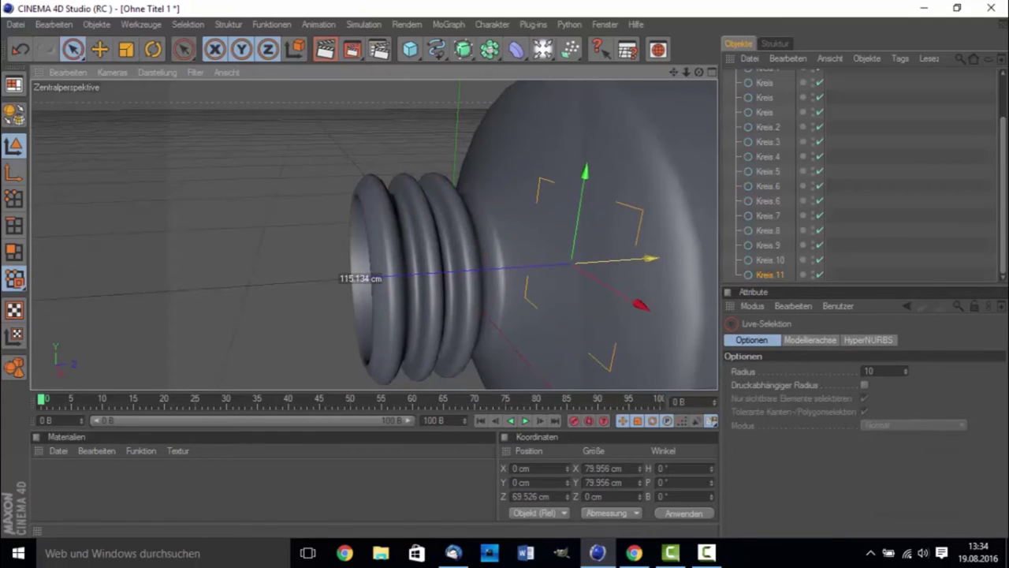
mouse_move(698, 71)
left_mouse_down()
mouse_move(670, 75)
mouse_move(695, 86)
left_mouse_up()
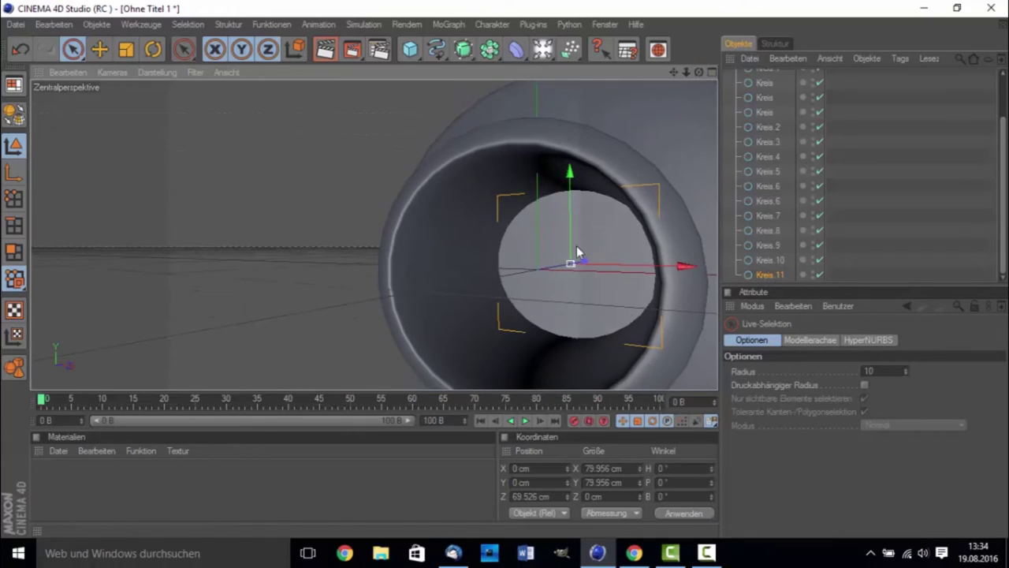
key("ctrl+shift+z")
left_click(336, 296)
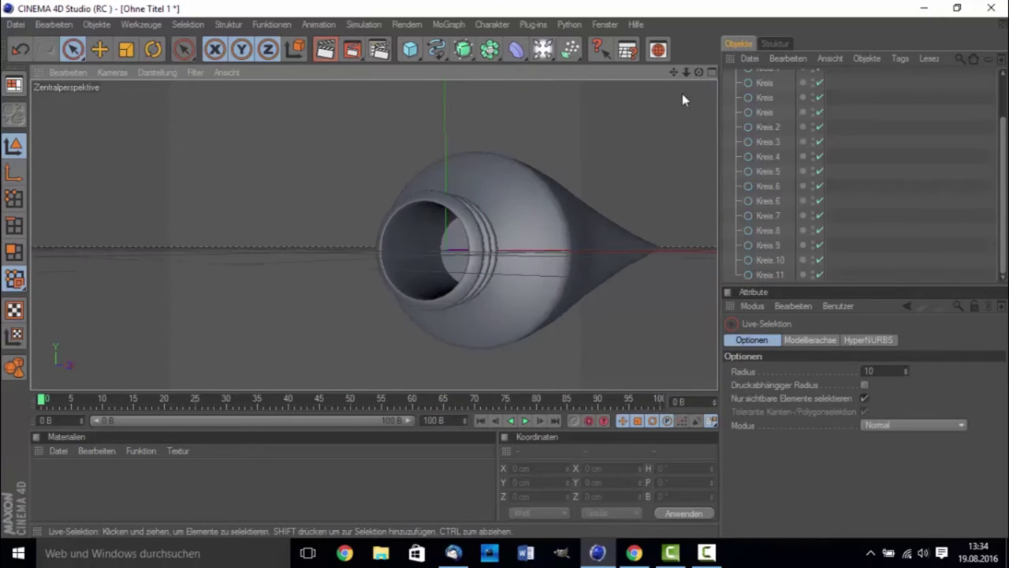
mouse_move(698, 72)
left_mouse_down()
mouse_move(678, 79)
mouse_move(597, 164)
left_mouse_up()
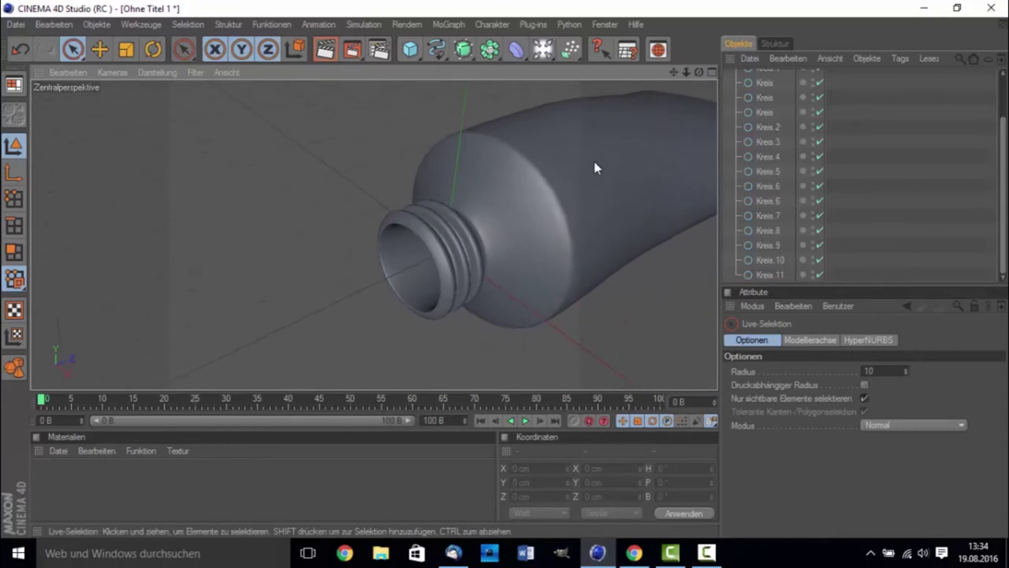
scroll(599, 167, "down", 3)
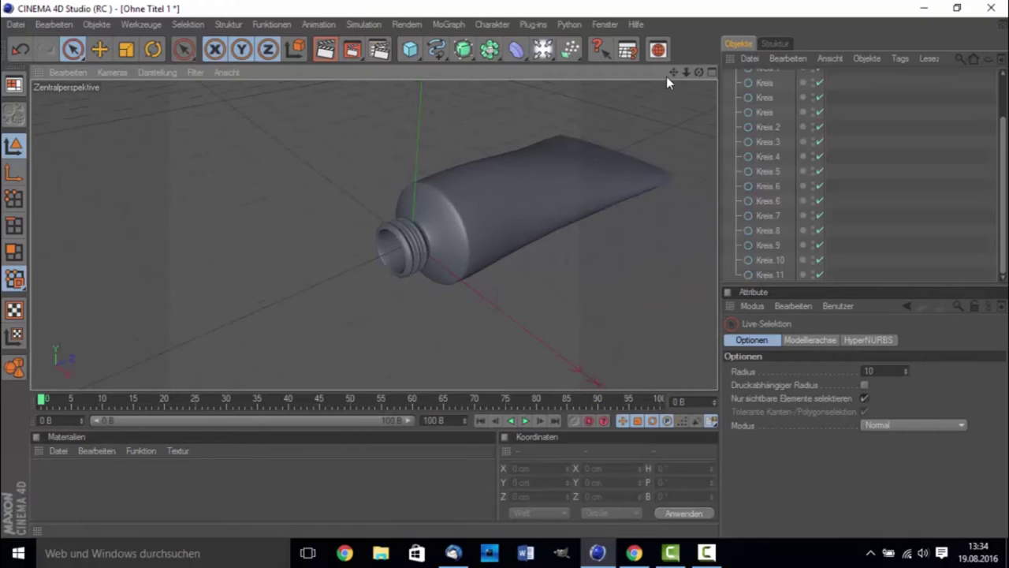
left_click_drag(698, 72, 562, 186)
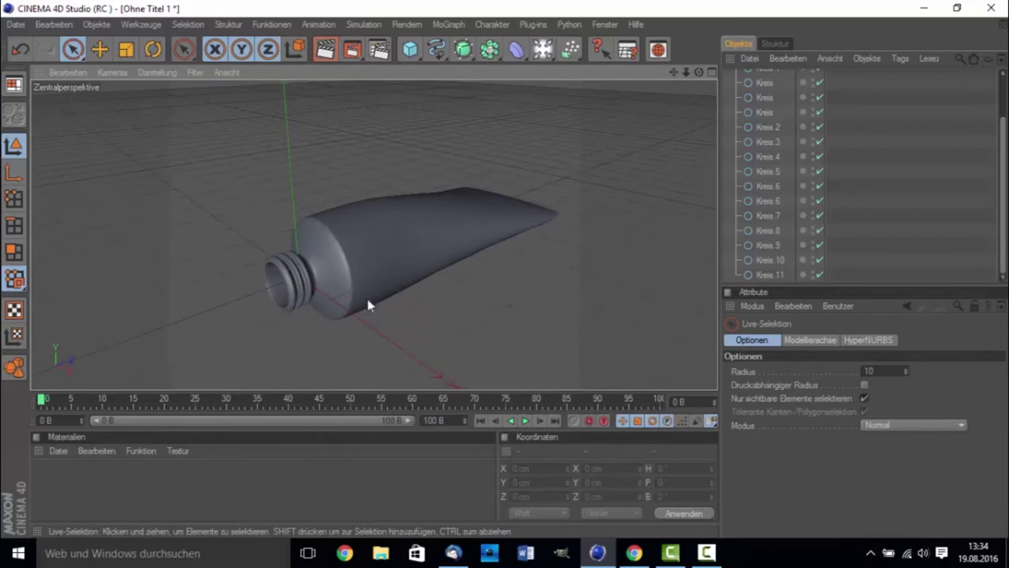
scroll(307, 270, "up", 2)
left_click(710, 550)
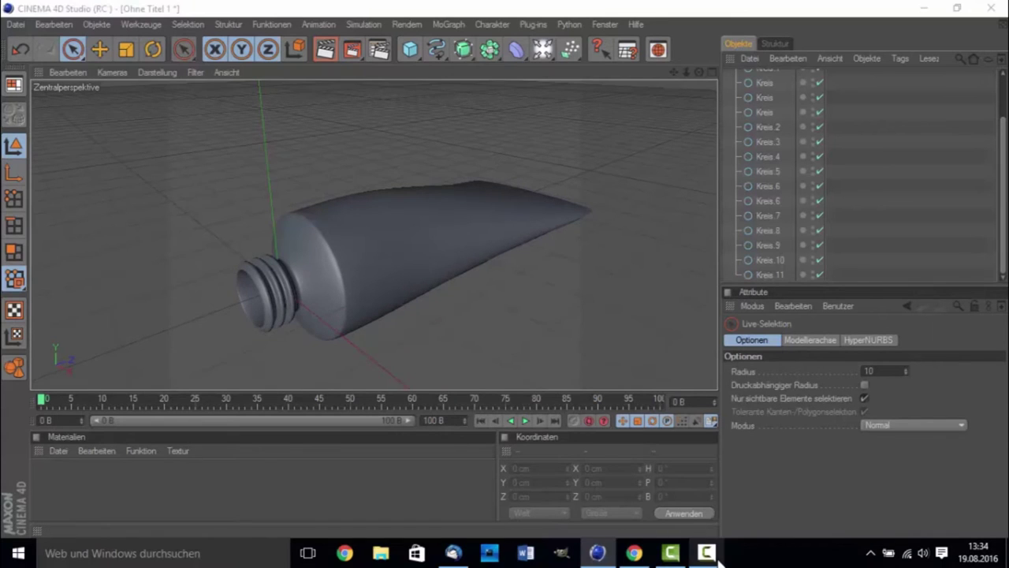
left_click(420, 365)
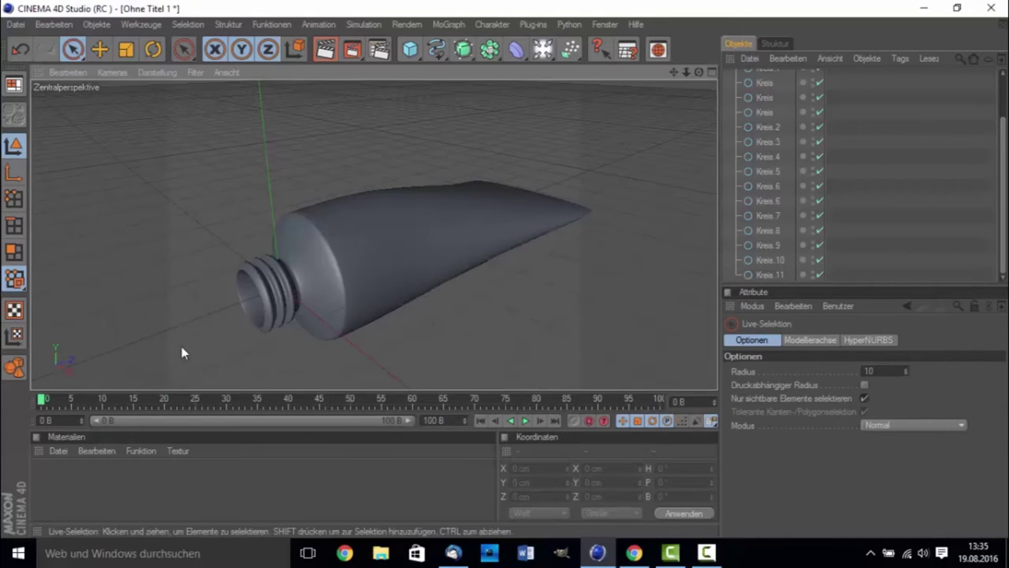
left_click_drag(672, 73, 446, 309)
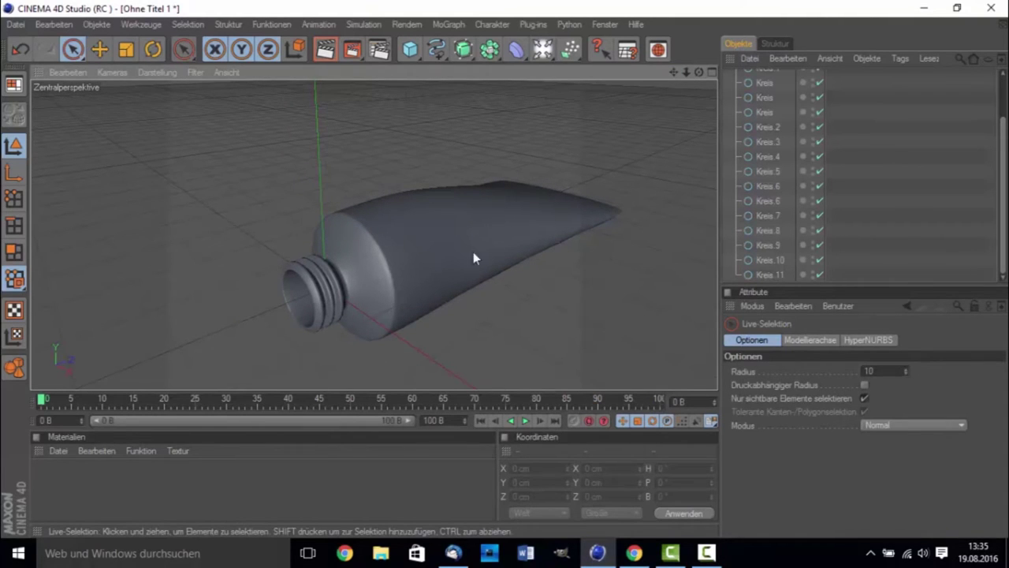
mouse_move(699, 72)
left_mouse_down()
mouse_move(662, 86)
mouse_move(498, 238)
left_mouse_up()
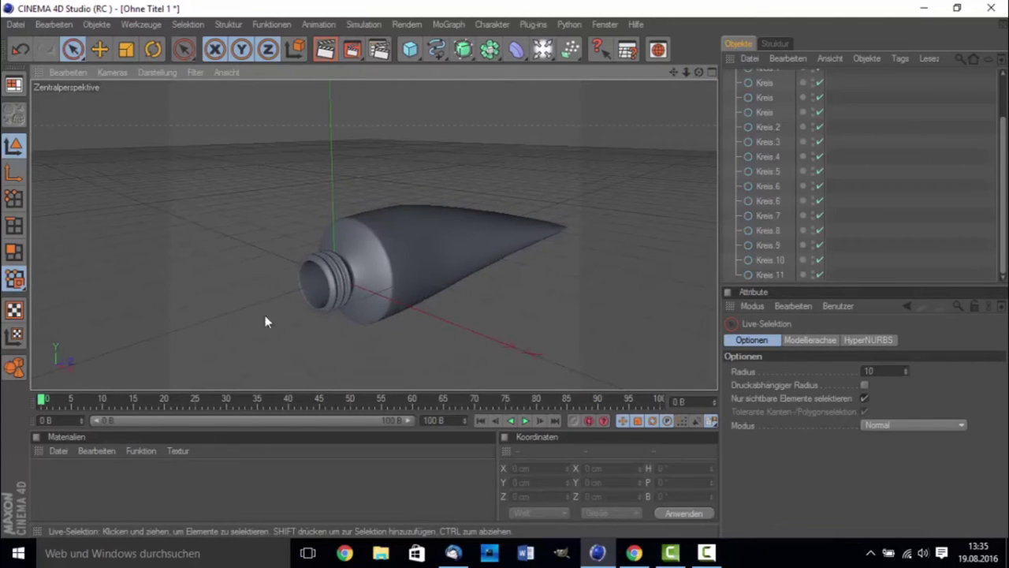
Step: Select all objects and group them into a Null-Objekt with Alt+G
left_click(767, 230)
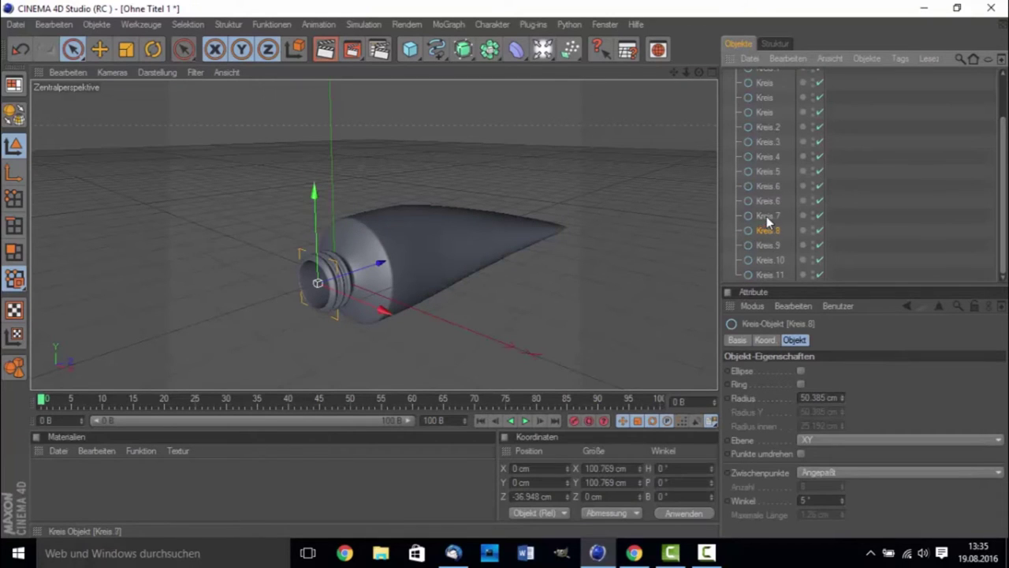
left_click(893, 131)
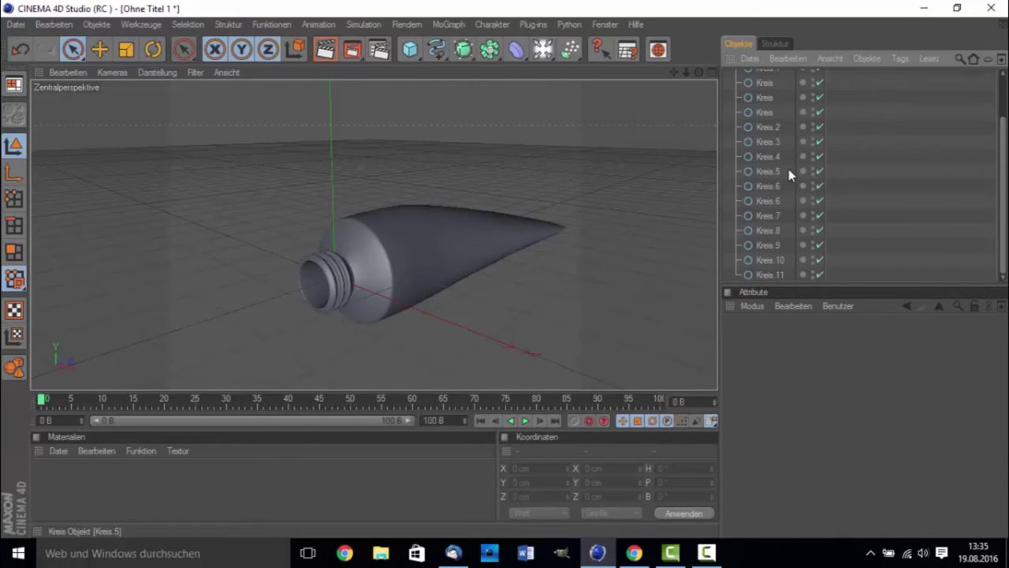
left_click(767, 161)
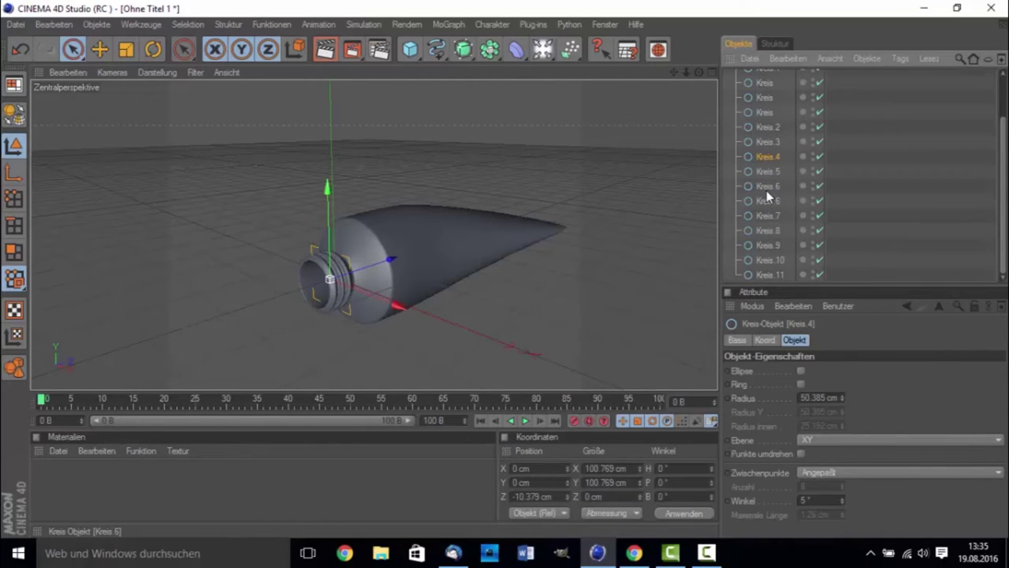
key("ctrl+a")
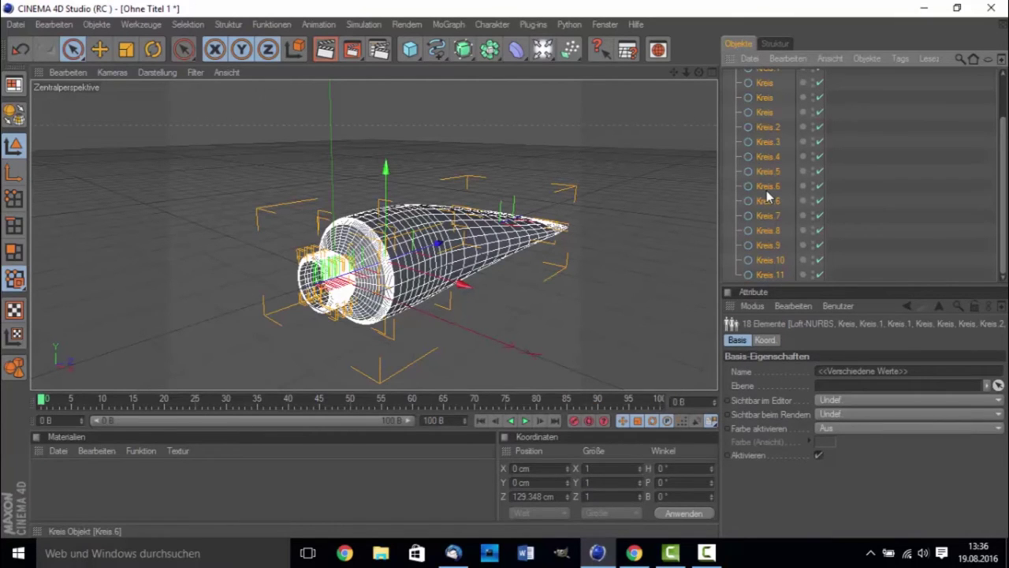
key("alt+g")
Step: Rename the new null object to 'Tube'
left_click(769, 181)
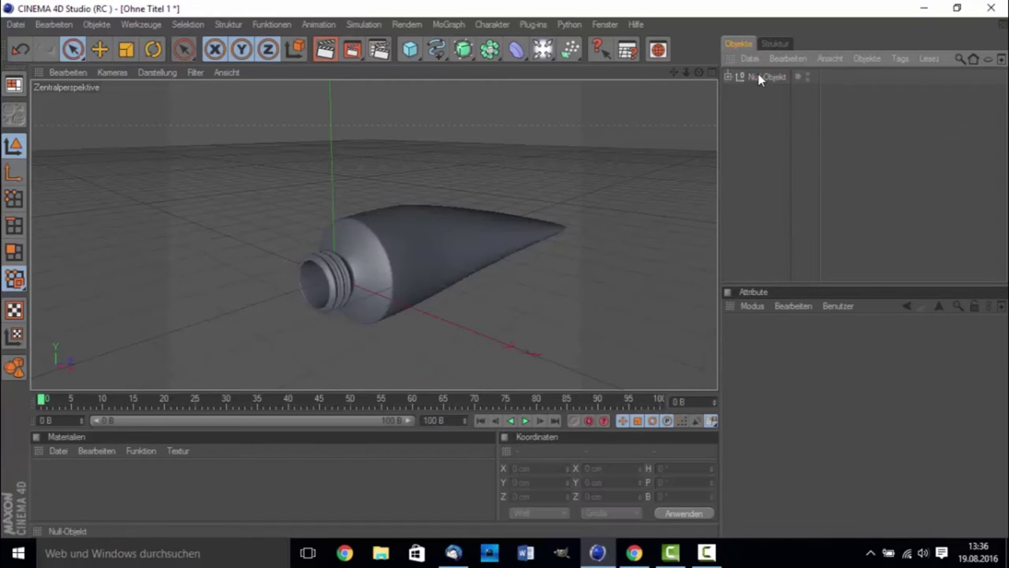
double_click(758, 75)
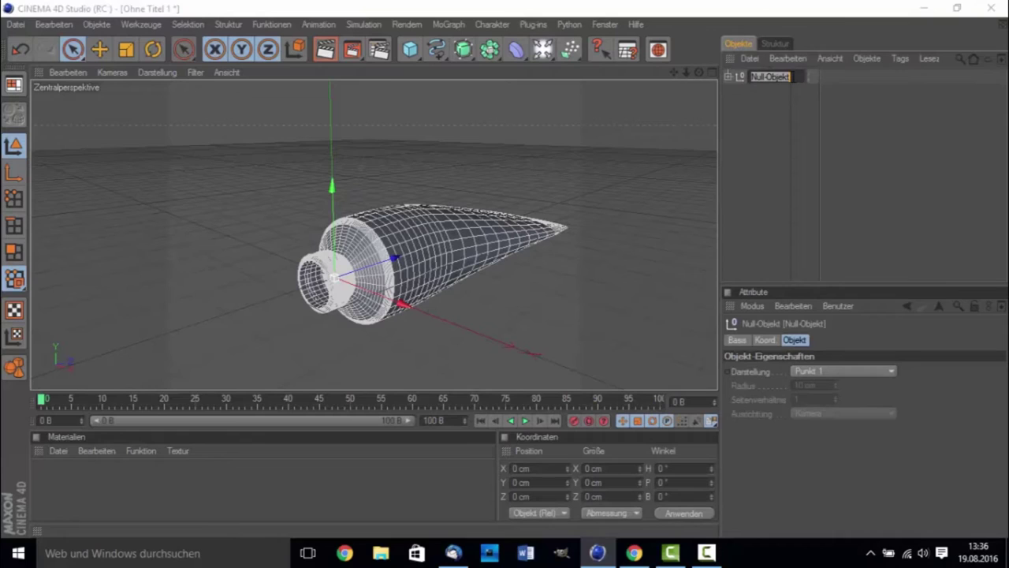
type("Tu")
key("BackSpace")
key("BackSpace")
type("Tube")
key("Return")
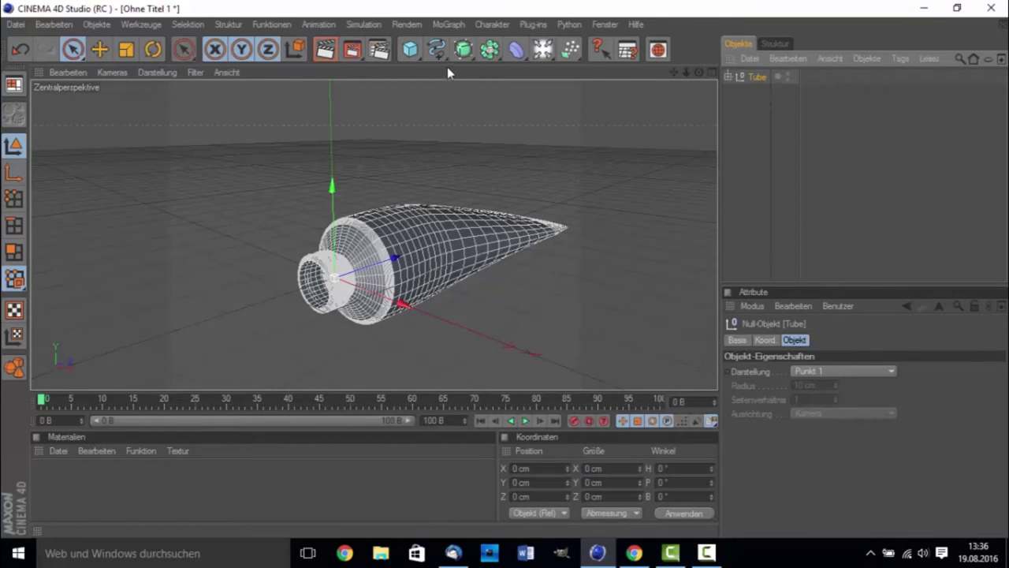
Step: Start a Linear spline and maximise the Rechts side view
left_click(436, 50)
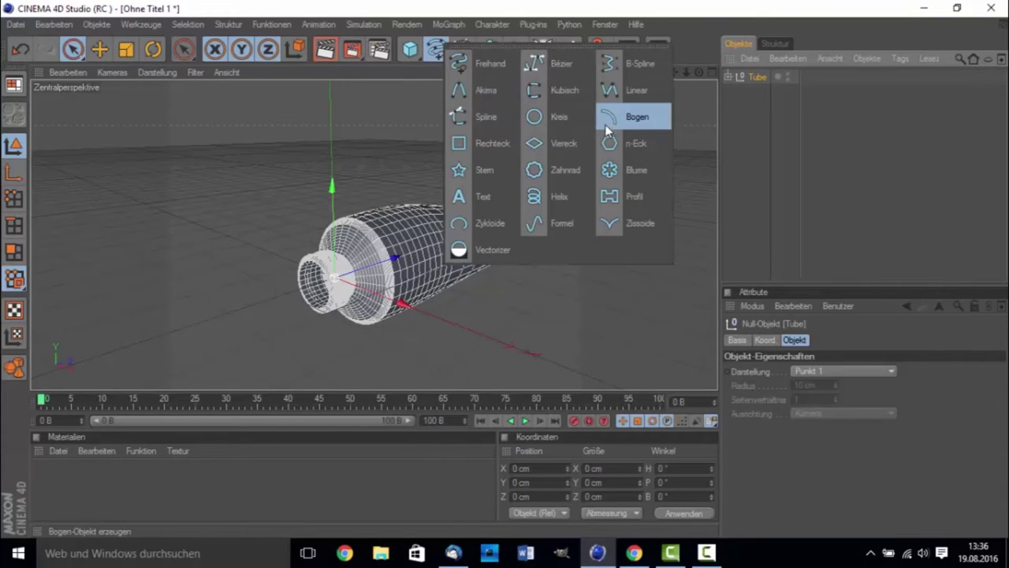
left_click(619, 93)
middle_click(318, 185)
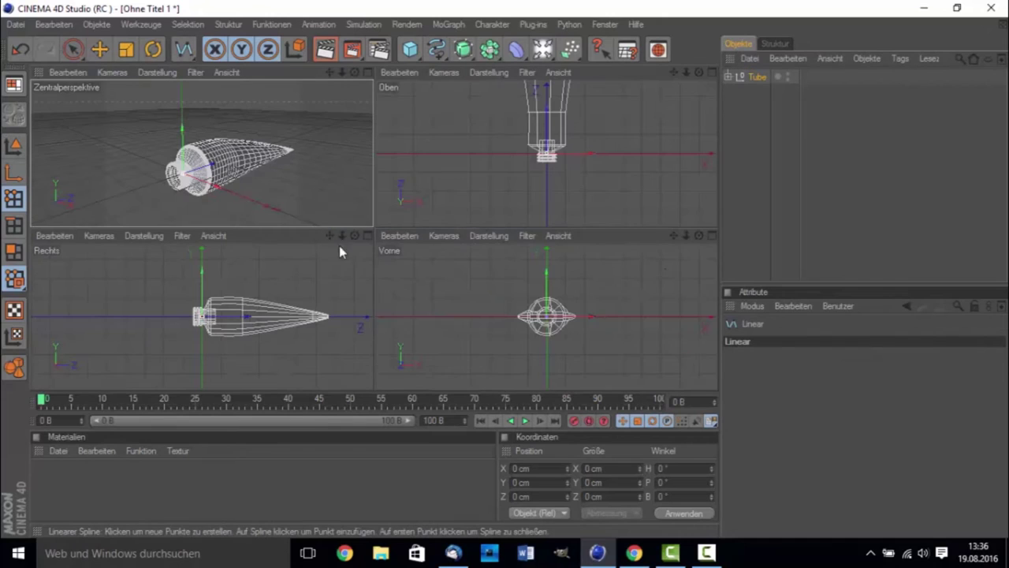
middle_click(146, 284)
scroll(182, 229, "down", 2)
scroll(224, 177, "down", 1)
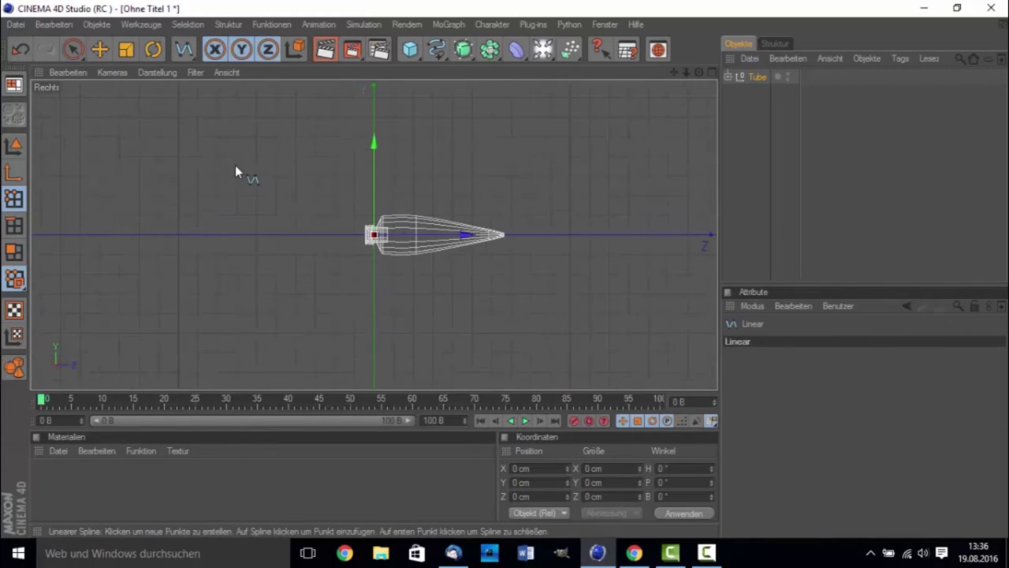
Step: Draw a three-point L-shaped profile rising behind the tube and running beneath it
left_click(256, 117)
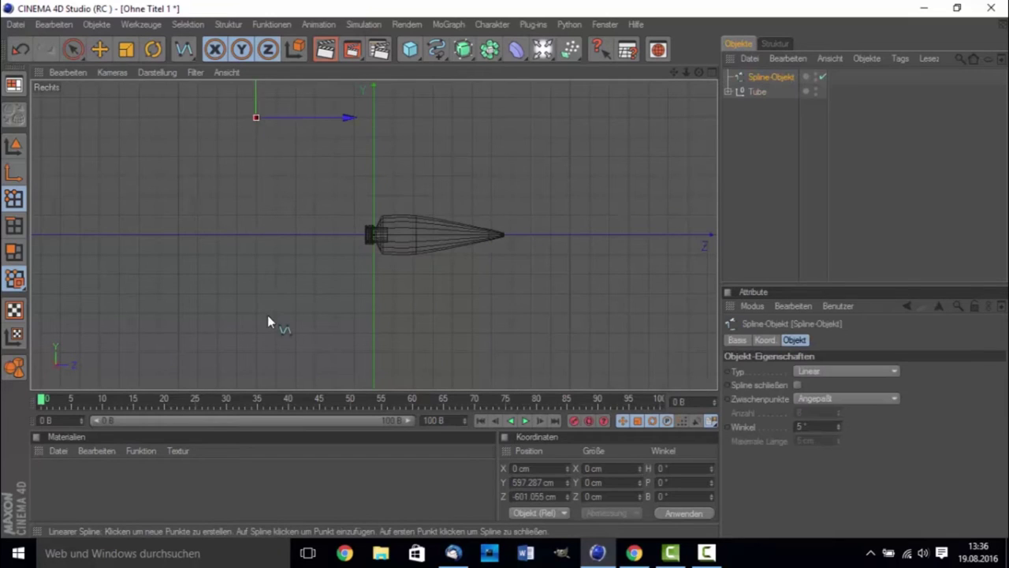
left_click(257, 273)
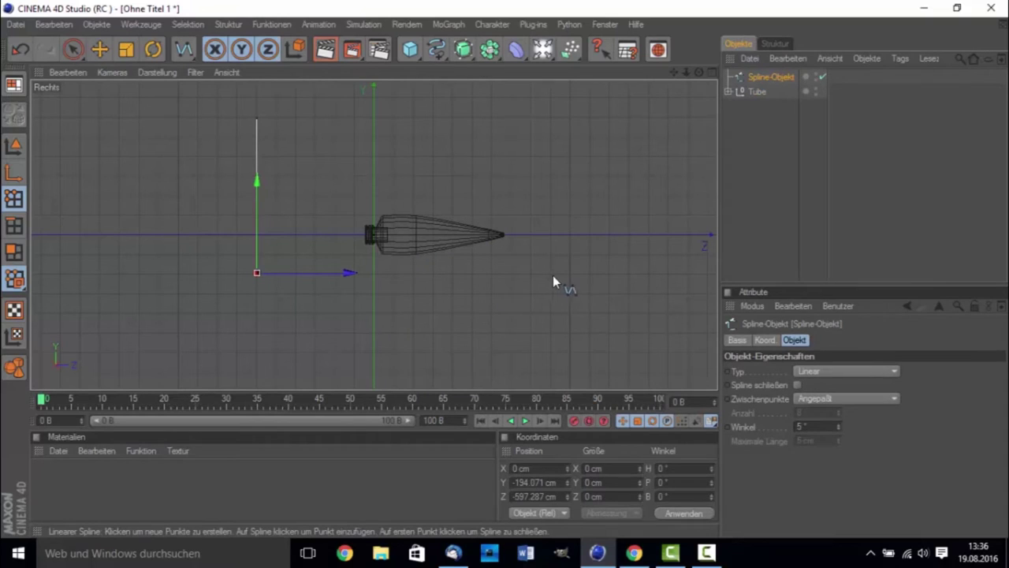
left_click(628, 273)
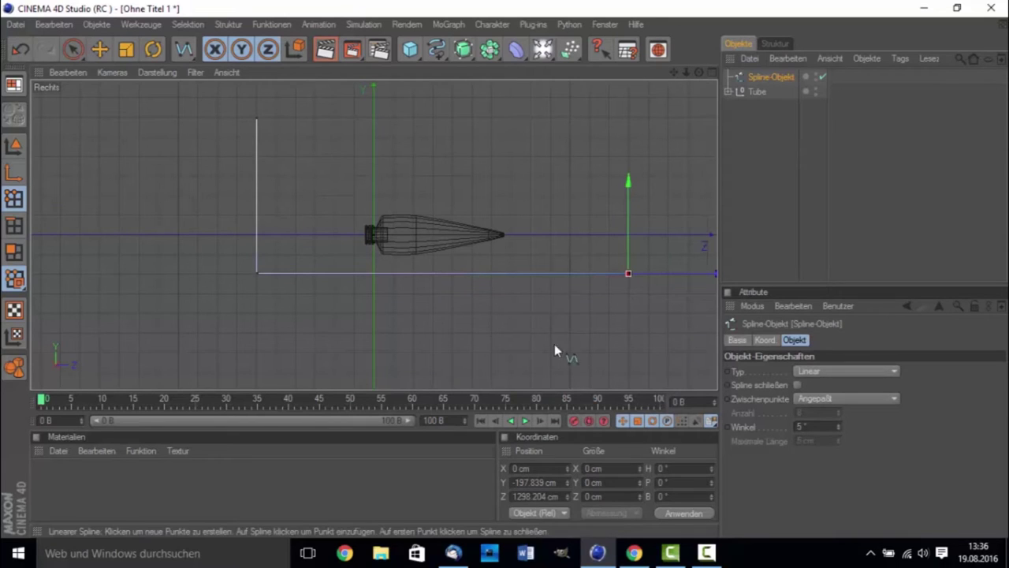
right_click(442, 311)
left_click(475, 347)
scroll(283, 298, "up", 2)
scroll(279, 297, "up", 2)
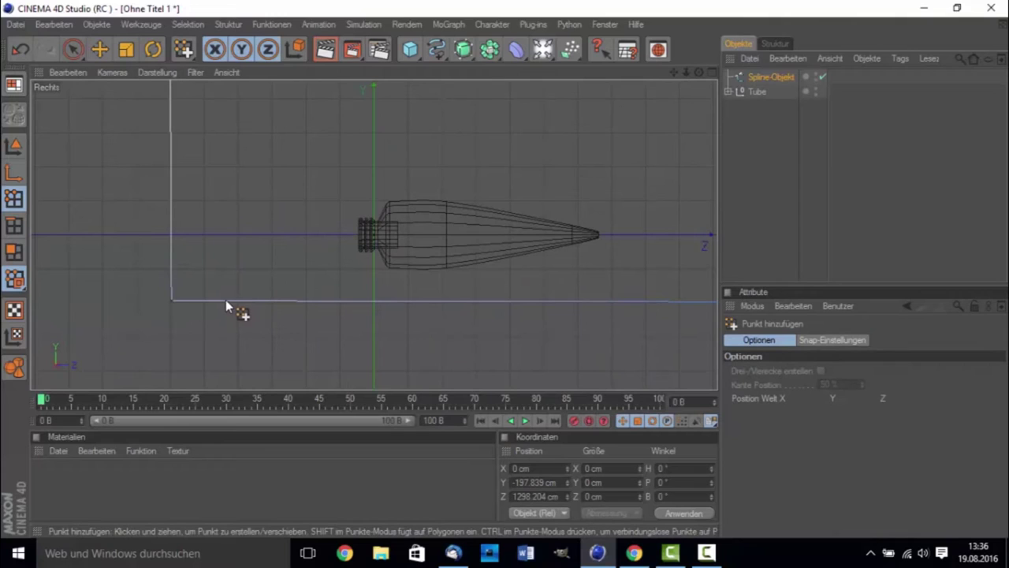
Step: Add two points near the corner and set the spline's Typ to B-Spline
left_click(219, 301)
left_click(170, 262)
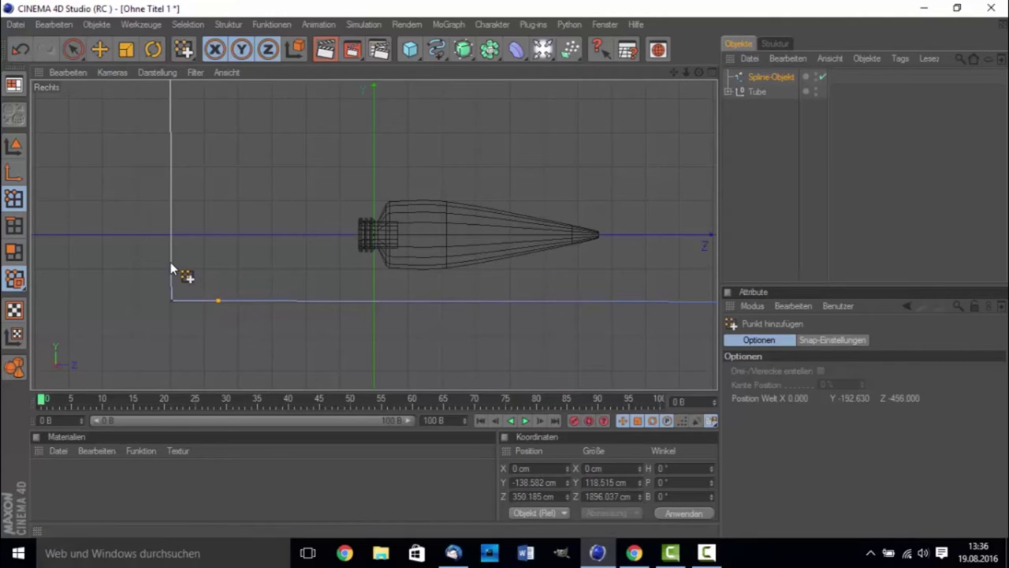
left_click(771, 76)
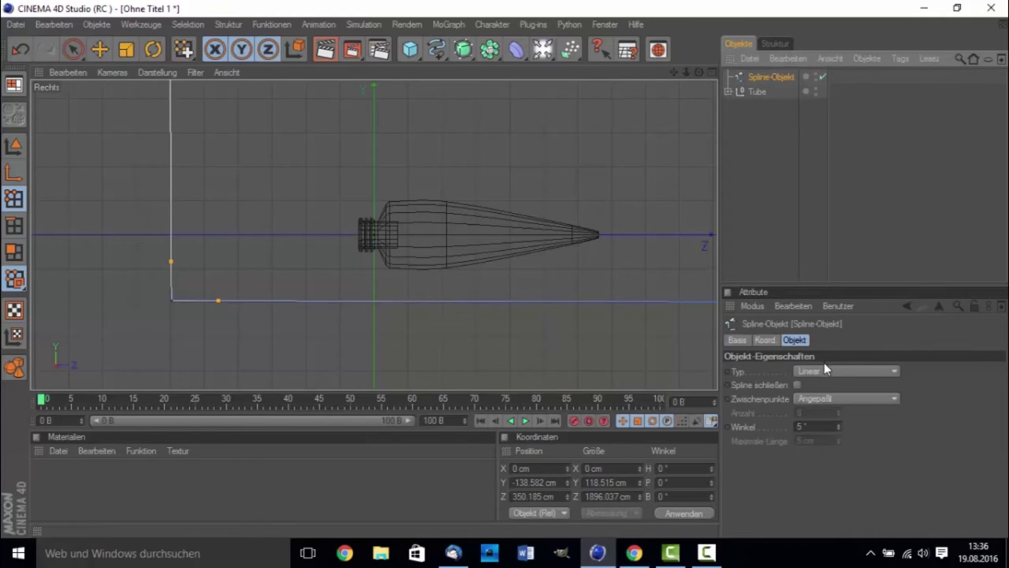
left_click(818, 371)
left_click(817, 425)
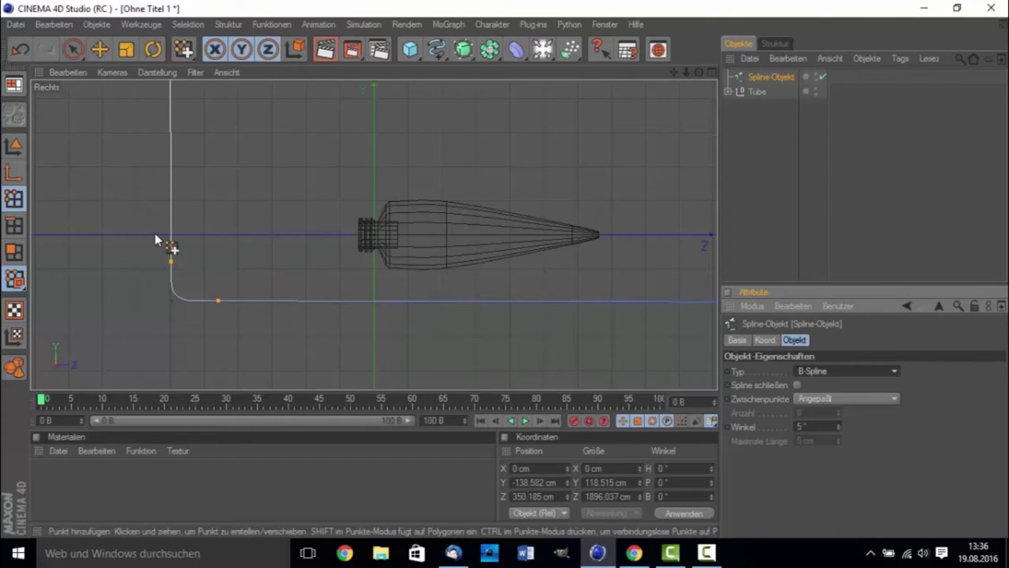
Step: Return to the perspective view and orbit to see the rounded backdrop with the tube
middle_click(178, 191)
middle_click(201, 177)
scroll(385, 202, "down", 3)
left_click_drag(385, 202, 410, 196, "alt")
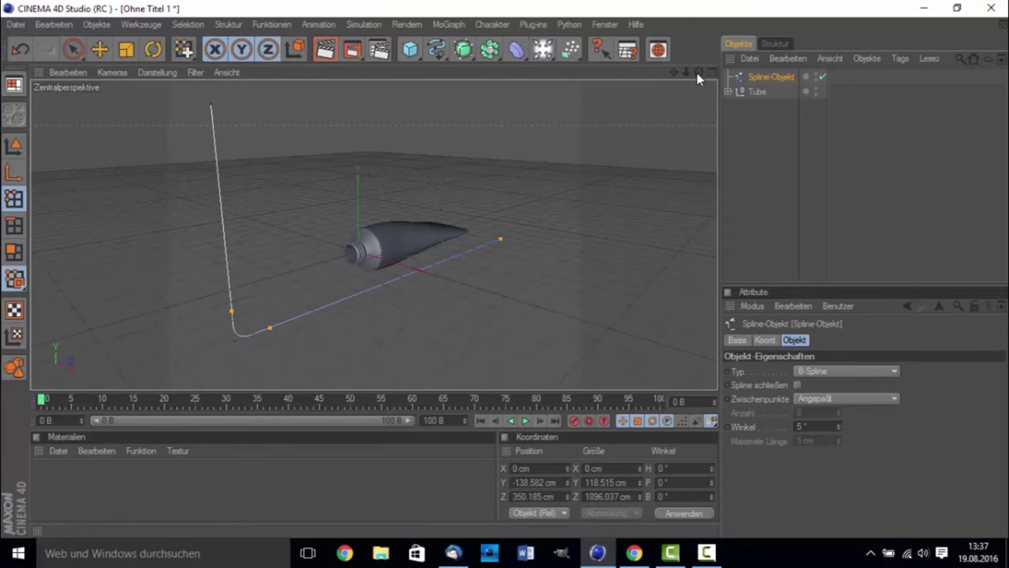
left_click_drag(698, 72, 599, 79)
mouse_move(699, 71)
left_mouse_down()
mouse_move(698, 48)
mouse_move(615, 74)
mouse_move(680, 75)
left_mouse_up()
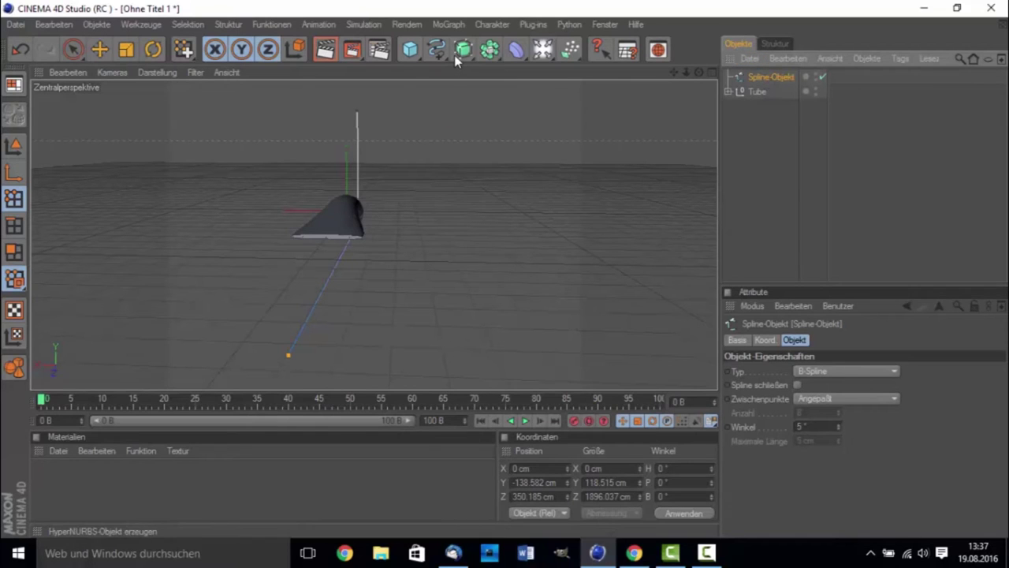
Step: Duplicate the backdrop spline and move the copy sideways along X
left_click(299, 241)
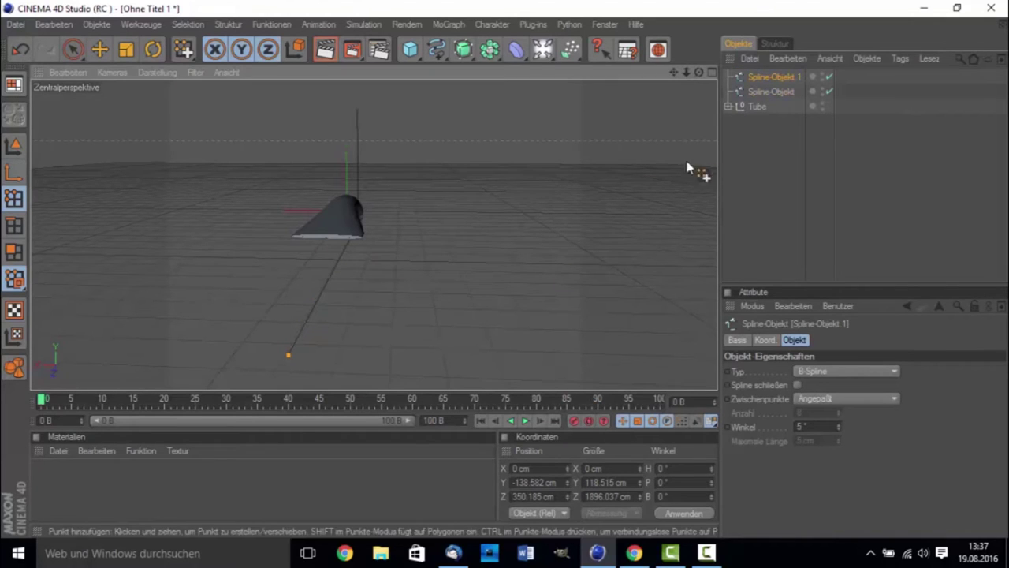
left_click(15, 148)
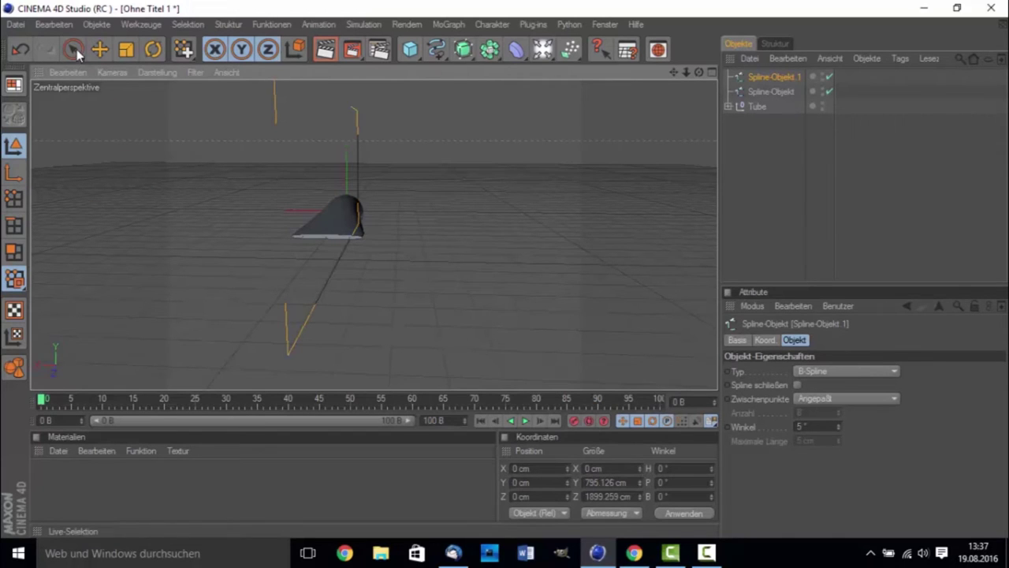
left_click(184, 49)
left_click_drag(259, 210, 230, 201)
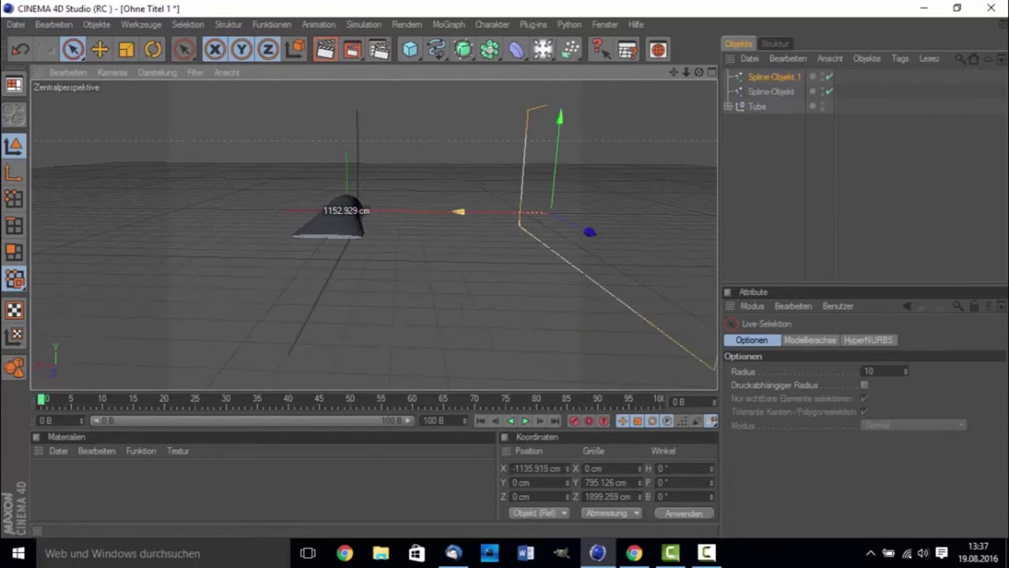
Step: Spread Spline-Objekt and Spline-Objekt.1 further apart along X on opposite sides of the tube
left_click(356, 148)
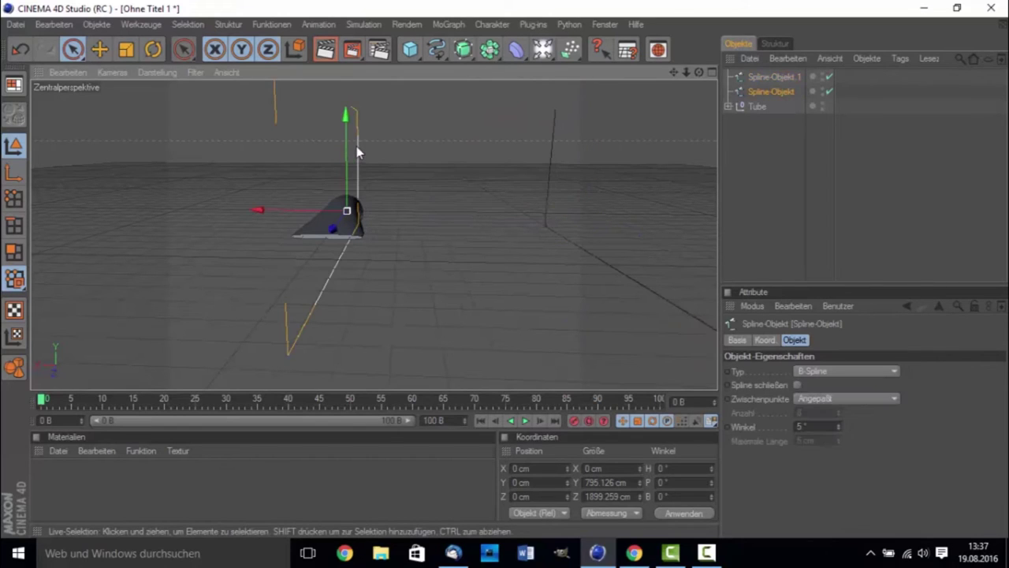
left_click_drag(305, 210, 324, 210)
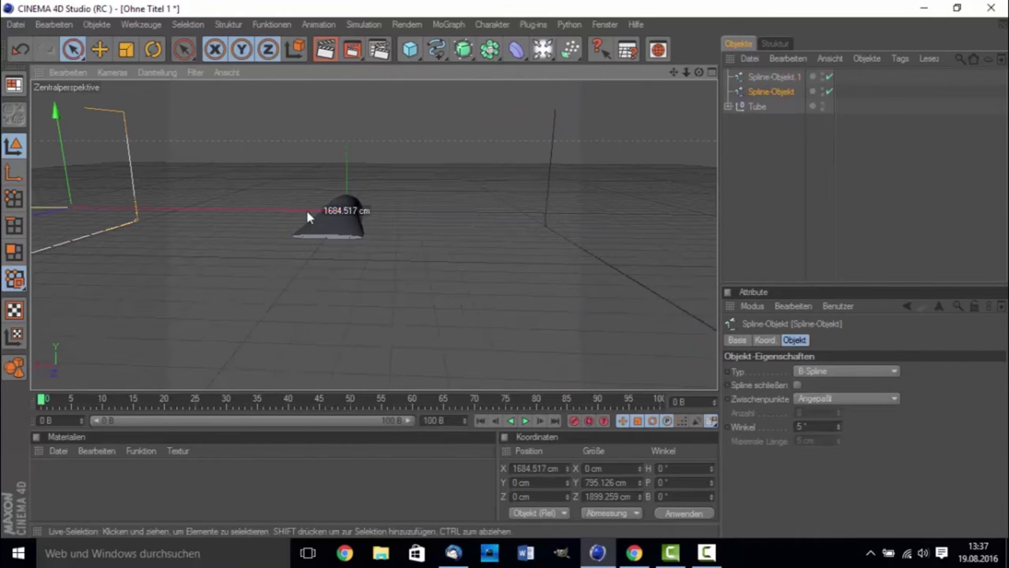
left_click(601, 260)
left_click_drag(538, 219, 554, 219)
mouse_move(667, 73)
left_mouse_down()
mouse_move(695, 68)
mouse_move(488, 134)
left_mouse_up()
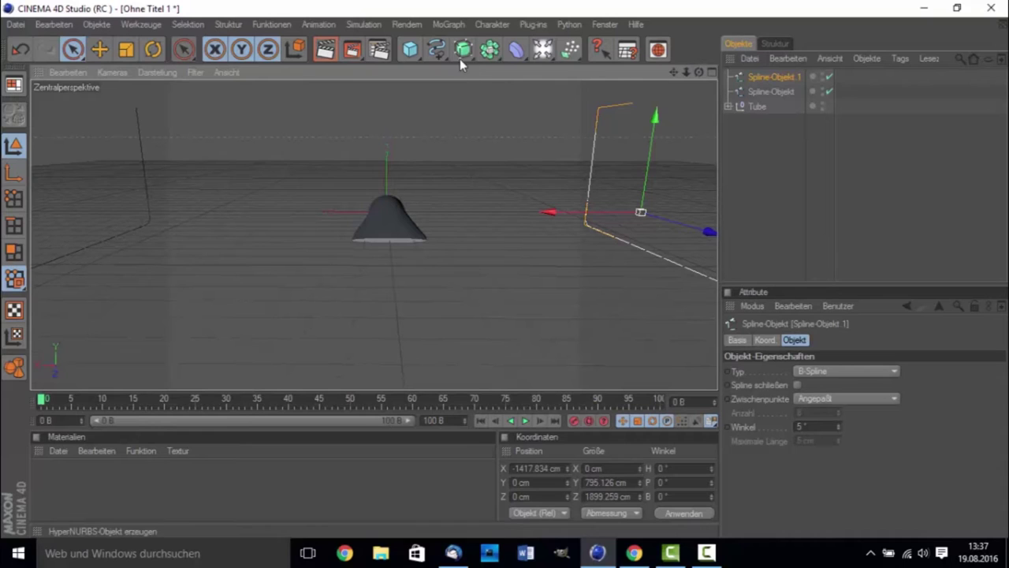
Step: Loft both profile splines with a Loft-NURBS and push one back to Z -367.105 cm
left_click_drag(462, 52, 611, 86)
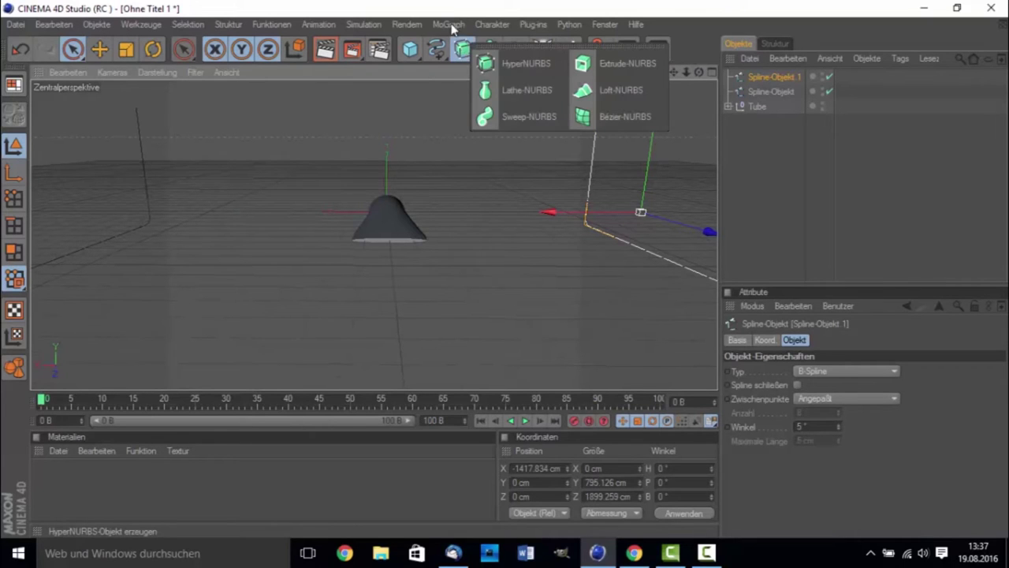
mouse_move(856, 105)
left_mouse_down()
mouse_move(766, 86)
mouse_move(760, 75)
left_mouse_up()
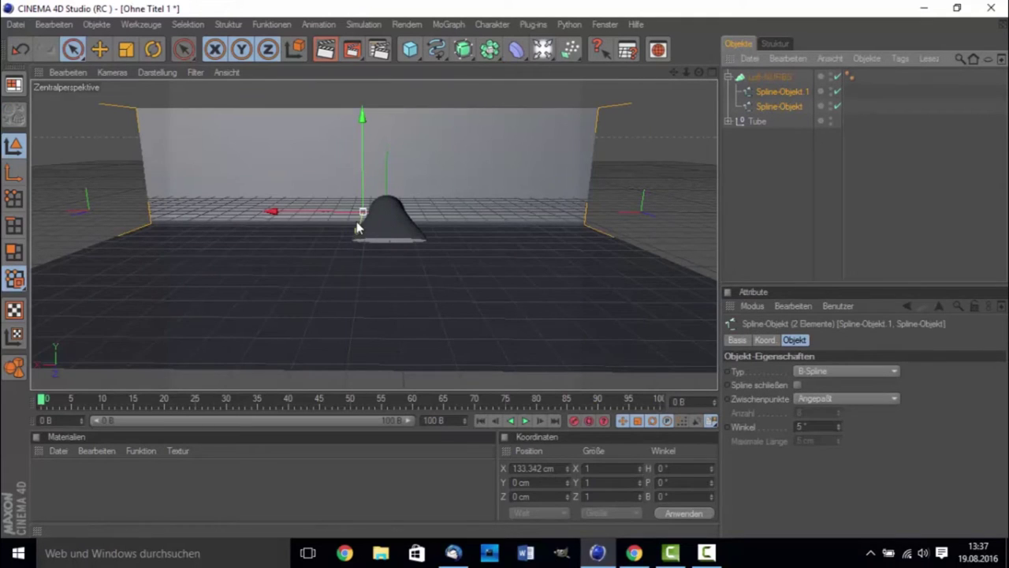
left_click_drag(357, 229, 285, 234)
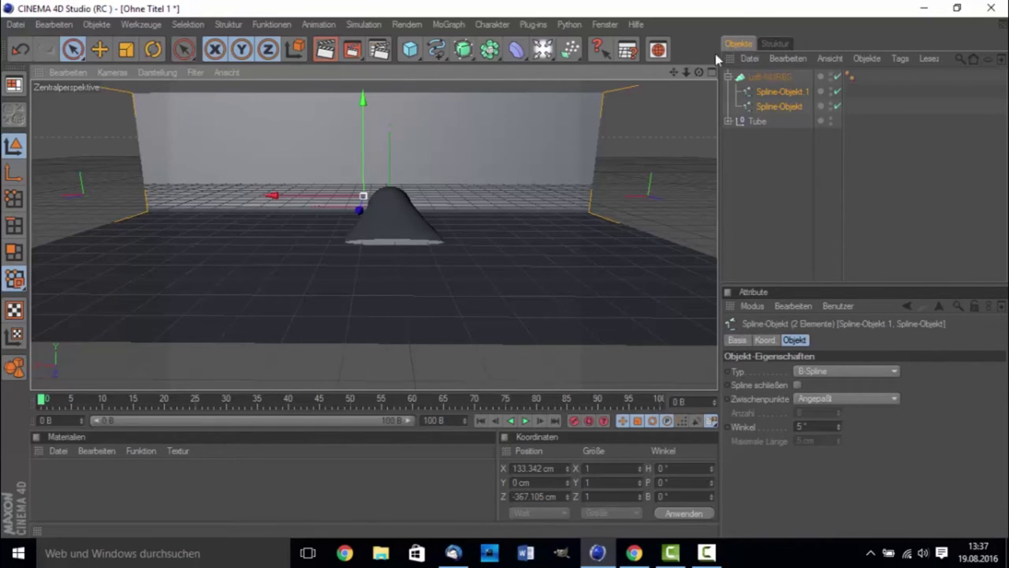
mouse_move(699, 72)
left_mouse_down()
mouse_move(662, 103)
mouse_move(678, 91)
left_mouse_up()
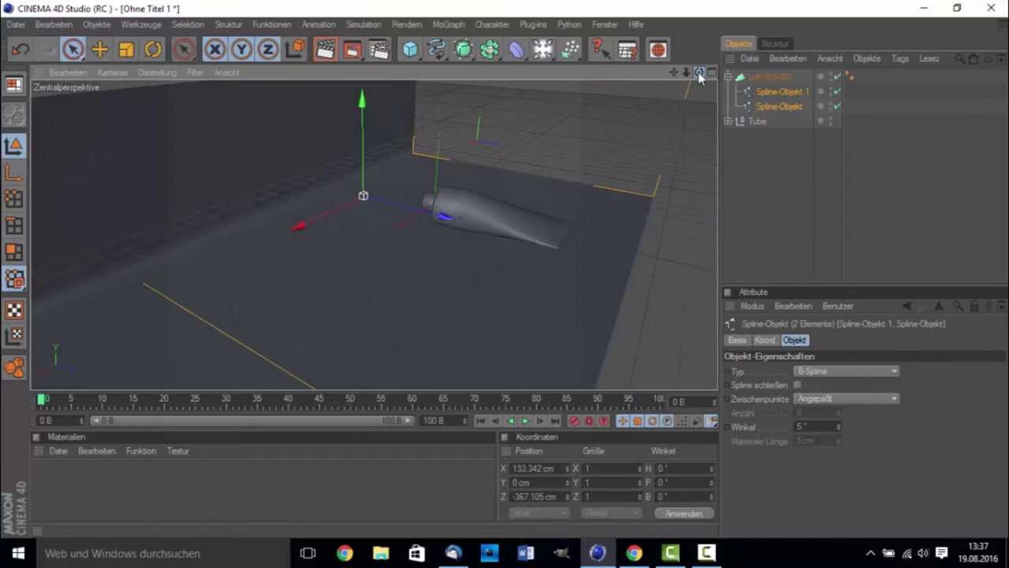
Step: Select Tube and slide it back along Z
scroll(599, 253, "up", 3)
scroll(668, 225, "up", 3)
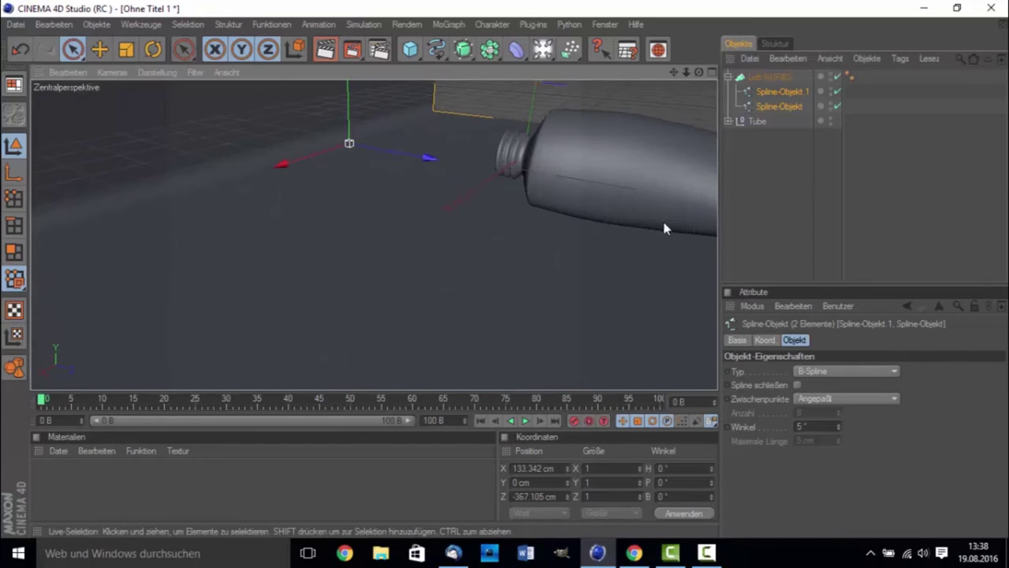
left_click(755, 121)
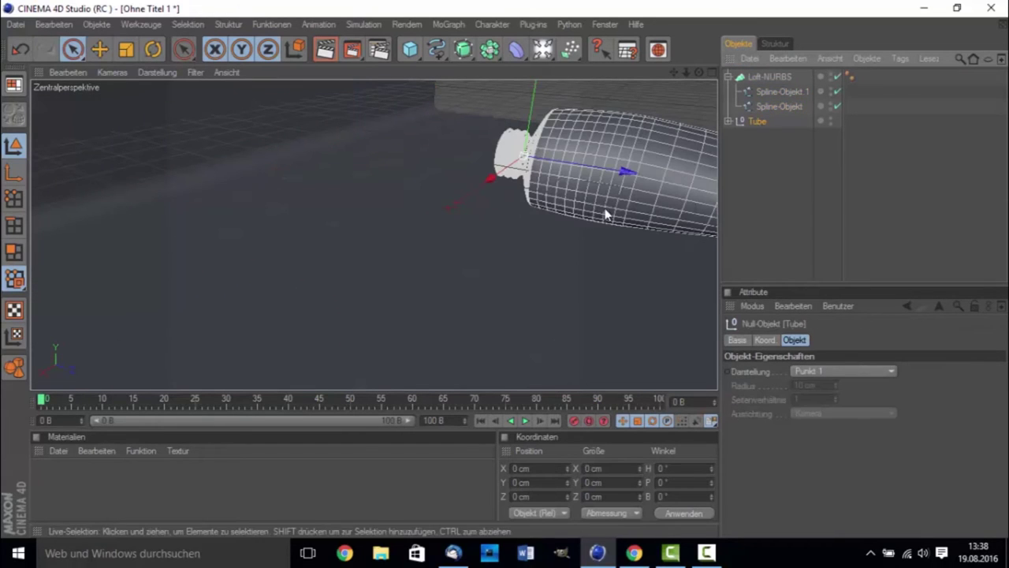
left_click_drag(608, 173, 457, 145)
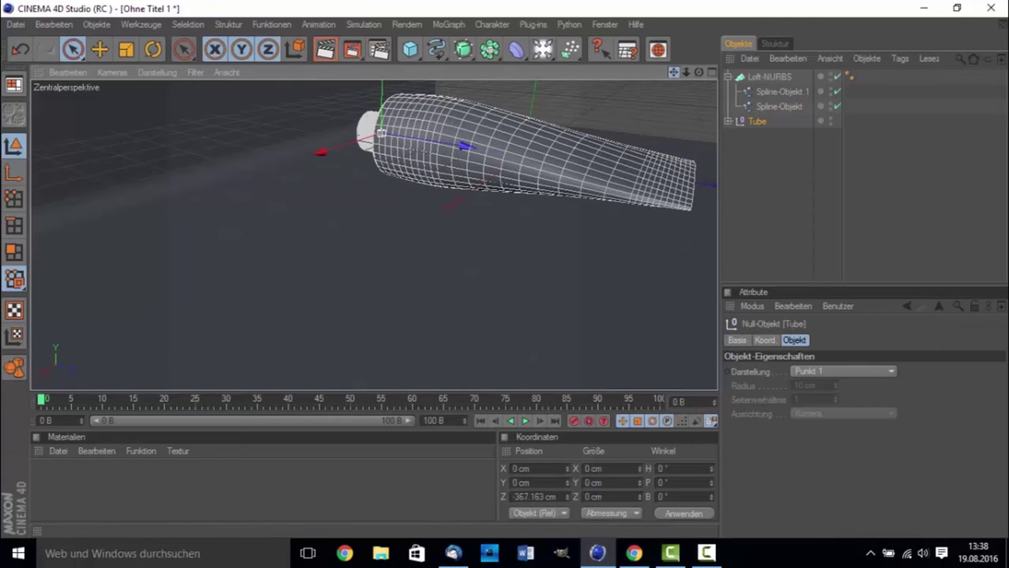
left_click_drag(693, 70, 144, 86)
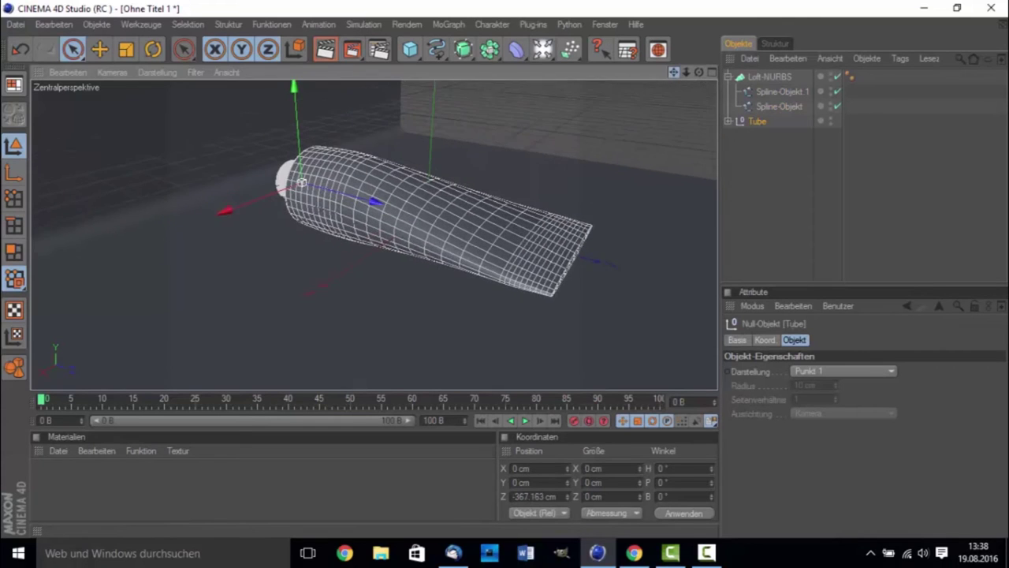
Step: Rotate Tube to H 84.711° and lower it to Y -143.928 cm, showing all four views
left_click(153, 49)
mouse_move(274, 215)
left_mouse_down()
mouse_move(383, 218)
mouse_move(391, 204)
left_mouse_up()
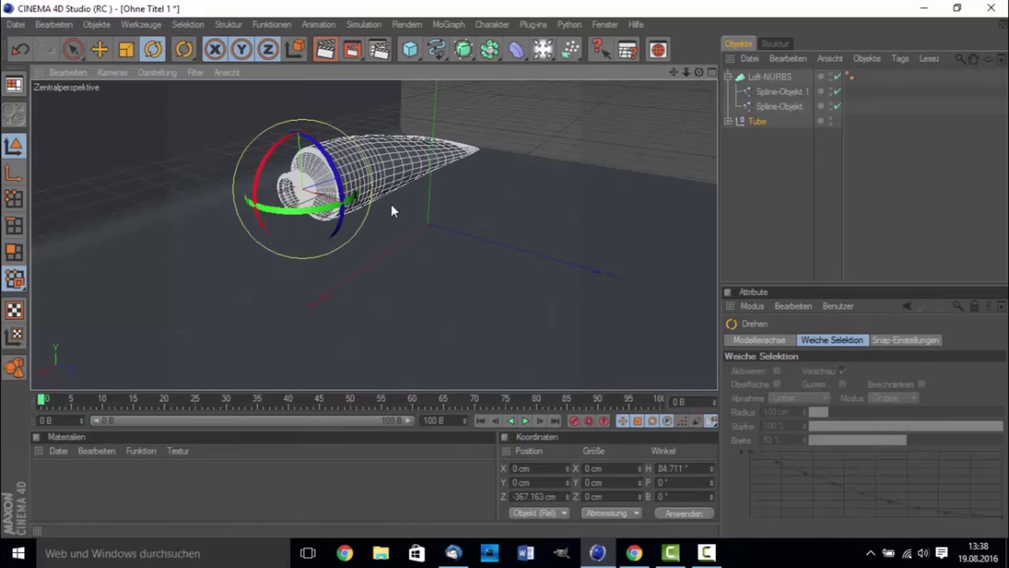
mouse_move(683, 73)
left_mouse_down()
mouse_move(693, 73)
mouse_move(599, 95)
left_mouse_up()
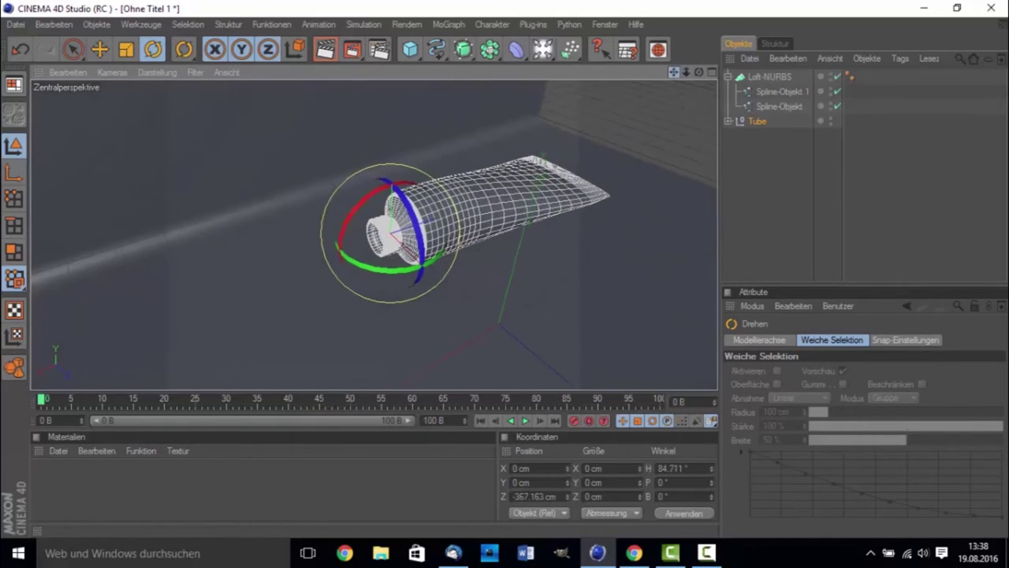
left_click_drag(678, 69, 646, 79)
left_click(76, 50)
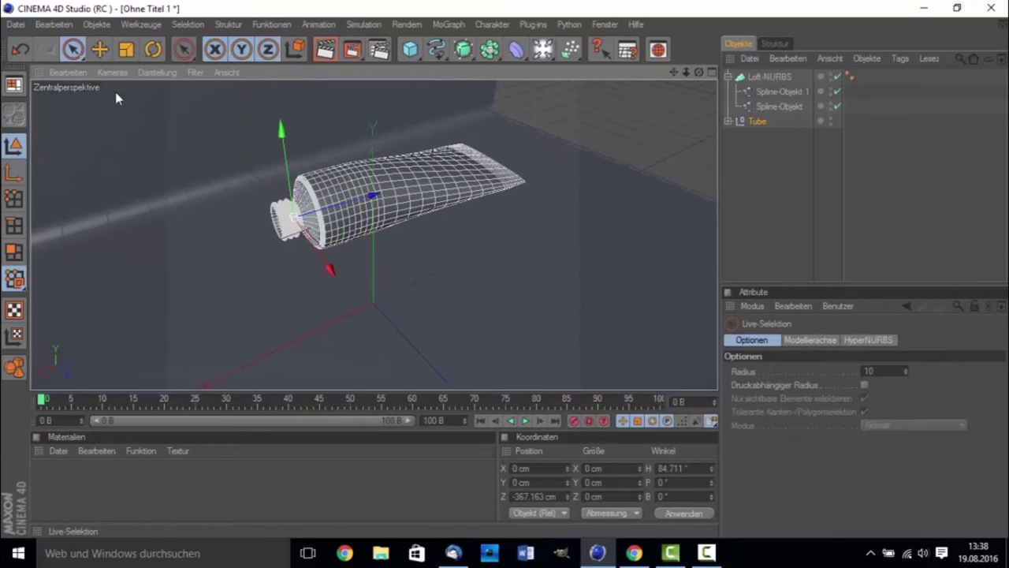
left_click_drag(281, 159, 287, 209)
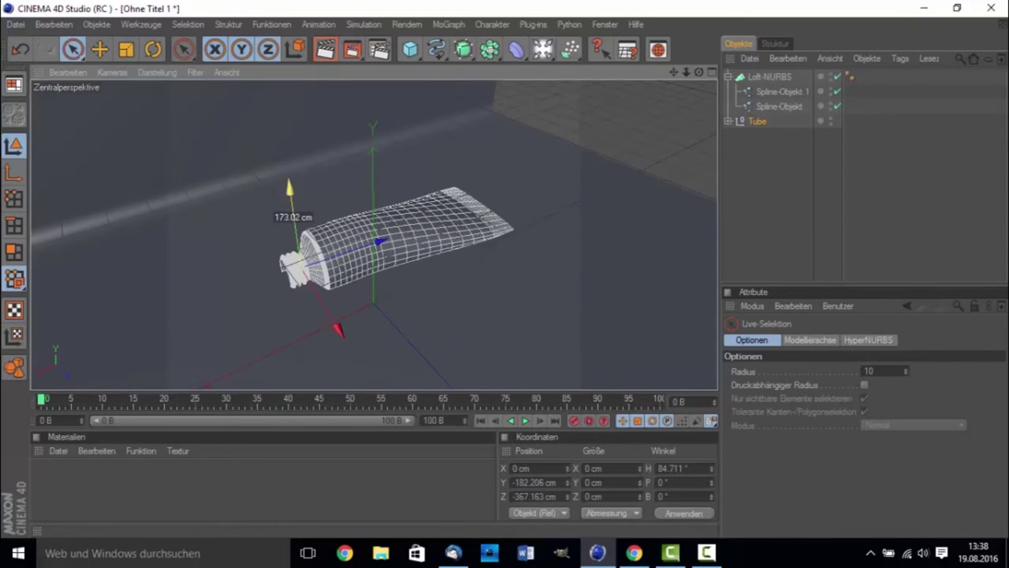
middle_click(401, 251)
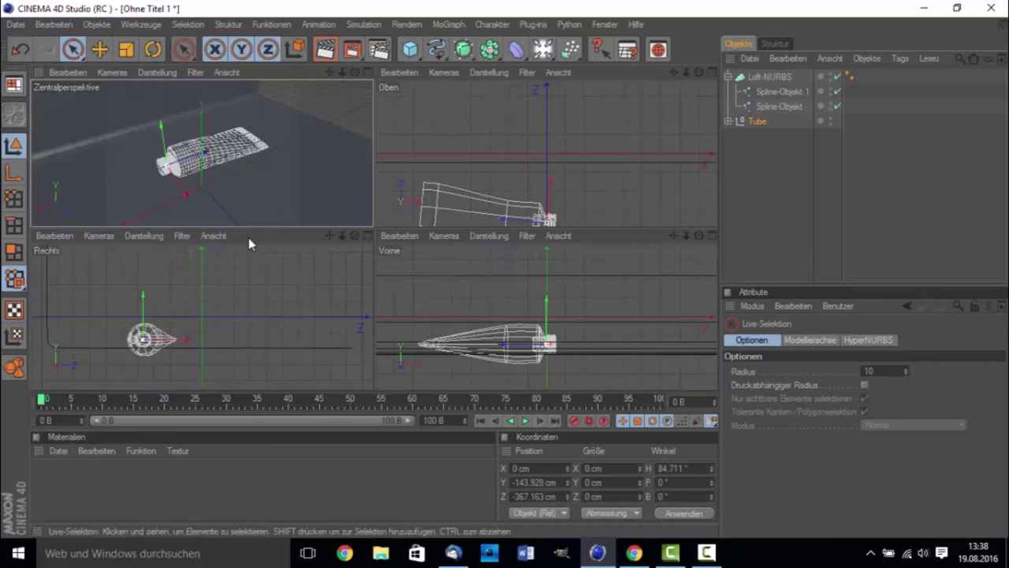
Step: Tilt Tube to P -6.92° and set it at Y -64.774 cm resting on the backdrop
left_click_drag(547, 301, 547, 295)
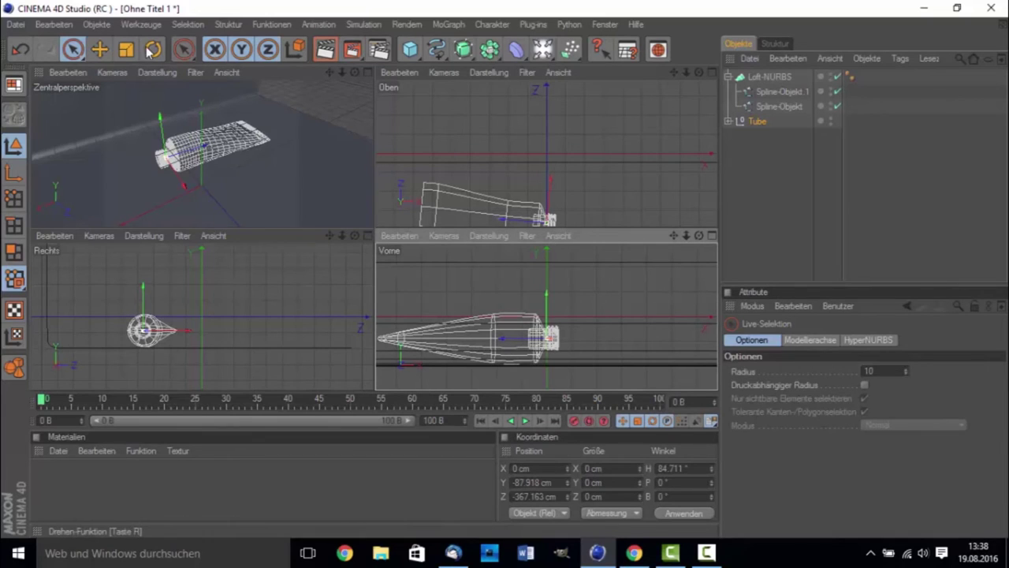
key("r")
left_click_drag(533, 324, 538, 335)
key("space")
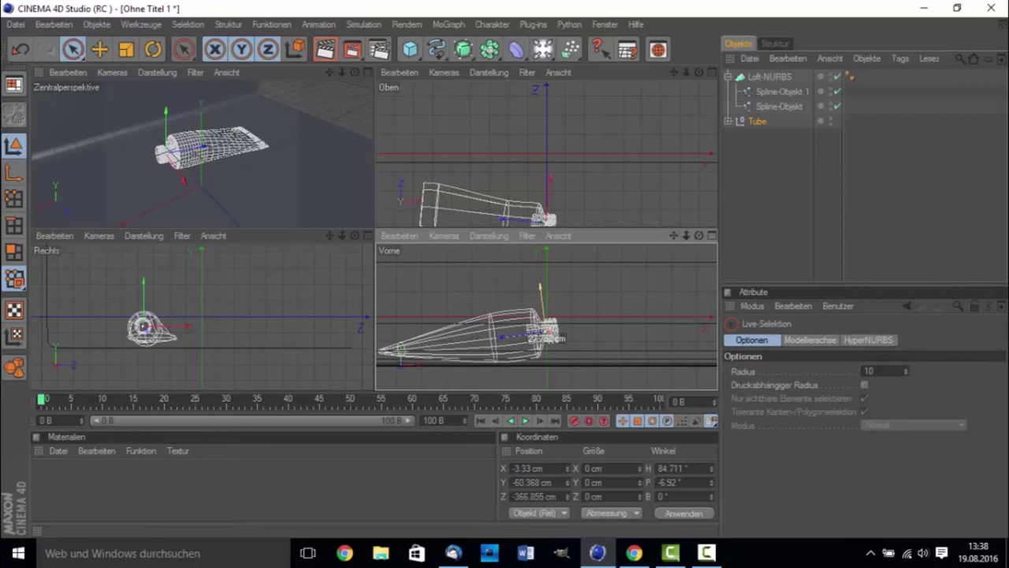
left_click_drag(541, 335, 544, 313)
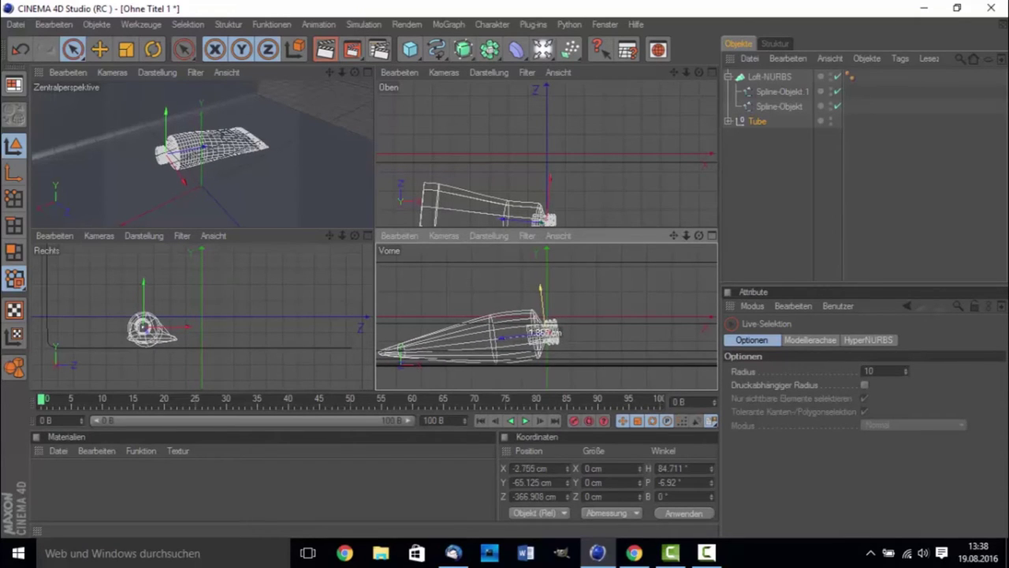
middle_click(283, 191)
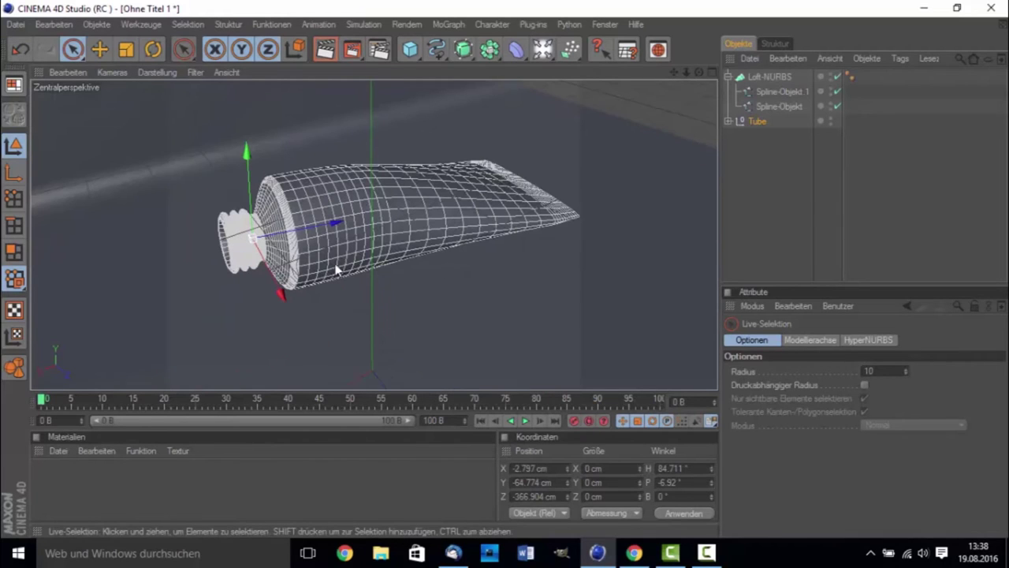
Step: Expand the Tube hierarchy to inspect its Kreis circles (Kreis.1, Kreis.10, Kreis.11), then select the backdrop
mouse_move(698, 72)
left_mouse_down()
mouse_move(379, 223)
mouse_move(406, 166)
mouse_move(368, 191)
mouse_move(268, 311)
left_mouse_up()
left_click(291, 249)
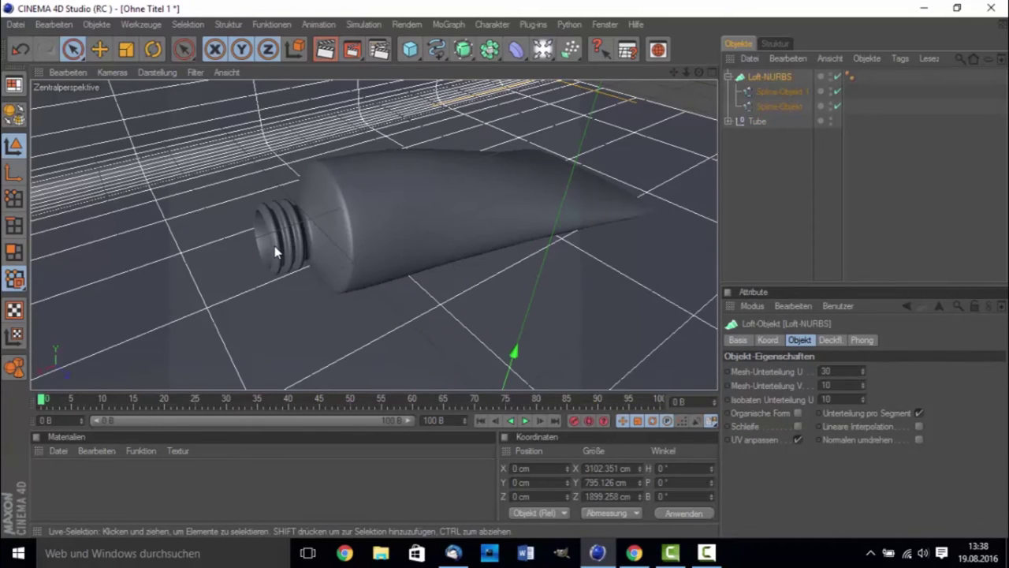
left_click(730, 122)
left_click(758, 163)
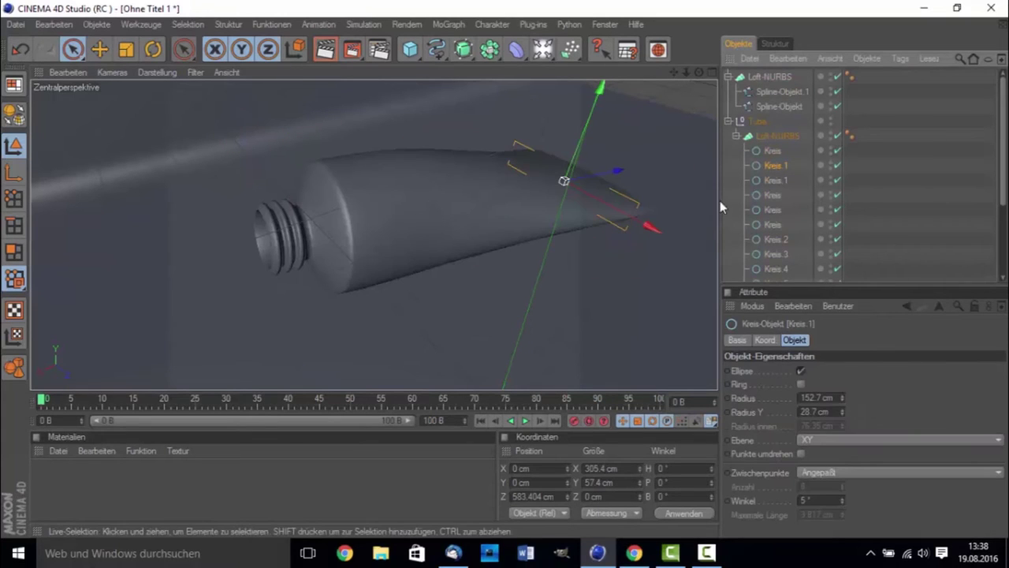
scroll(793, 236, "down", 3)
left_click(795, 260)
left_click(783, 265)
left_click(781, 274, "shift")
left_click(573, 285)
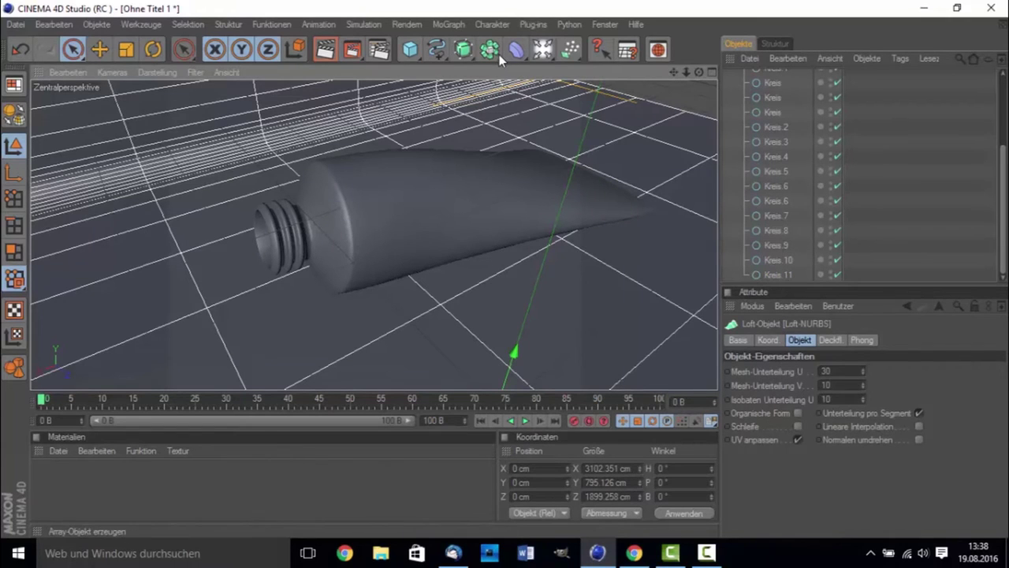
Step: Pick the linear Spline tool, then maximize and zoom the front view
left_click(437, 51)
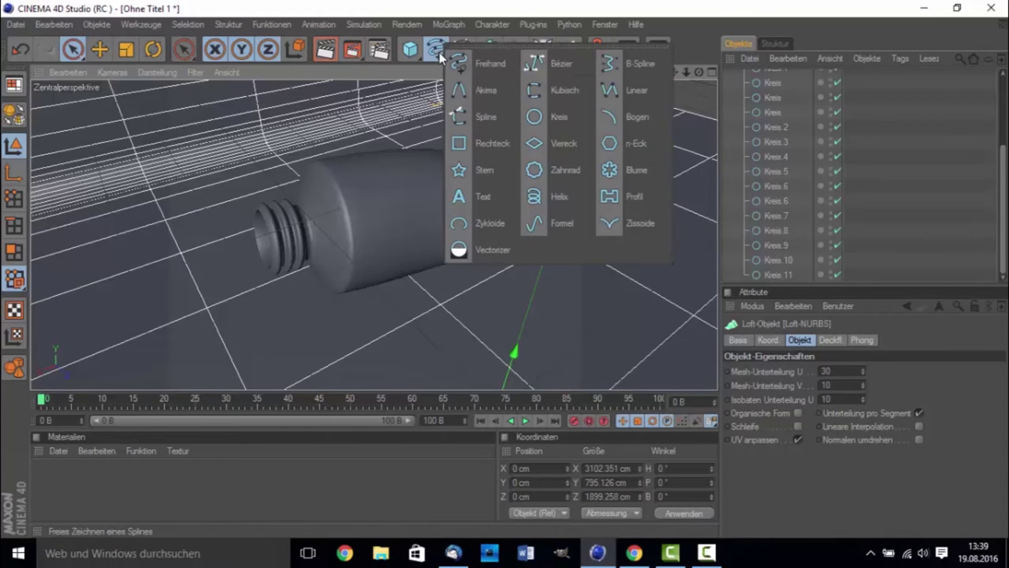
left_click(624, 92)
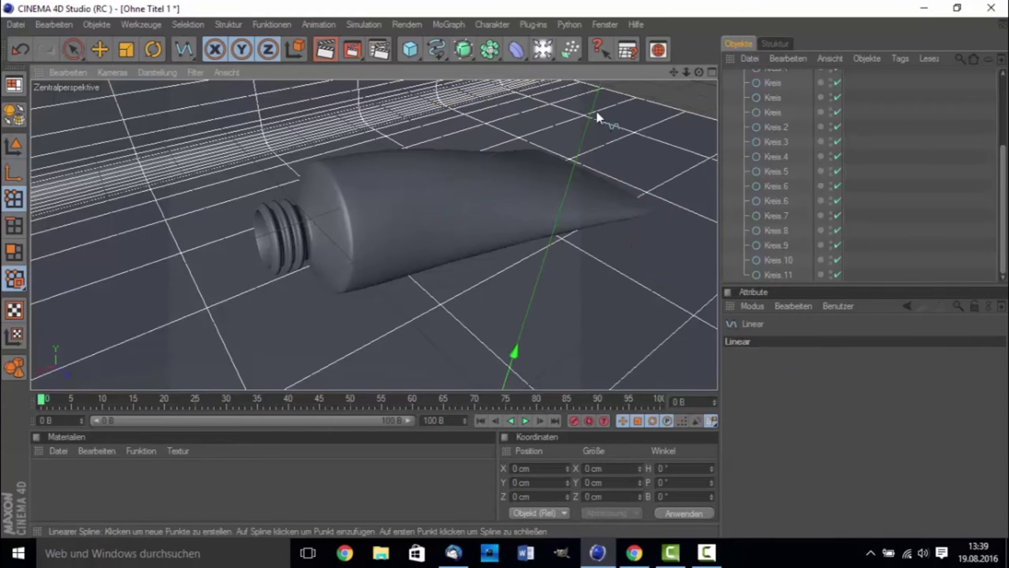
middle_click(336, 217)
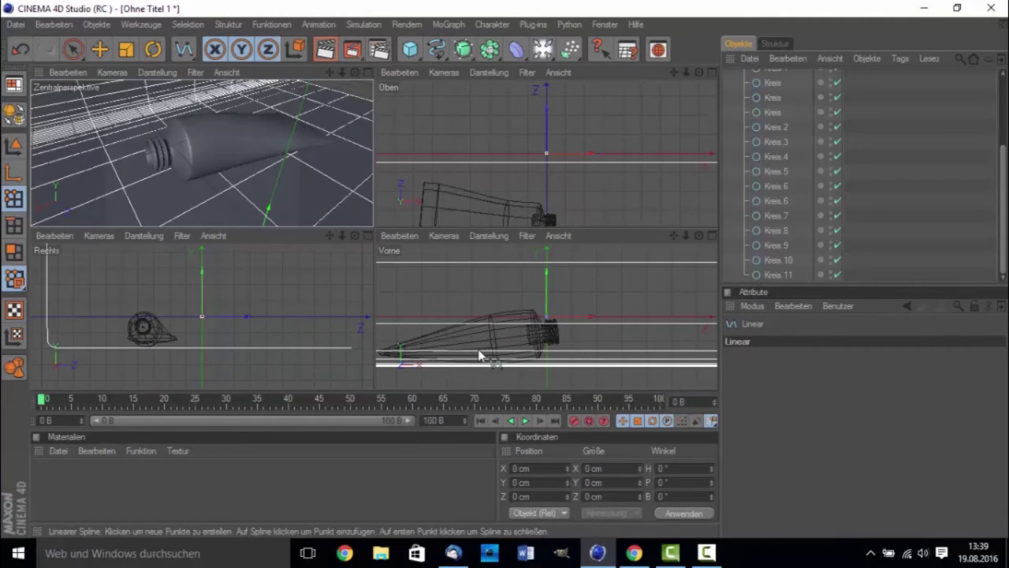
middle_click(539, 335)
scroll(386, 282, "up", 2)
scroll(387, 282, "up", 2)
scroll(395, 307, "up", 1)
scroll(318, 306, "down", 2)
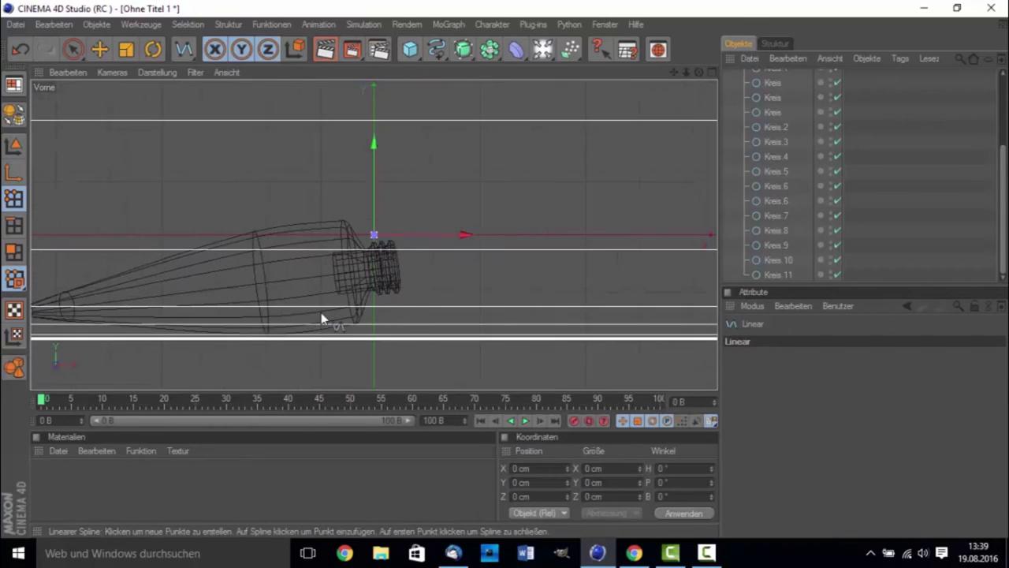
scroll(355, 287, "up", 2)
scroll(375, 292, "up", 1)
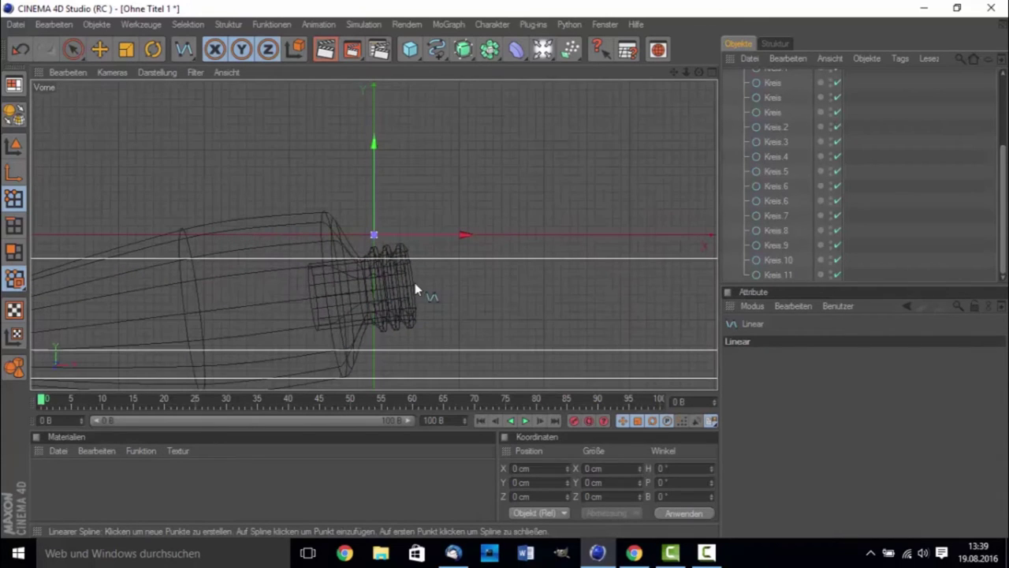
Step: Draw the linear paste path from the nozzle to the floor, ending near X 319.871 cm, then maximize the Oben view
left_click(353, 294)
left_click(419, 282)
left_click(478, 294)
left_click(503, 322)
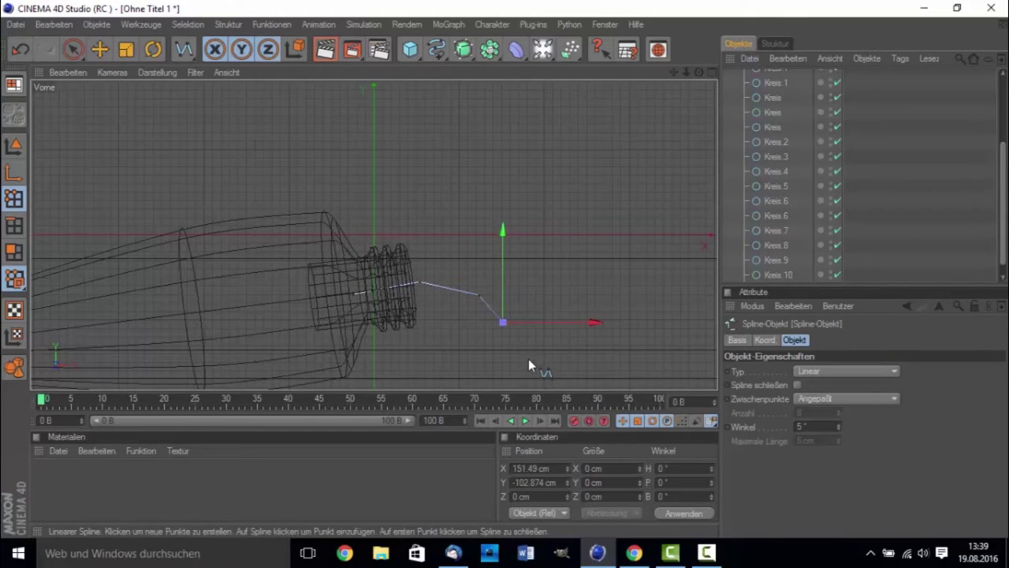
scroll(529, 365, "down", 1)
left_click(517, 324)
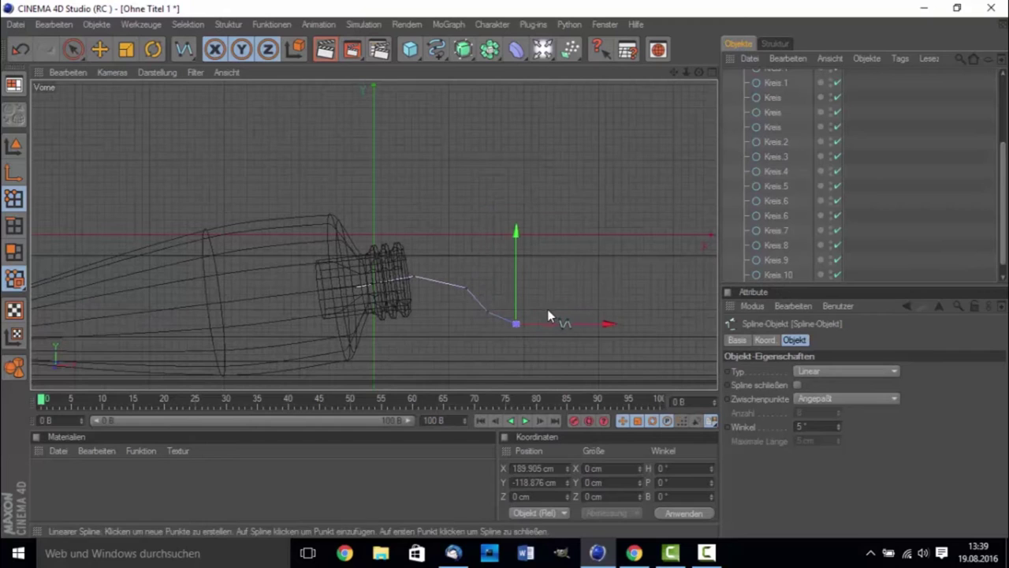
scroll(535, 356, "down", 1)
scroll(536, 339, "down", 1)
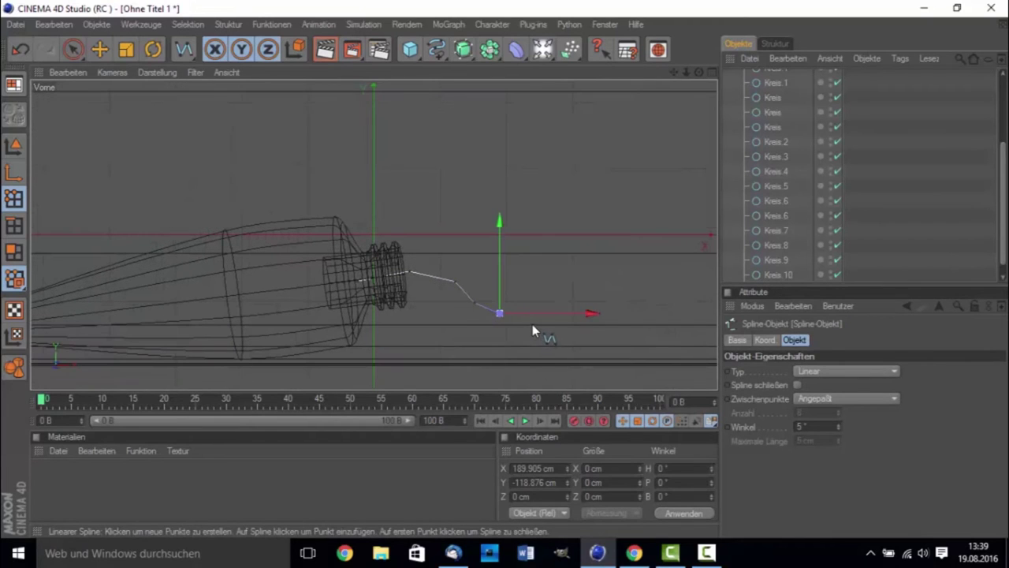
left_click(534, 330)
left_click(539, 360)
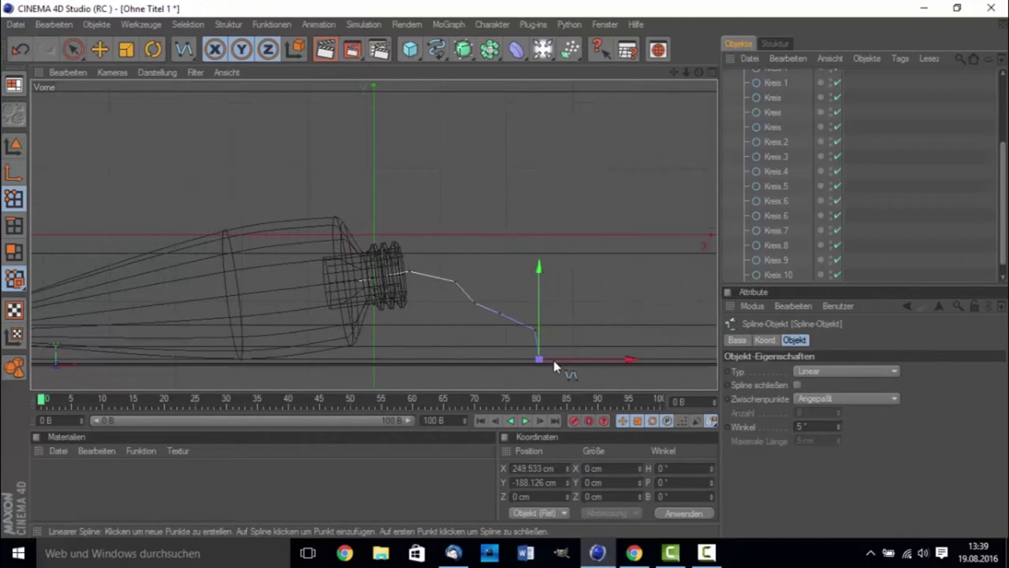
left_click_drag(529, 360, 566, 360)
left_click_drag(579, 359, 585, 363)
middle_click(399, 279)
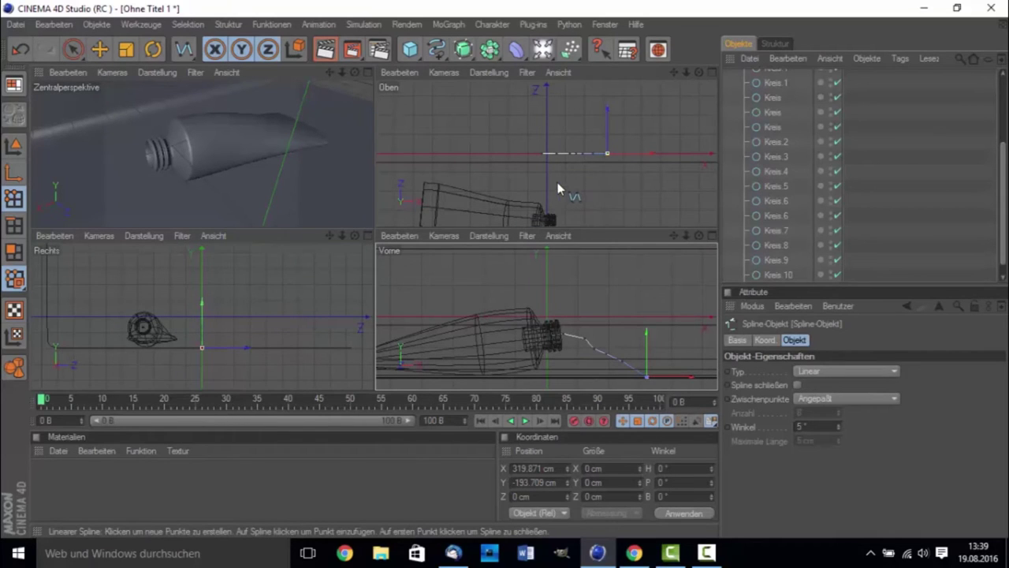
middle_click(561, 153)
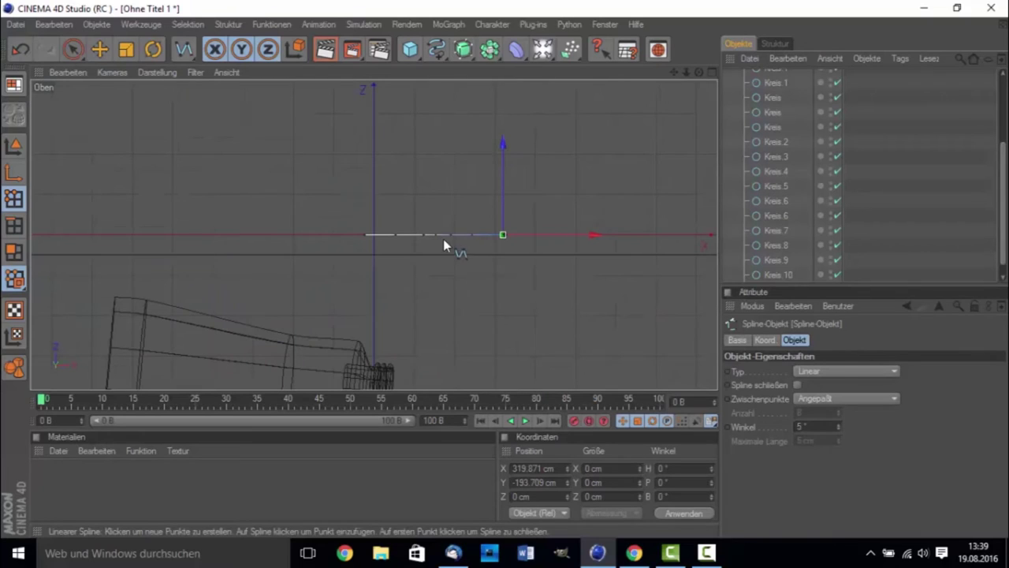
Step: Remove the last path point, adjust and add points, and set the spline Typ to B-Spline
key("ctrl+z")
left_click_drag(453, 215, 450, 179)
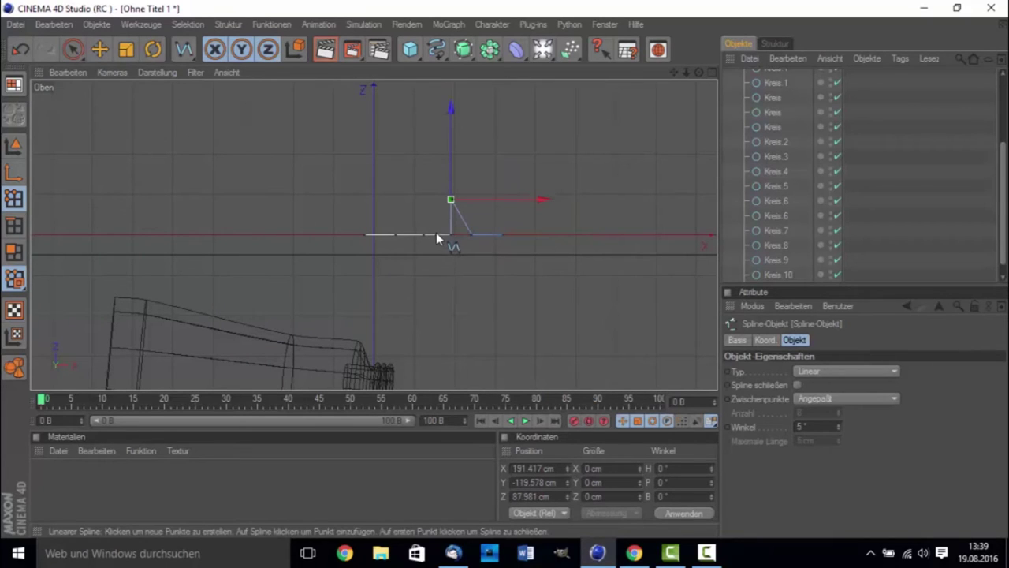
mouse_move(436, 234)
left_mouse_down()
mouse_move(424, 234)
mouse_move(424, 263)
left_mouse_up()
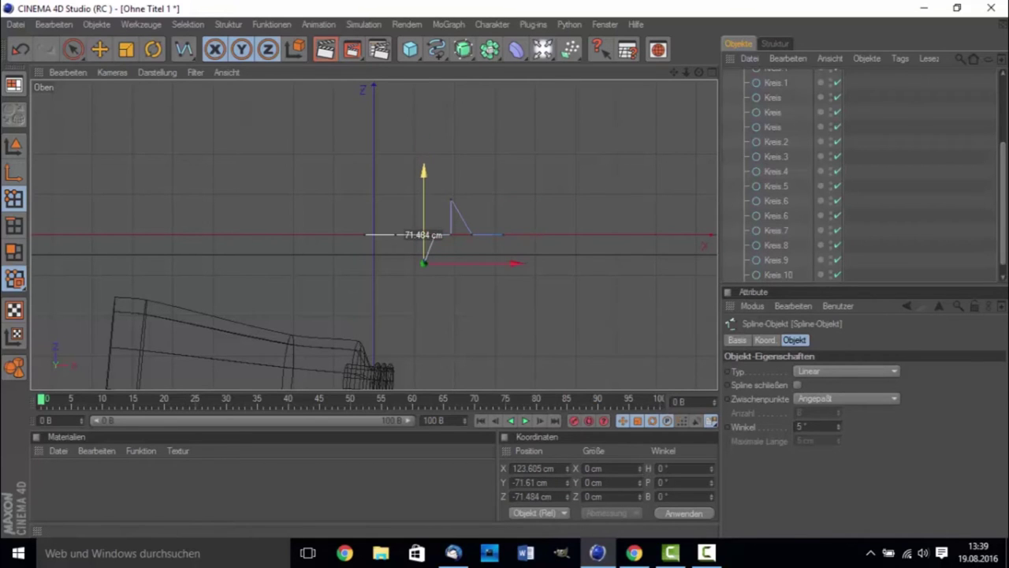
scroll(786, 157, "up", 4)
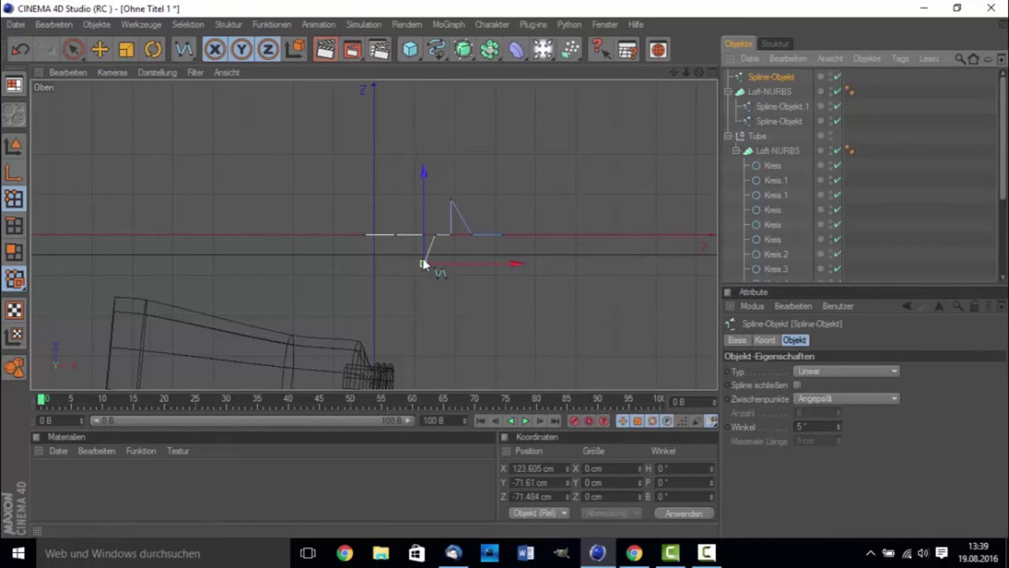
left_click(846, 374)
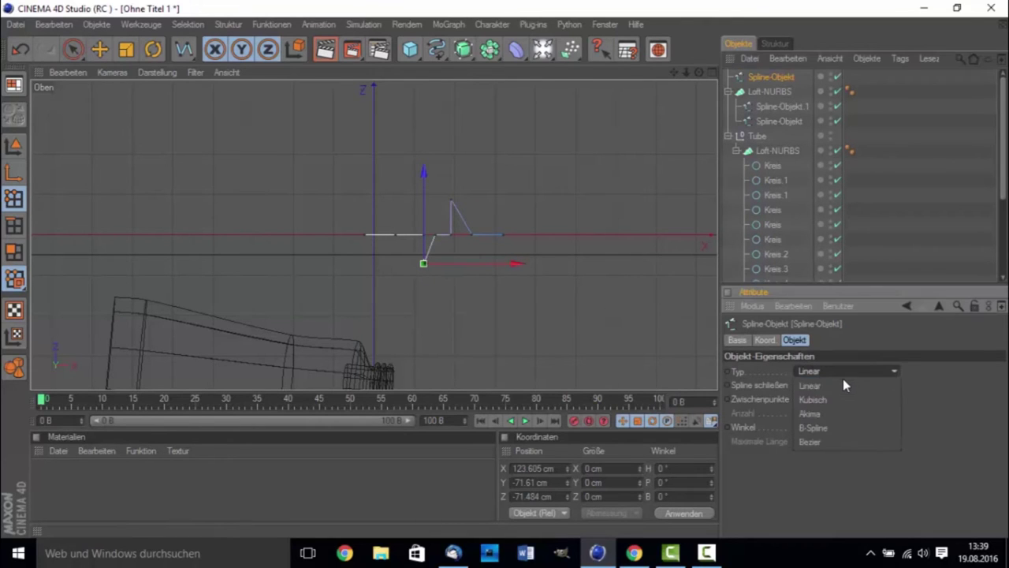
left_click(838, 425)
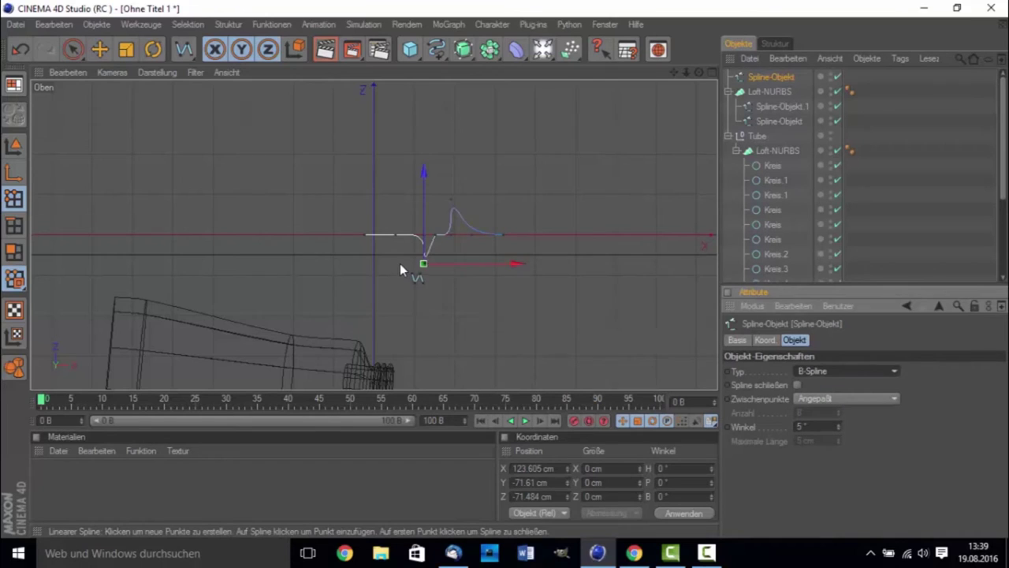
scroll(400, 265, "up", 2)
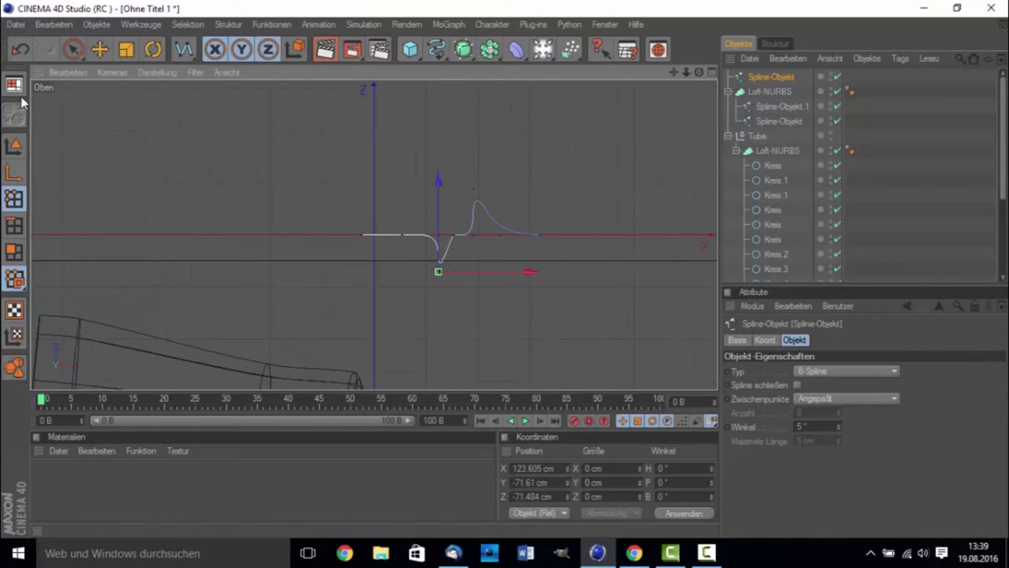
Step: In Model mode, move the whole path down to the tube's nozzle at Z -363.511 cm
left_click(13, 148)
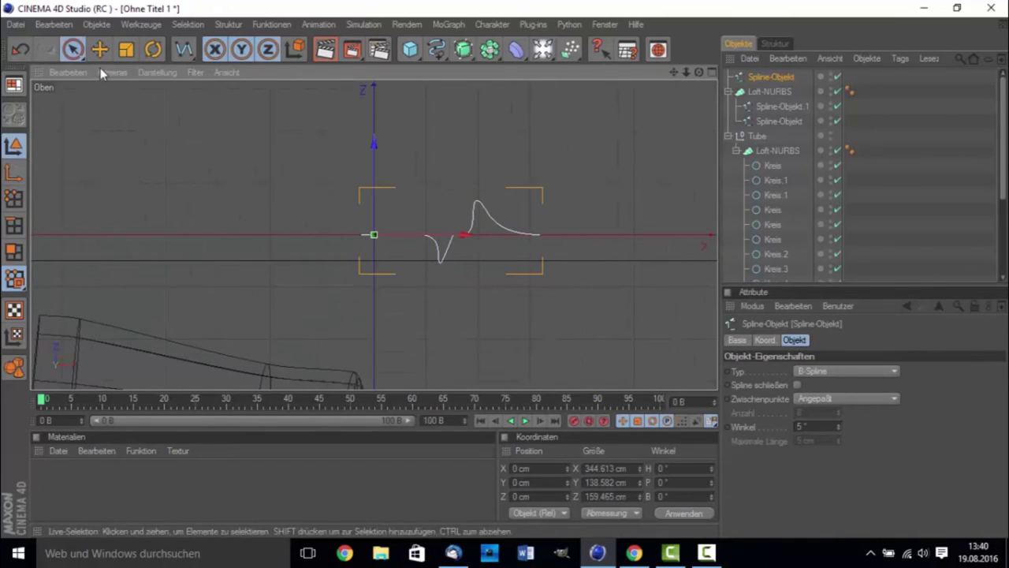
scroll(453, 221, "down", 1)
scroll(439, 225, "down", 1)
left_click_drag(375, 199, 374, 307)
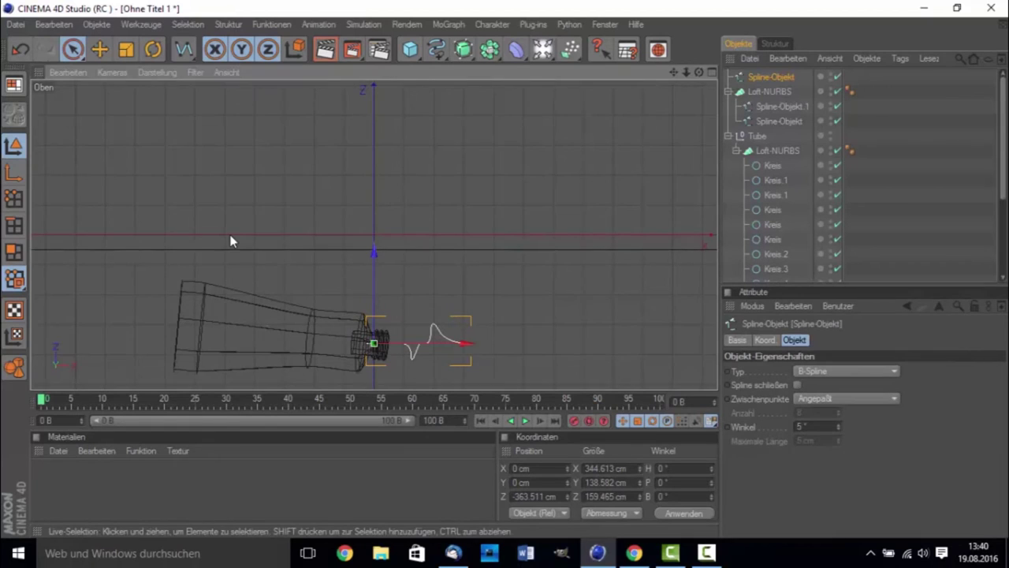
middle_click(261, 241)
middle_click(231, 151)
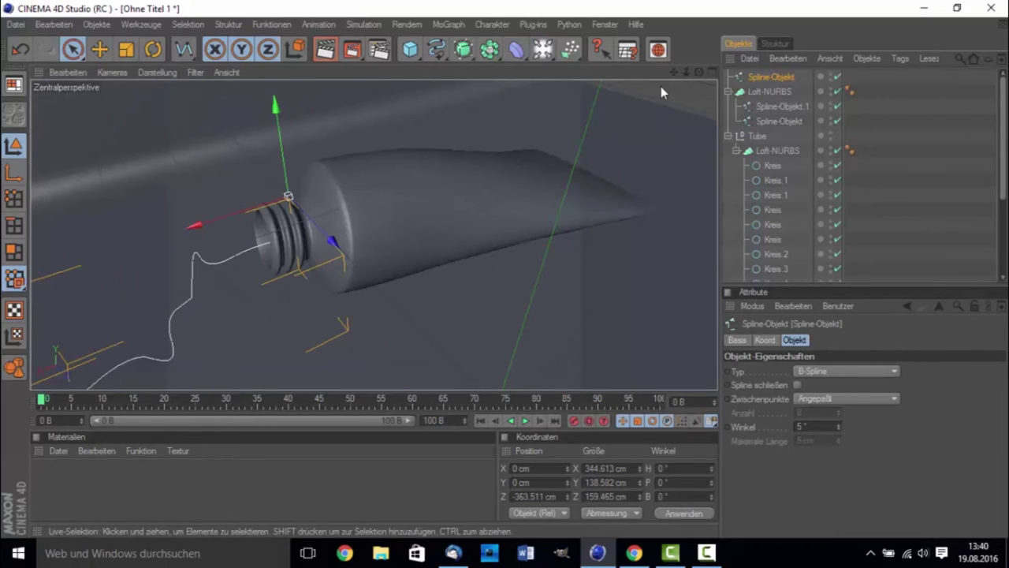
left_click_drag(675, 72, 631, 96)
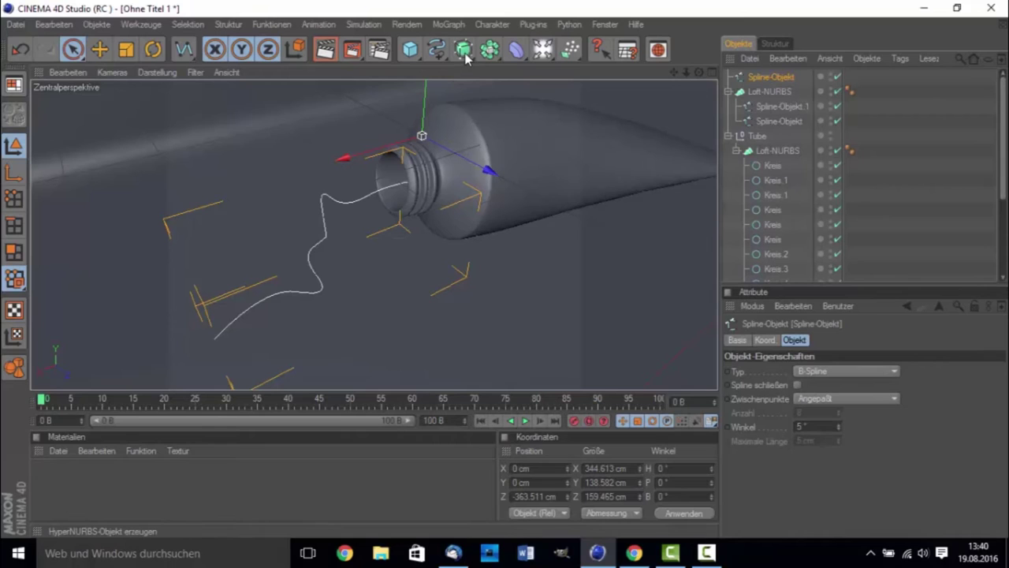
Step: Create a Sweep-NURBS generator and select the wavy path spline
left_click_drag(467, 52, 492, 116)
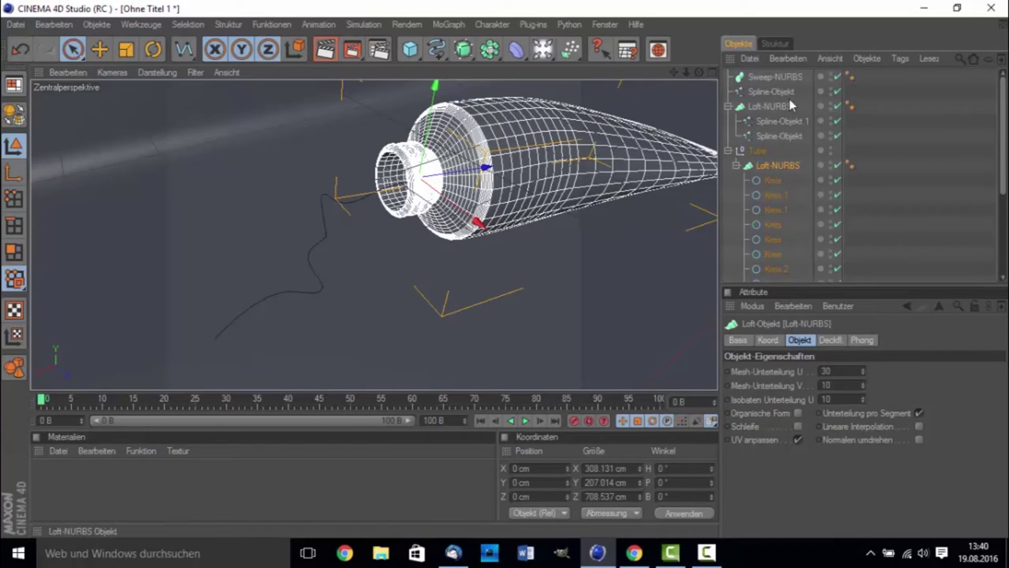
left_click(788, 79)
scroll(789, 81, "down", 3)
scroll(789, 82, "up", 3)
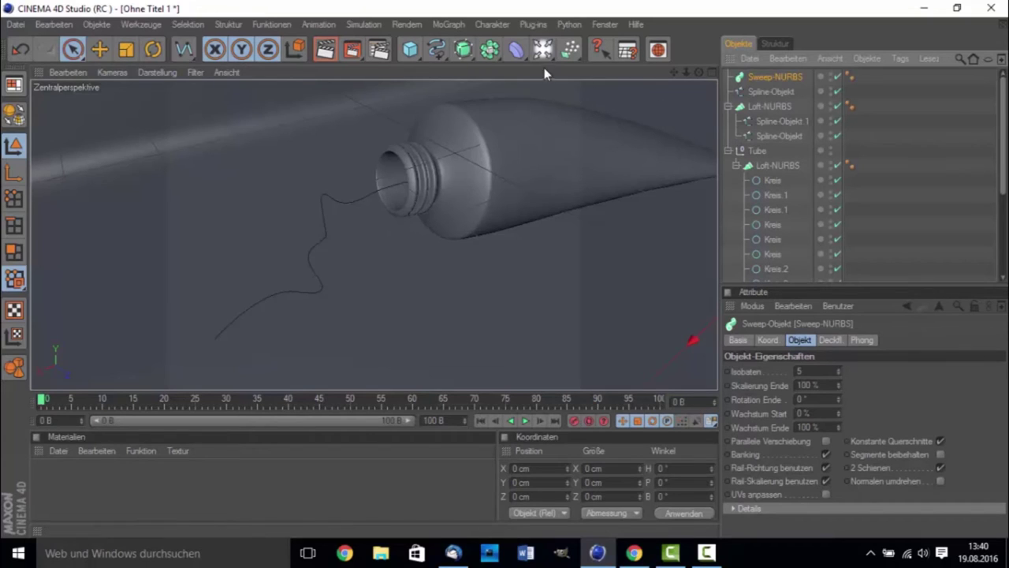
left_click(778, 92)
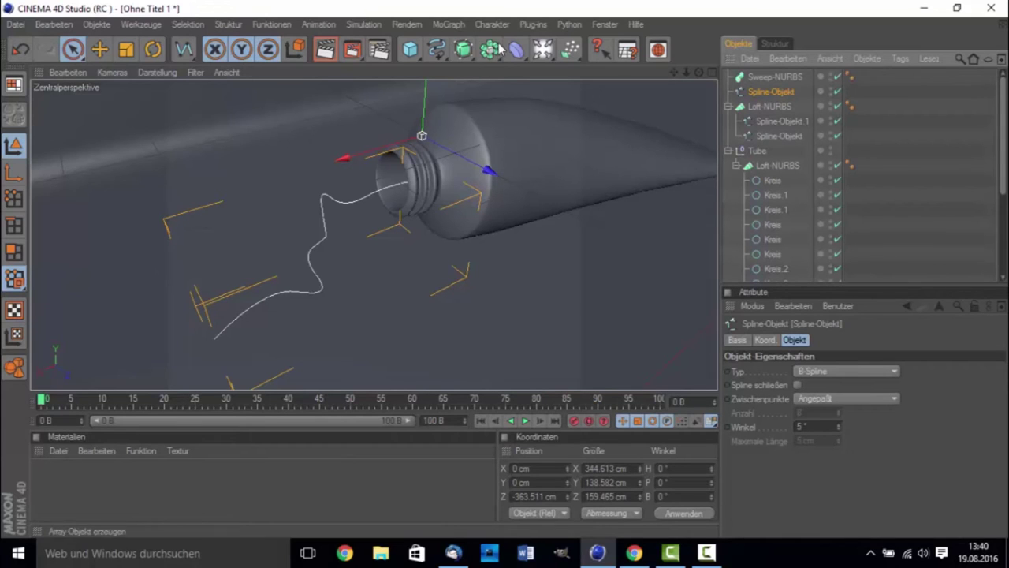
left_click(436, 49)
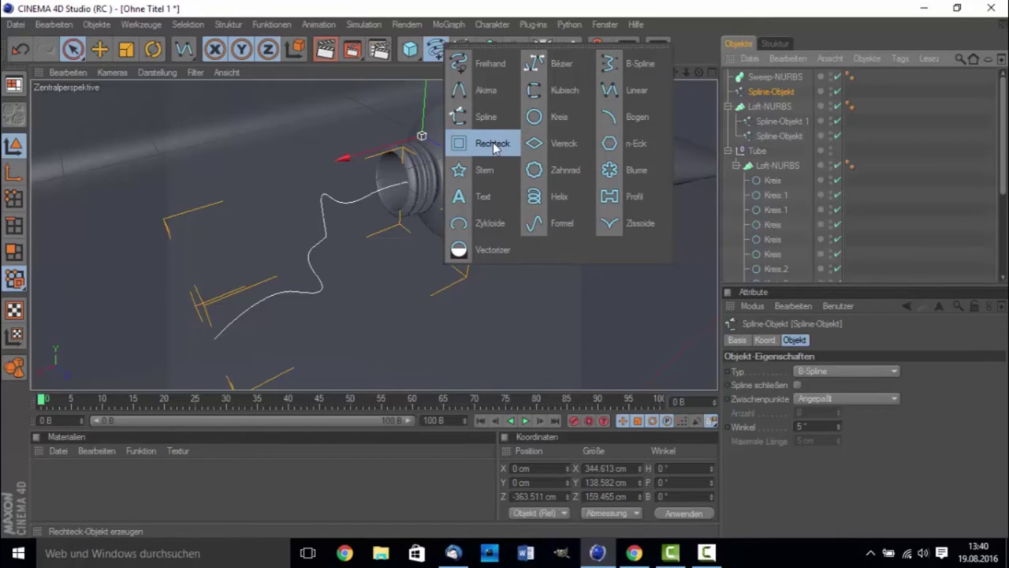
Step: Add a Kreis profile, nest it and the path under the Sweep-NURBS, and set its radius to 37 cm
left_click(564, 117)
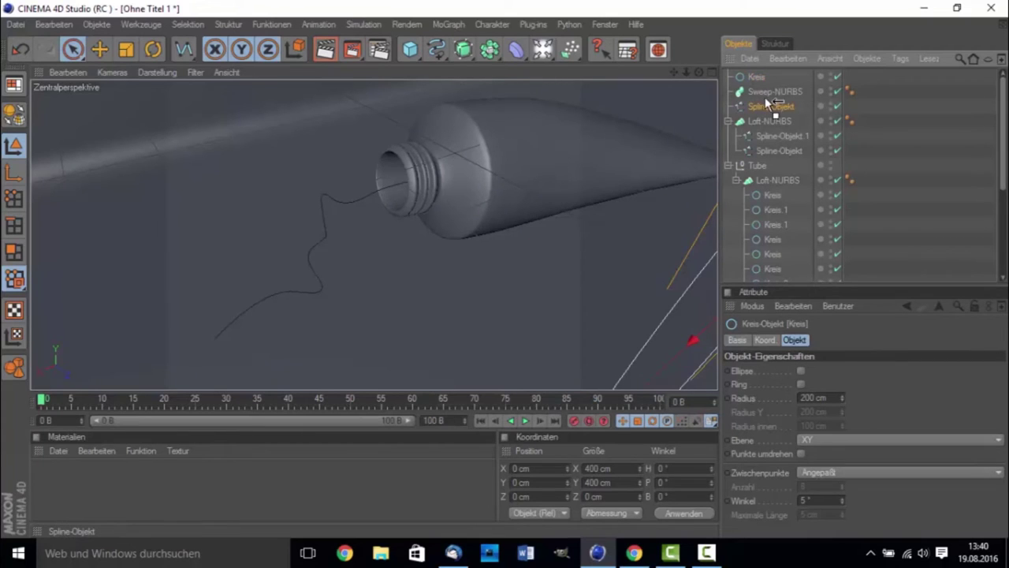
mouse_move(766, 102)
left_mouse_down()
mouse_move(766, 90)
mouse_move(764, 111)
mouse_move(772, 93)
left_mouse_up()
scroll(757, 107, "down", 3)
scroll(753, 111, "up", 3)
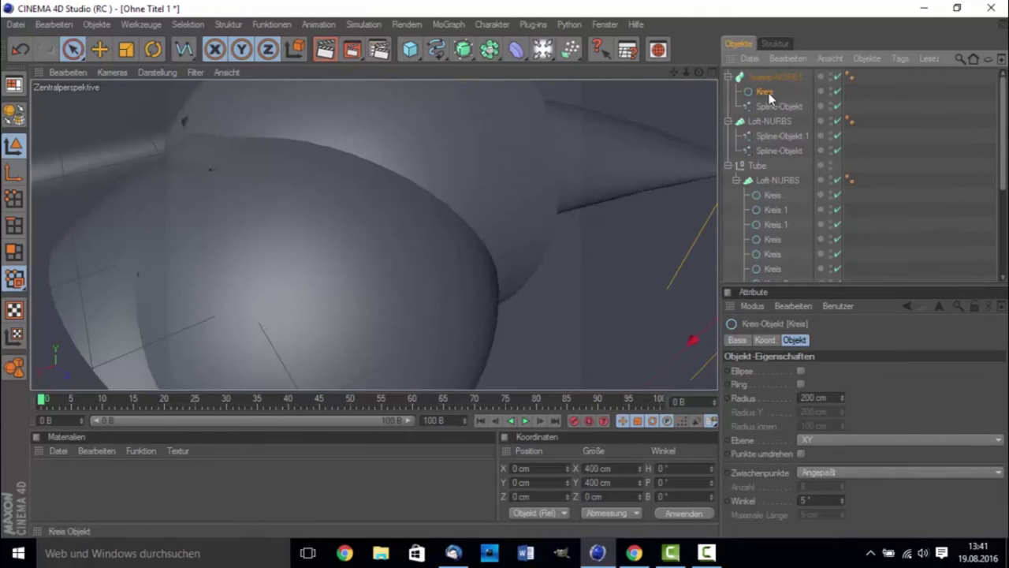
scroll(605, 252, "down", 5)
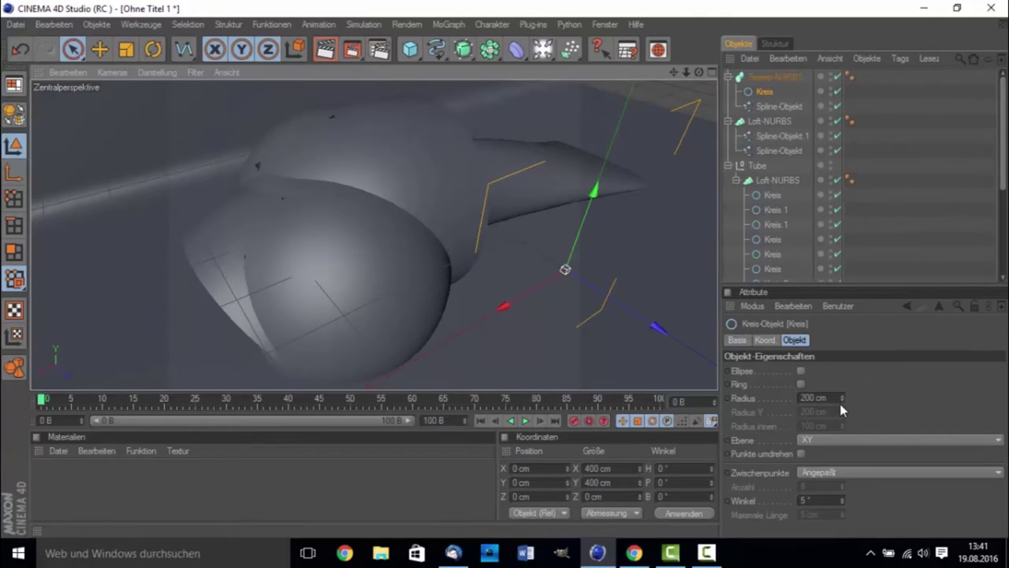
left_click_drag(843, 399, 842, 442)
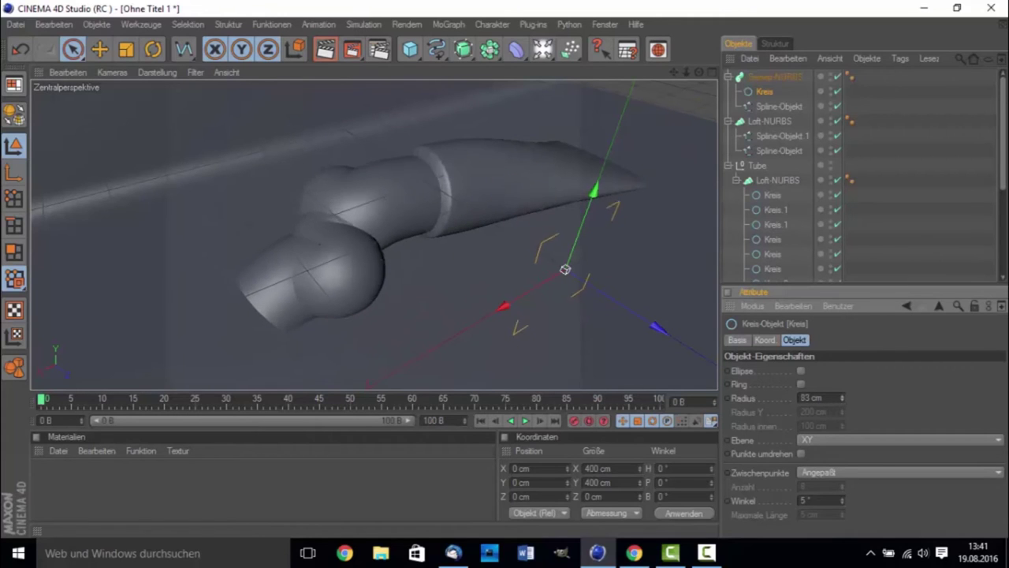
mouse_move(842, 400)
left_mouse_down()
mouse_move(842, 418)
mouse_move(843, 383)
left_mouse_up()
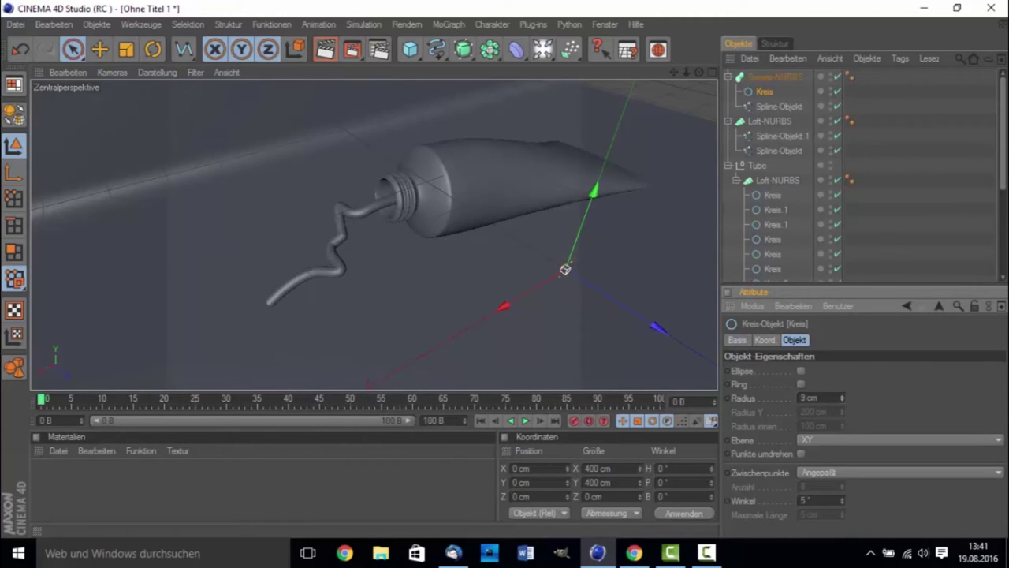
mouse_move(842, 399)
left_mouse_down()
mouse_move(842, 379)
mouse_move(843, 398)
left_mouse_up()
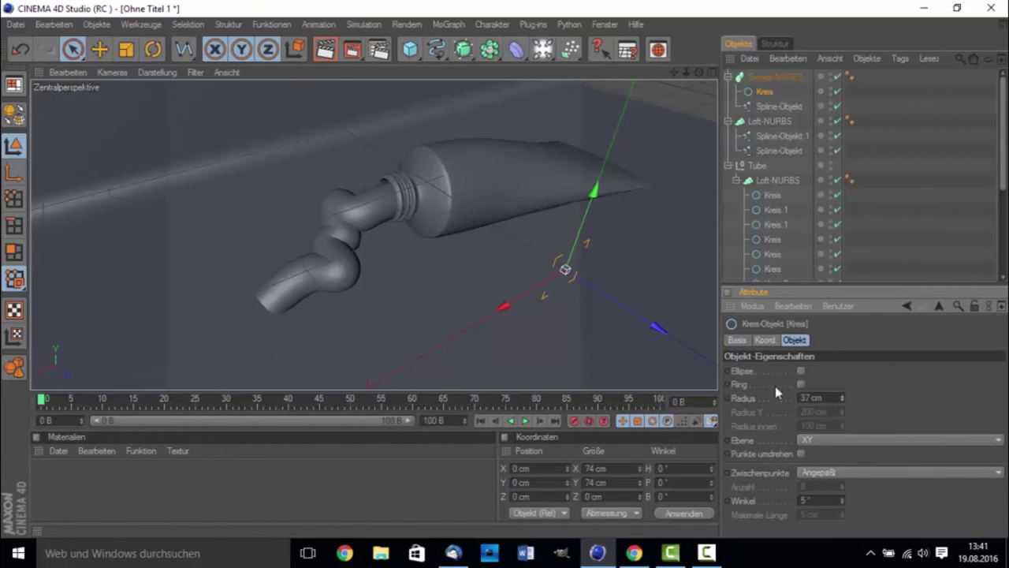
scroll(365, 194, "up", 2)
left_click_drag(363, 197, 359, 195, "alt")
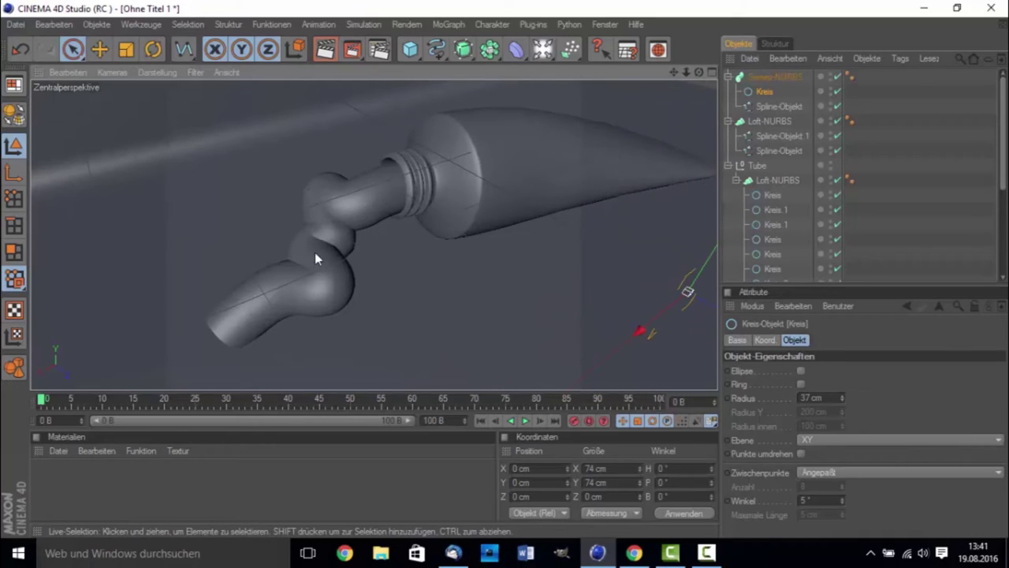
Step: Select the path spline in Point mode and slide one point about 71 cm along X
left_click(764, 77)
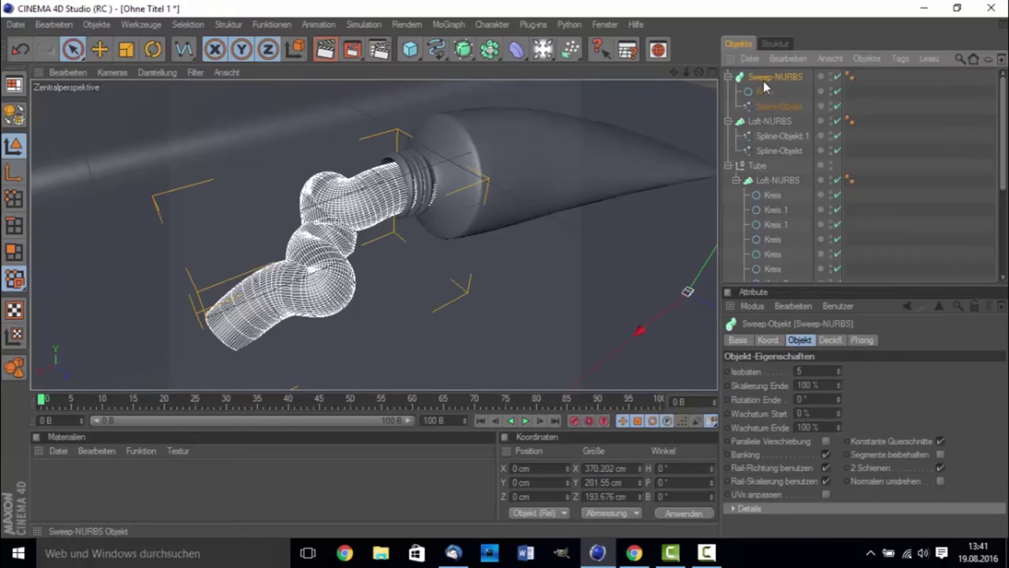
left_click(766, 92)
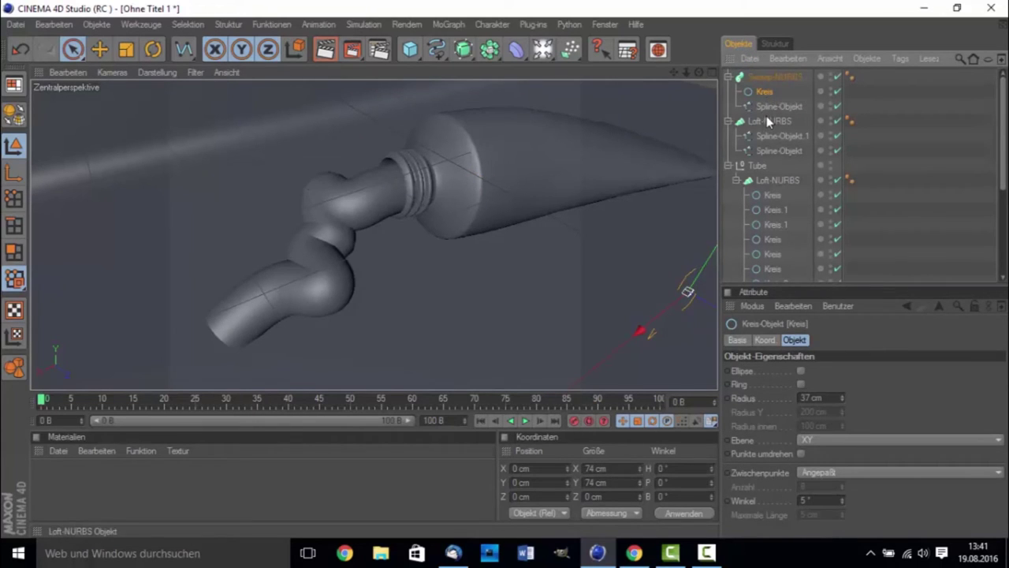
left_click(766, 108)
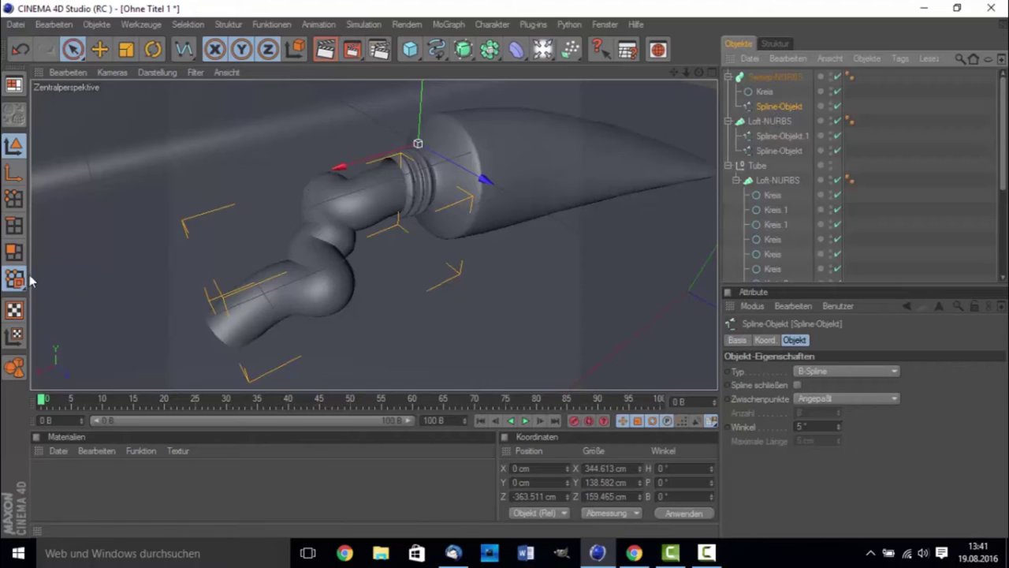
left_click(15, 199)
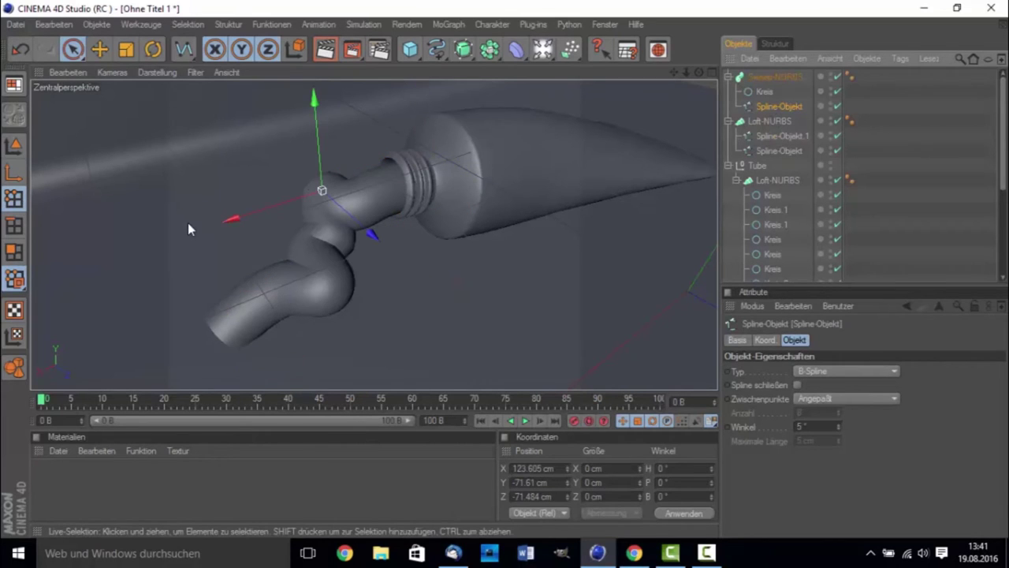
scroll(246, 240, "up", 2)
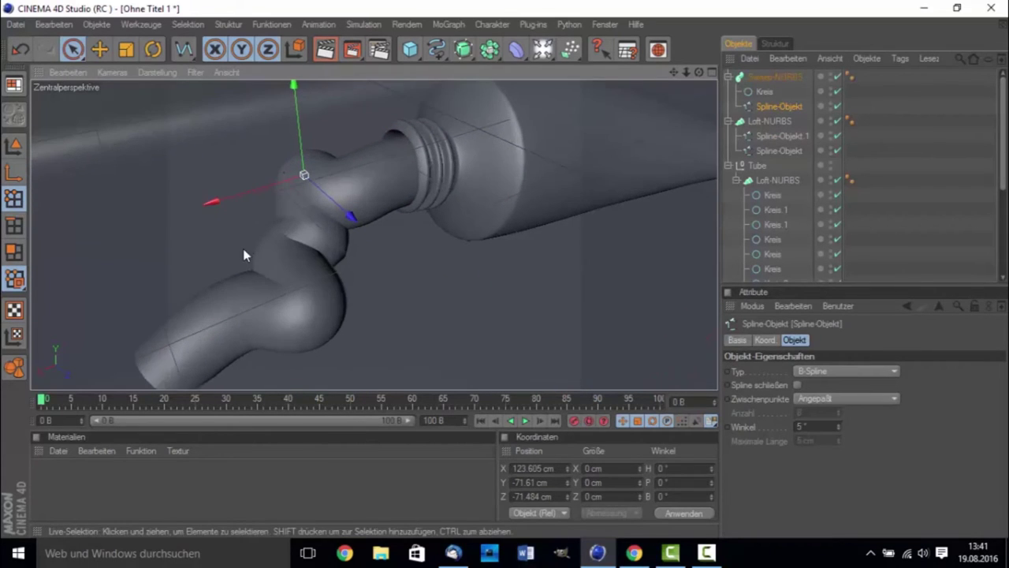
left_click_drag(251, 192, 192, 210)
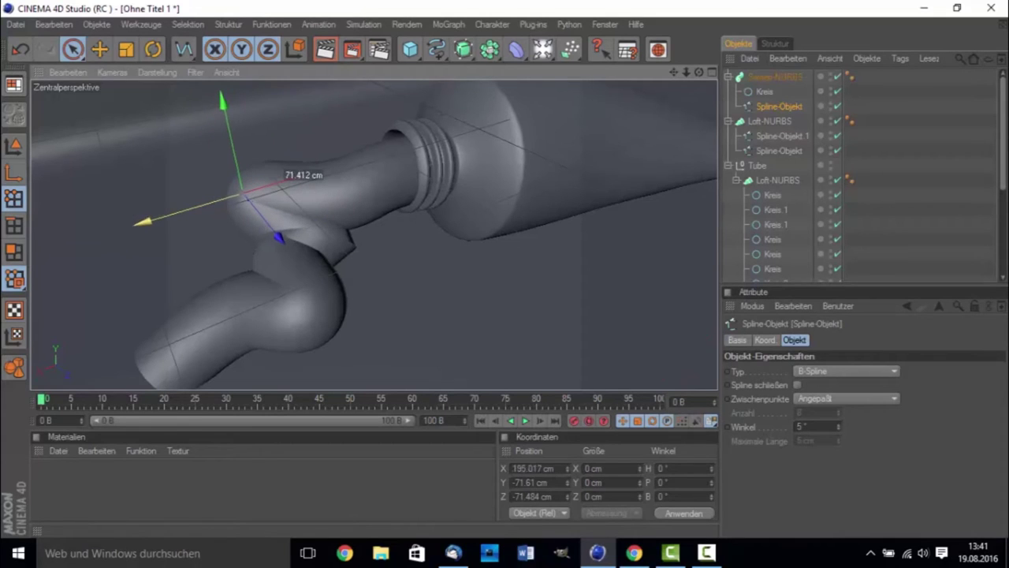
left_click(339, 246)
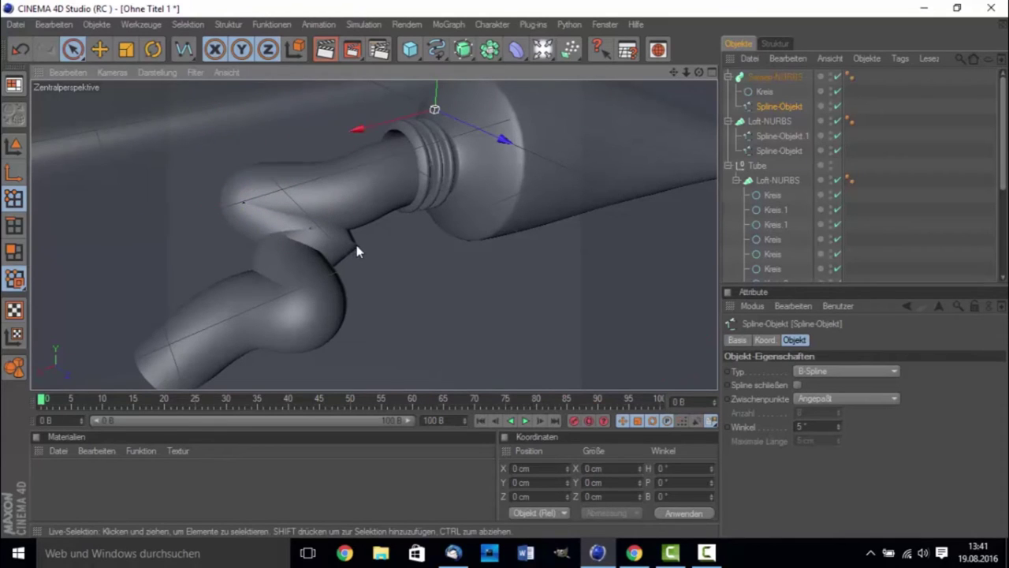
Step: Maximize the Oben view and push two paste-path points to the right
middle_click(301, 242)
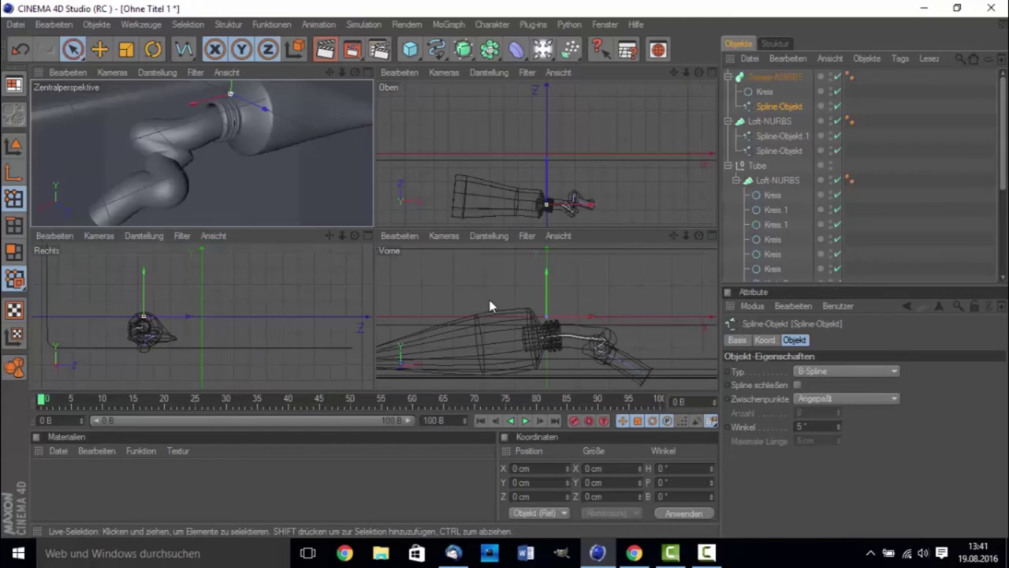
middle_click(544, 198)
scroll(552, 228, "up", 2)
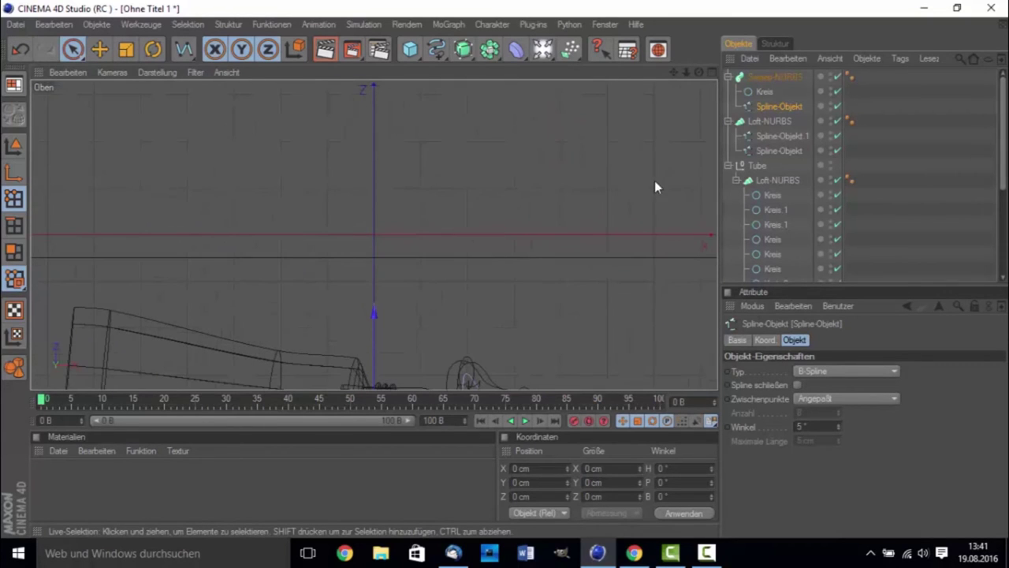
left_click_drag(674, 79, 511, 300)
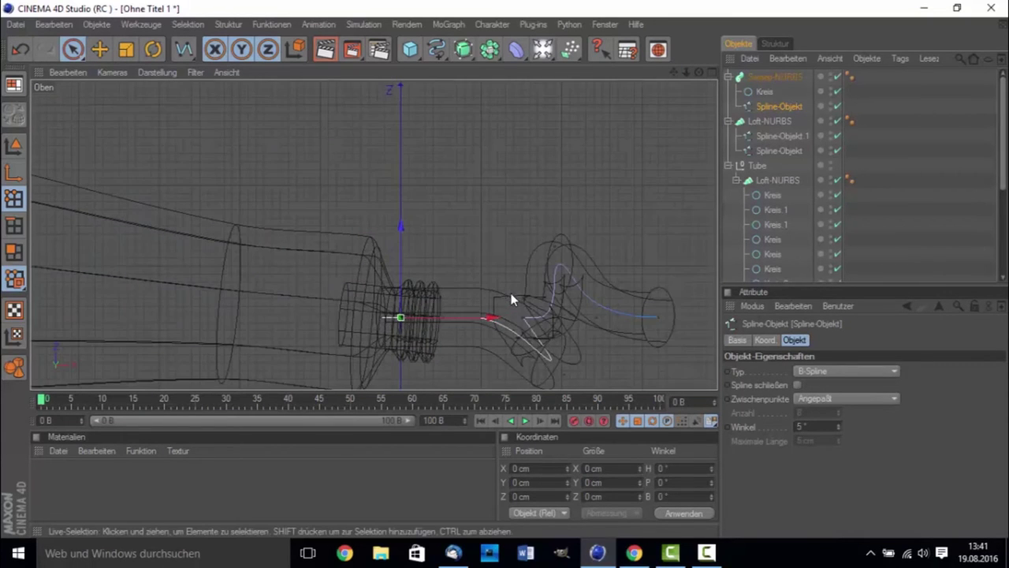
left_click_drag(566, 376, 667, 374)
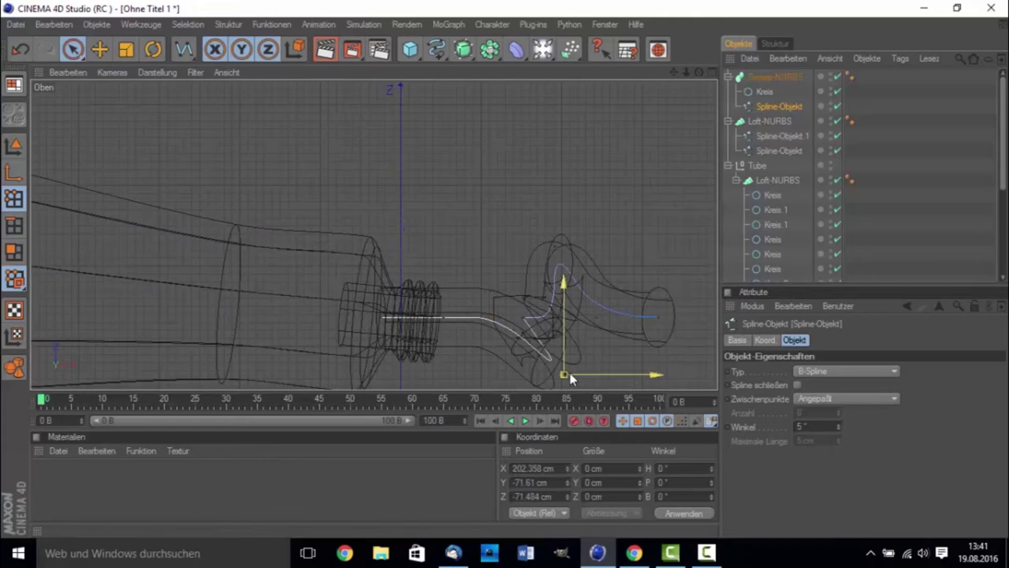
left_click(568, 329)
left_click_drag(564, 318, 630, 317)
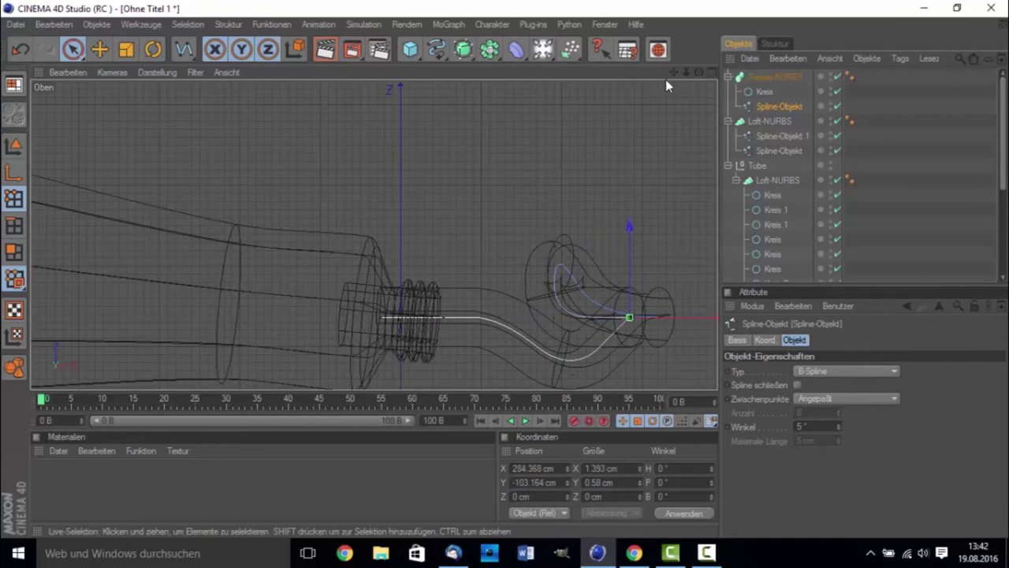
left_click_drag(666, 78, 648, 116)
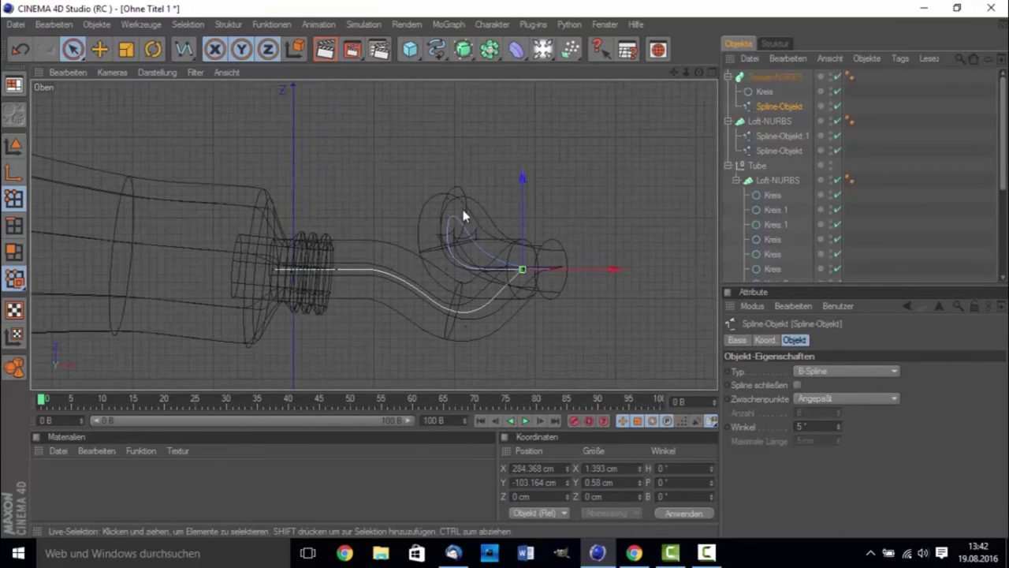
Step: Move path points back along X to widen the loop, one ending at Z -88.096 cm
middle_click(445, 219)
left_click_drag(654, 168, 643, 169)
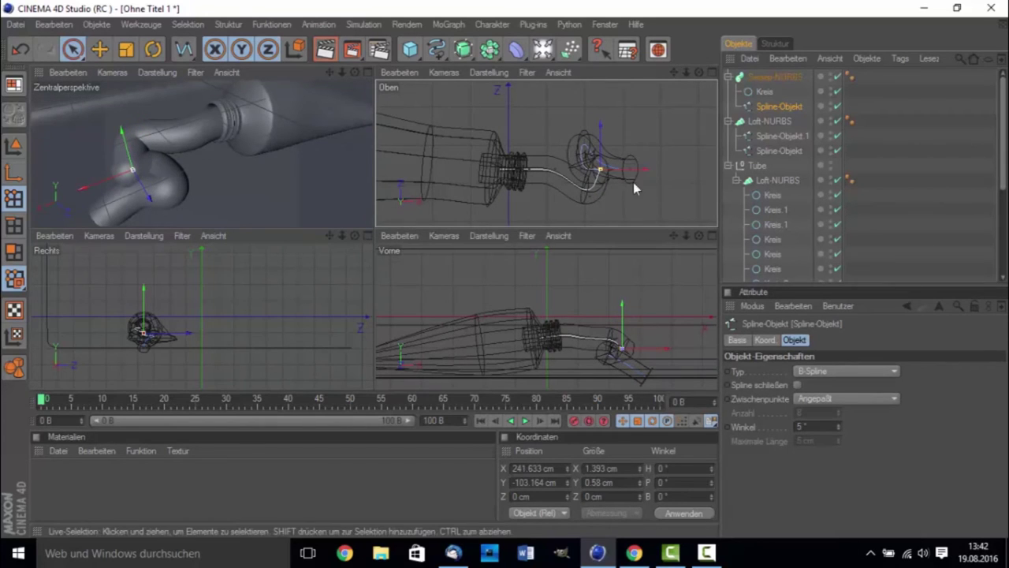
left_click(588, 148)
mouse_move(543, 167)
left_mouse_down()
mouse_move(569, 168)
mouse_move(544, 168)
left_mouse_up()
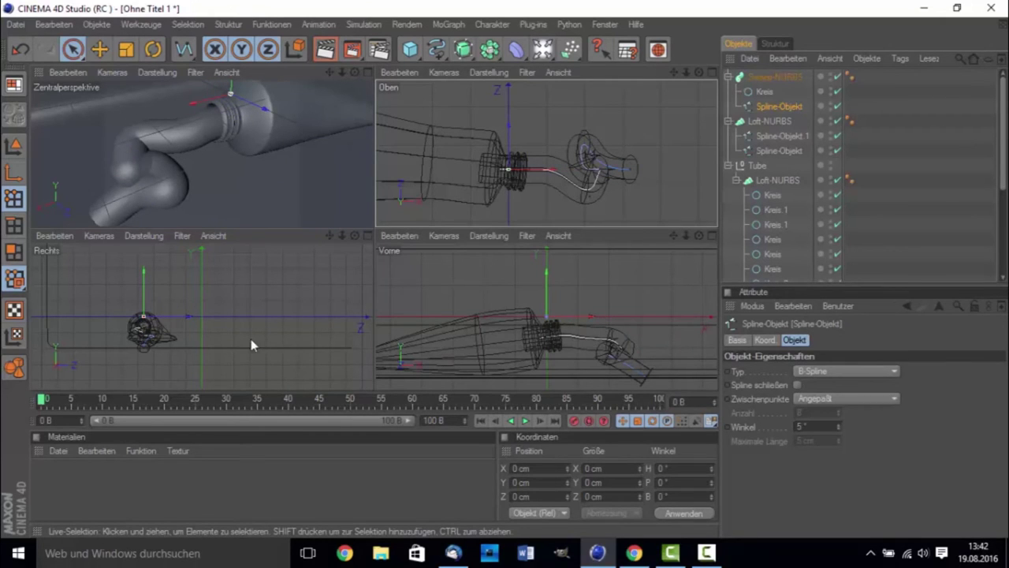
scroll(134, 343, "up", 5)
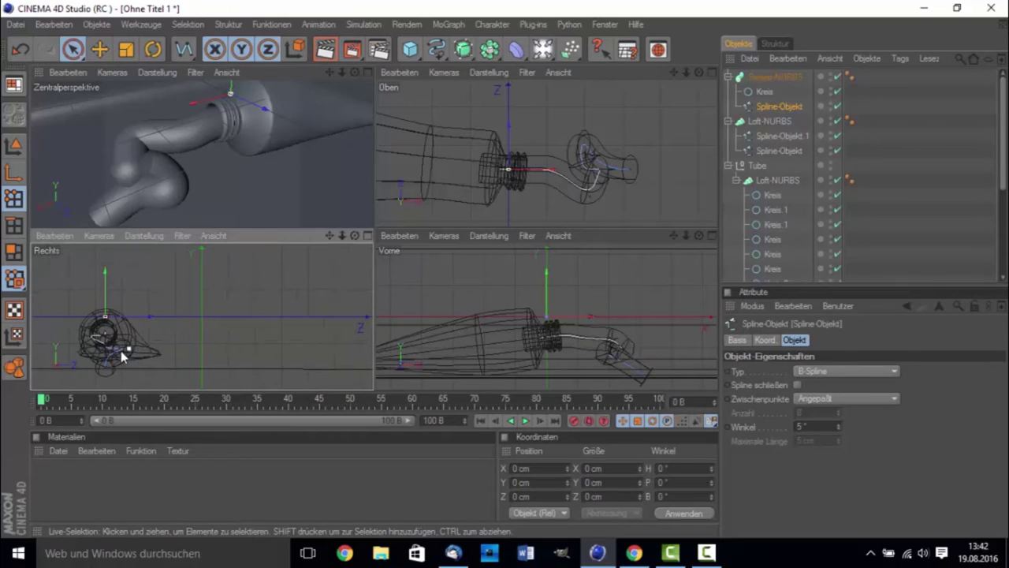
left_click(105, 354)
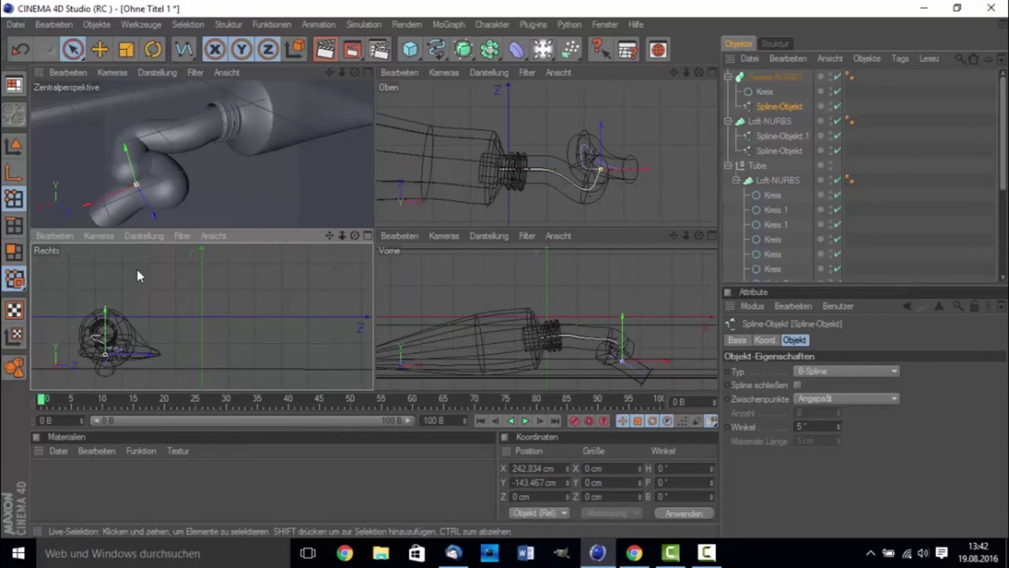
left_click_drag(118, 194, 101, 201)
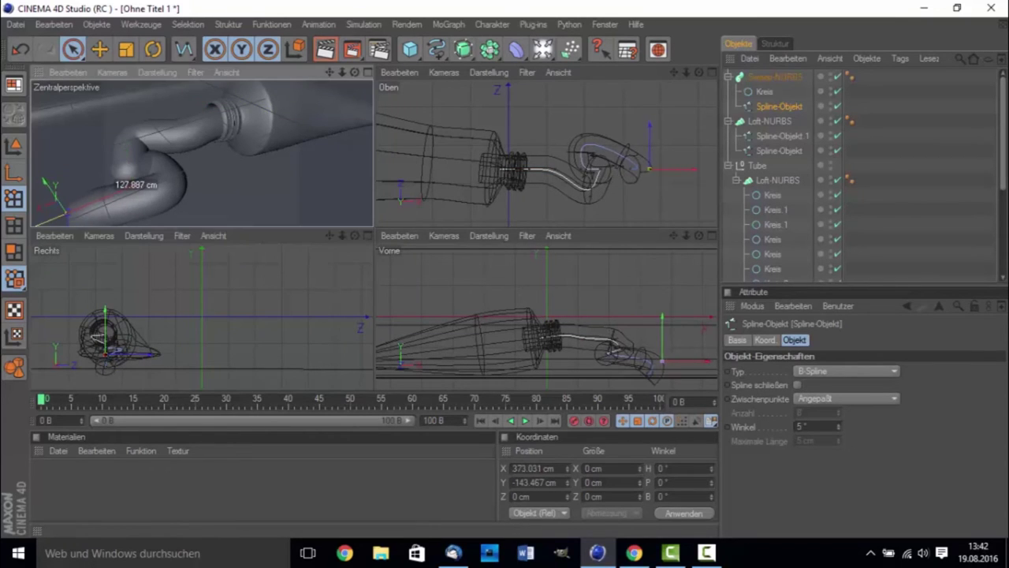
key("ctrl+z")
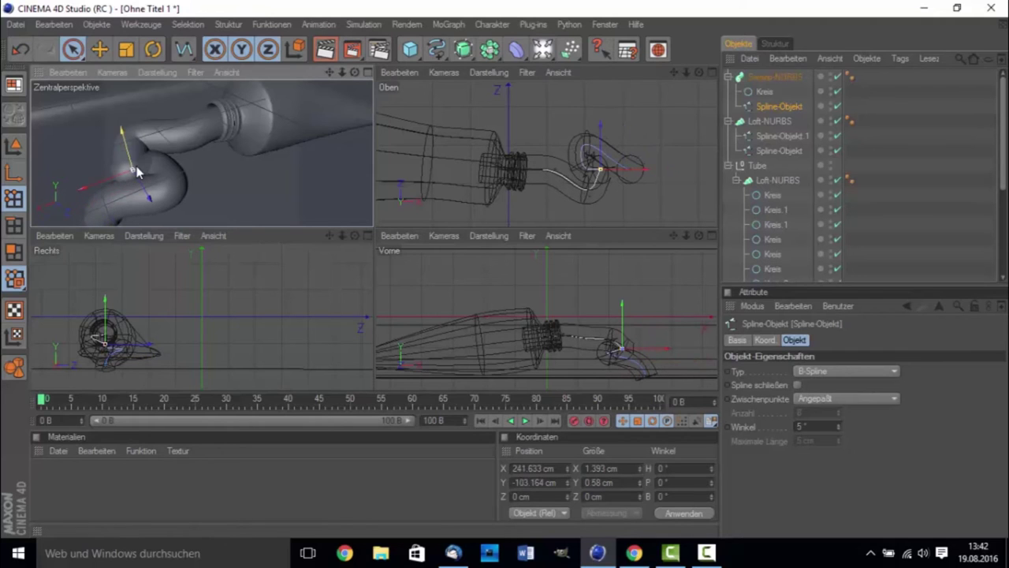
mouse_move(127, 174)
left_mouse_down()
mouse_move(131, 184)
mouse_move(118, 179)
left_mouse_up()
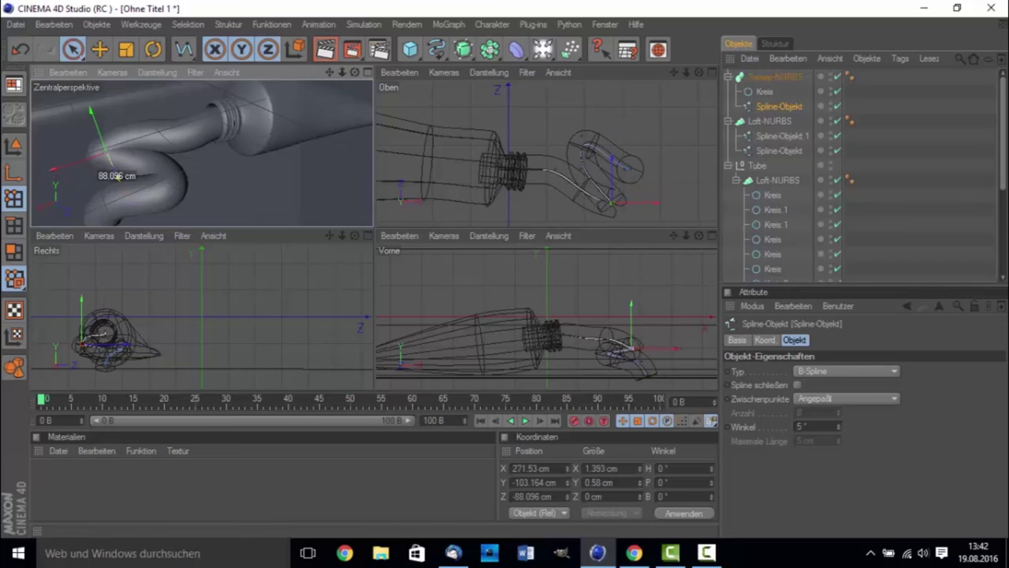
Step: In the perspective view, tighten the loop and reshape the strand's lower bend points
middle_click(118, 180)
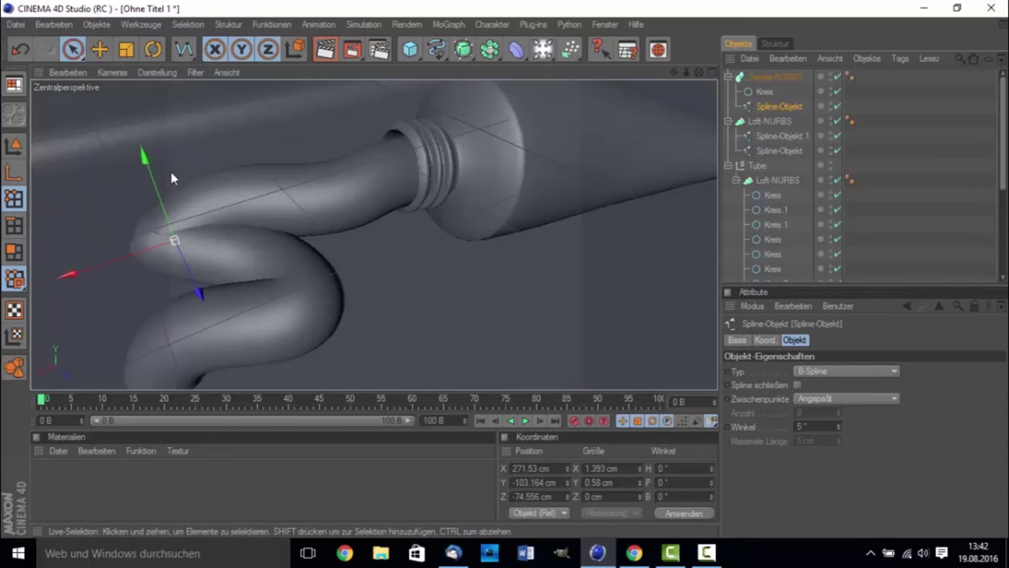
scroll(175, 179, "down", 3)
scroll(220, 221, "down", 2)
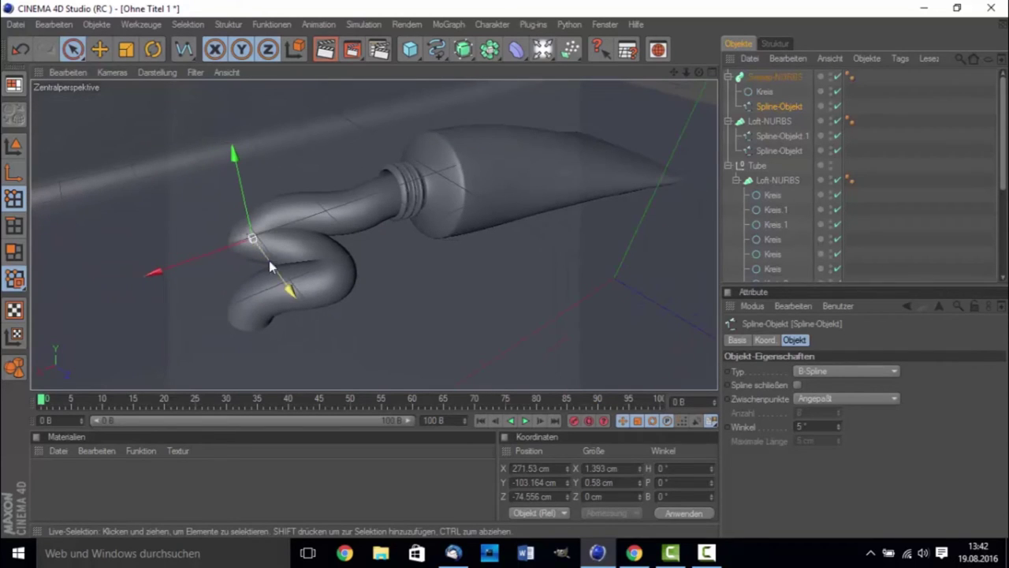
left_click_drag(269, 267, 229, 247)
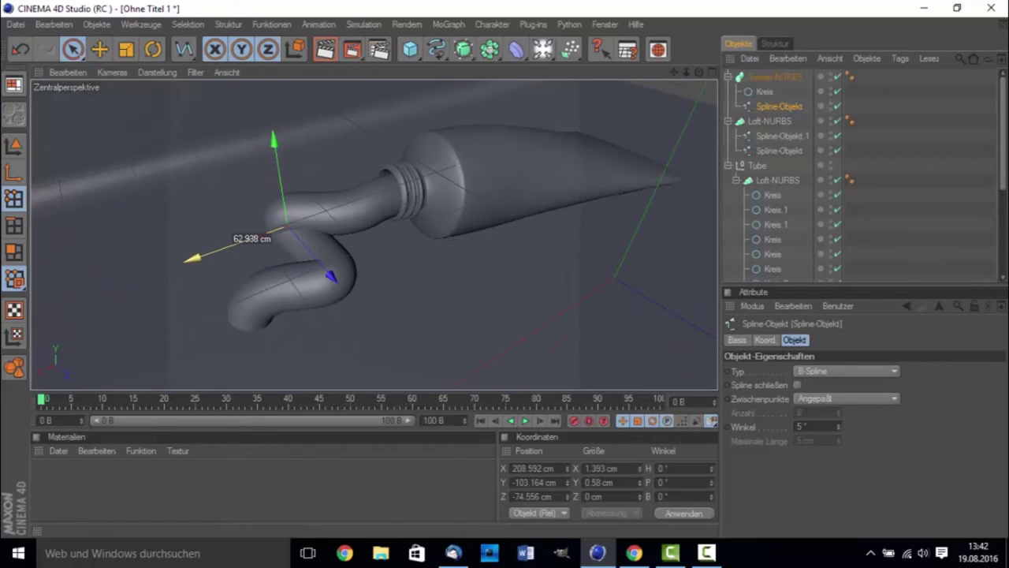
left_click(367, 274)
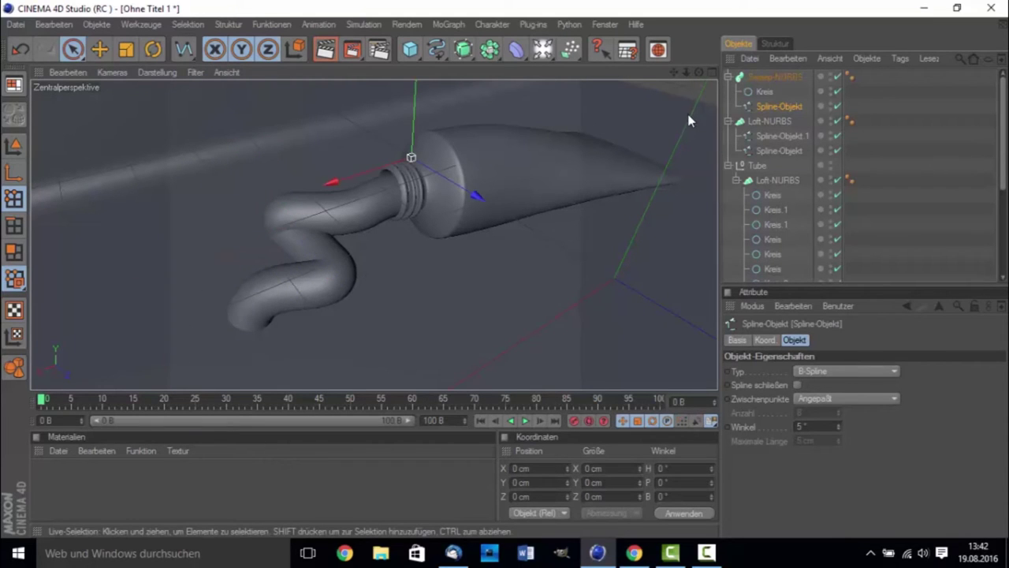
mouse_move(698, 72)
left_mouse_down()
mouse_move(678, 102)
mouse_move(633, 106)
left_mouse_up()
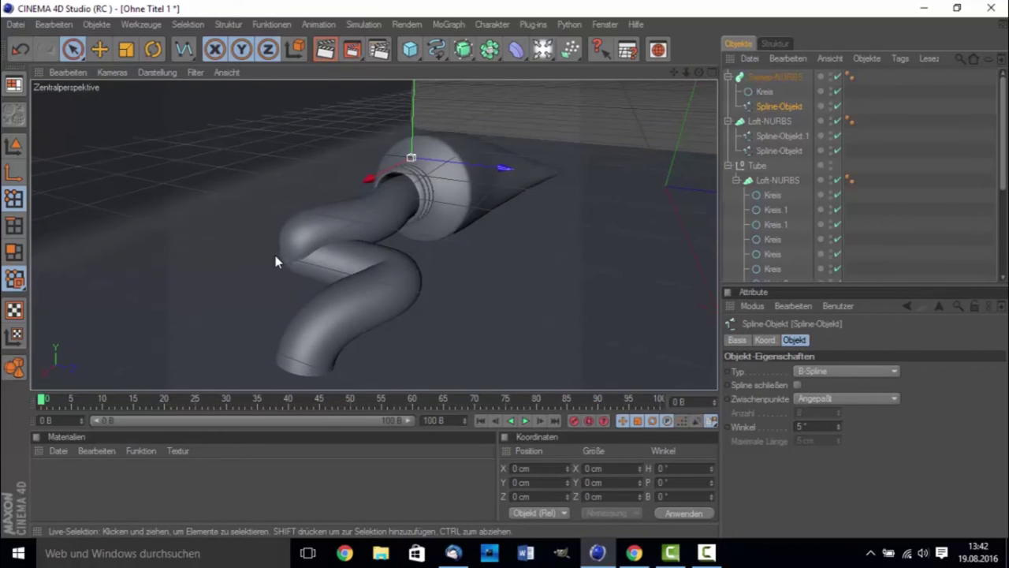
left_click_drag(334, 265, 332, 283)
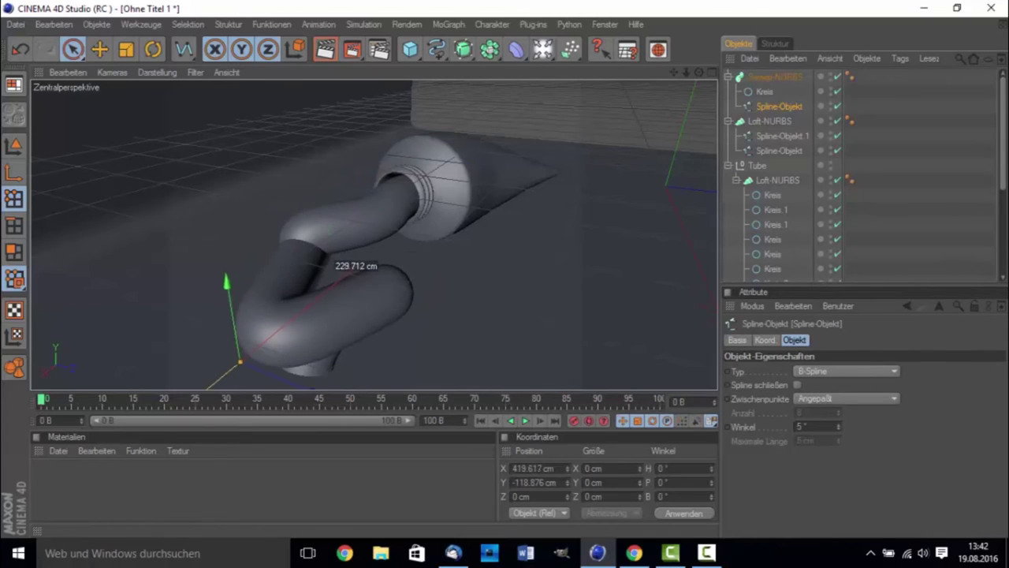
left_click_drag(332, 280, 341, 276)
left_click(290, 225)
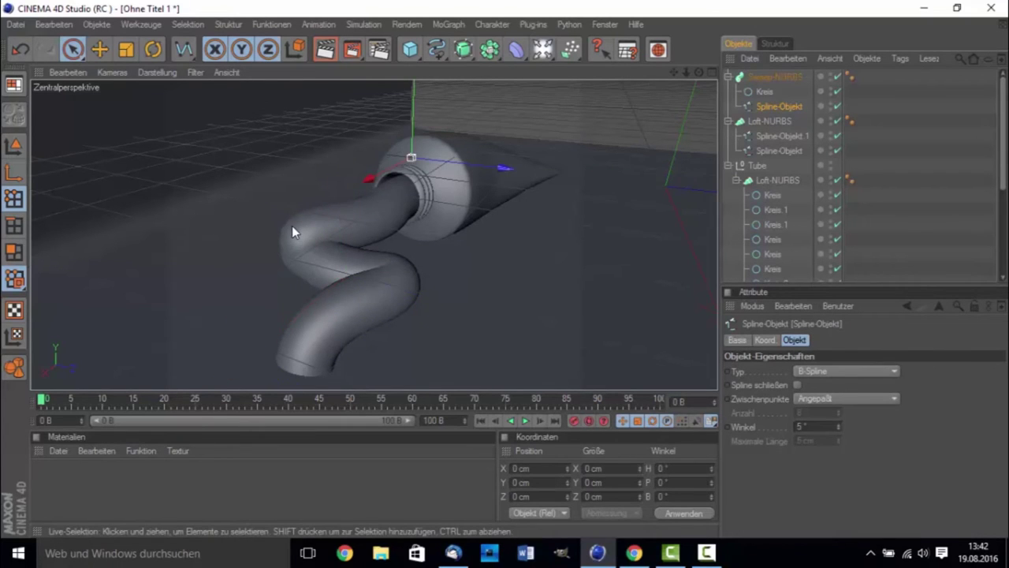
middle_click(293, 225)
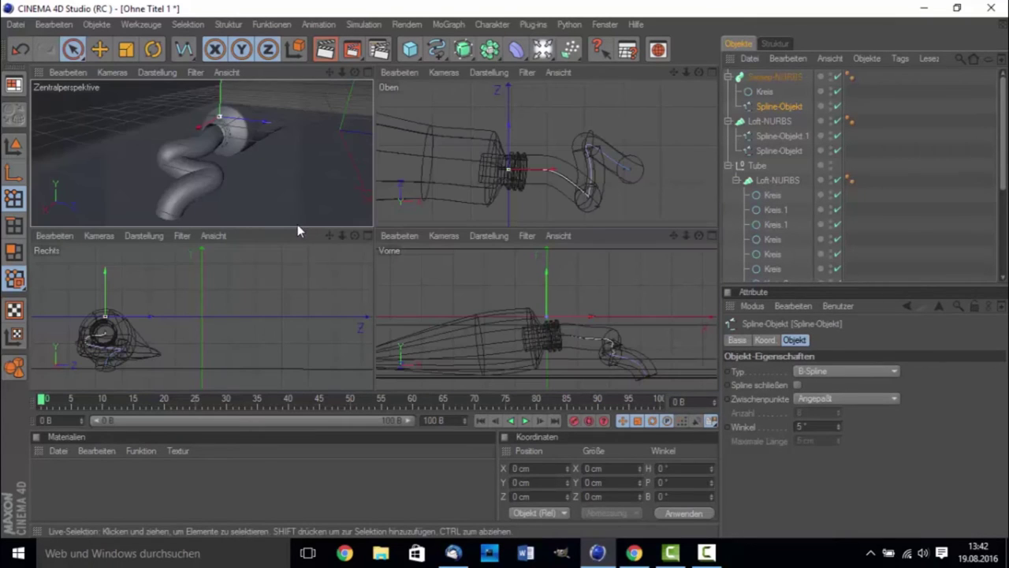
Step: Drag the lower bend point to reshape the curve, then frame it in the maximized Oben view
left_click(592, 197)
left_click_drag(593, 198, 635, 210)
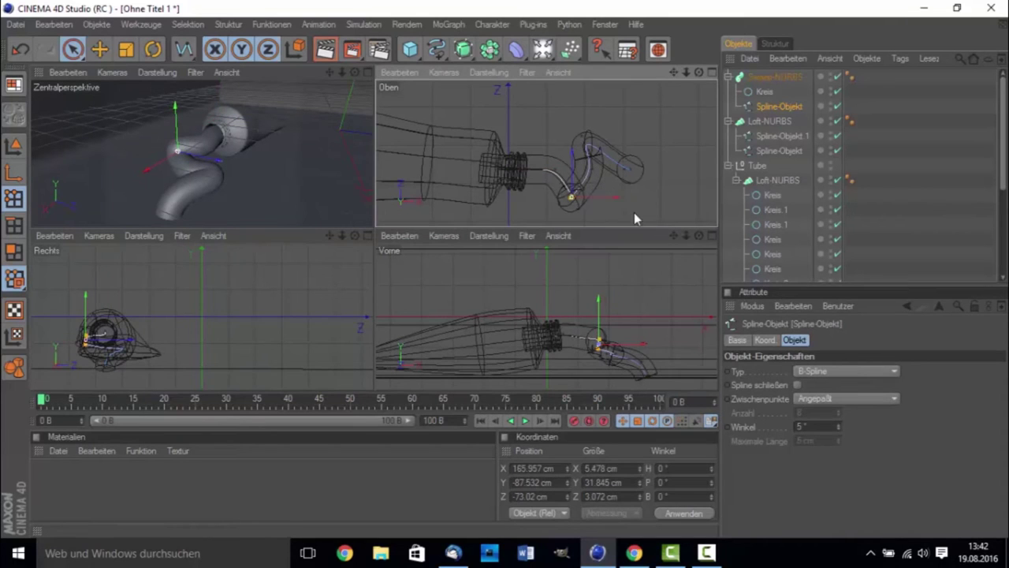
left_click(576, 207)
middle_click(575, 206)
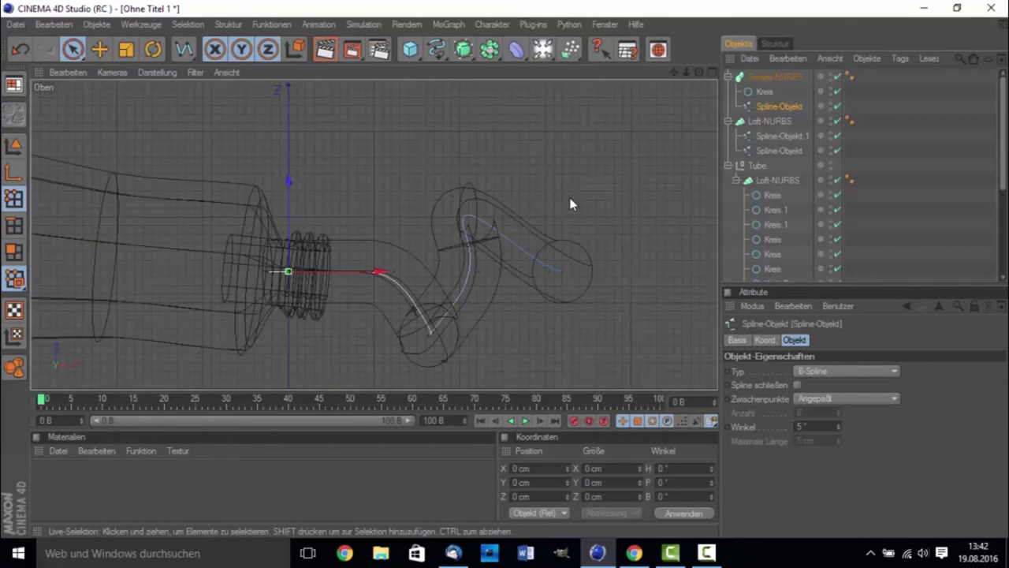
left_click(435, 332)
left_click(453, 360)
scroll(446, 358, "up", 2)
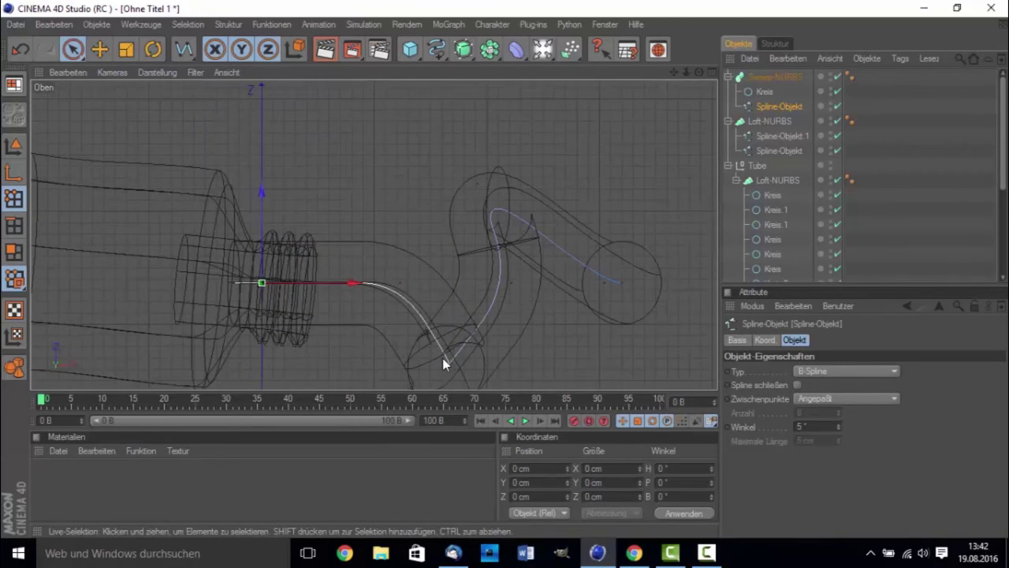
scroll(629, 173, "up", 2)
left_click_drag(673, 71, 616, 145)
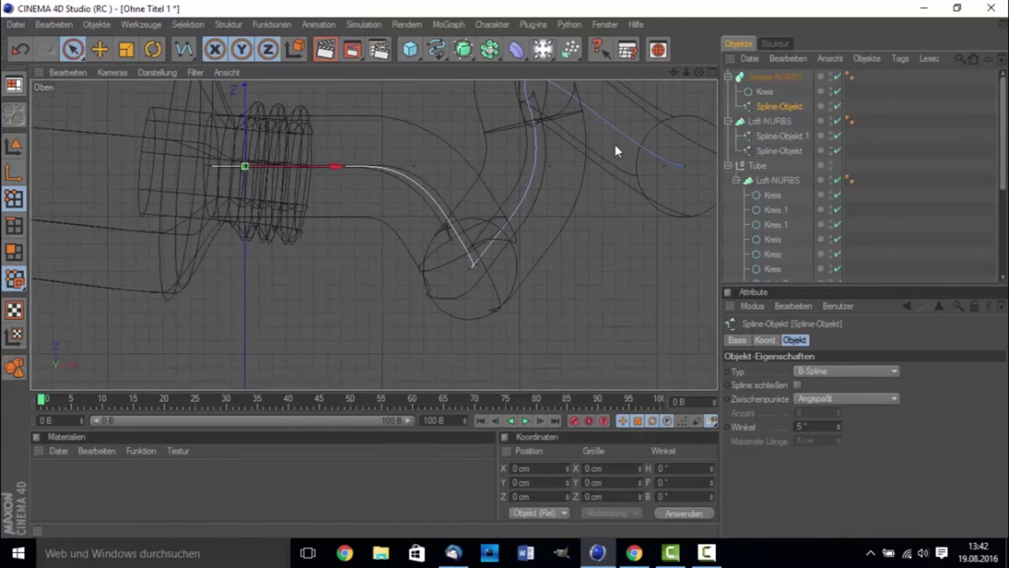
Step: Move the bend point and end point right, to about X 247 cm, forming an S-shaped coil
left_click(471, 269)
left_click_drag(480, 269, 554, 269)
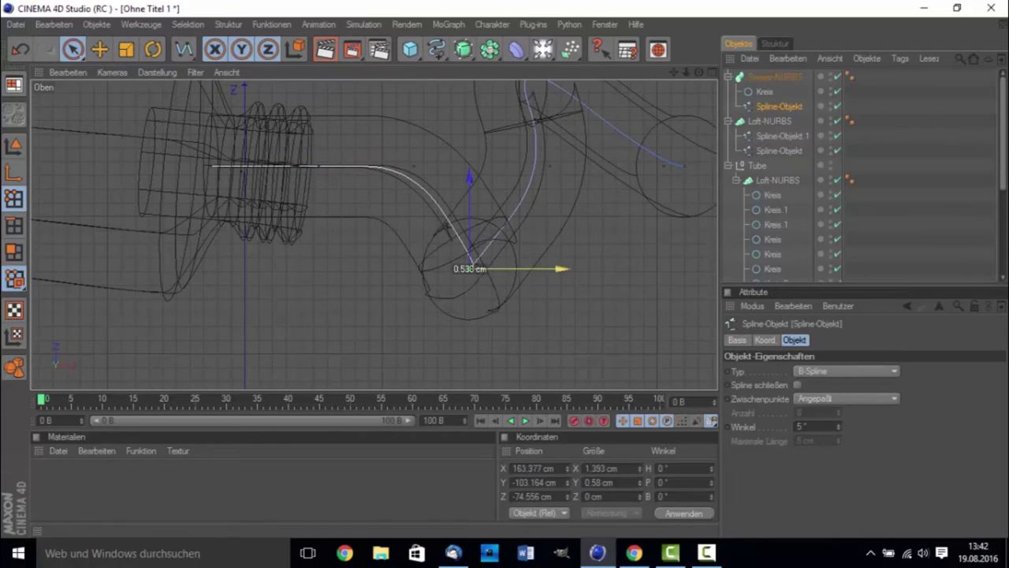
left_click_drag(475, 271, 491, 271)
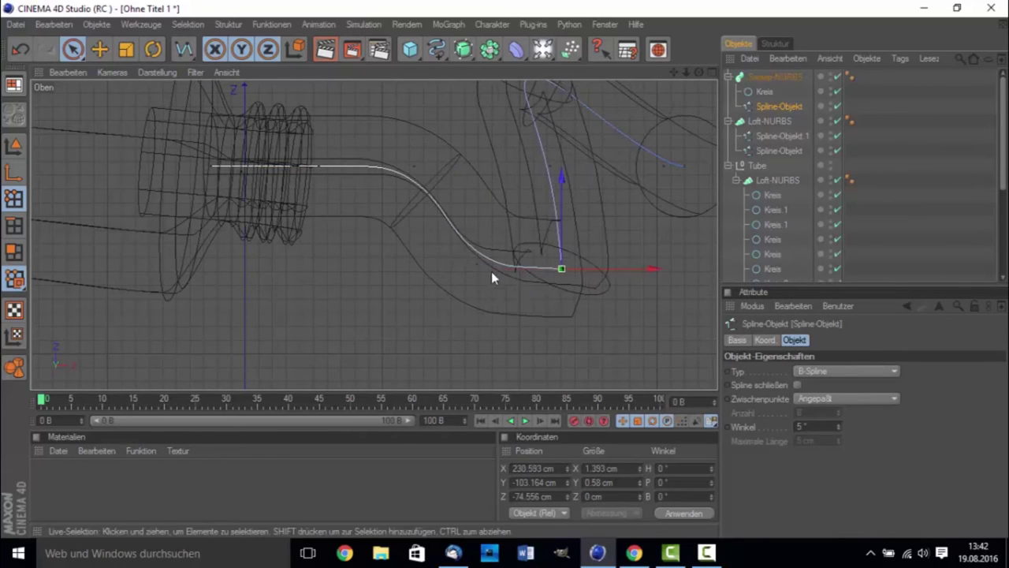
left_click(562, 269)
left_click_drag(562, 269, 582, 269)
middle_click(408, 263)
middle_click(268, 200)
left_click(489, 311)
left_click_drag(349, 307, 336, 331, "alt")
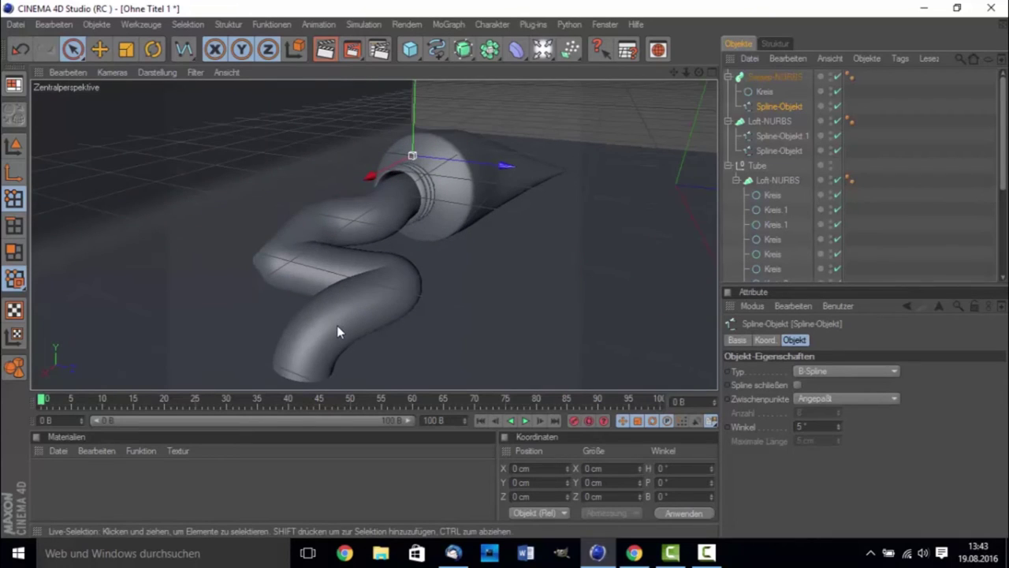
scroll(337, 331, "down", 2)
left_click(327, 326)
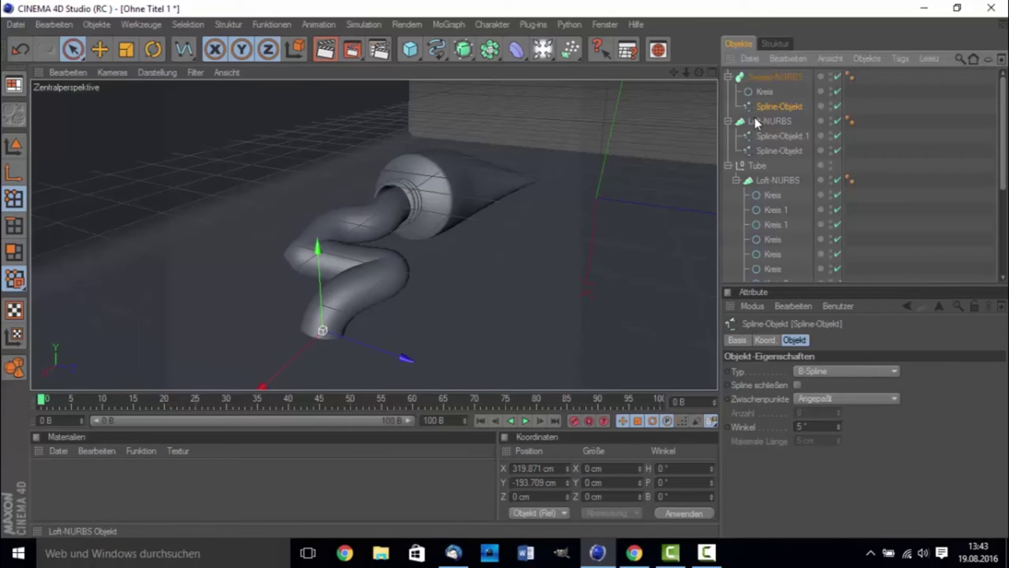
Step: Open the Sweep-NURBS Details scaling curve and try a dip, then undo it
left_click(776, 77)
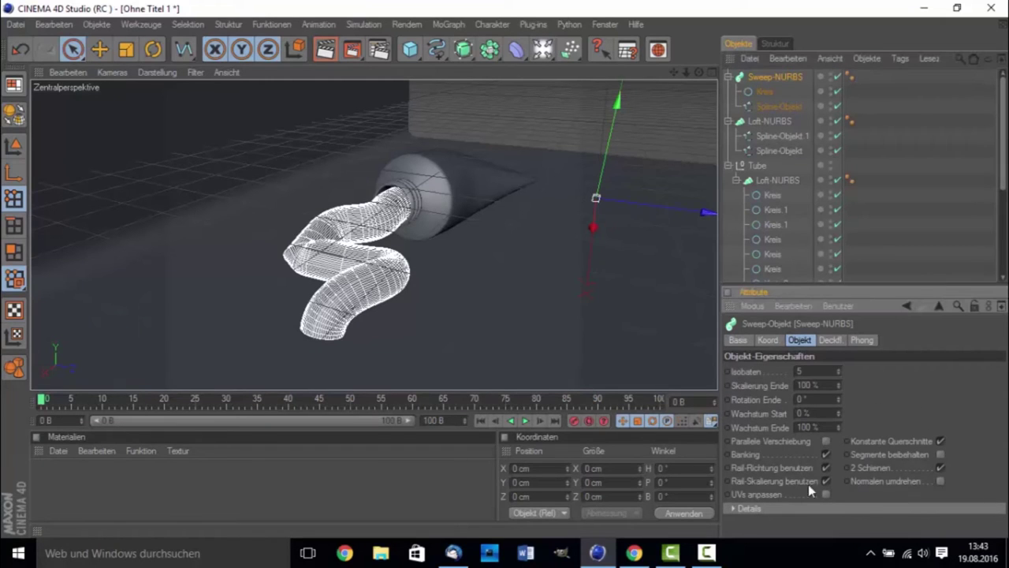
left_click(732, 509)
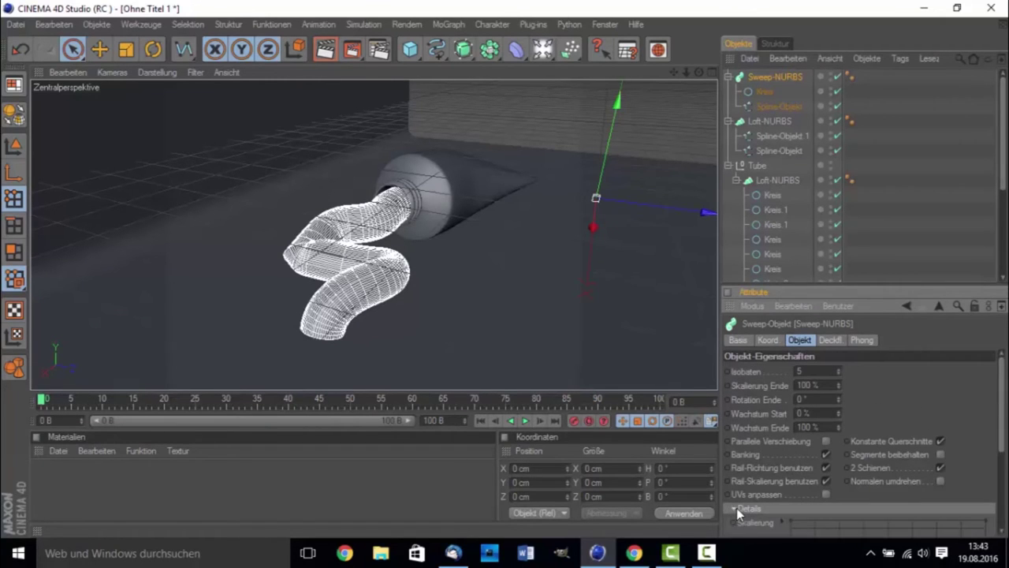
scroll(737, 507, "down", 3)
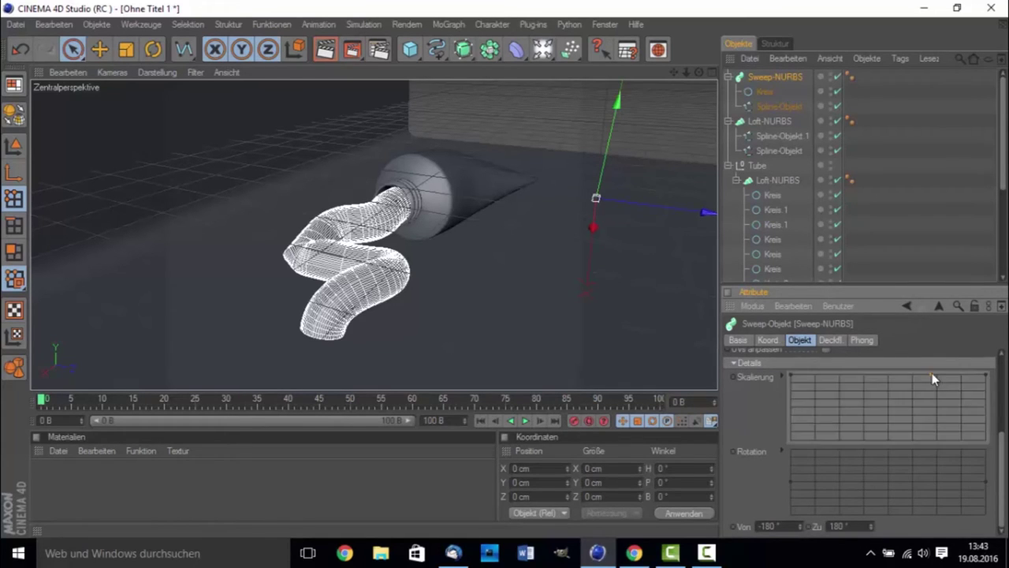
mouse_move(932, 373)
left_mouse_down()
mouse_move(938, 425)
mouse_move(938, 374)
left_mouse_up()
key("z")
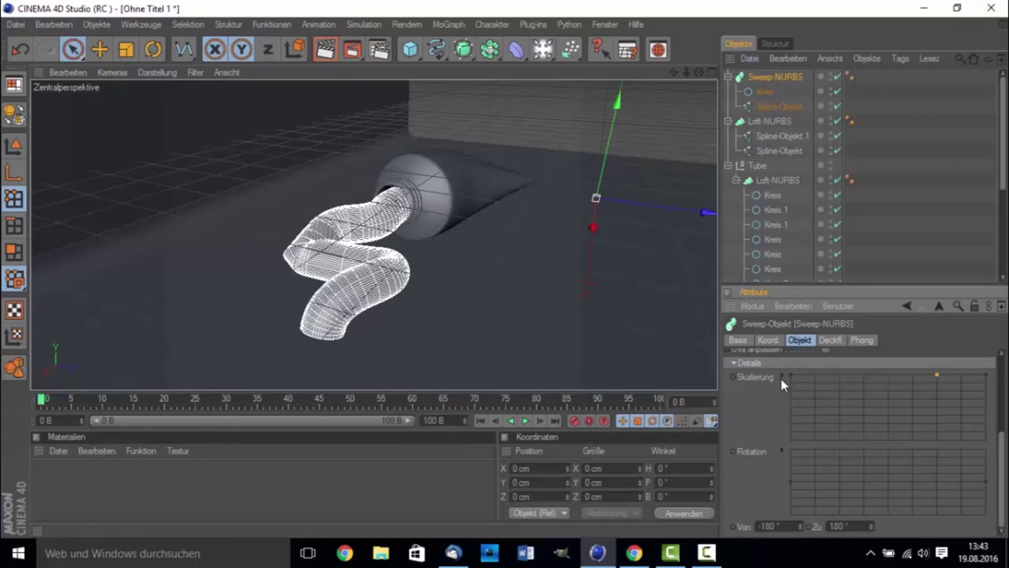
key("ctrl+z")
Step: Add a scaling-curve point and pull the curve's end down so the strand tapers to a tip
left_click(947, 374)
left_click_drag(948, 373, 989, 417)
left_click_drag(991, 449, 990, 456)
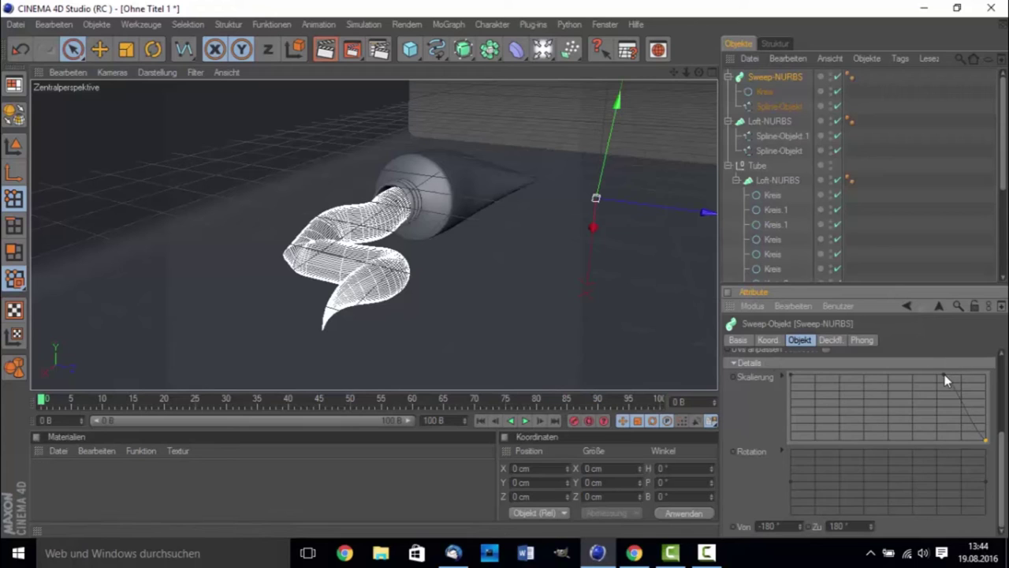
left_click_drag(943, 374, 909, 377)
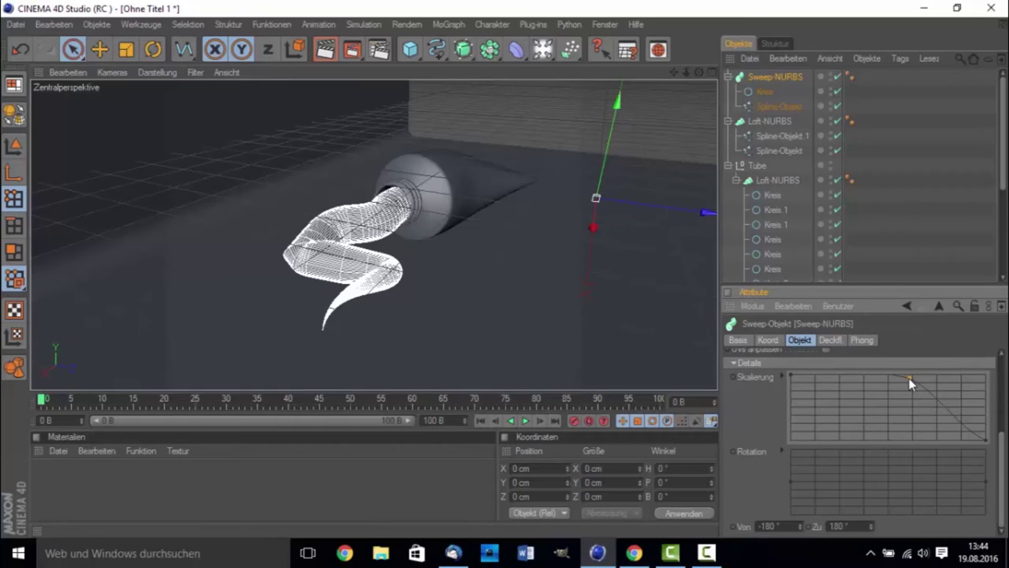
middle_click(298, 252)
middle_click(232, 188)
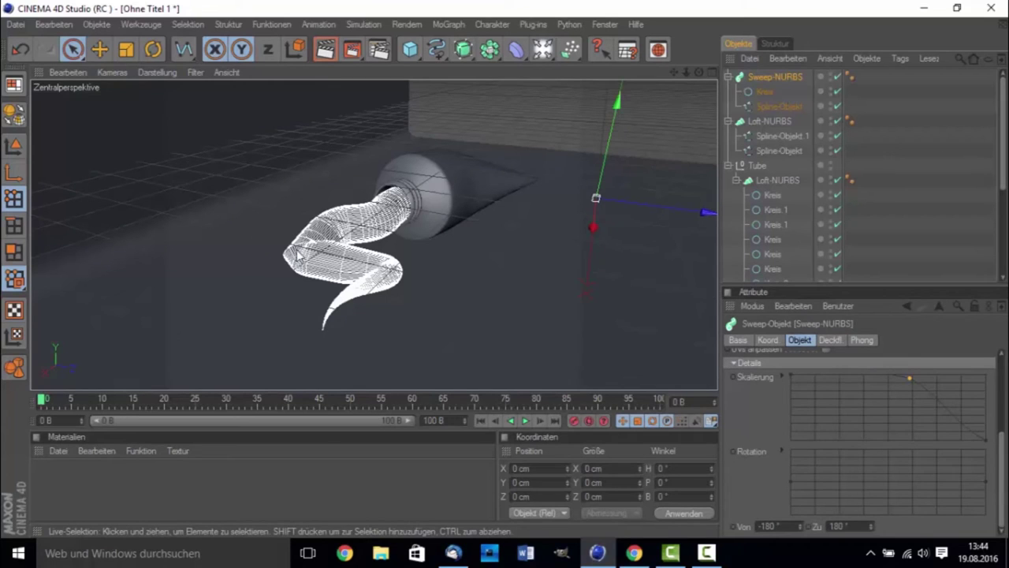
Step: In the maximized Top view, move the Spline-Objekt path's end point so the strand's tip curls differently
middle_click(338, 262)
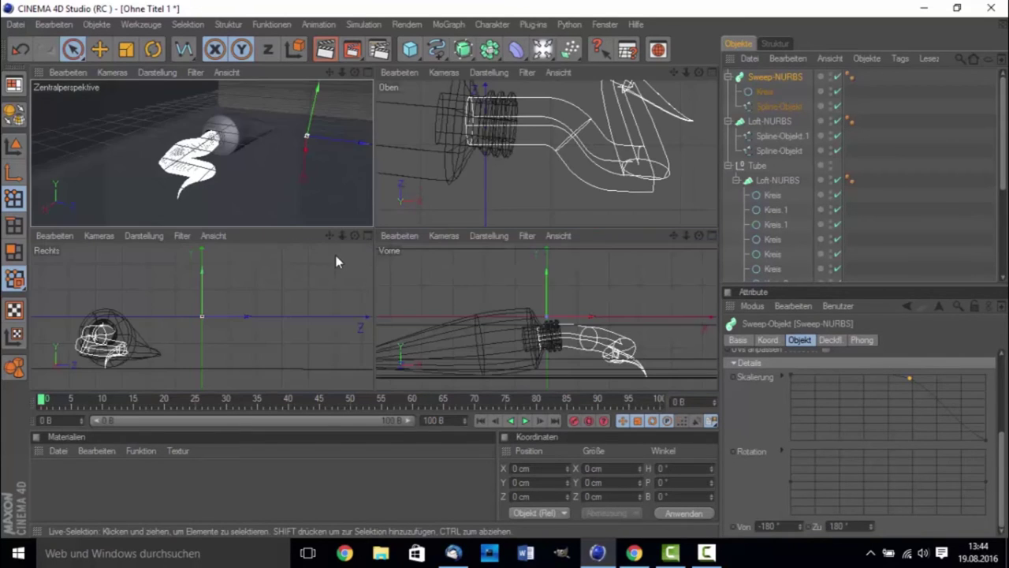
middle_click(554, 160)
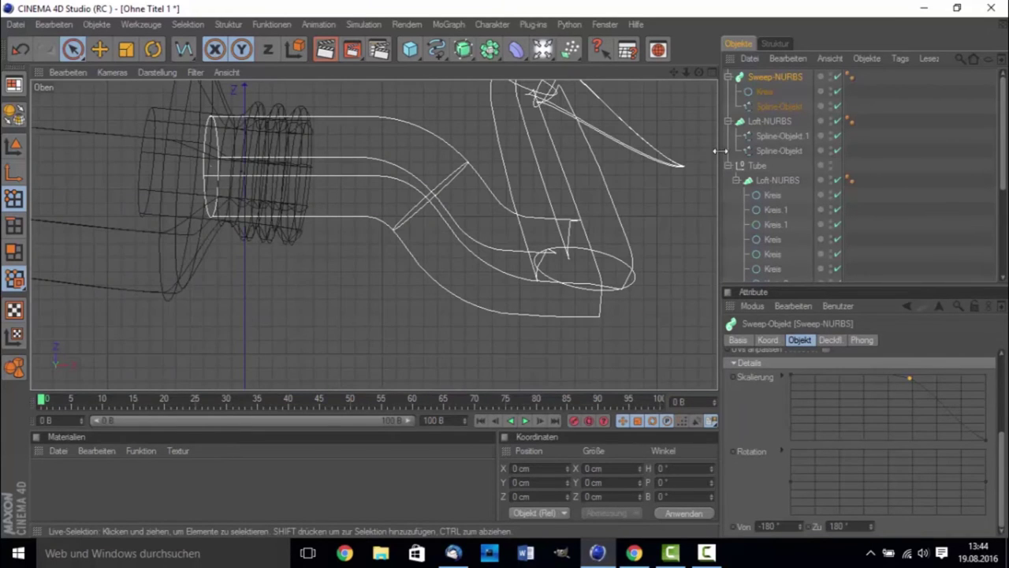
left_click(758, 105)
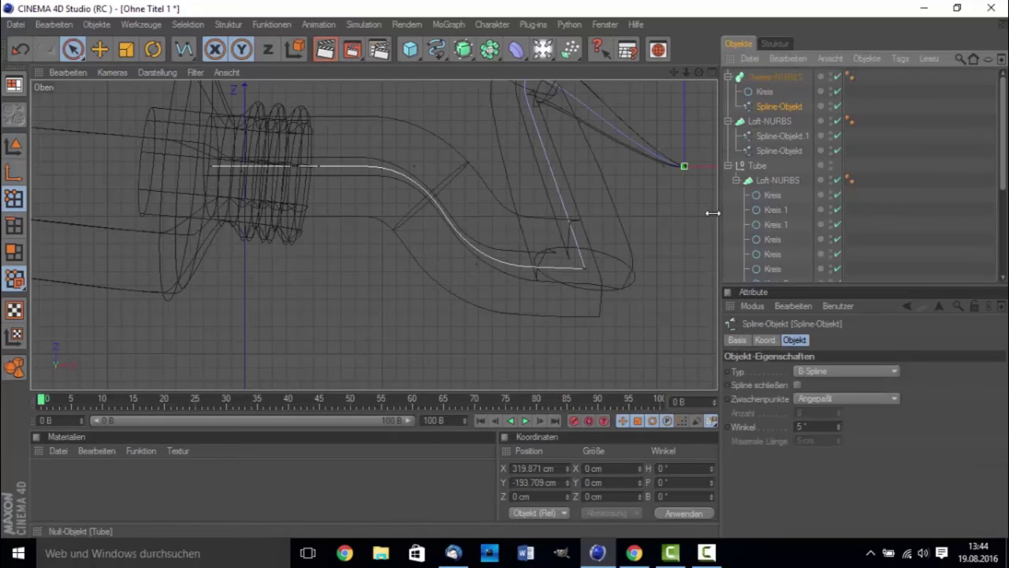
left_click(584, 269)
mouse_move(655, 269)
left_mouse_down()
mouse_move(561, 269)
mouse_move(585, 269)
left_mouse_up()
left_click_drag(514, 228, 513, 158)
left_click_drag(513, 235, 513, 244)
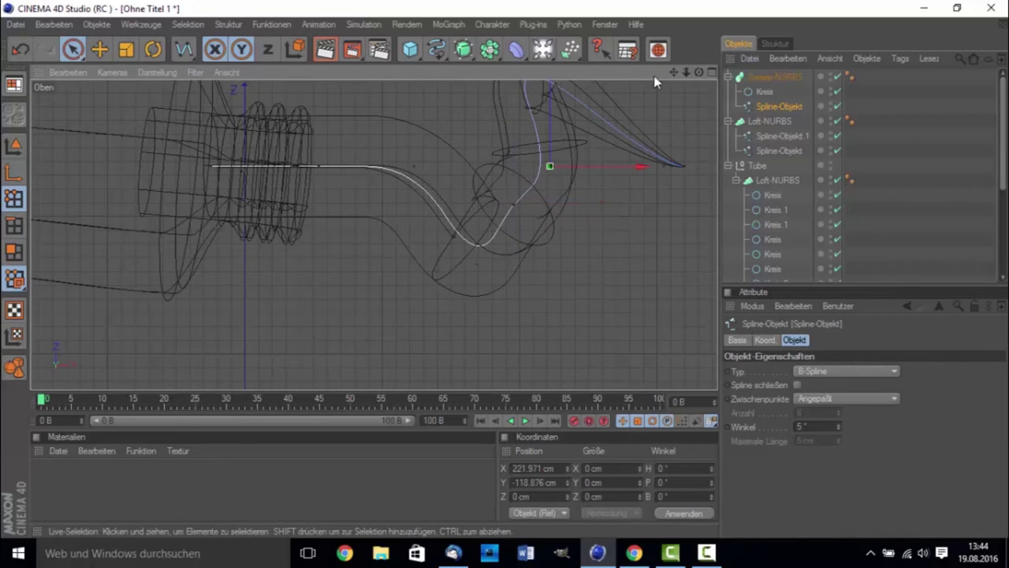
left_click_drag(672, 71, 478, 223)
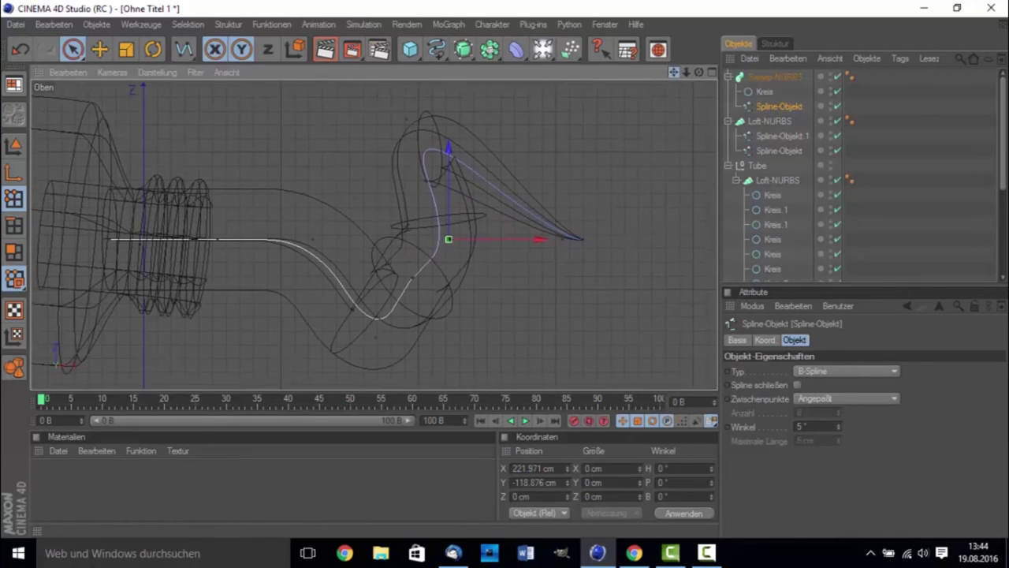
Step: Return to the Perspective view and orbit and zoom around the tube to inspect the strand
middle_click(438, 191)
middle_click(183, 168)
mouse_move(244, 225)
left_mouse_down("alt")
mouse_move(250, 238)
mouse_move(454, 274)
mouse_move(493, 269)
left_mouse_up("alt")
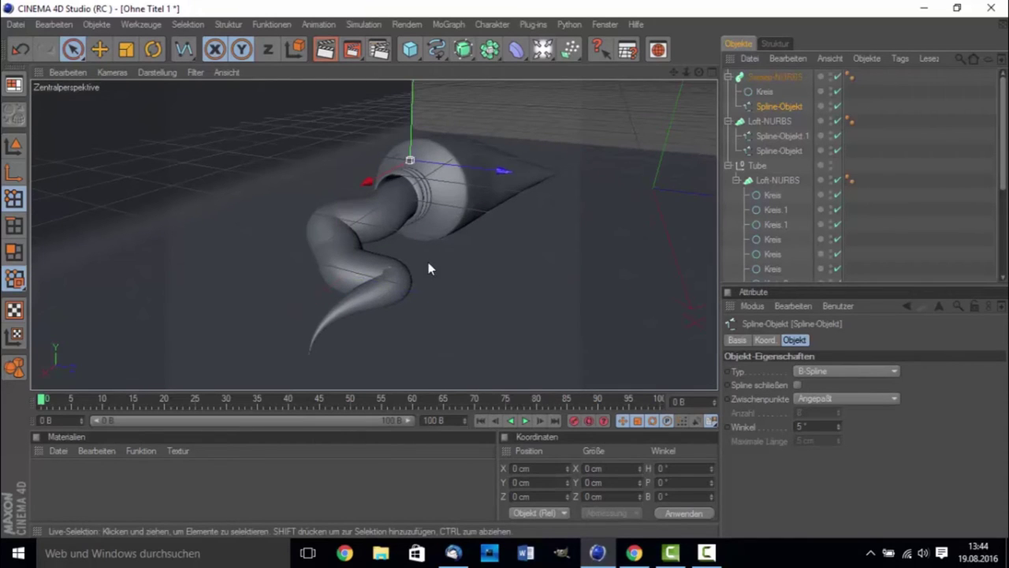
scroll(430, 262, "up", 2)
scroll(435, 256, "up", 2)
scroll(438, 252, "up", 2)
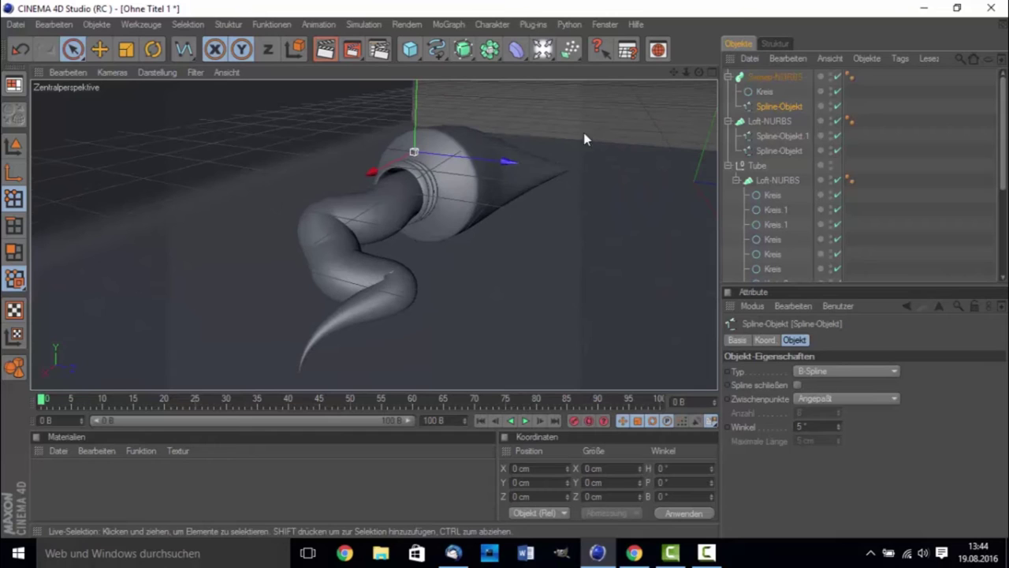
left_click_drag(674, 76, 701, 76)
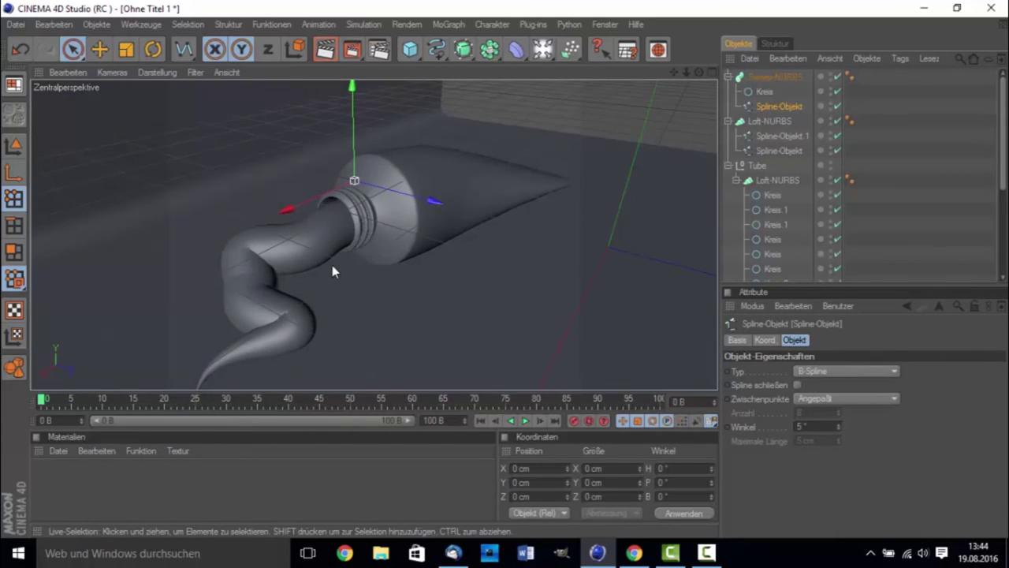
scroll(326, 271, "down", 1)
scroll(325, 271, "down", 1)
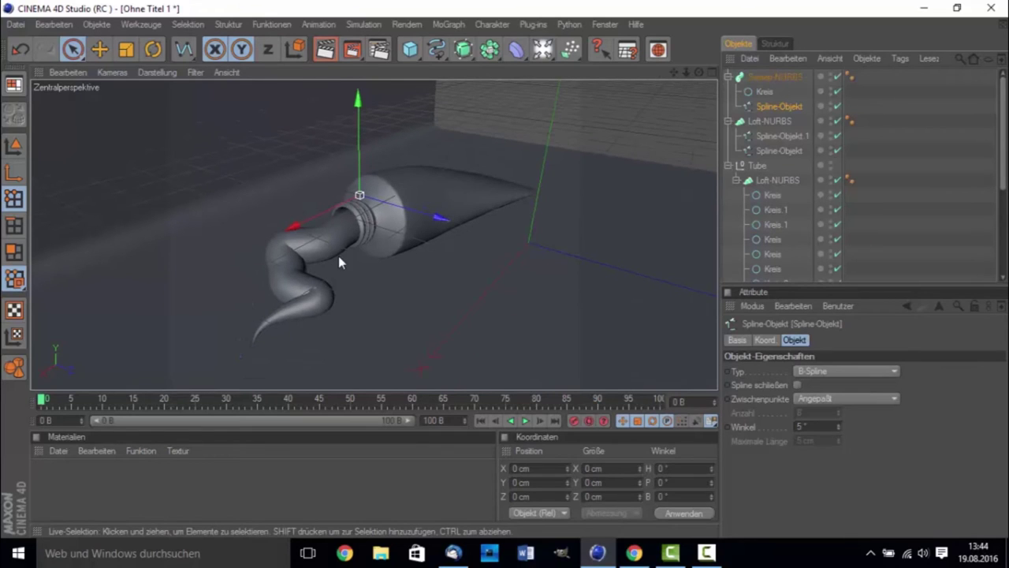
Step: Add a Zylinder (radius 55.158 cm) and scale it down vertically to about 129 cm tall
left_click(409, 50)
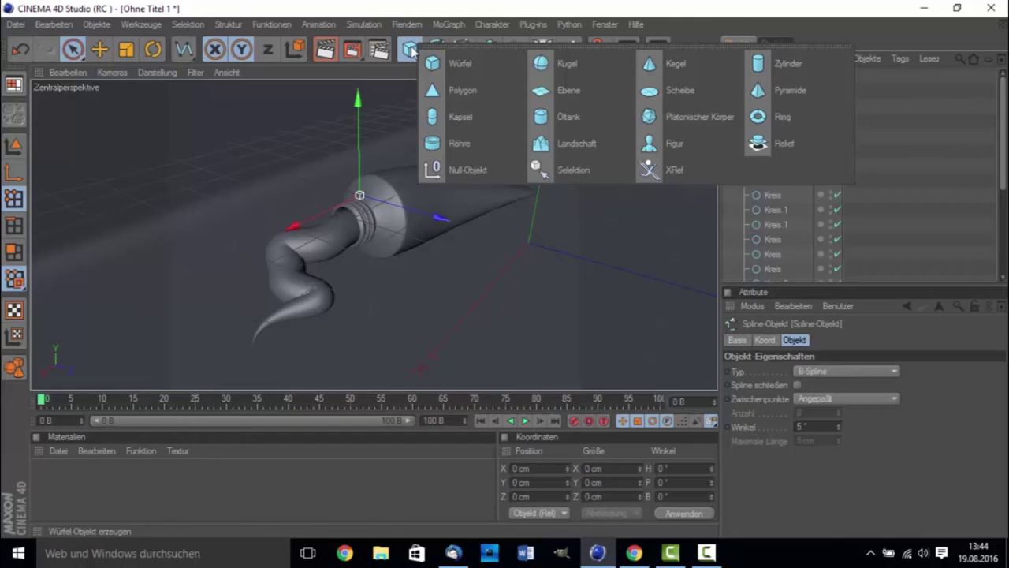
left_click(777, 64)
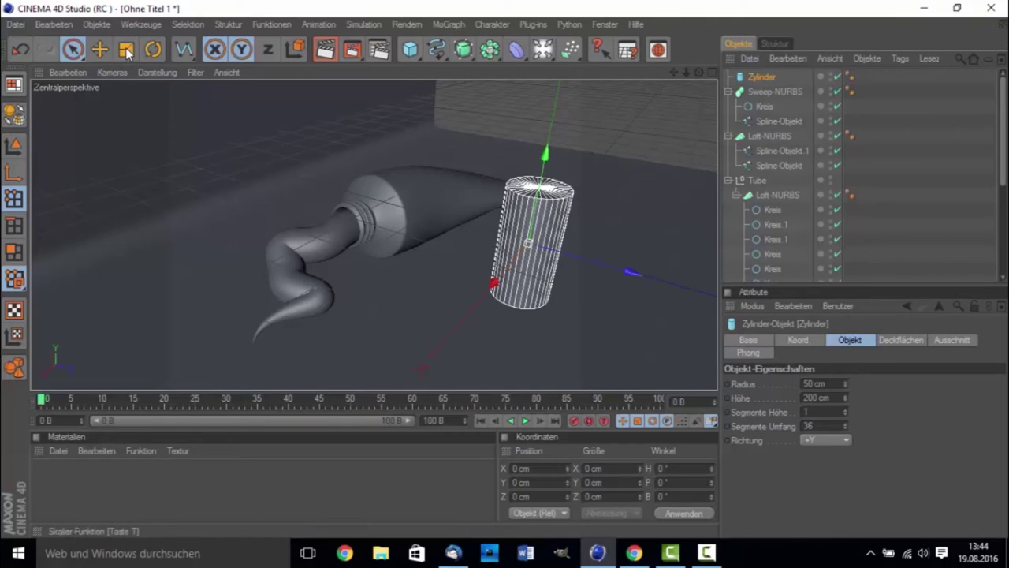
left_click(13, 149)
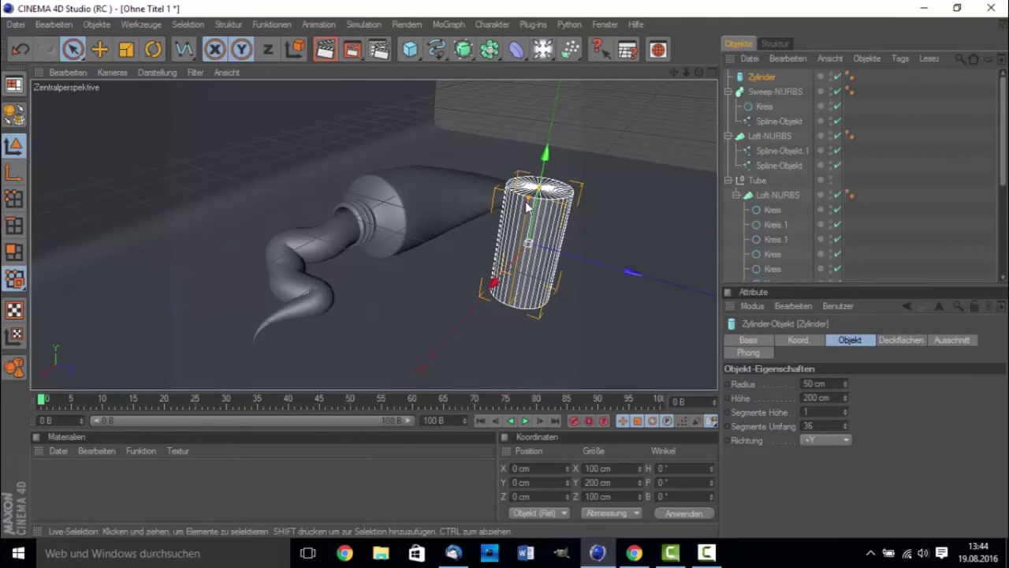
left_click_drag(539, 188, 528, 241)
left_click_drag(536, 202, 536, 207)
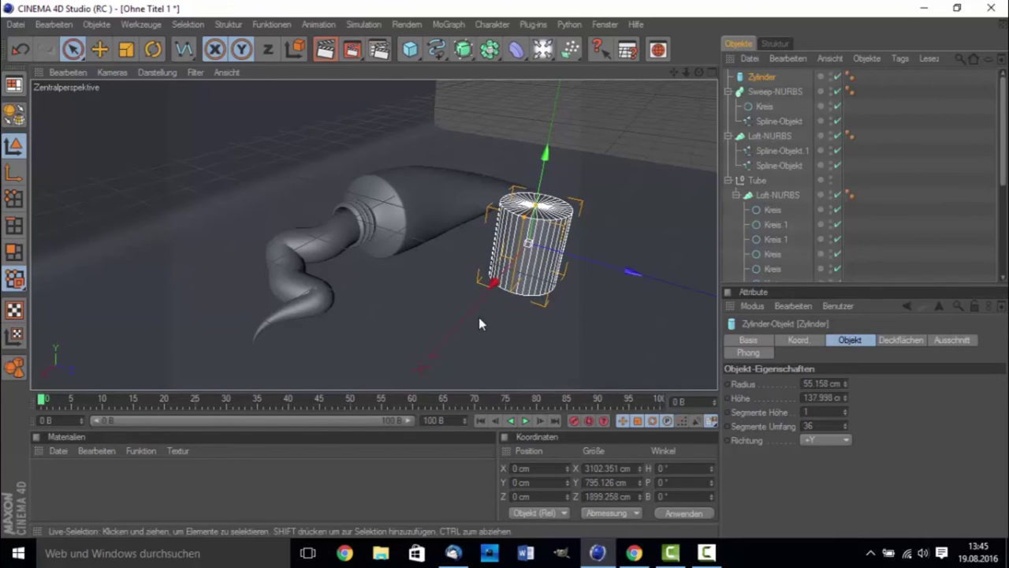
Step: Click around the viewport, ending with the curved backdrop selected
left_click(479, 316)
left_click(543, 220)
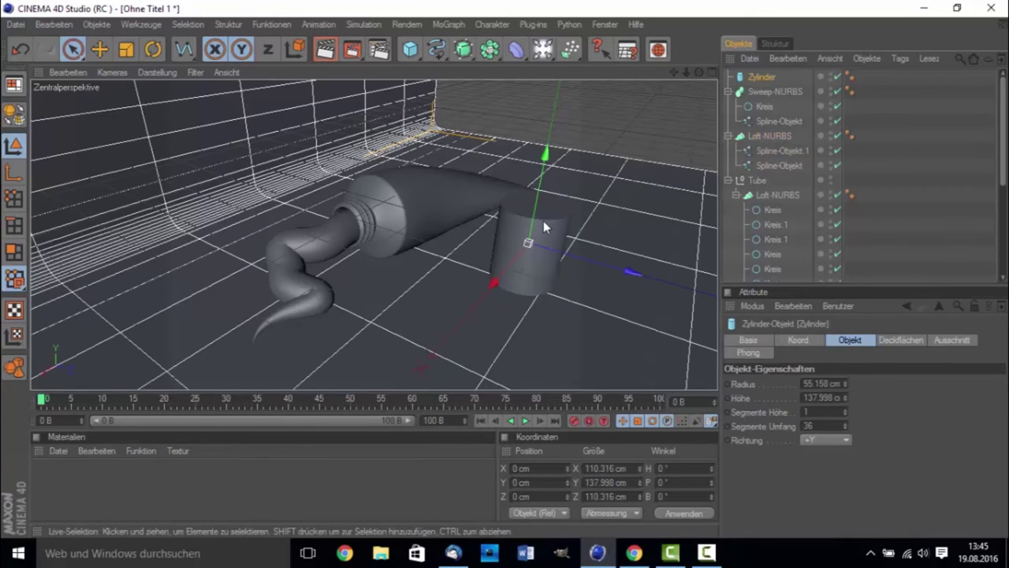
left_click(436, 332)
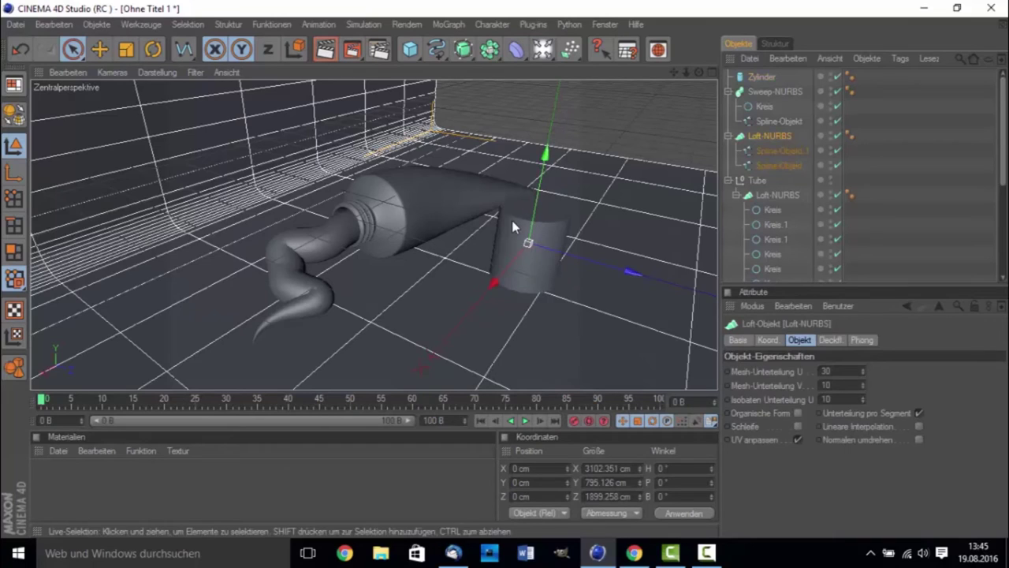
Step: Enable Rundung on the cylinder's Deckflächen with a 3 cm radius
left_click(516, 223)
left_click(889, 341)
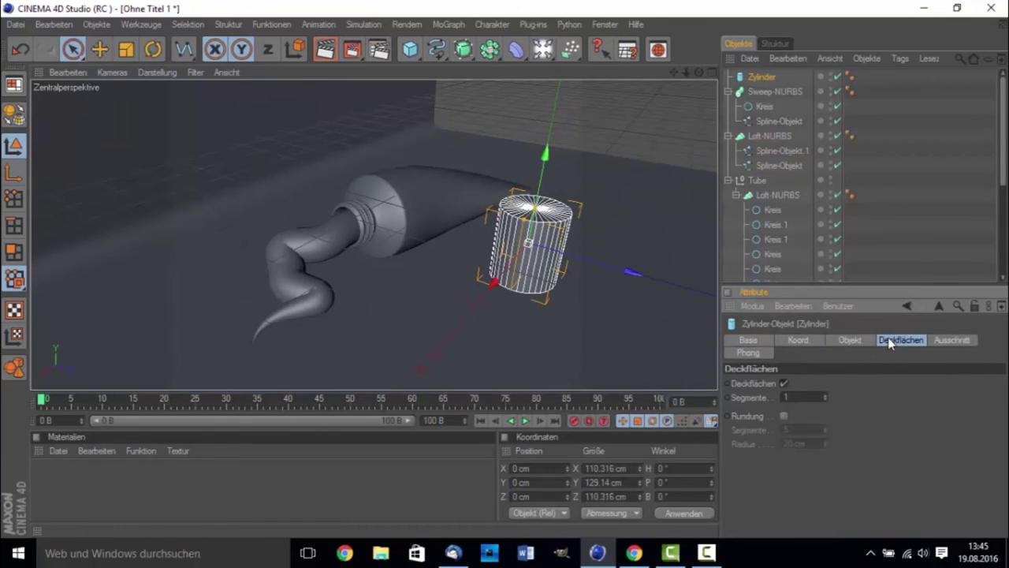
left_click(784, 415)
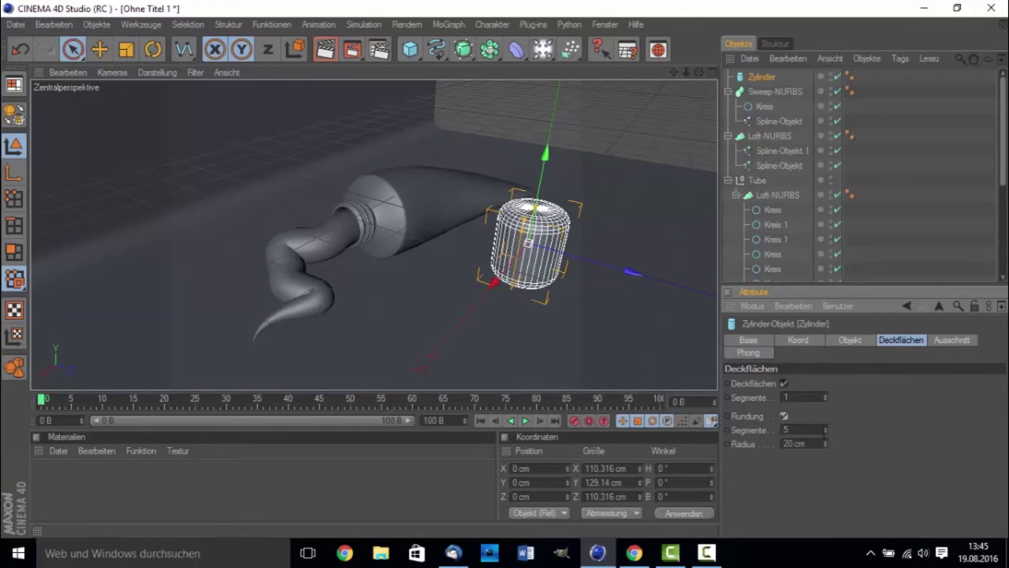
mouse_move(825, 444)
left_mouse_down()
mouse_move(789, 444)
mouse_move(813, 444)
left_mouse_up()
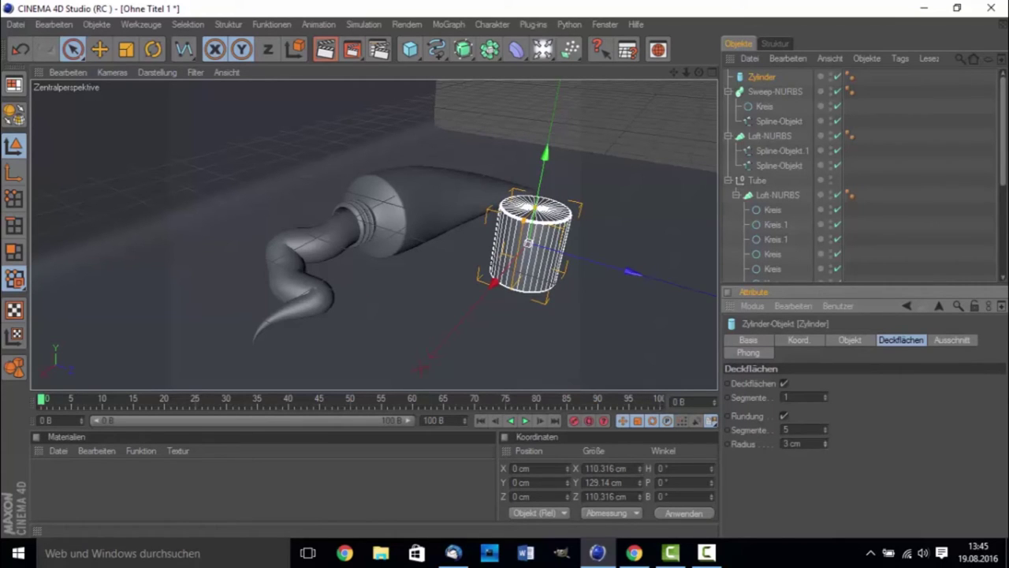
Step: Move the cylinder along its Z axis to Z 23.866 cm, next to the tube
left_click(647, 348)
left_click(561, 238)
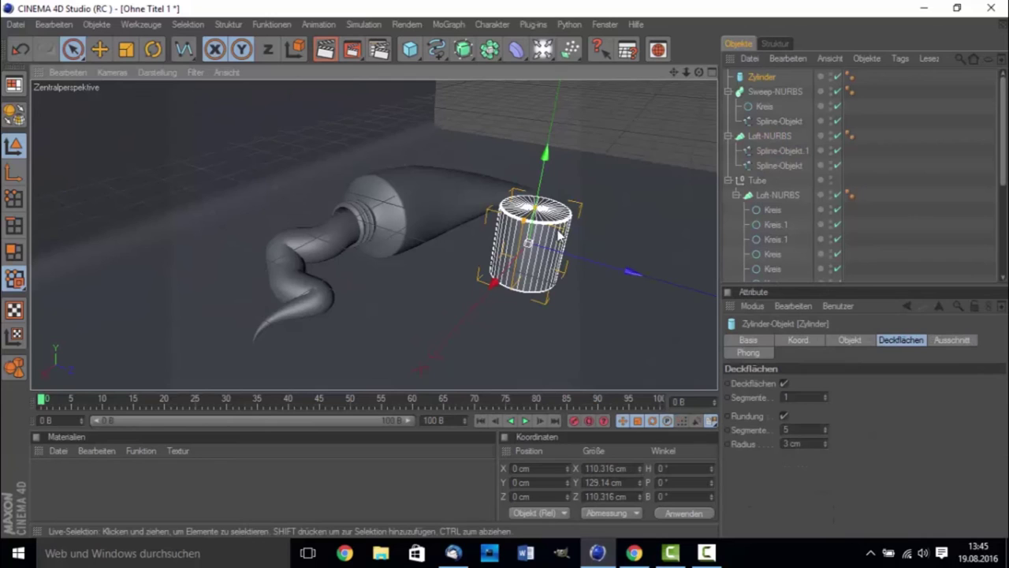
scroll(600, 252, "up", 3)
scroll(647, 268, "down", 3)
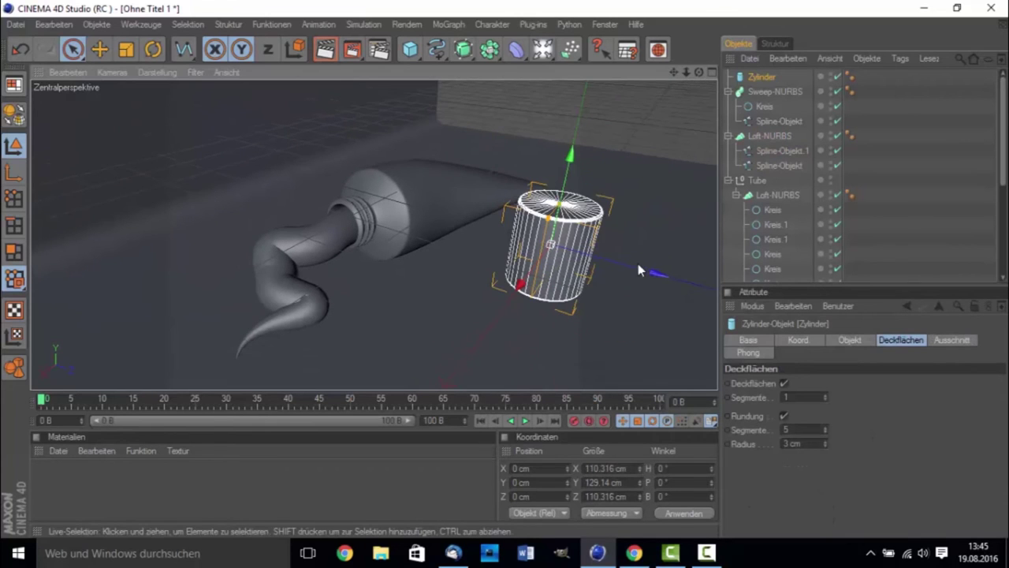
mouse_move(654, 272)
left_mouse_down()
mouse_move(551, 244)
mouse_move(566, 247)
left_mouse_up()
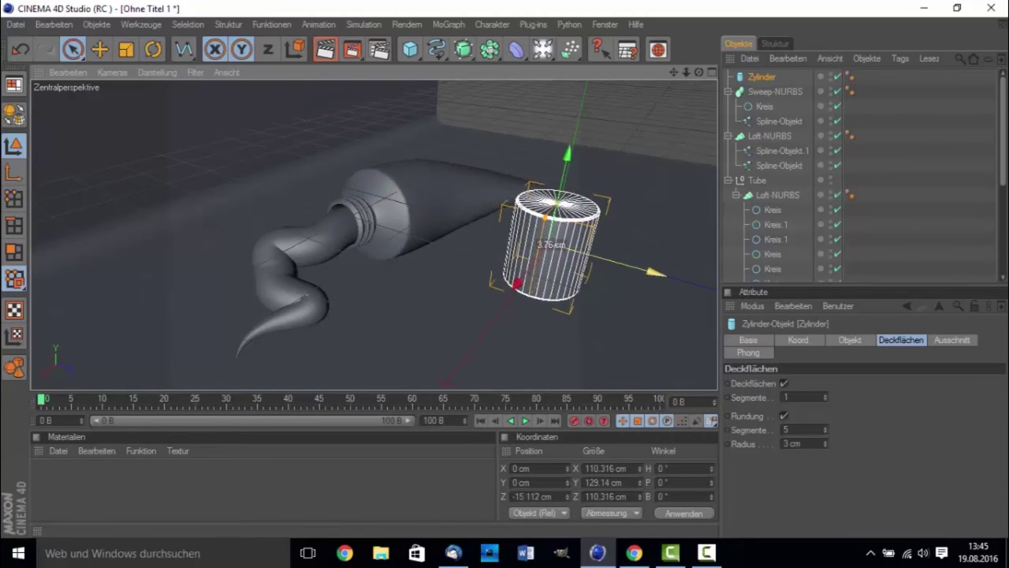
left_click_drag(675, 73, 676, 73)
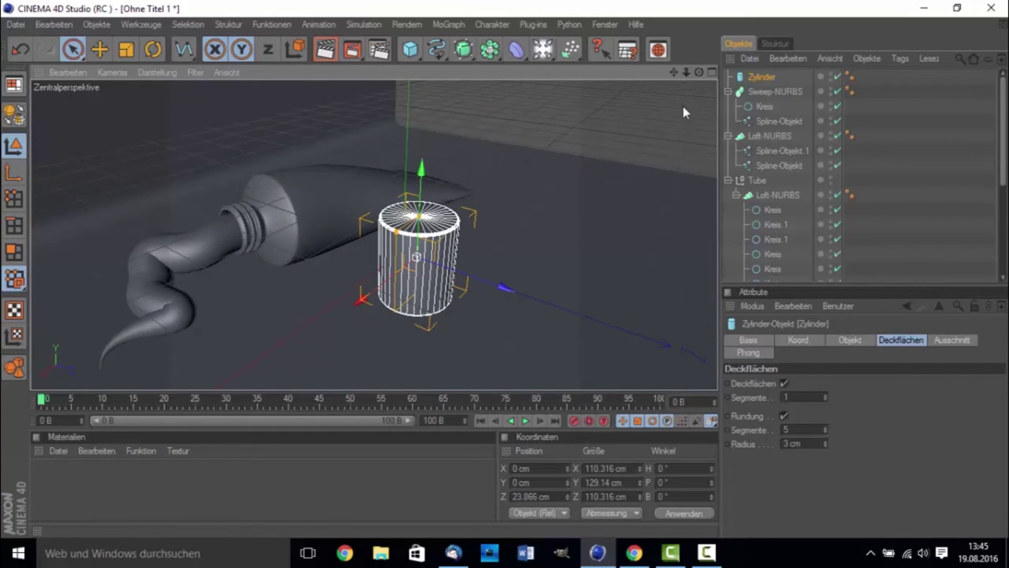
left_click(837, 338)
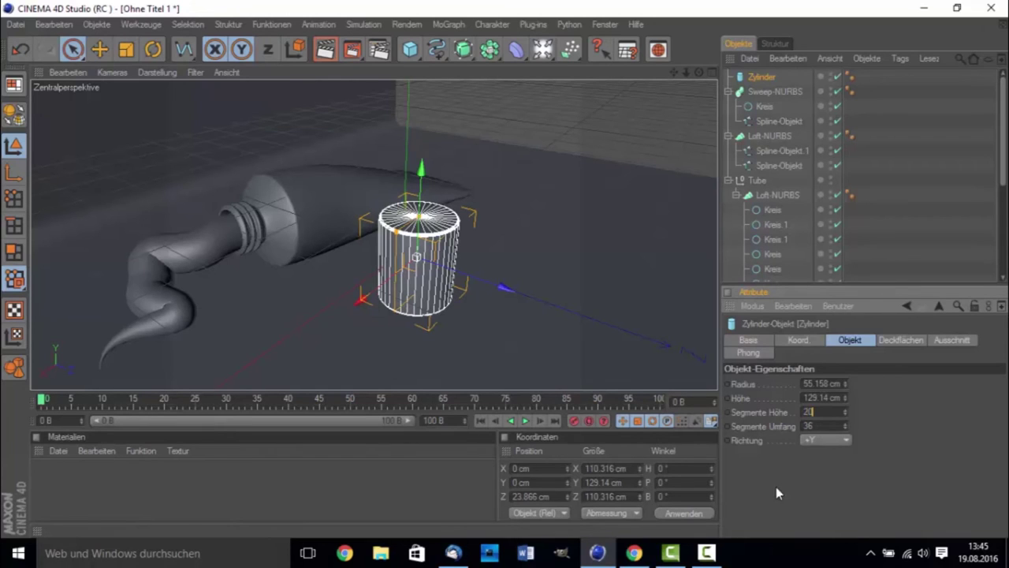
Step: Set the cap cylinder's Segmente Höhe to 6, trying 20, 10 and 5 first, then enter Points mode
type("0")
key("Return")
scroll(409, 299, "up", 2)
scroll(409, 300, "up", 1)
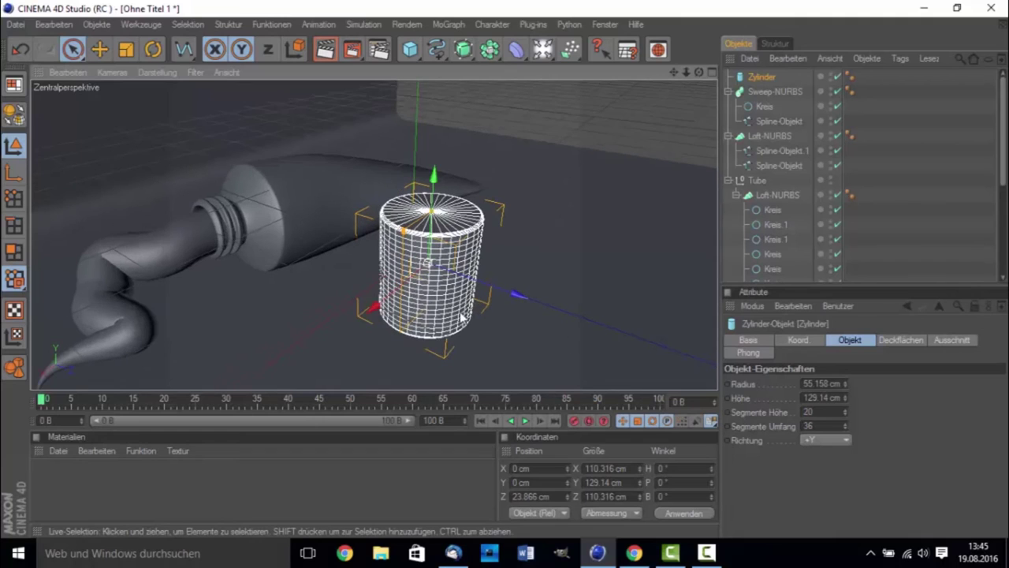
type("10")
key("Return")
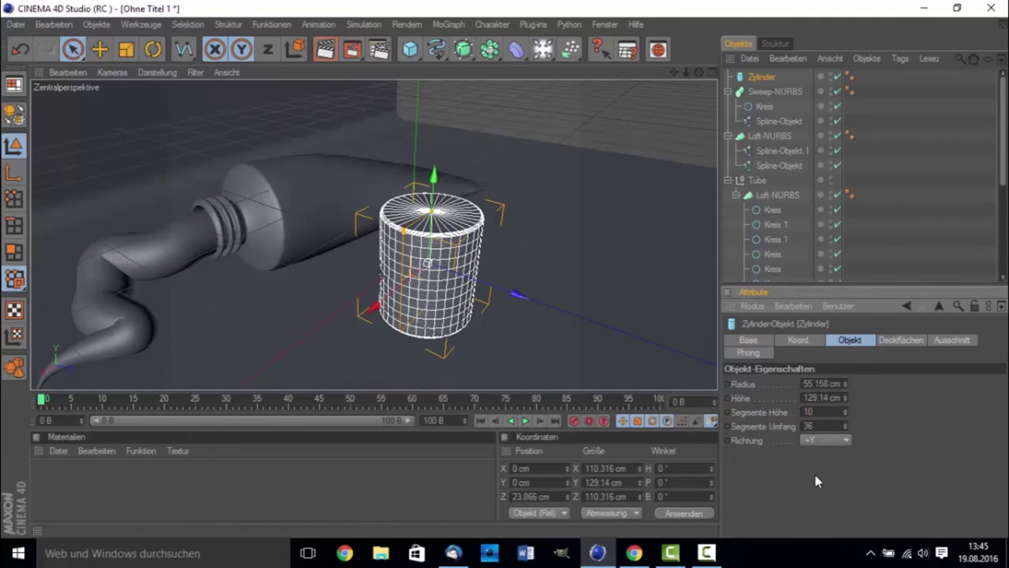
left_click_drag(828, 412, 804, 411)
type("5")
key("Return")
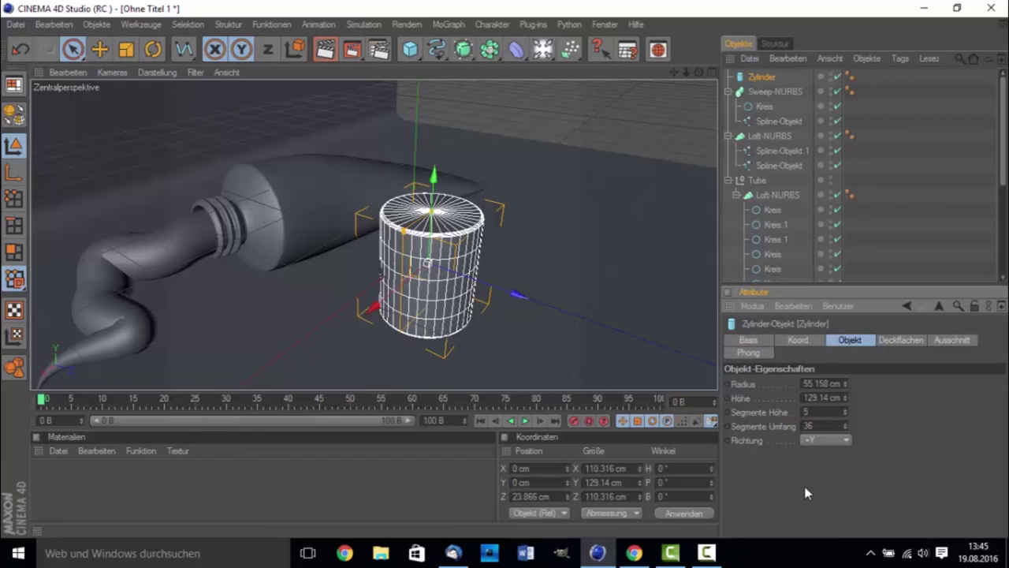
left_click_drag(828, 411, 698, 409)
type("6")
key("Return")
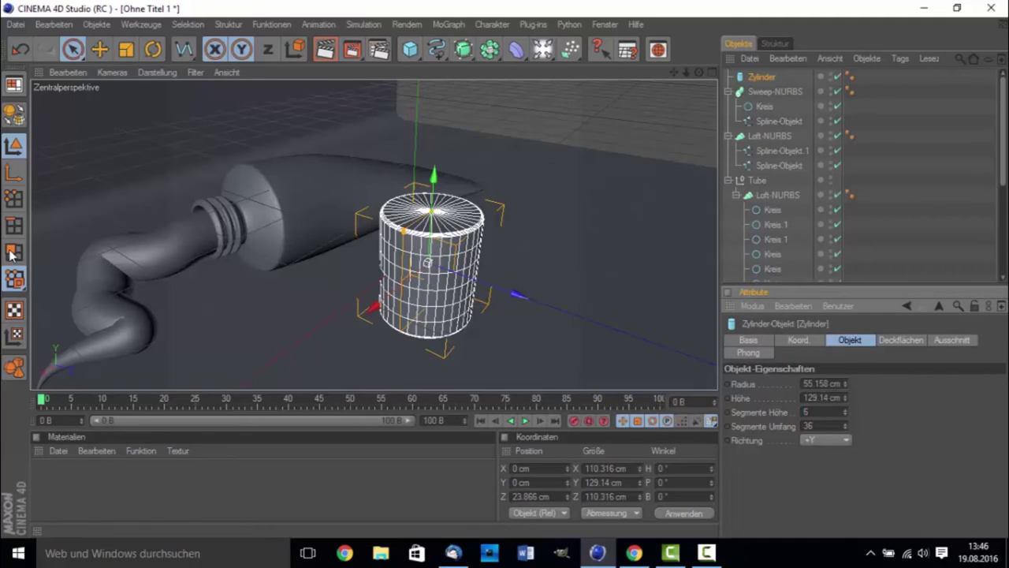
left_click(13, 198)
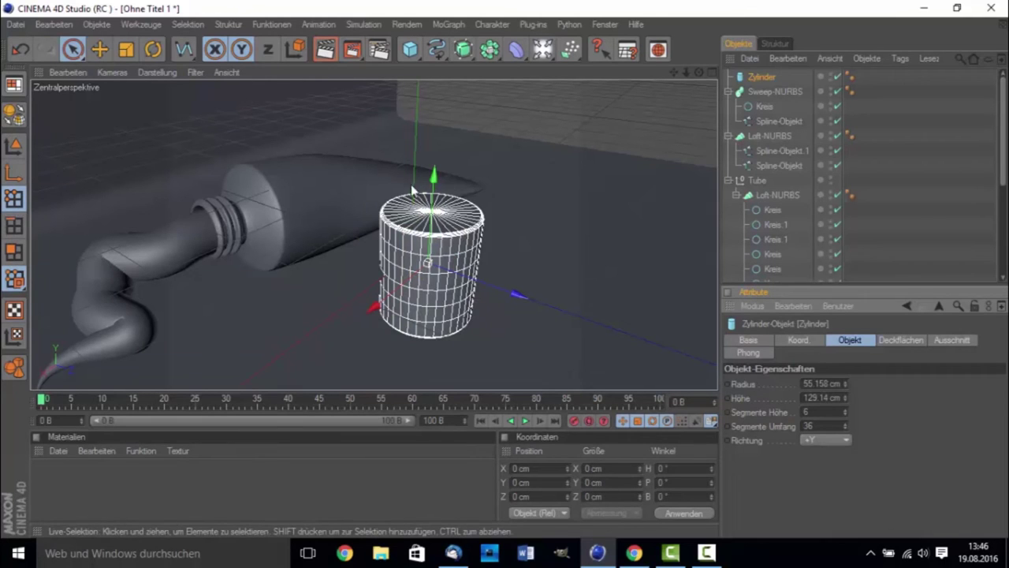
Step: Make the cylinder editable and scale its loop-selected middle ring slightly inward
key("c")
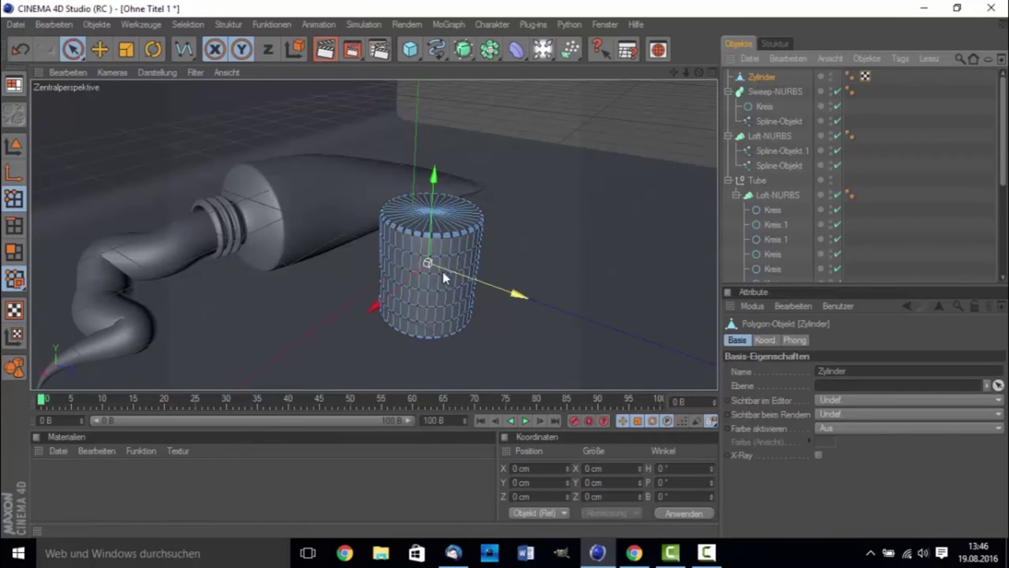
left_click(186, 24)
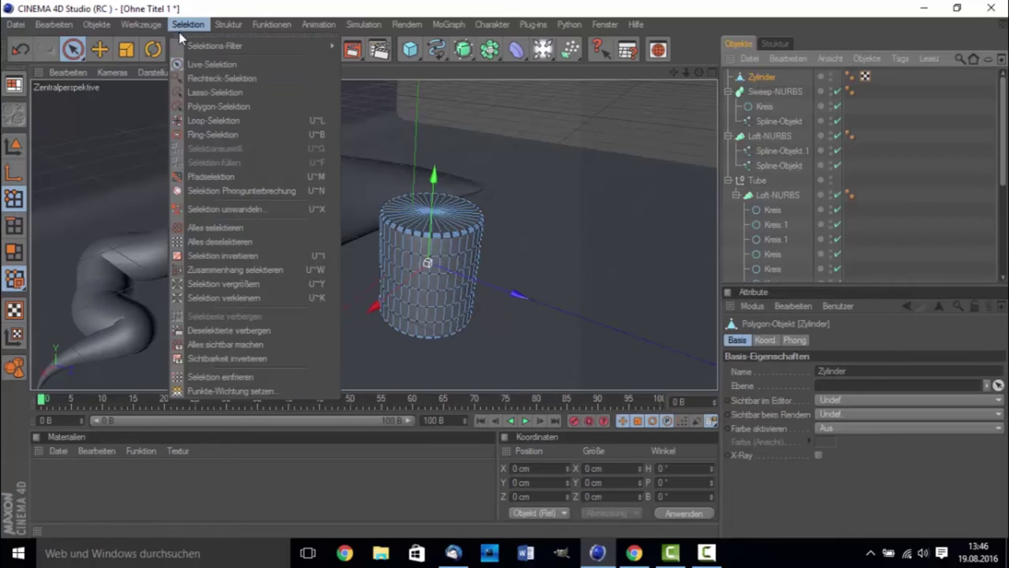
left_click(208, 120)
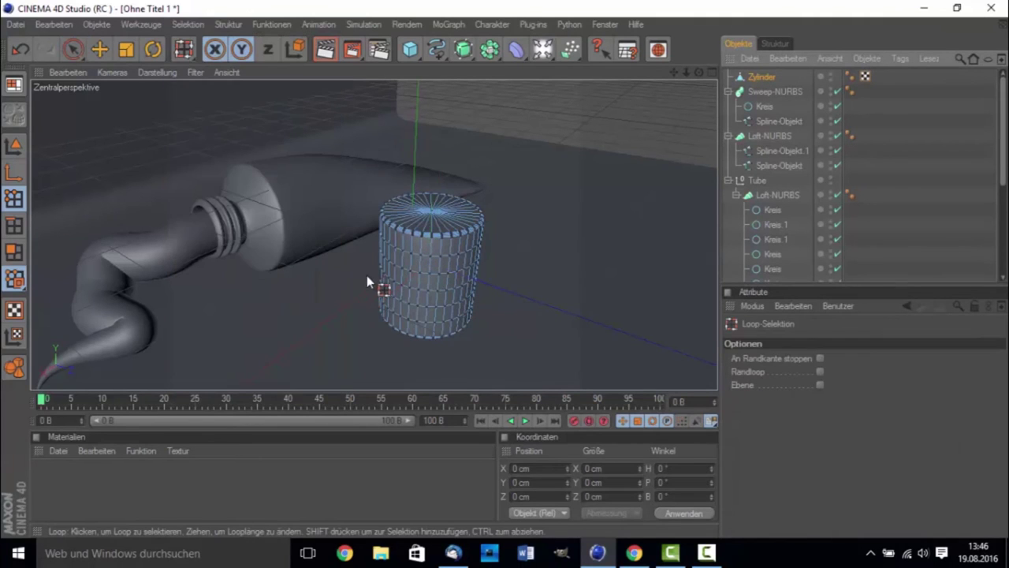
left_click(416, 289)
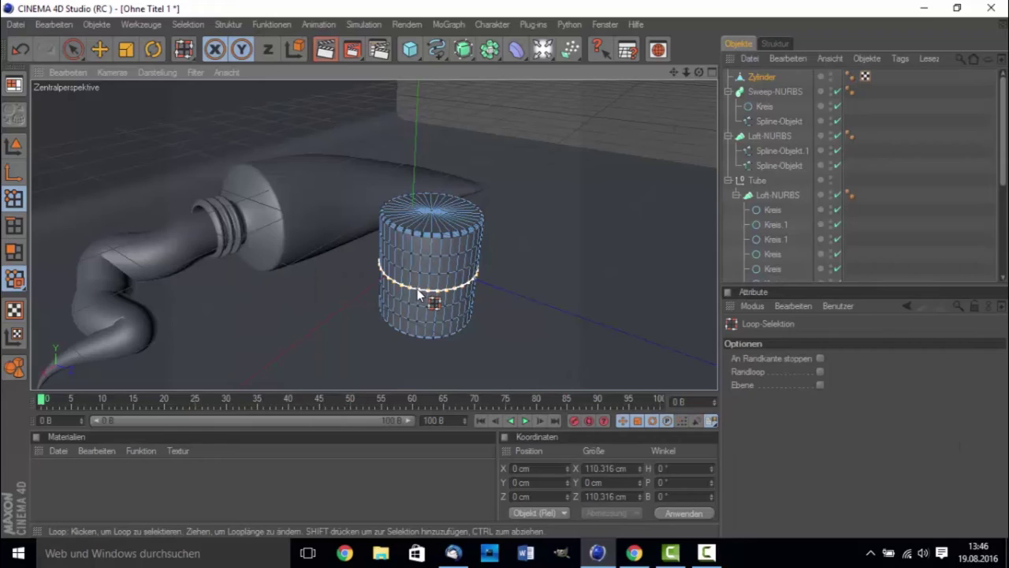
left_click(127, 50)
left_click_drag(432, 265, 423, 269)
Step: Loop-select another edge ring, move it lower, and pinch it inward with Scale
left_click(141, 24)
left_click(183, 28)
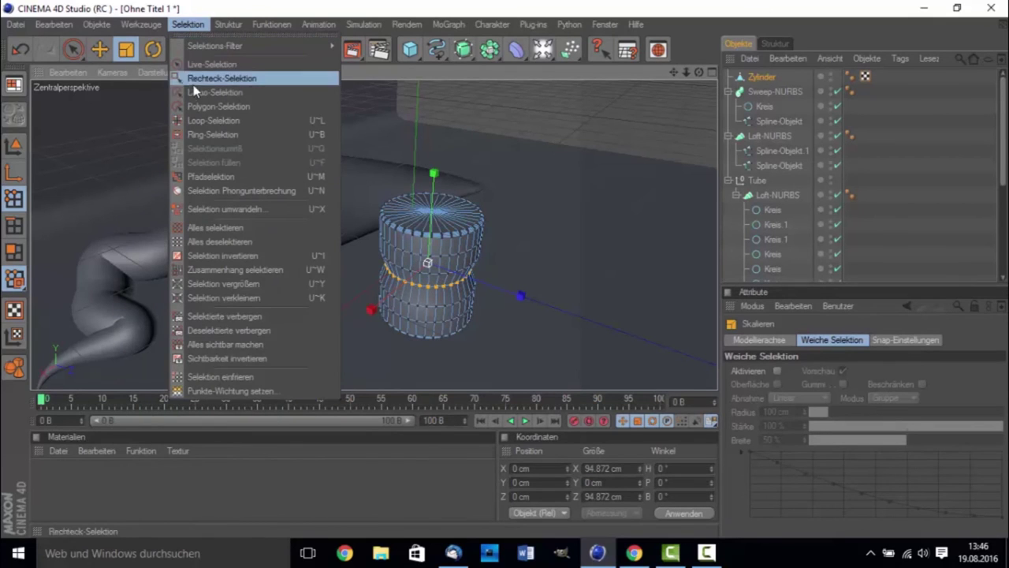
left_click(206, 119)
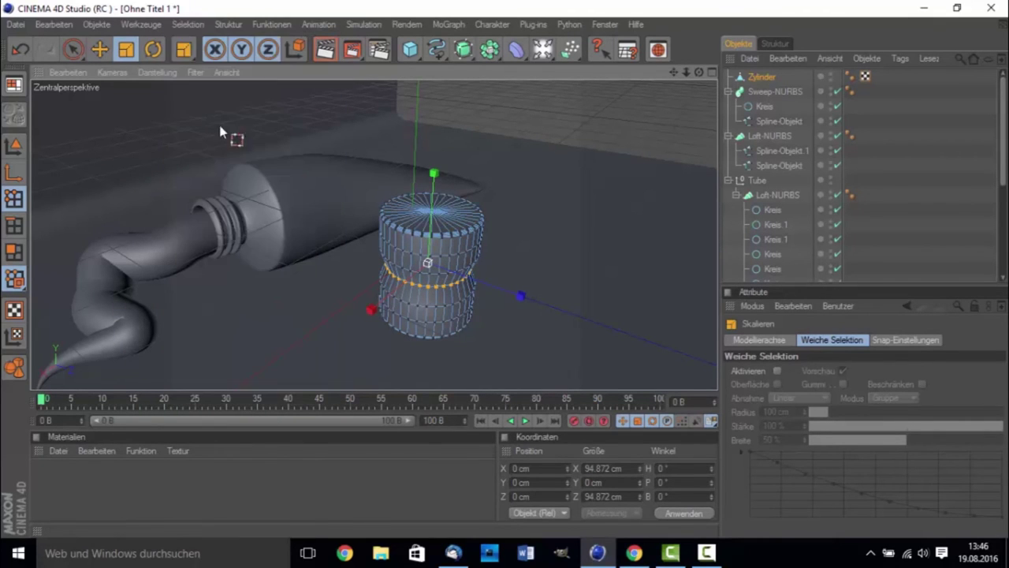
left_click(425, 274)
key("space")
left_click_drag(423, 258, 425, 287)
left_click_drag(425, 247, 425, 242)
key("z")
key("space")
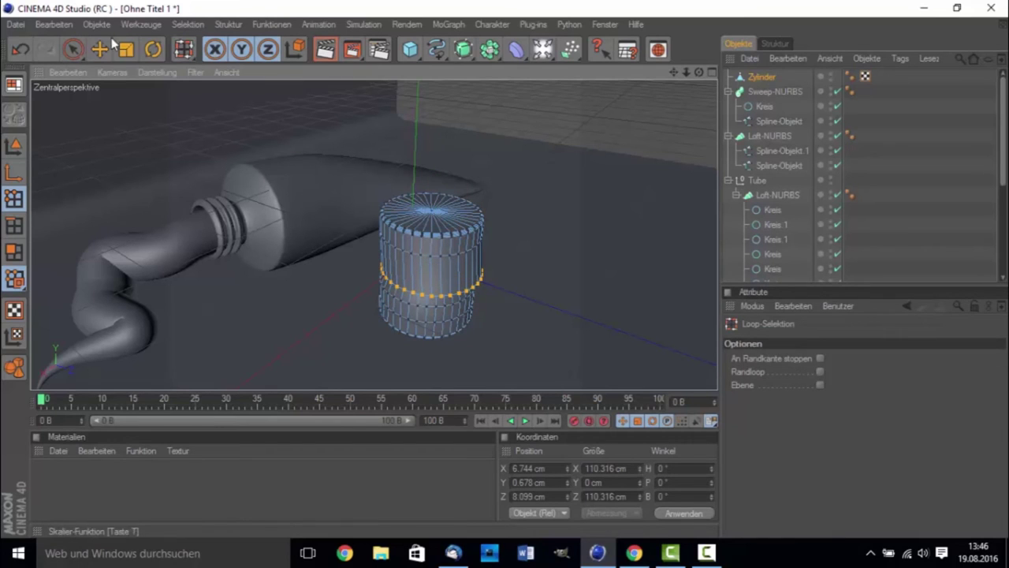
left_click(124, 48)
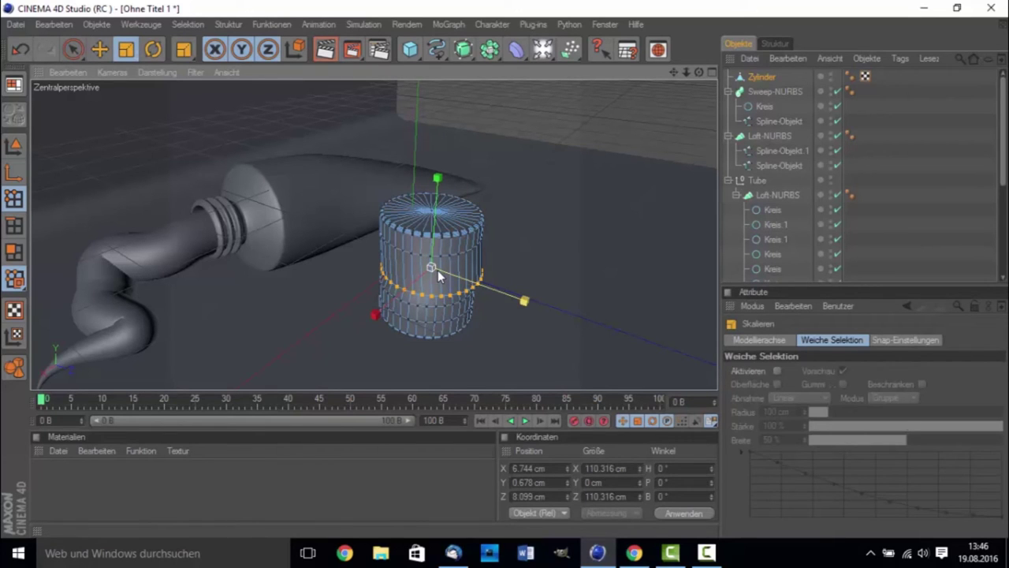
mouse_move(438, 269)
left_mouse_down()
mouse_move(378, 270)
mouse_move(428, 287)
left_mouse_up()
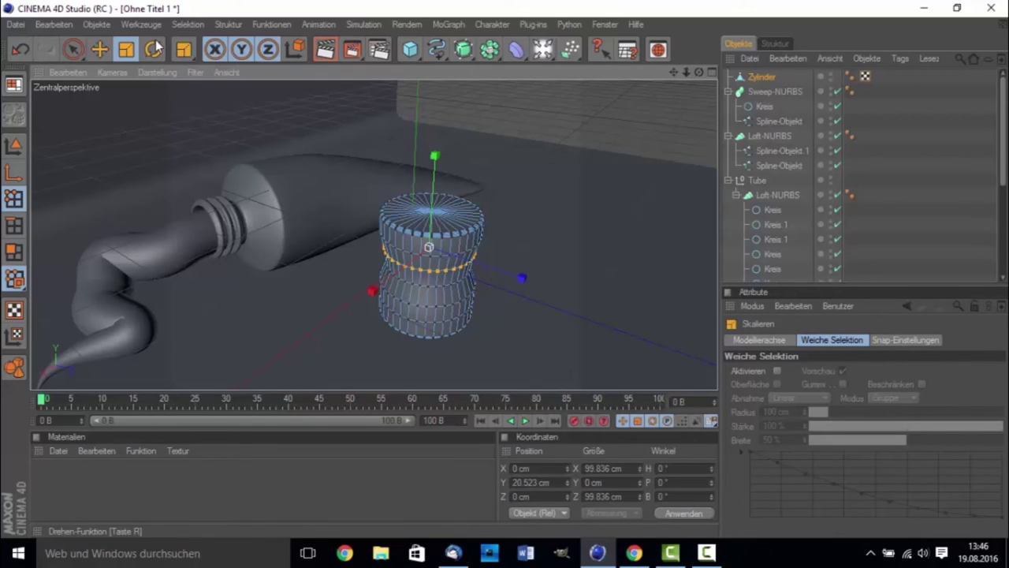
Step: Loop-select the lower ring, shrink it to about 99 cm, and return to Model mode
left_click(187, 24)
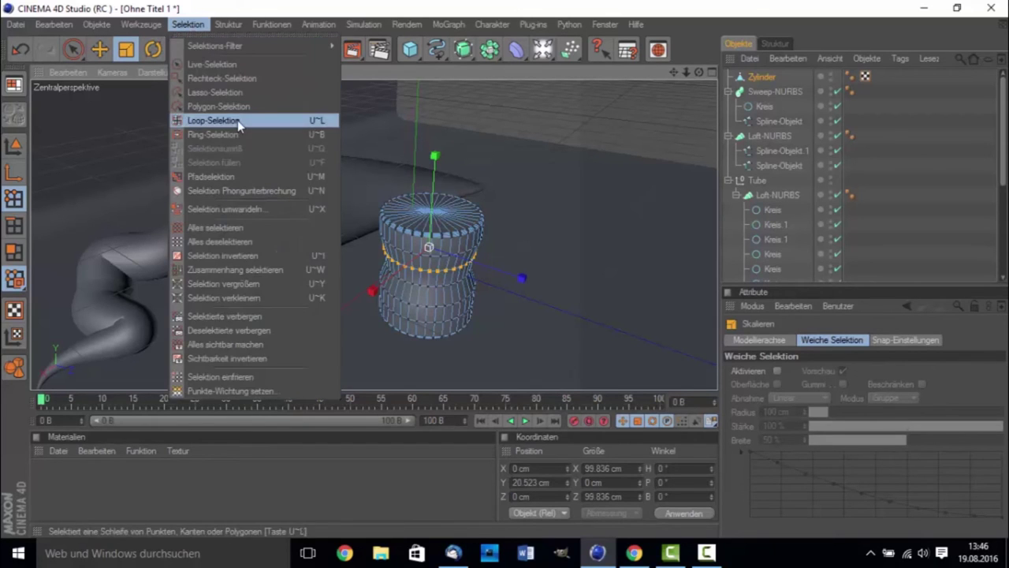
left_click(238, 120)
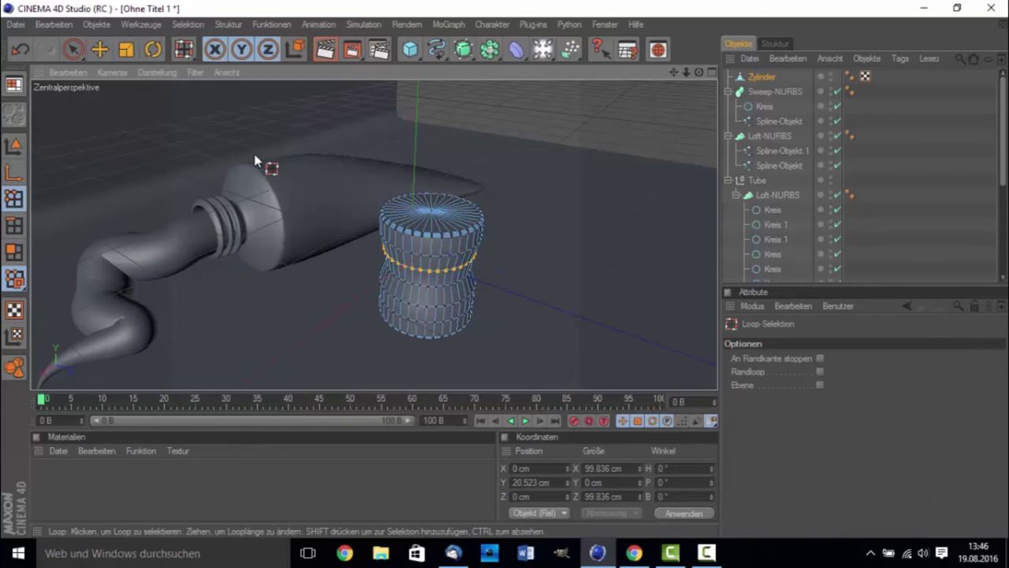
left_click(413, 304)
left_click(126, 49)
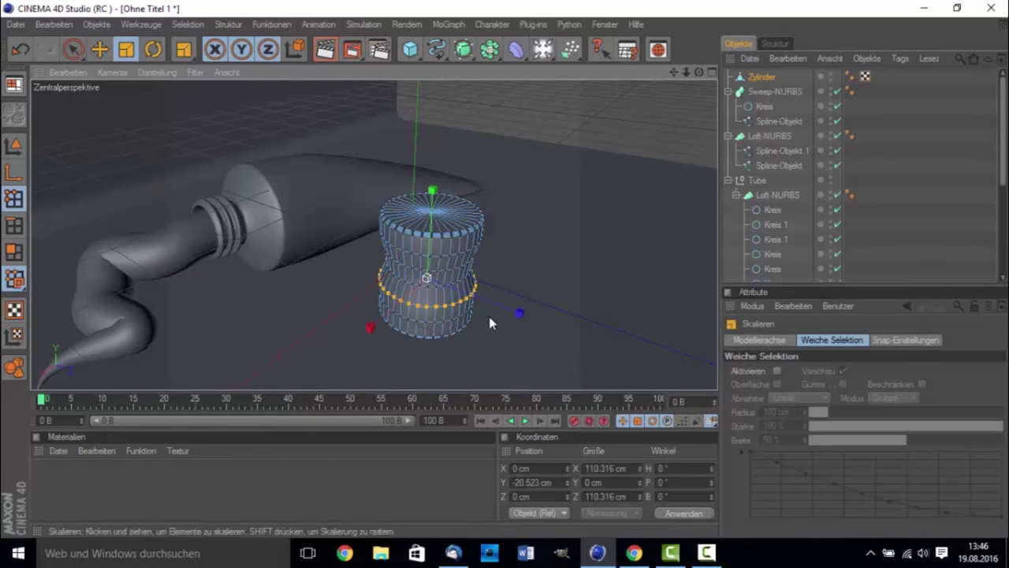
mouse_move(427, 280)
left_mouse_down()
mouse_move(418, 280)
mouse_move(427, 280)
left_mouse_up()
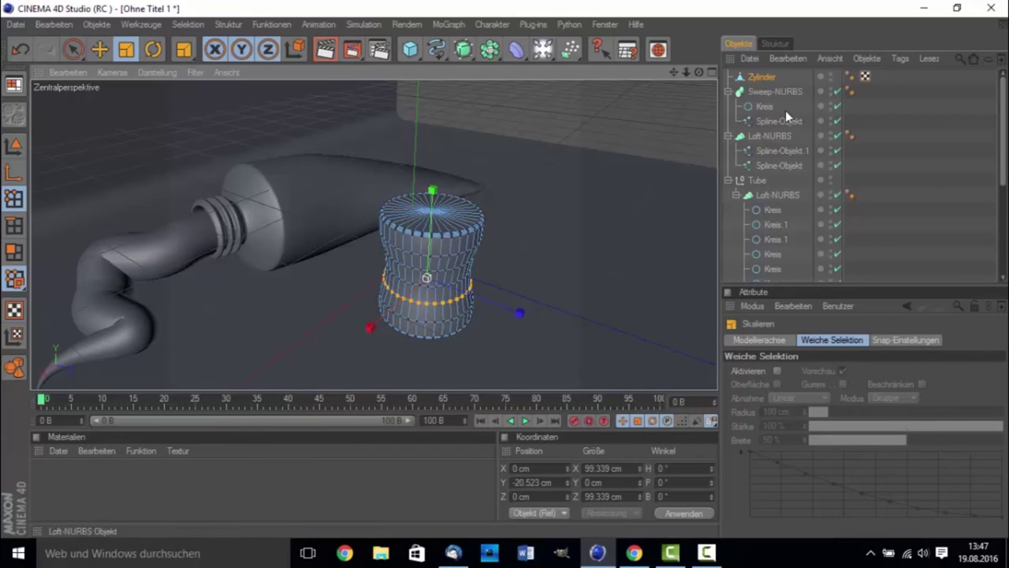
left_click(772, 76)
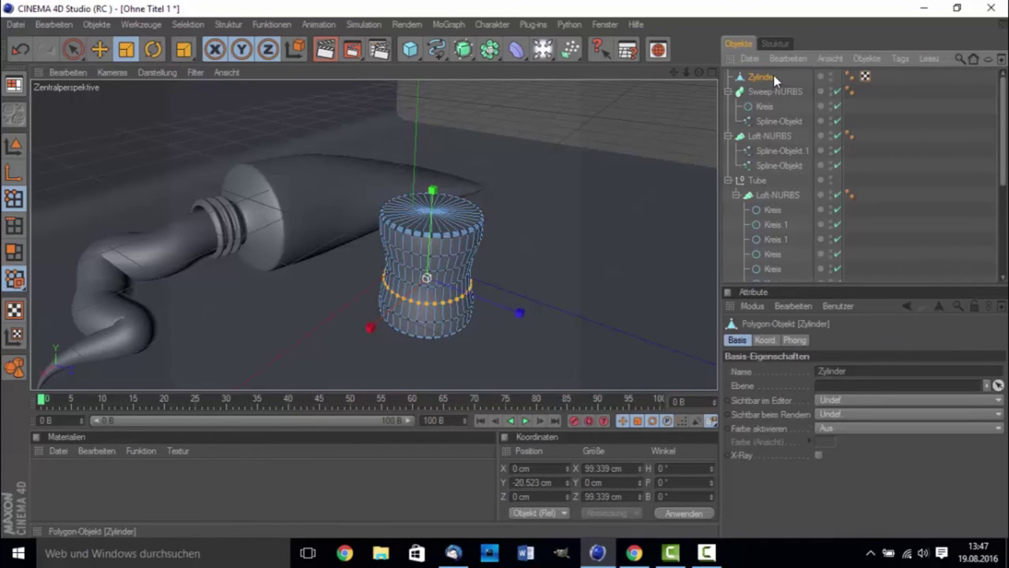
left_click(13, 144)
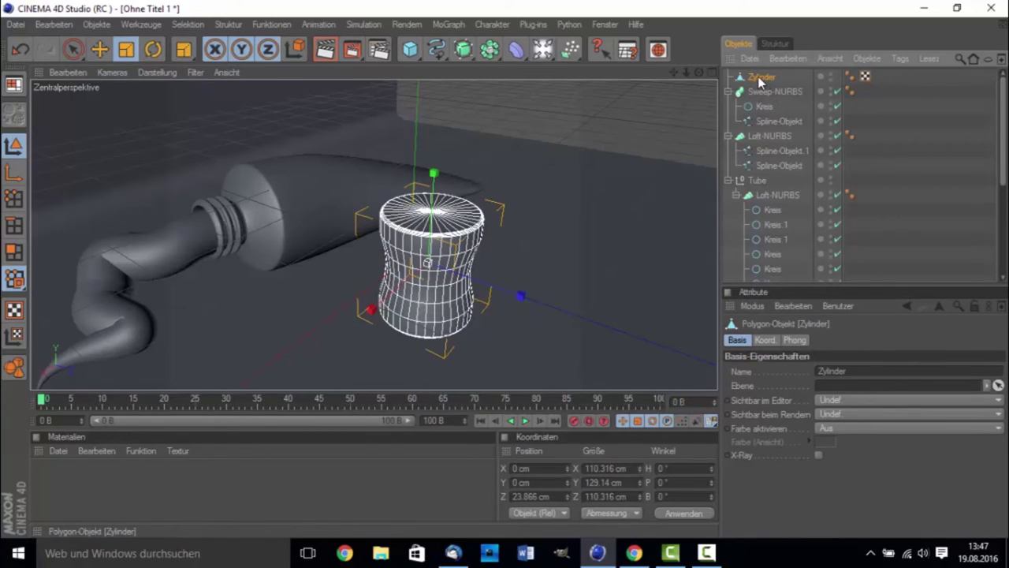
Step: Put the cylinder and the Sweep-NURBS paste strand inside the Tube group
left_click_drag(760, 78, 761, 180)
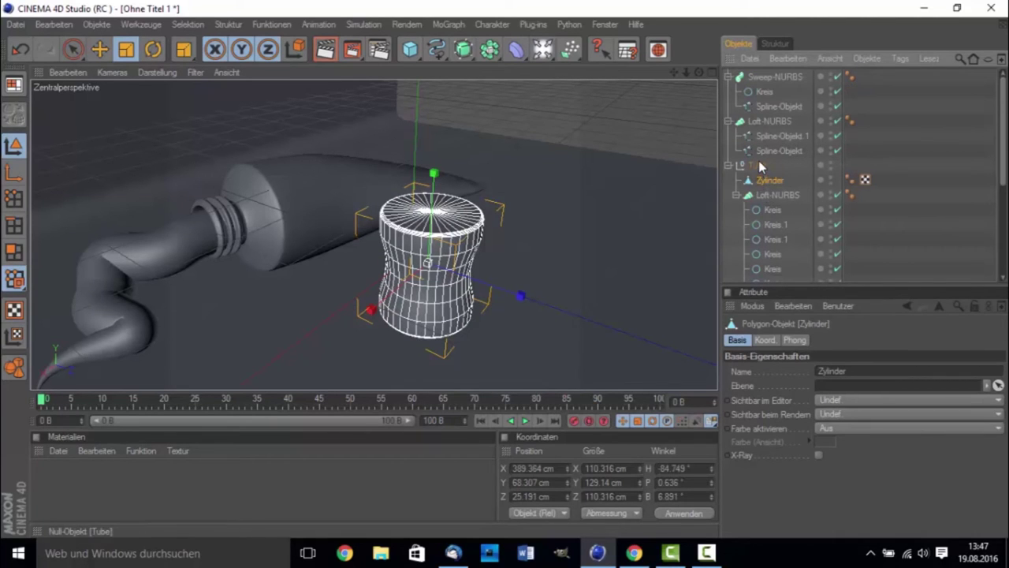
left_click(758, 166)
left_click(767, 77)
left_click_drag(767, 77, 763, 170)
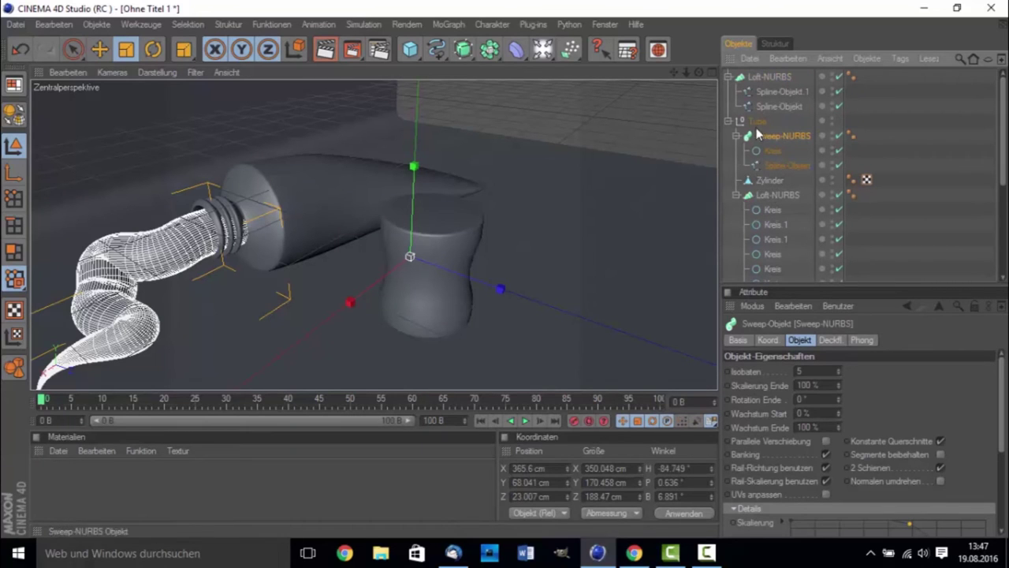
left_click(757, 121)
Step: Move the cap down in the front view and out to the left in perspective
mouse_move(273, 122)
left_mouse_down("alt")
mouse_move(342, 205)
mouse_move(487, 192)
left_mouse_up("alt")
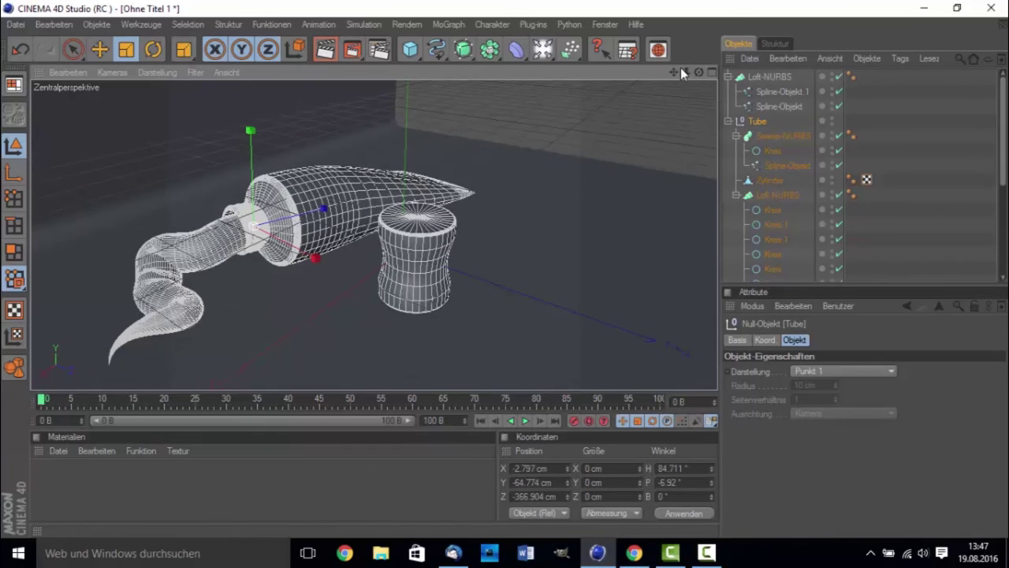
left_click_drag(674, 72, 615, 189)
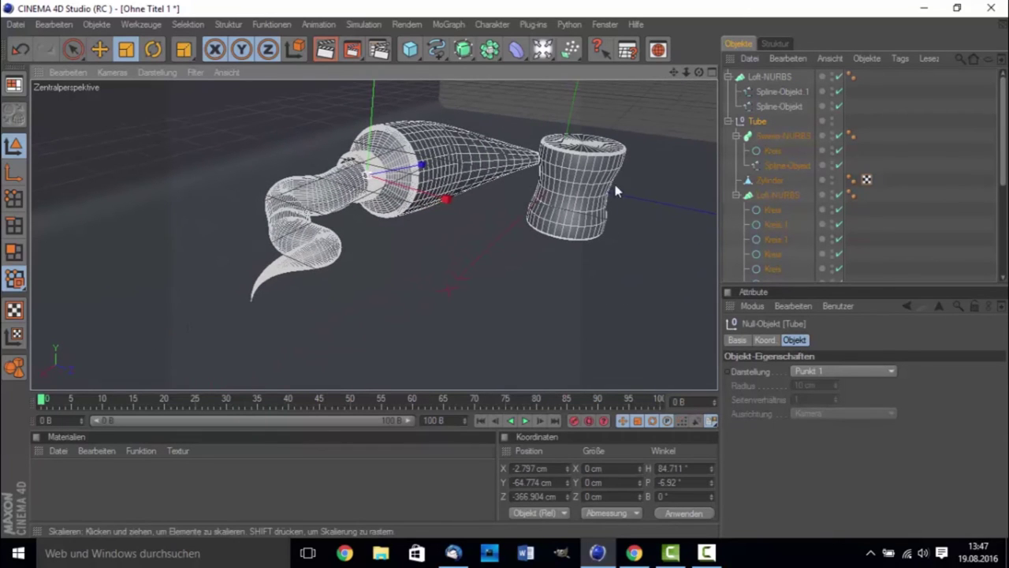
left_click(611, 190)
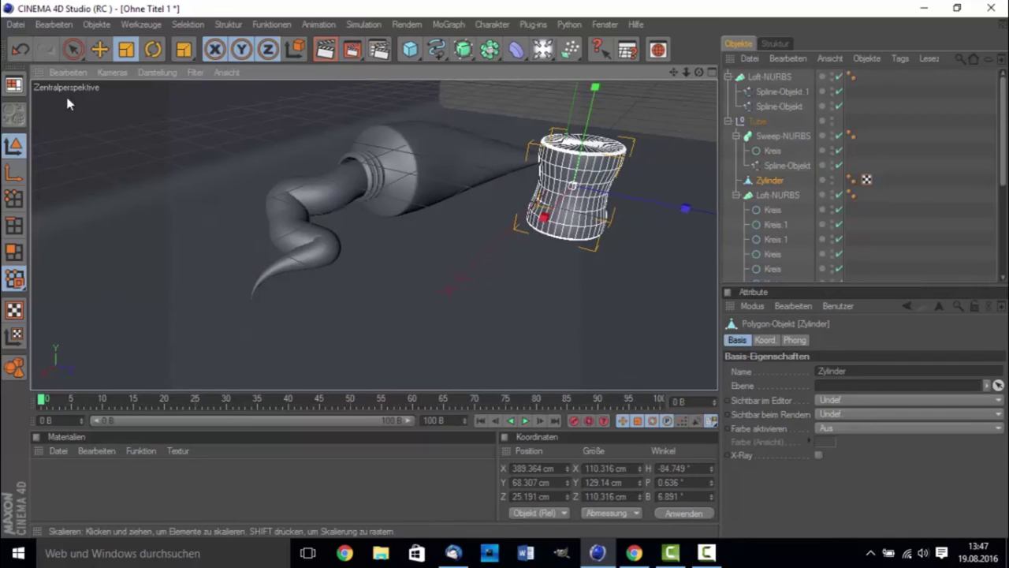
left_click(73, 49)
middle_click(272, 127)
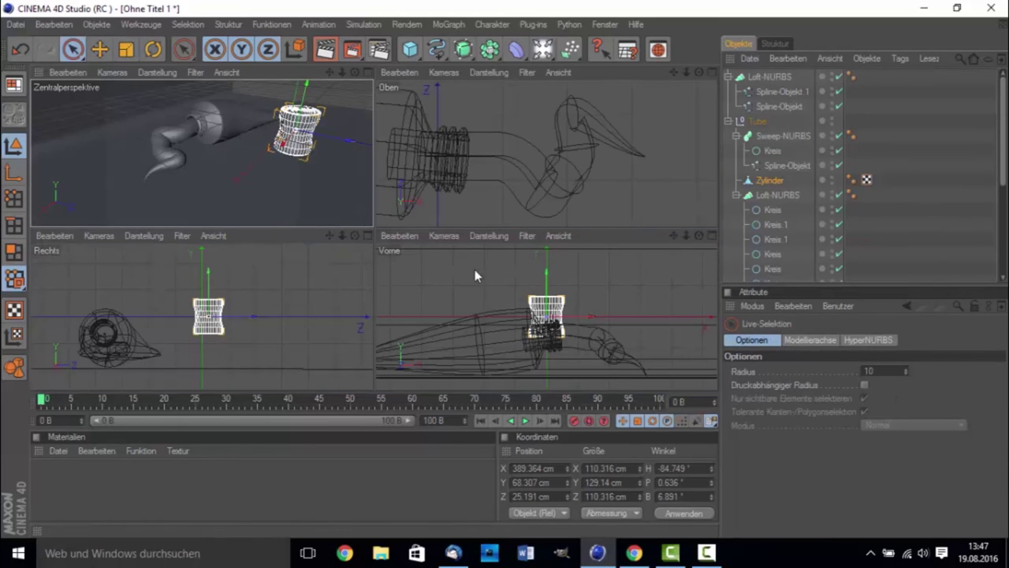
left_click_drag(551, 303, 539, 290)
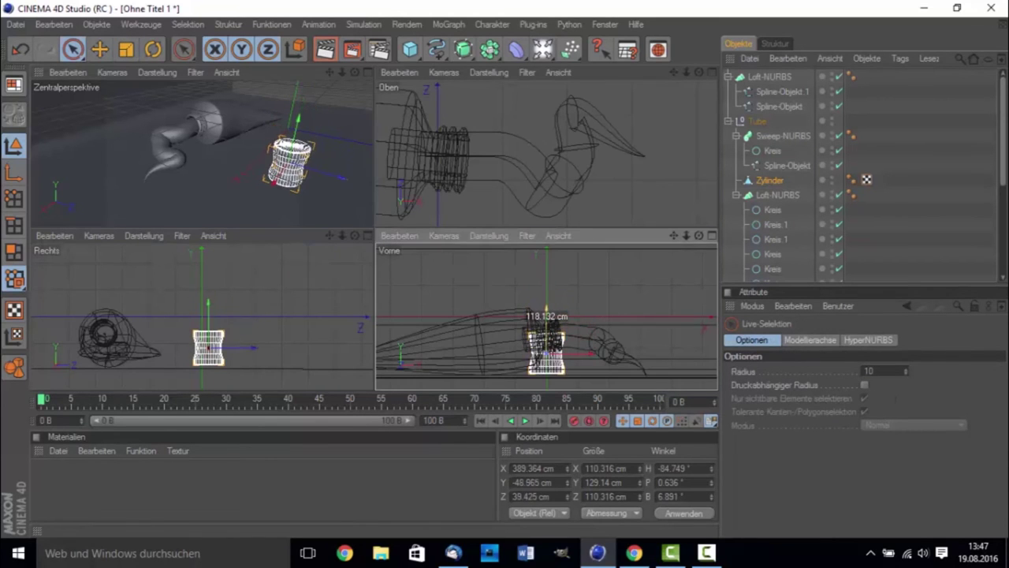
mouse_move(303, 183)
left_mouse_down()
mouse_move(148, 124)
mouse_move(142, 110)
left_mouse_up()
mouse_move(205, 142)
left_mouse_down("alt")
mouse_move(140, 139)
mouse_move(115, 115)
left_mouse_up("alt")
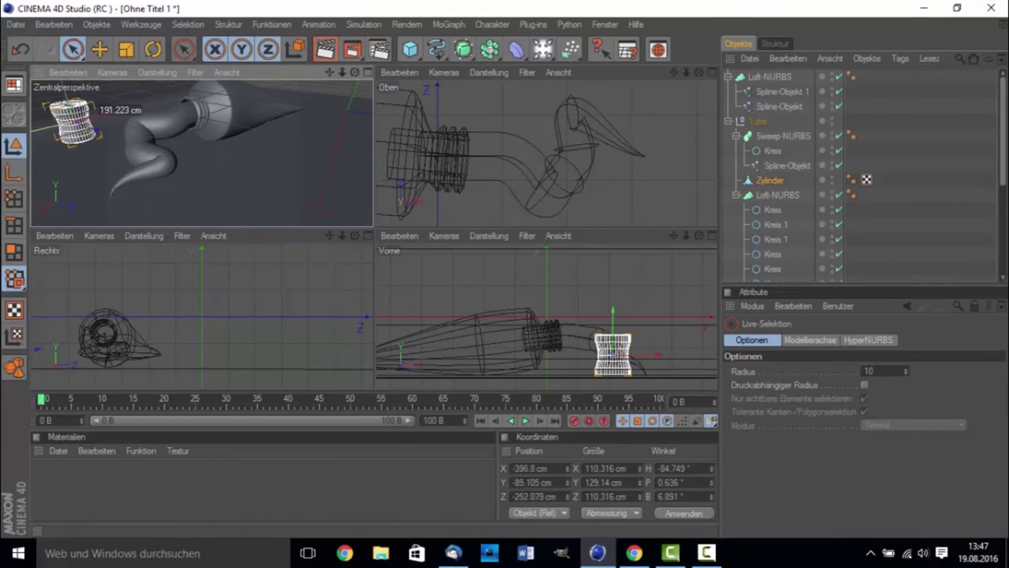
middle_click(116, 117)
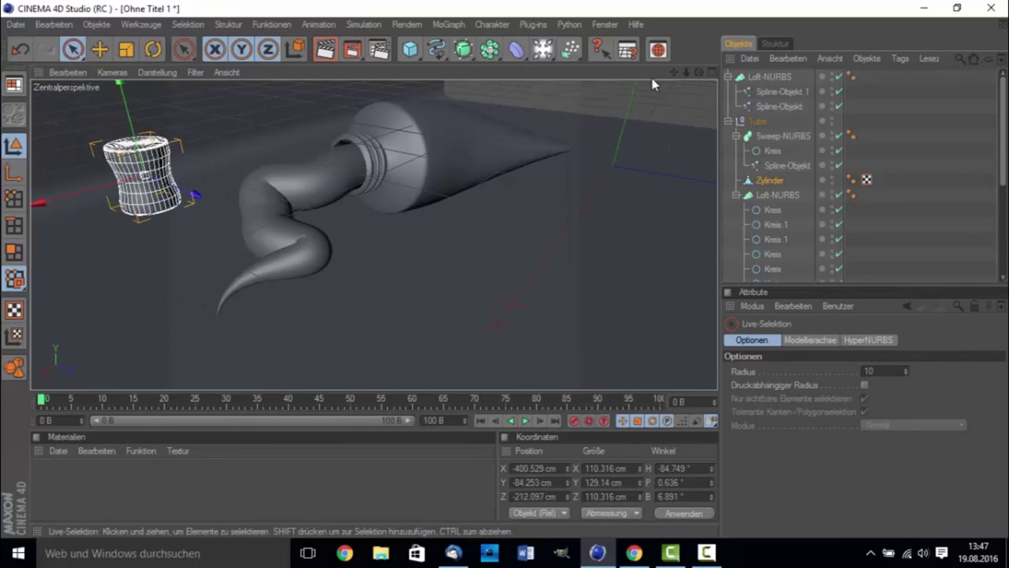
Step: Move the cap toward the tube and lower it to about Y -87.7 cm
left_click_drag(677, 75, 741, 103)
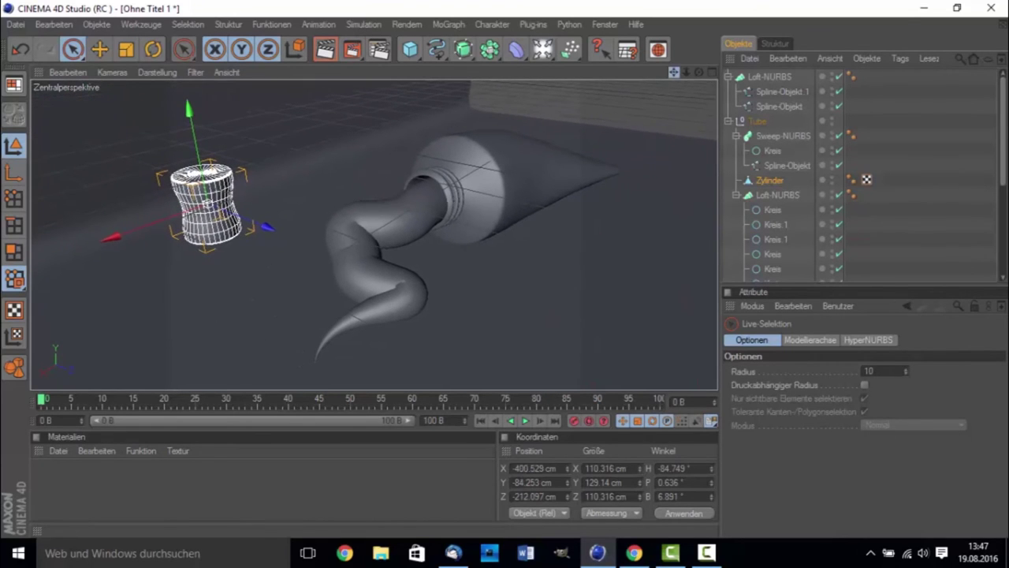
left_click_drag(264, 223, 512, 179)
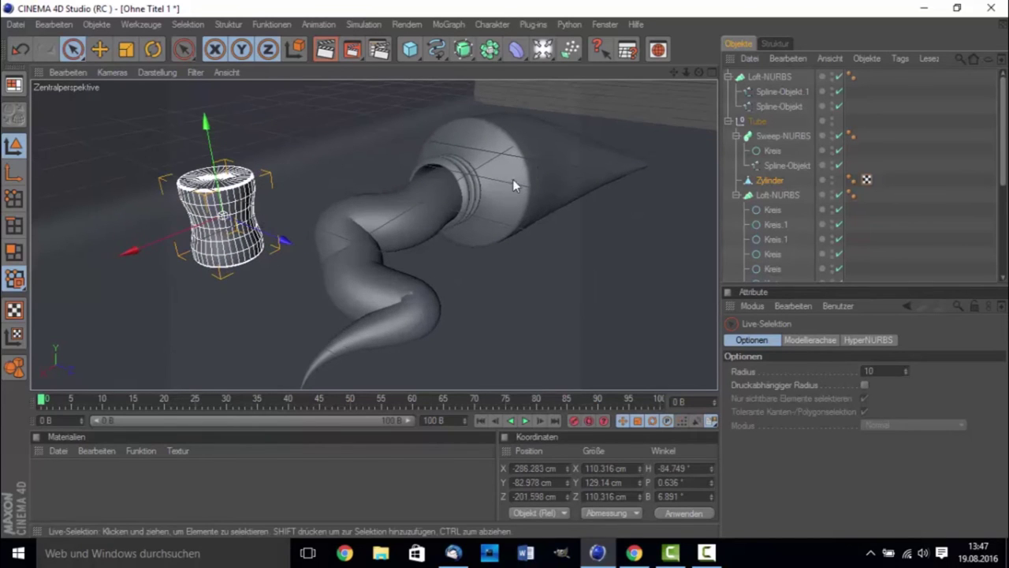
mouse_move(702, 73)
left_mouse_down()
mouse_move(425, 158)
mouse_move(300, 180)
left_mouse_up()
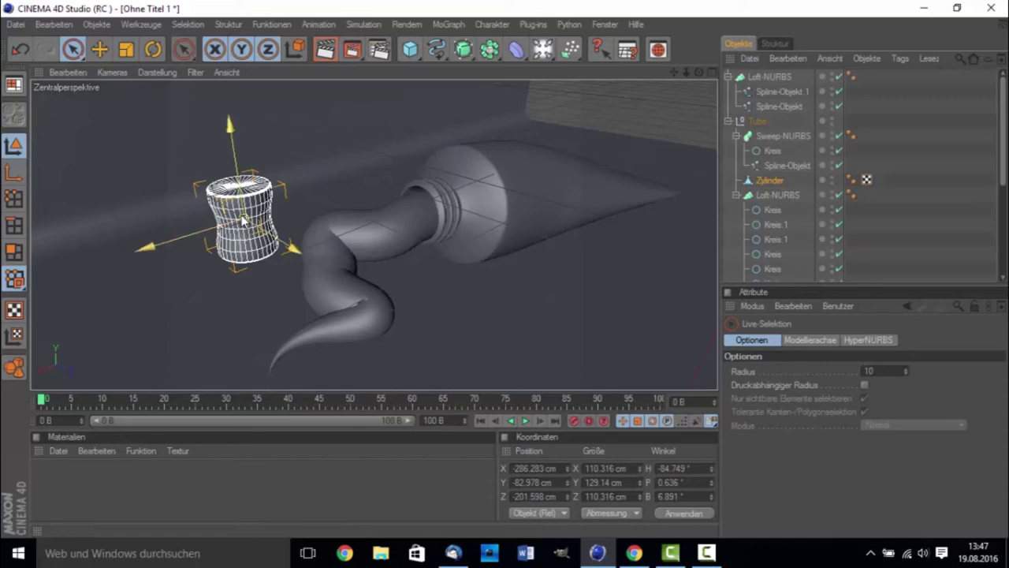
key("F5")
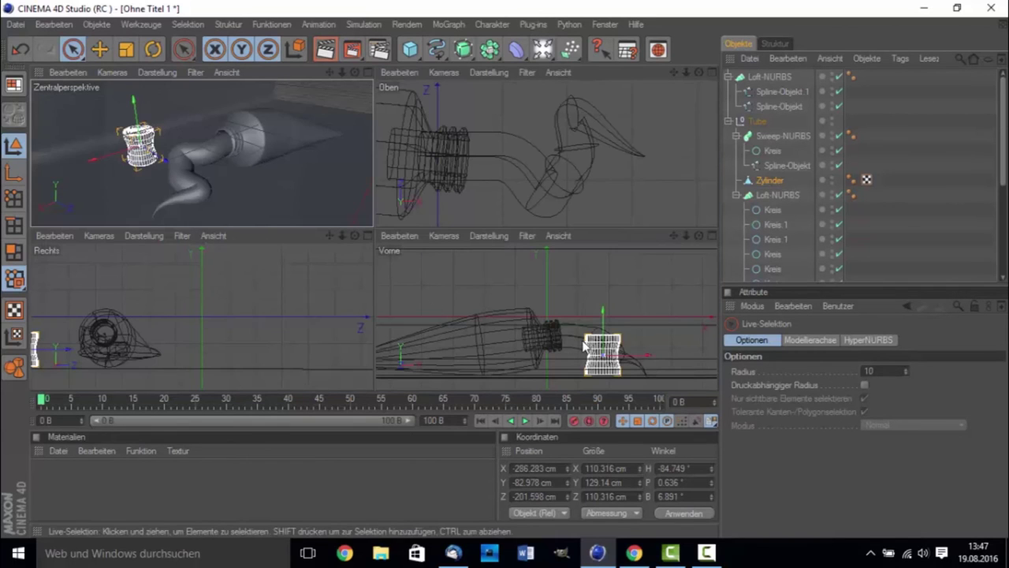
left_click_drag(588, 345, 603, 354)
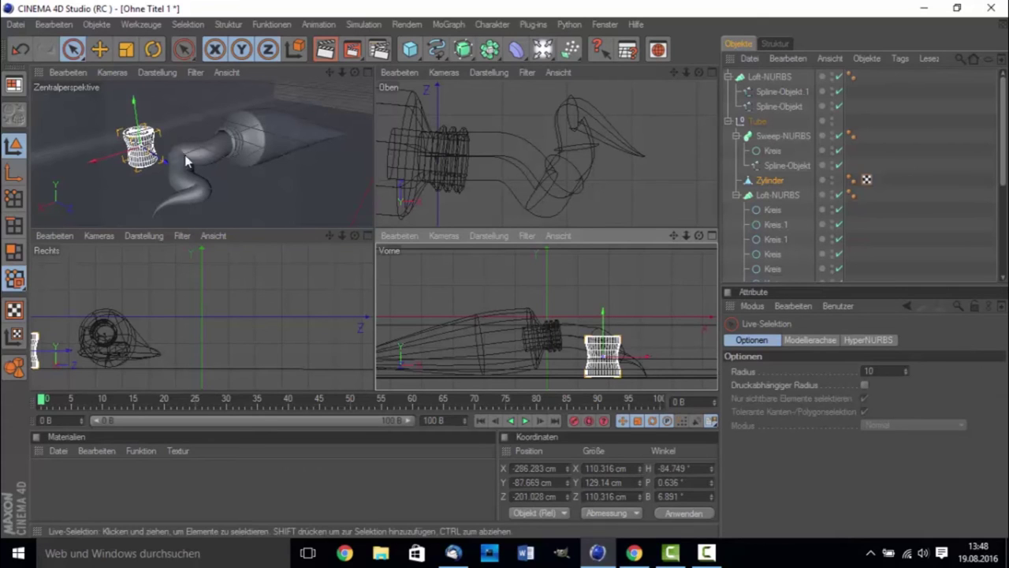
key("F1")
Step: Add material Mat with Farbe 255/255/255 and Spiegelung enabled at 10%
left_click_drag(673, 73, 623, 102)
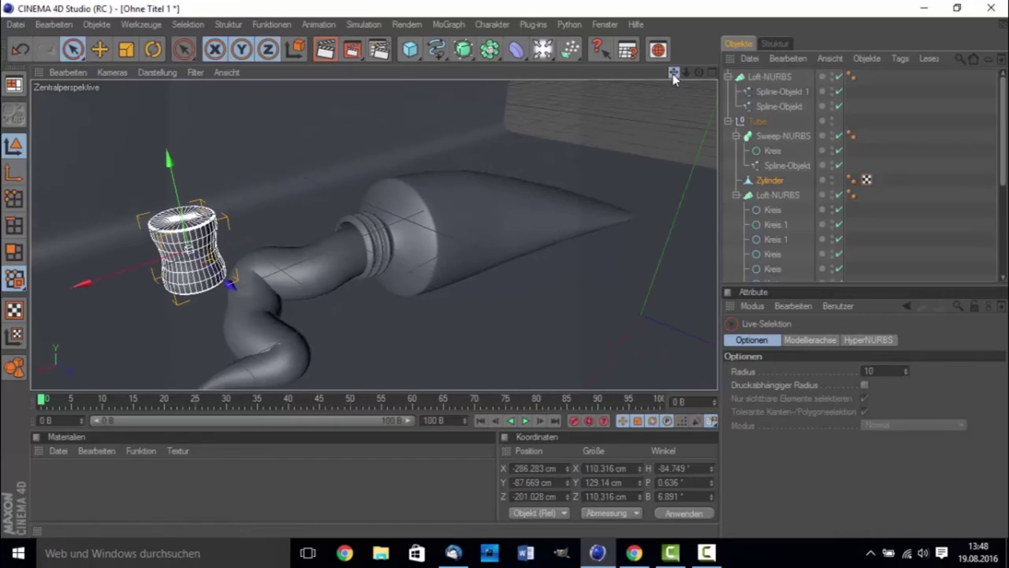
double_click(77, 473)
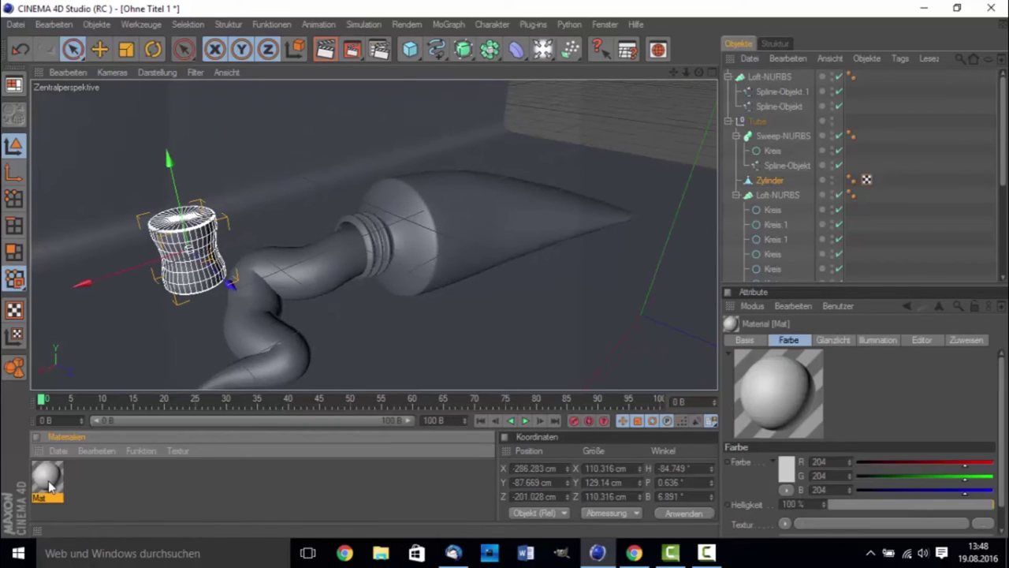
left_click(103, 495)
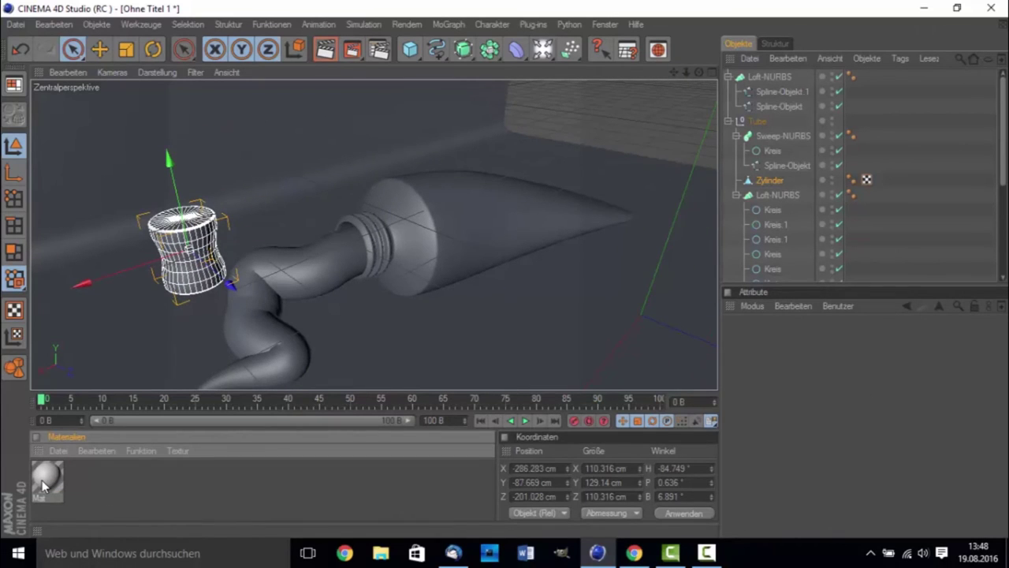
double_click(45, 481)
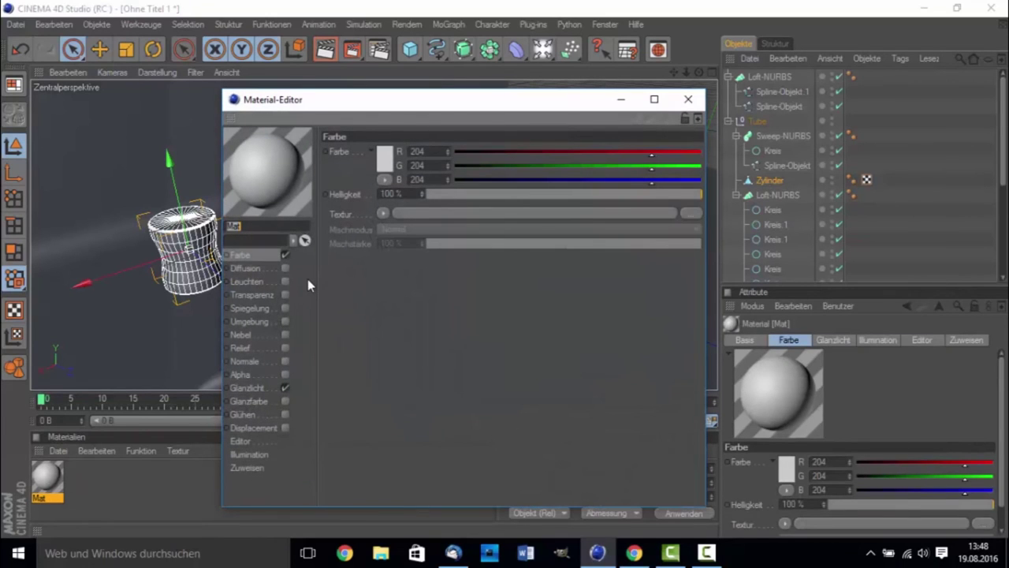
left_click(385, 161)
left_click(371, 234)
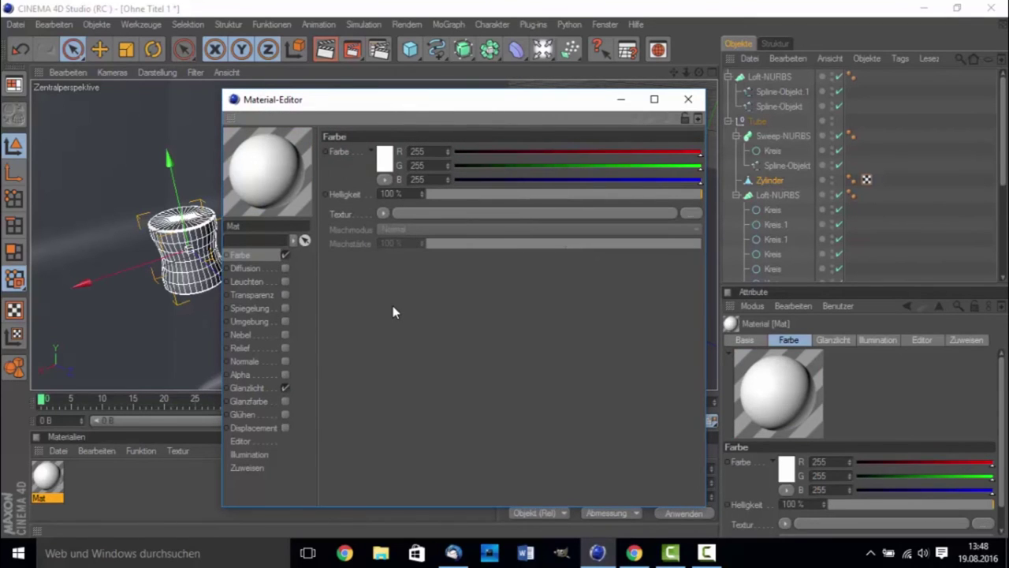
left_click(285, 308)
left_click(473, 194)
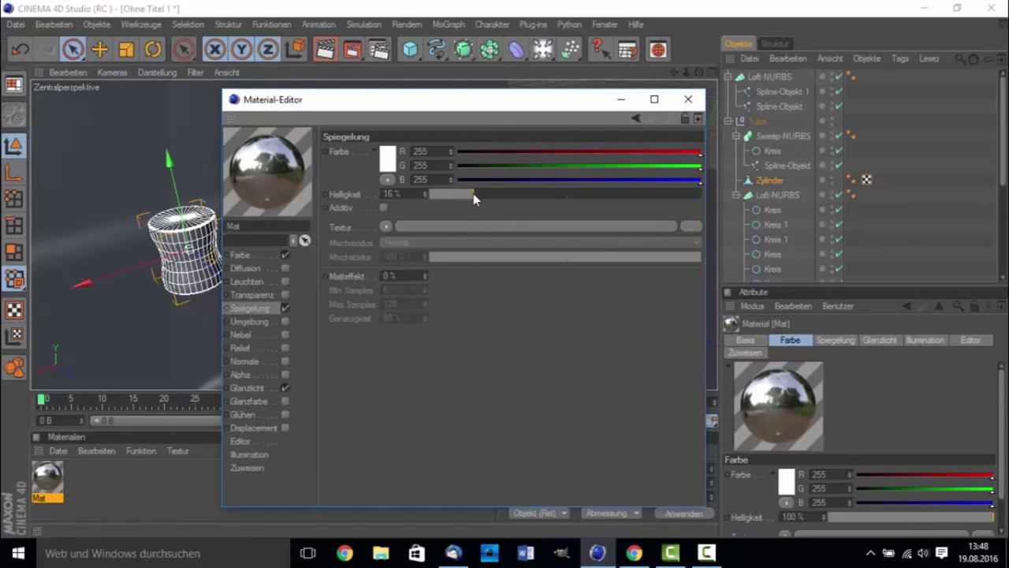
left_click_drag(459, 196, 458, 197)
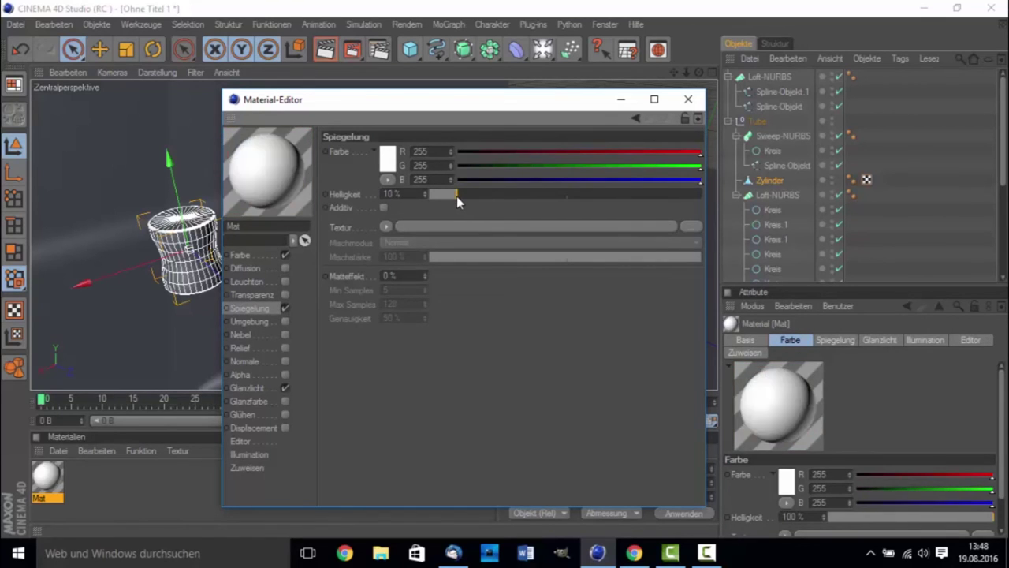
left_click(687, 101)
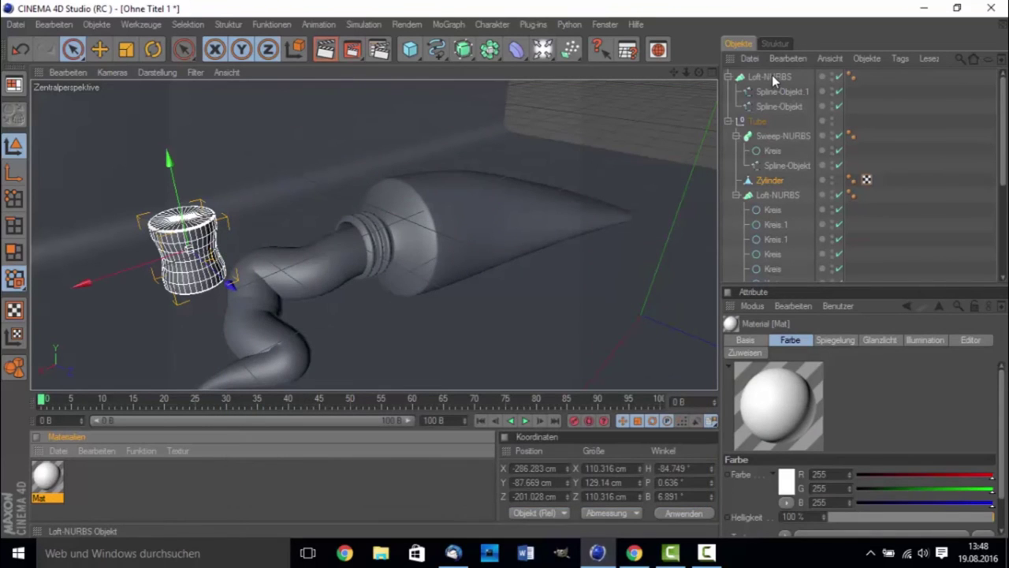
Step: Make the Loft-NURBS tube body editable and switch to Polygon mode
left_click(775, 195)
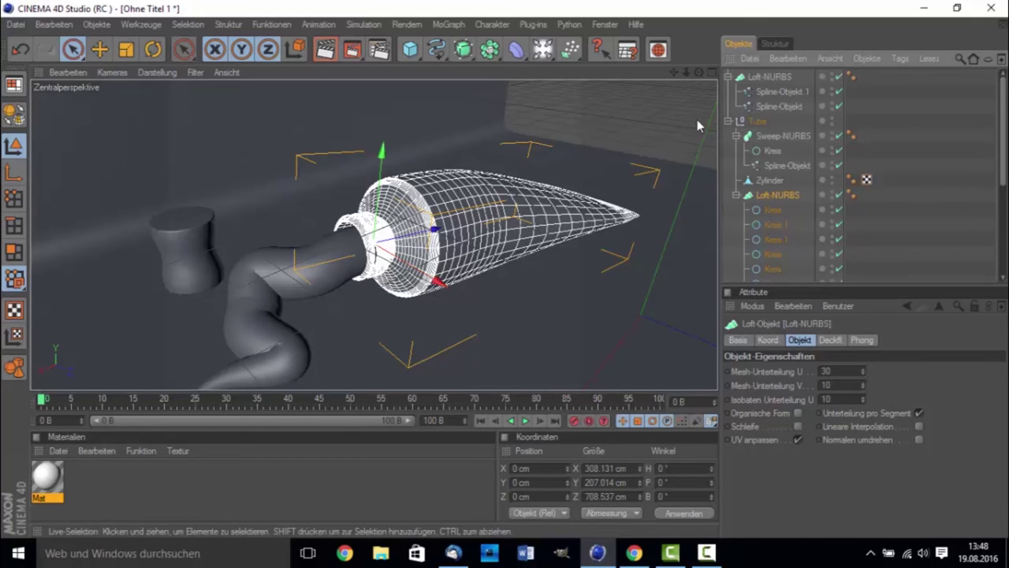
left_click_drag(698, 72, 695, 76)
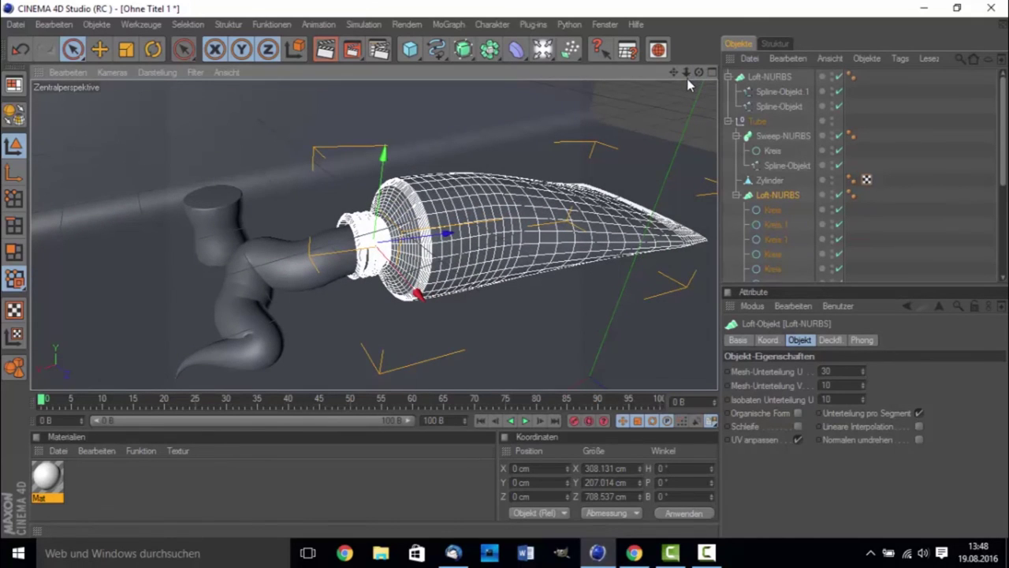
key("c")
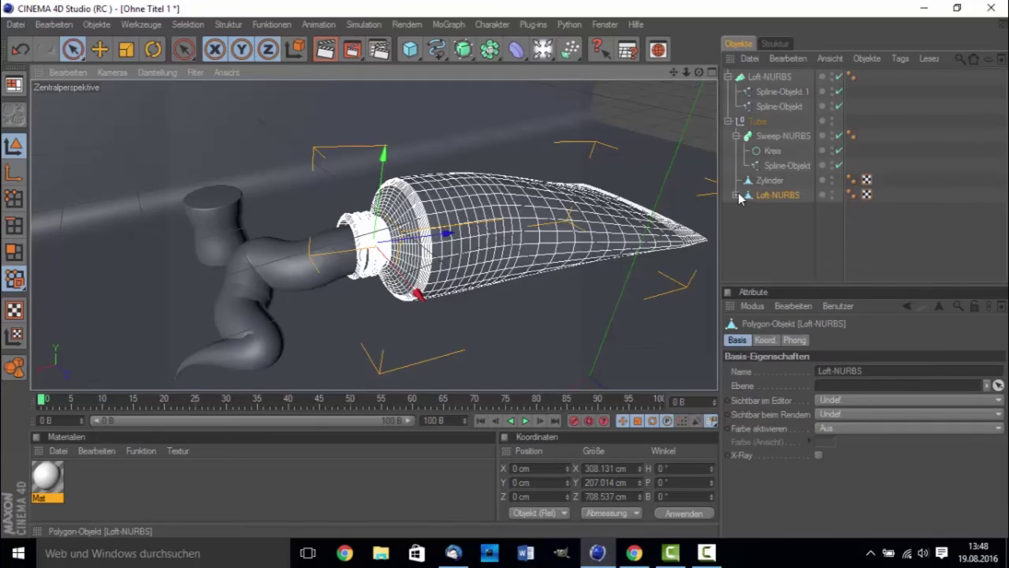
left_click(14, 253)
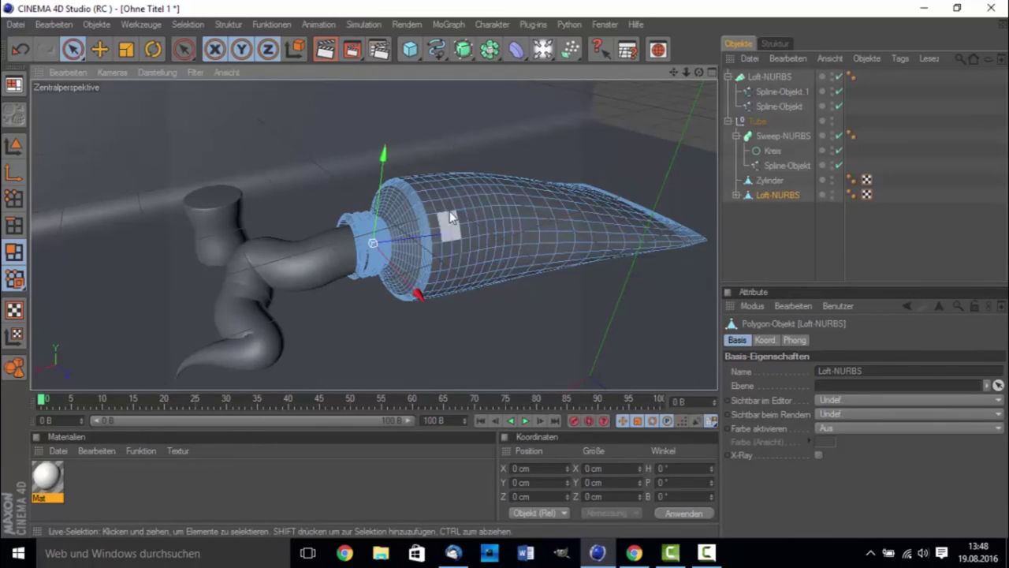
left_click_drag(673, 72, 232, 221)
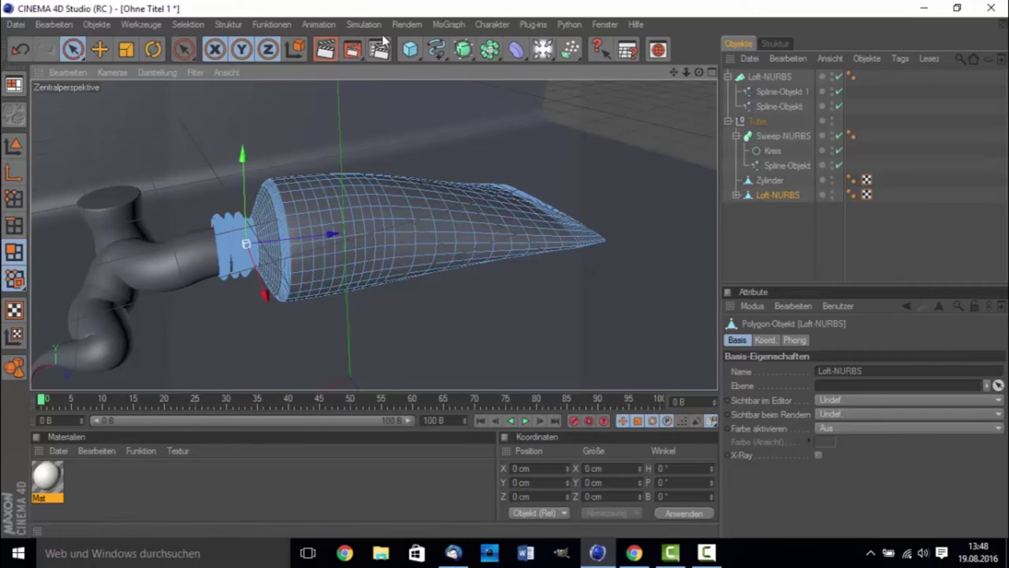
Step: Loop-select the polygon ring at the tube's tip
left_click(190, 25)
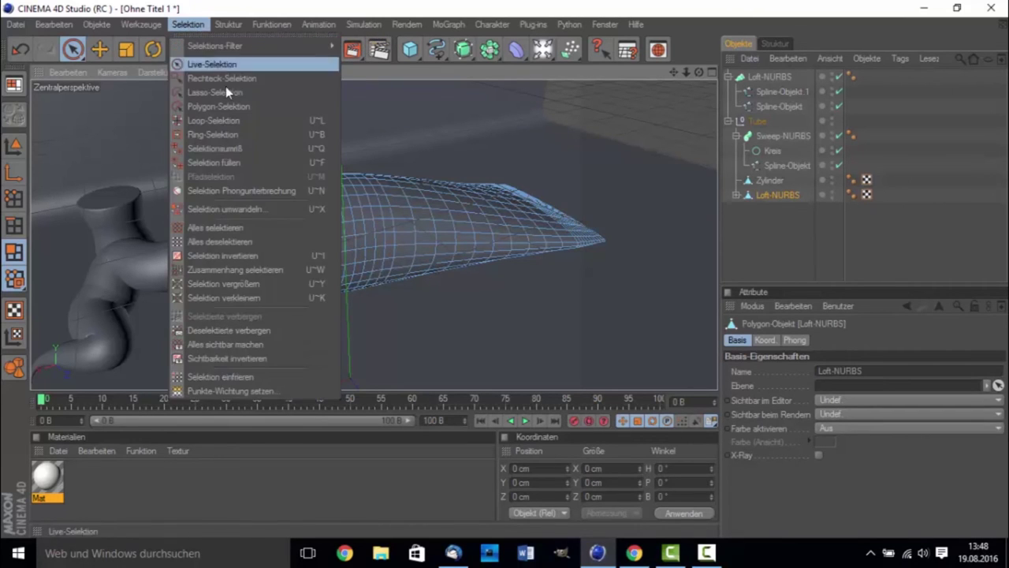
left_click(228, 117)
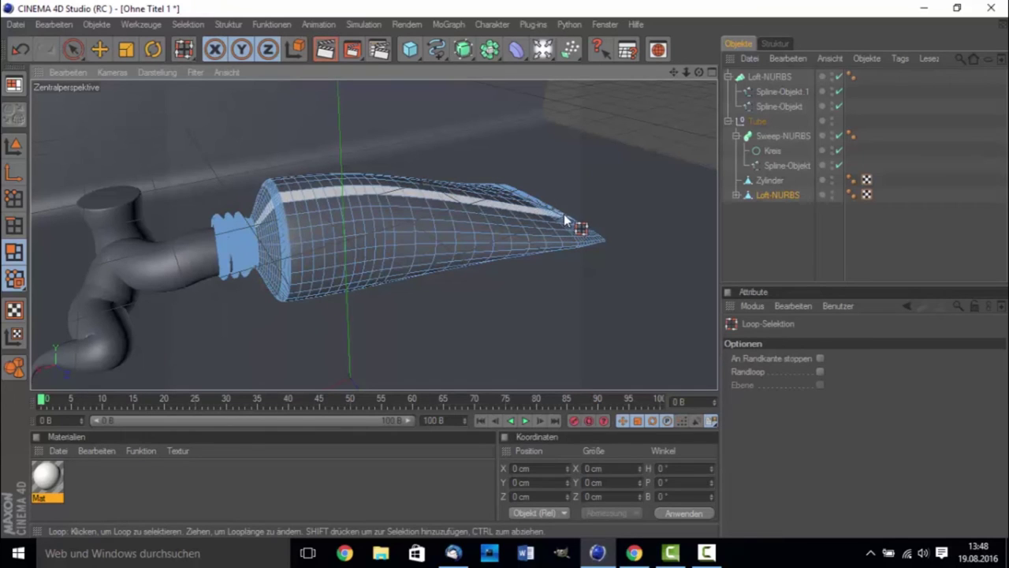
left_click(561, 212)
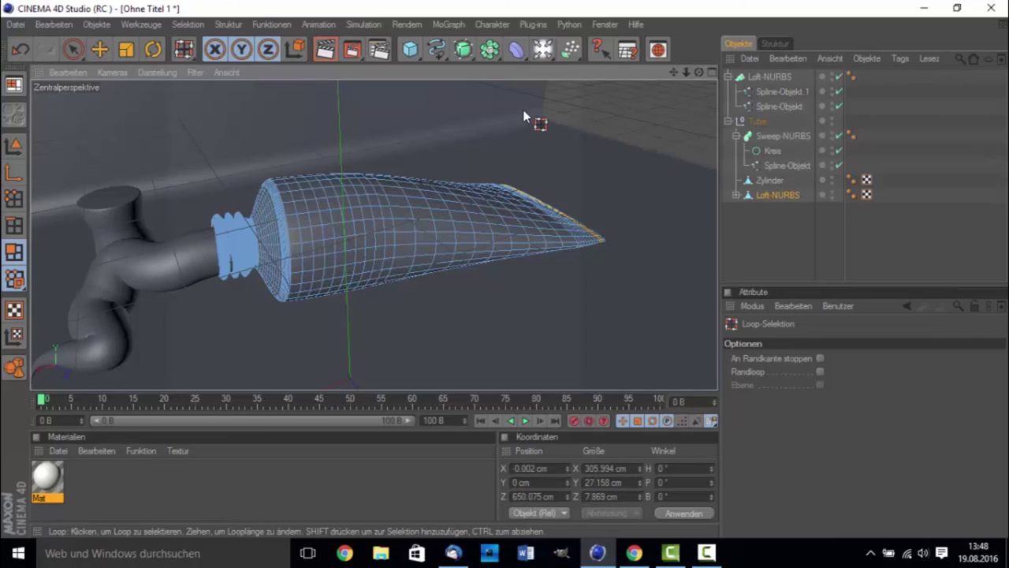
key("u+y")
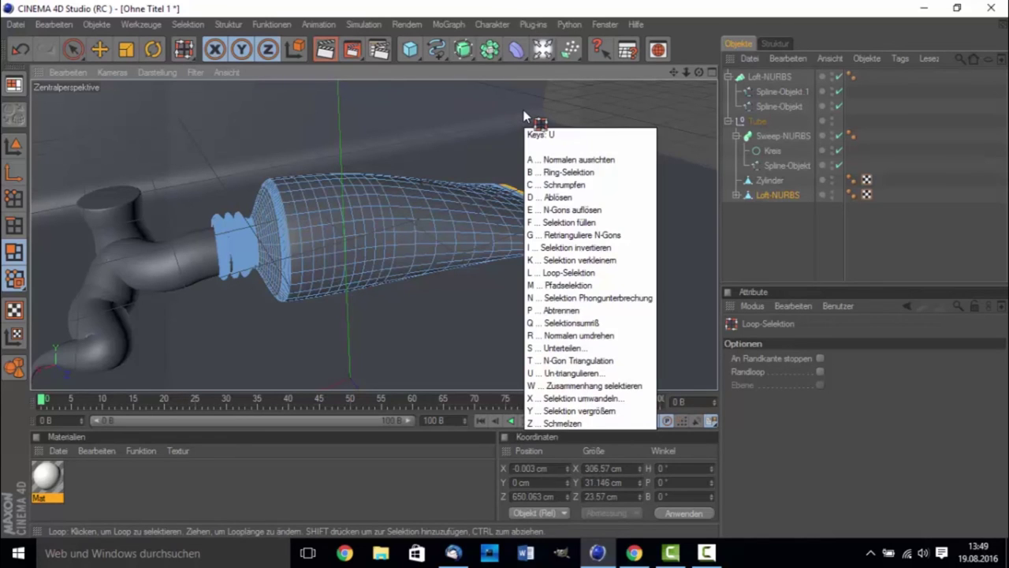
key("u+y")
key("u")
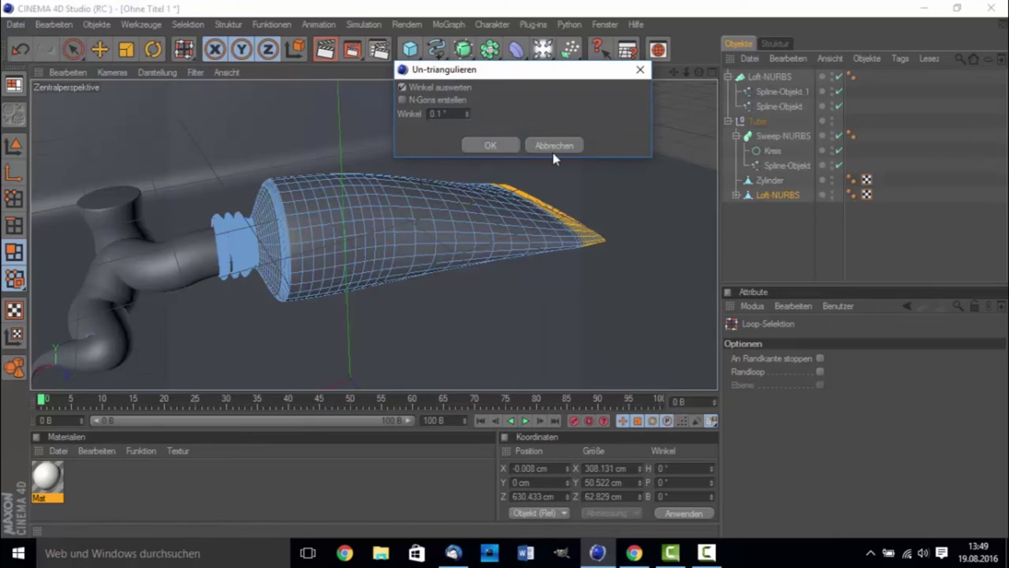
left_click(552, 151)
Step: Grow the polygon selection across the tube body and apply the white Mat material to it
key("u")
key("y")
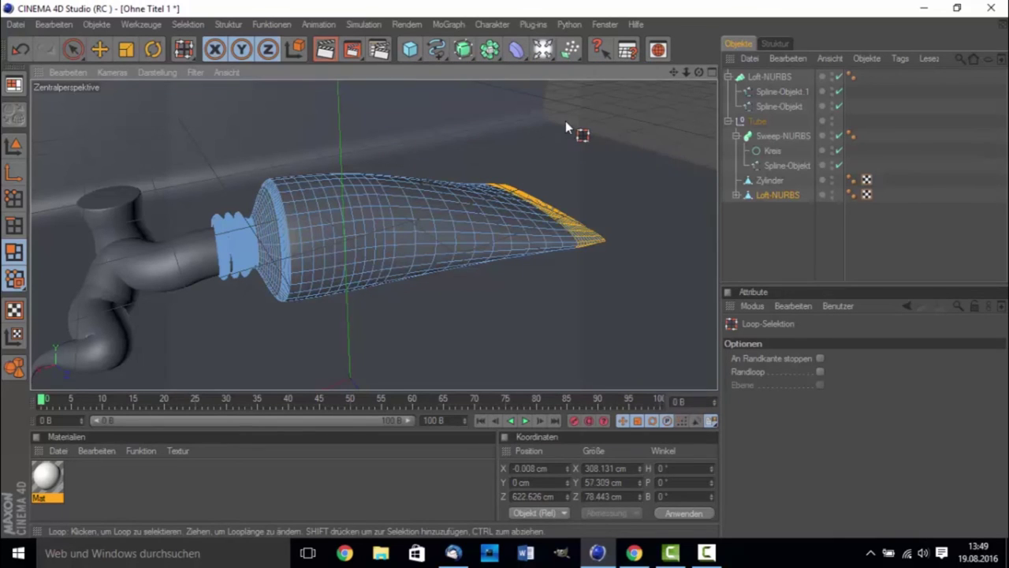
key("u")
key("y")
key("u")
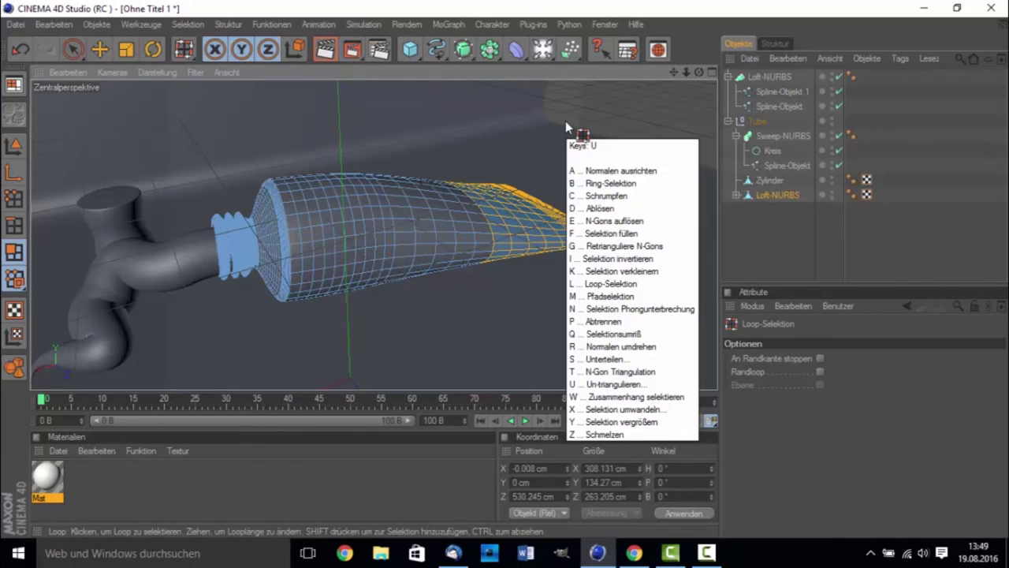
key("y")
key("u")
key("y")
key("u")
key("y")
key("u")
key("y")
key("u")
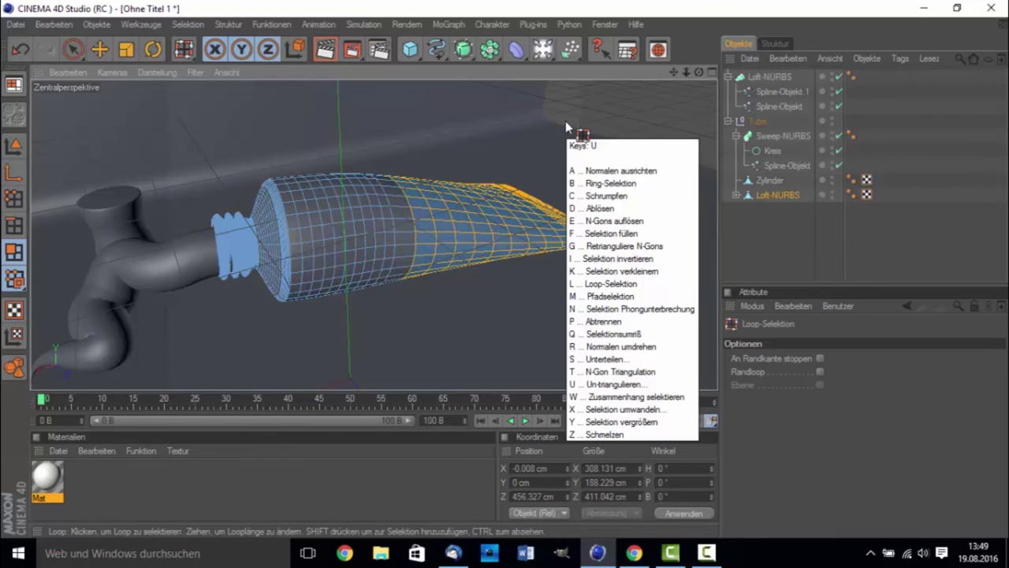
key("y")
key("u")
key("y")
key("u")
key("y")
key("u")
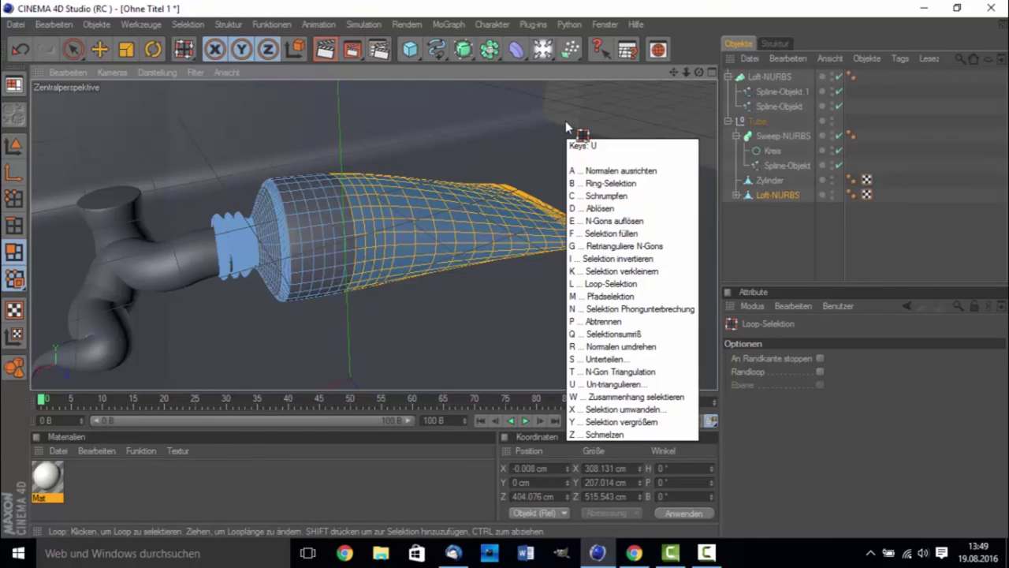
key("y")
key("u")
key("y")
key("u")
key("y")
key("u")
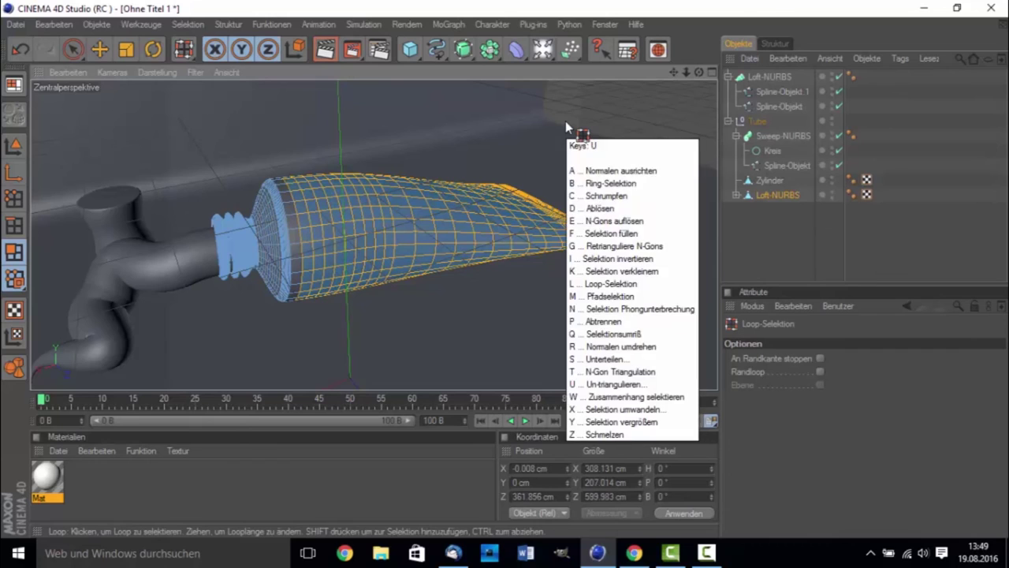
key("y")
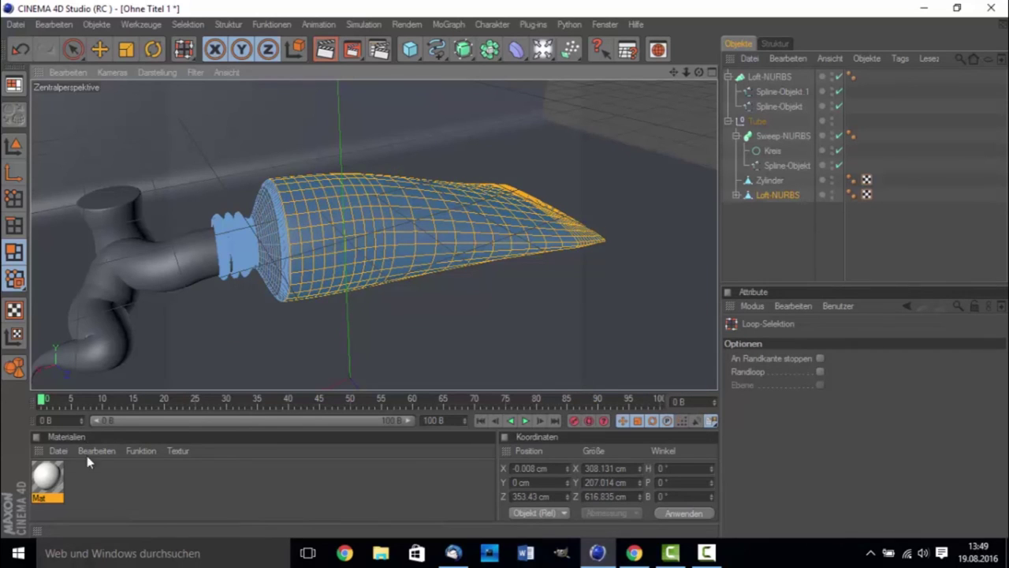
left_click_drag(45, 476, 258, 315)
left_click_drag(321, 226, 322, 228)
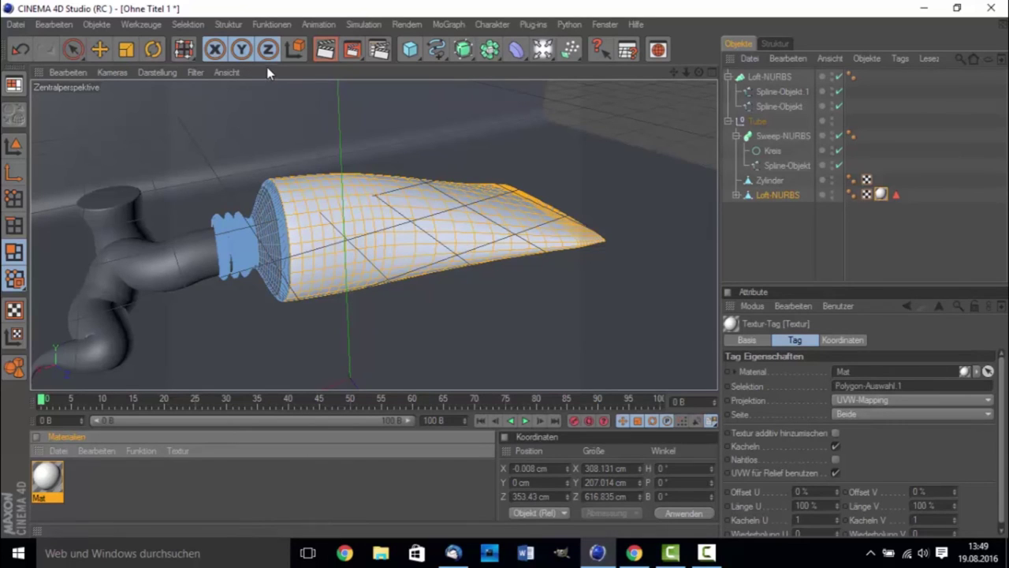
Step: Invert the selection to the neck, apply Mat there as Polygon-Auswahl 2, then reselect Polygon-Auswahl 1
left_click(192, 26)
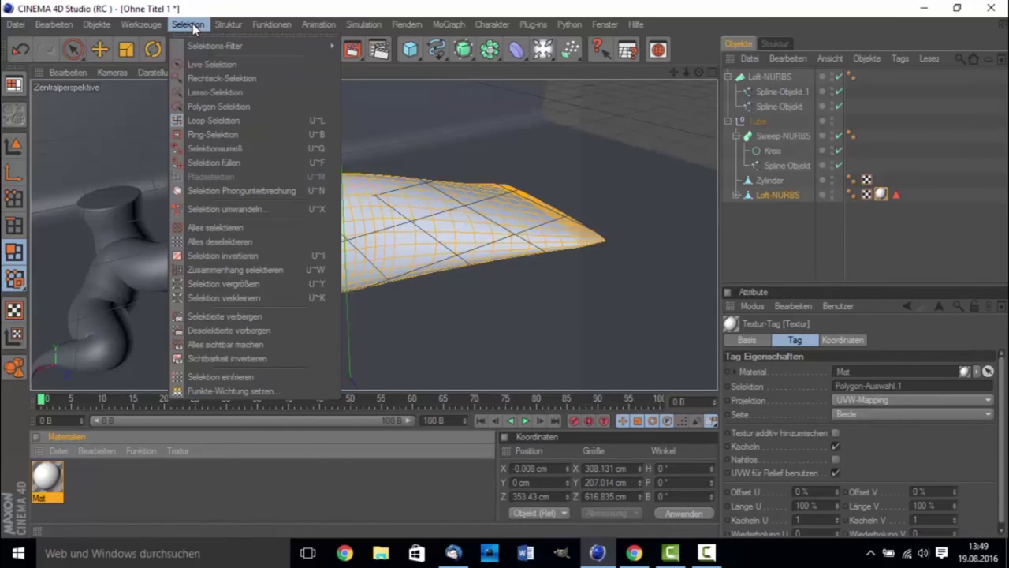
left_click(263, 256)
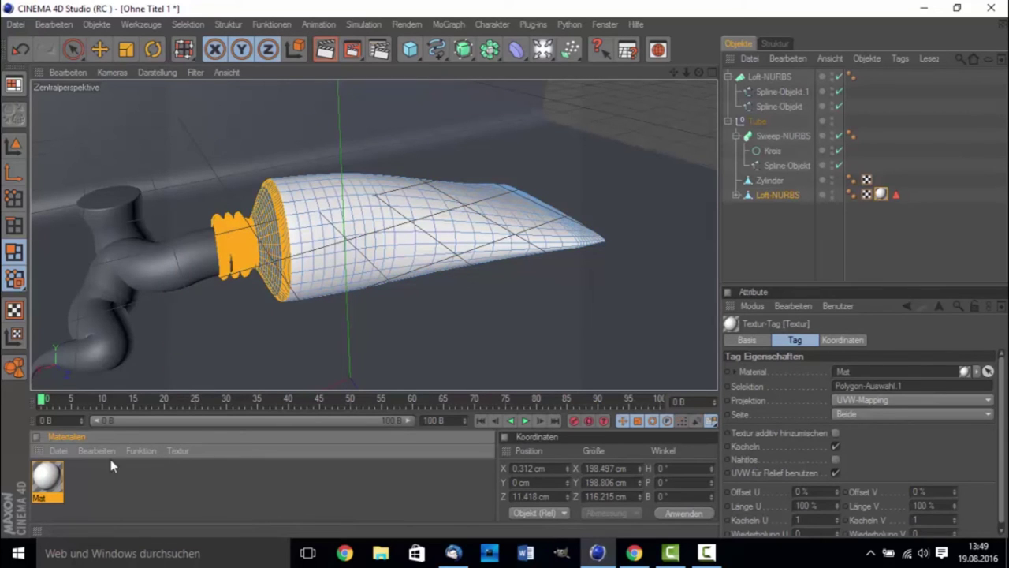
key("u")
key("l")
left_click_drag(266, 229, 266, 229)
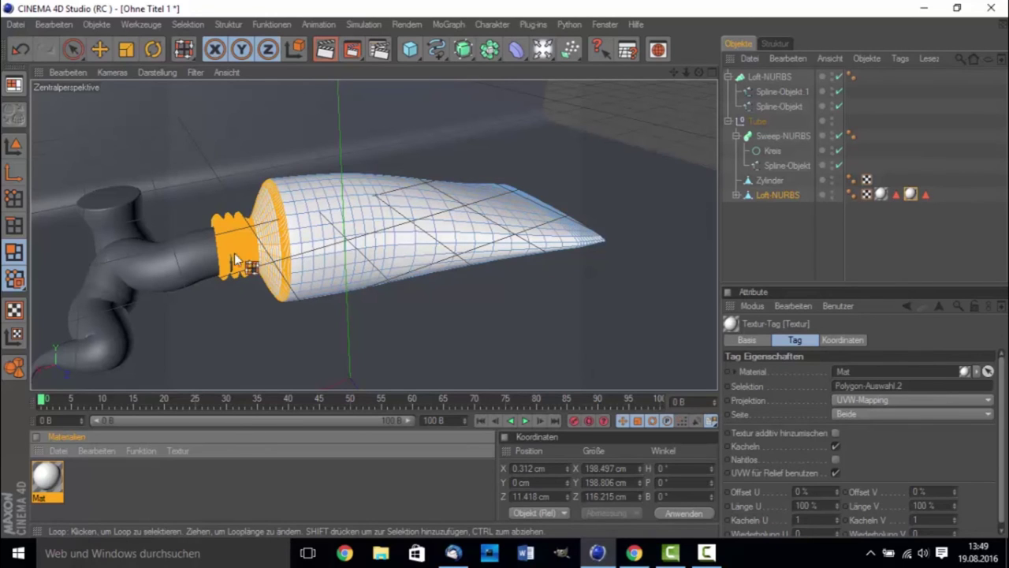
scroll(283, 251, "up", 3)
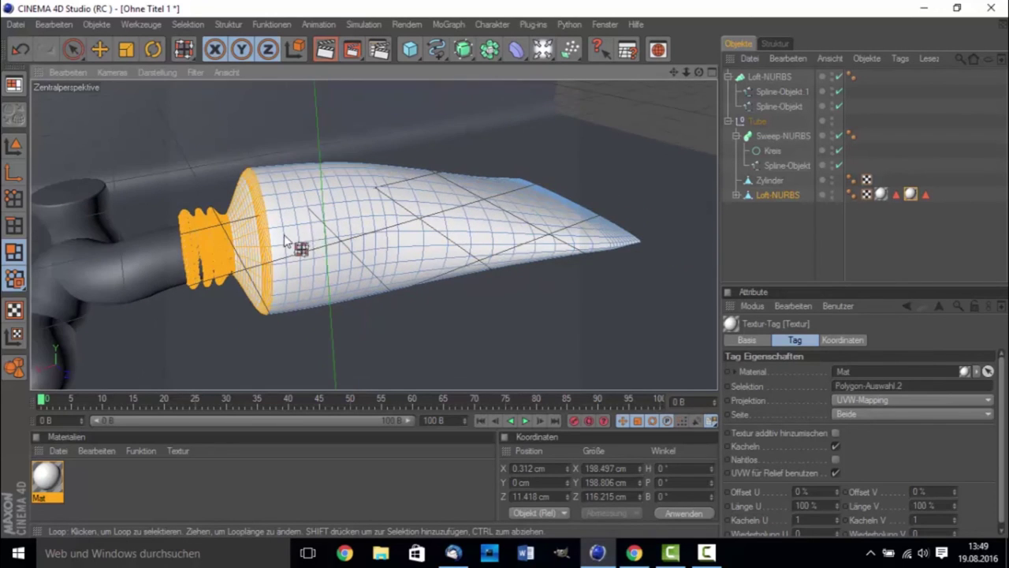
left_click(925, 195)
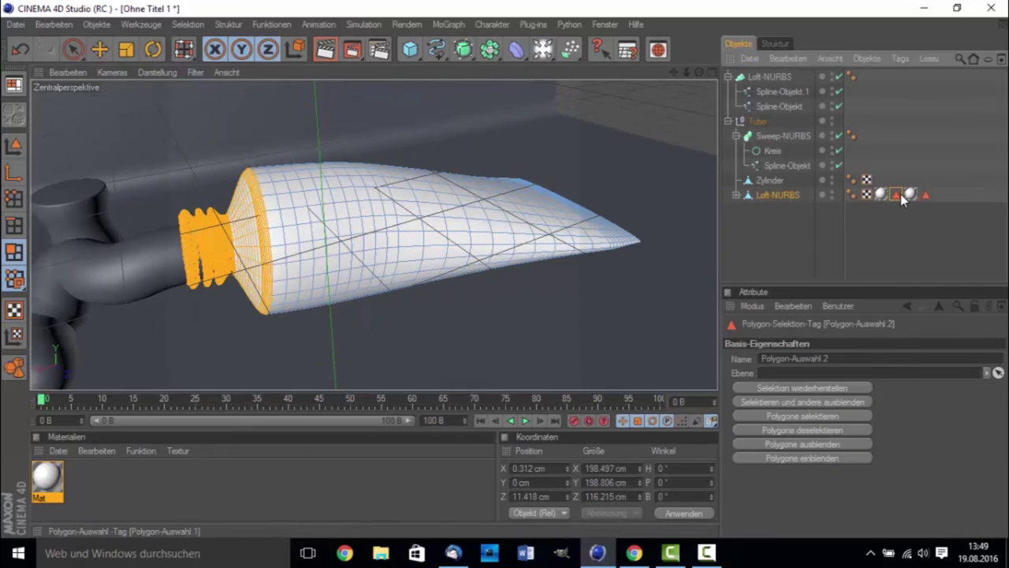
left_click(897, 195)
mouse_move(443, 260)
left_mouse_down("alt")
mouse_move(371, 226)
mouse_move(308, 373)
left_mouse_up("alt")
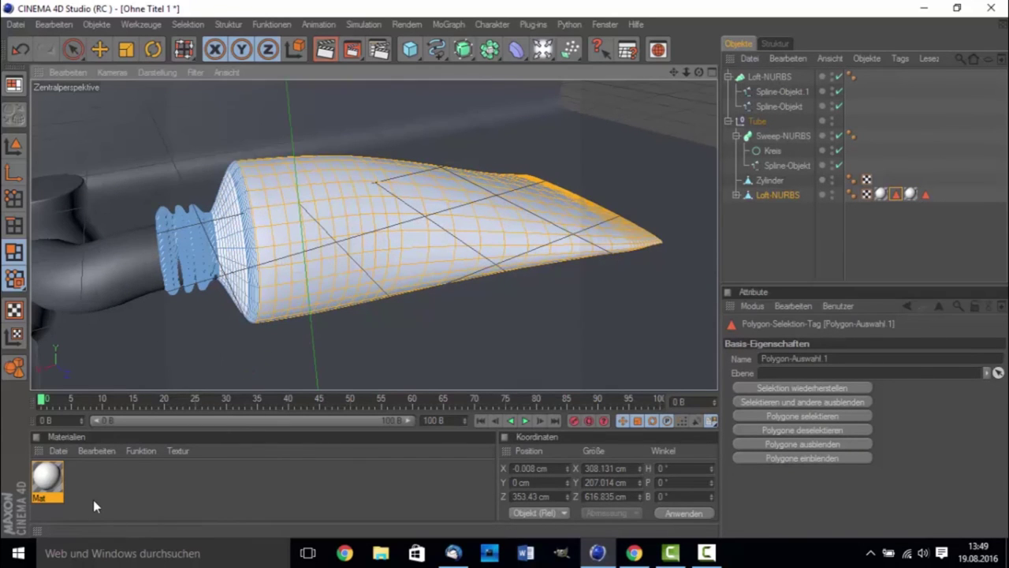
Step: Create material Mat.1, enable its Alpha channel and load elmex.jpg into it
double_click(88, 483)
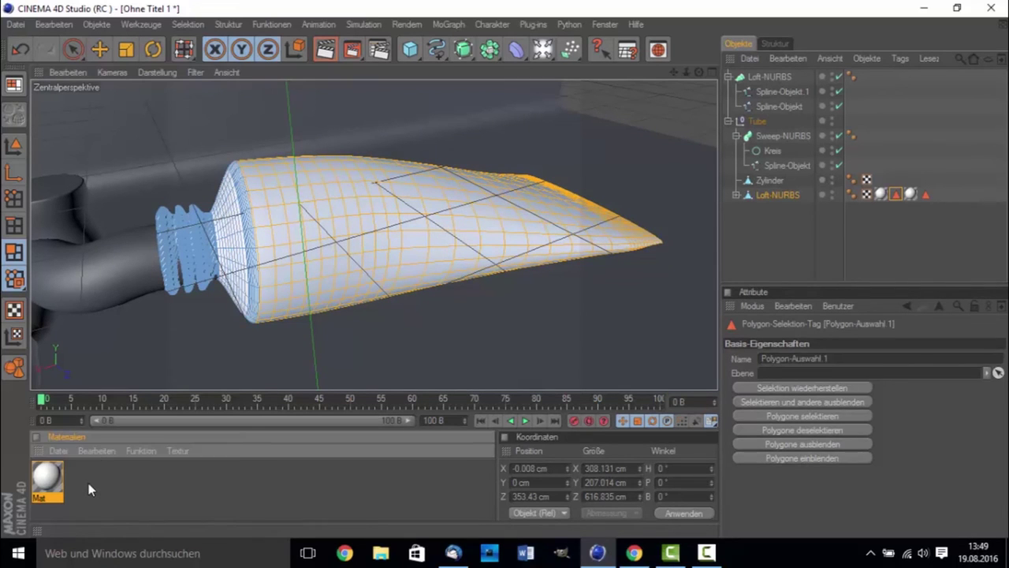
double_click(46, 481)
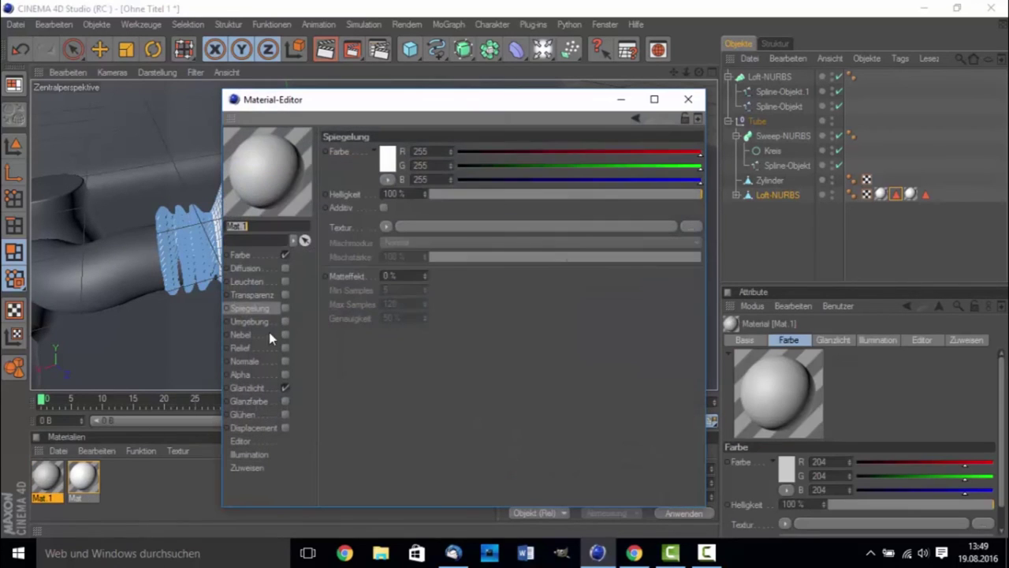
left_click(285, 375)
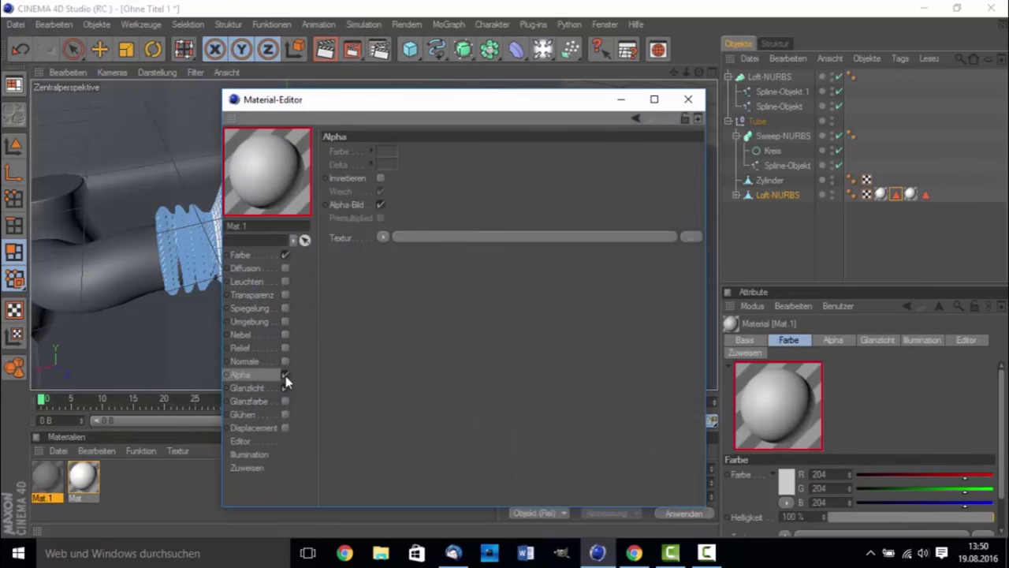
left_click(384, 241)
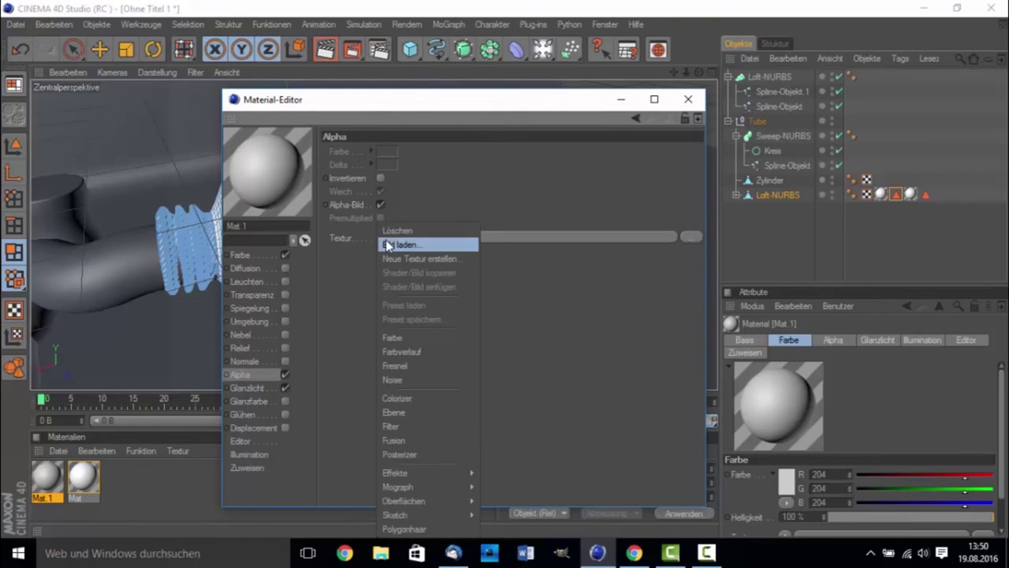
left_click(412, 248)
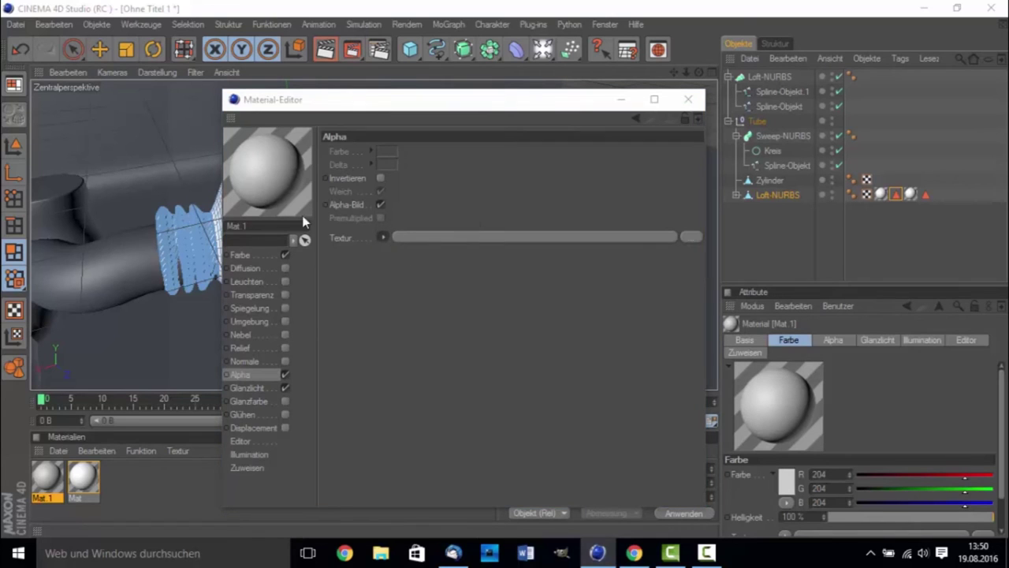
scroll(403, 268, "down", 5)
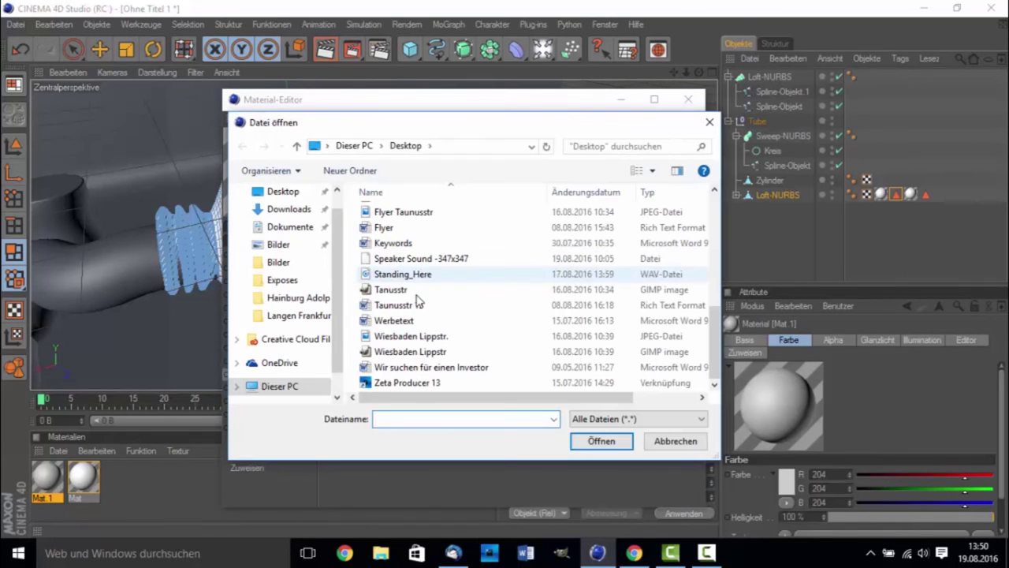
scroll(387, 264, "up", 1)
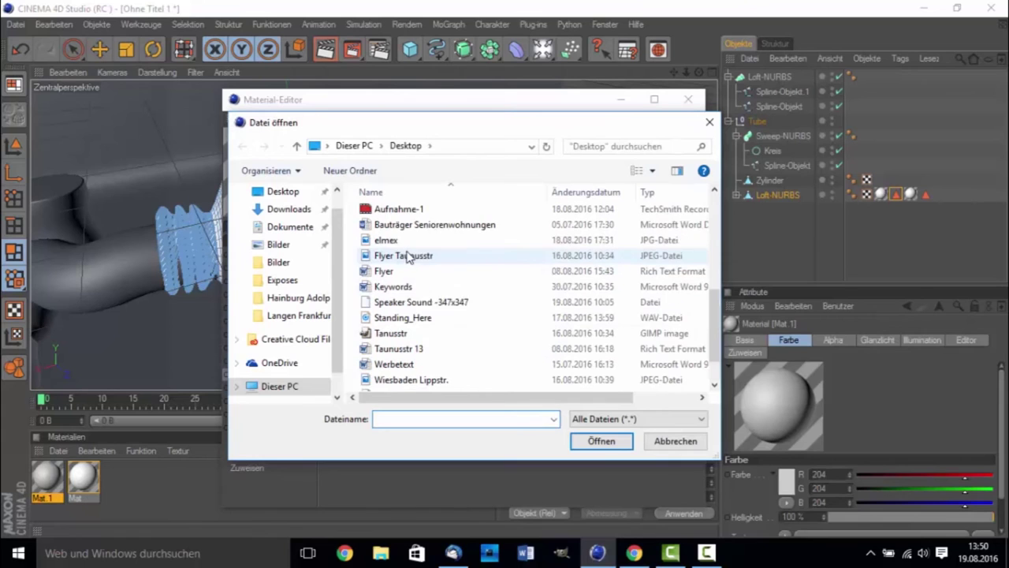
left_click(408, 240)
left_click(600, 441)
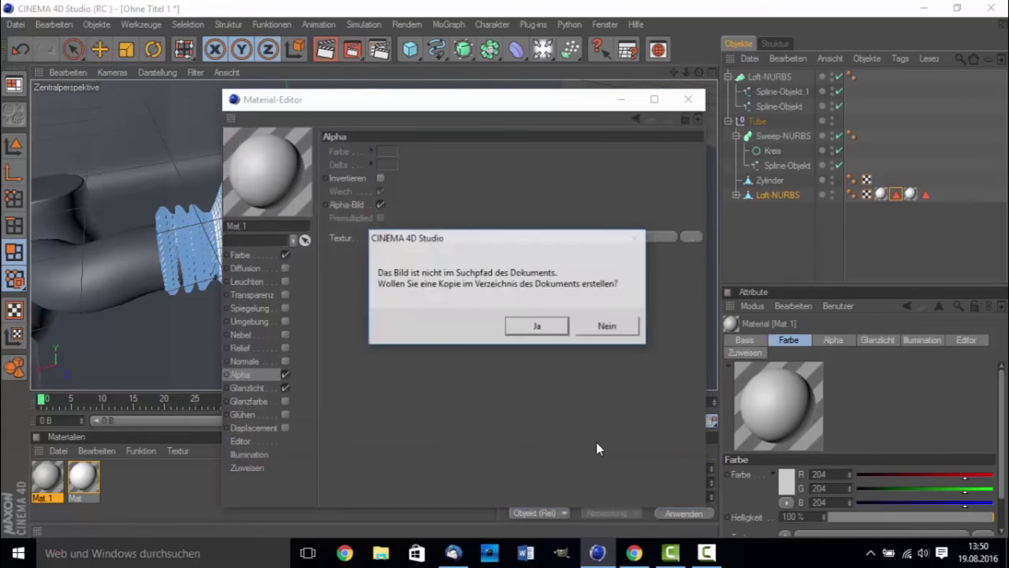
left_click(533, 328)
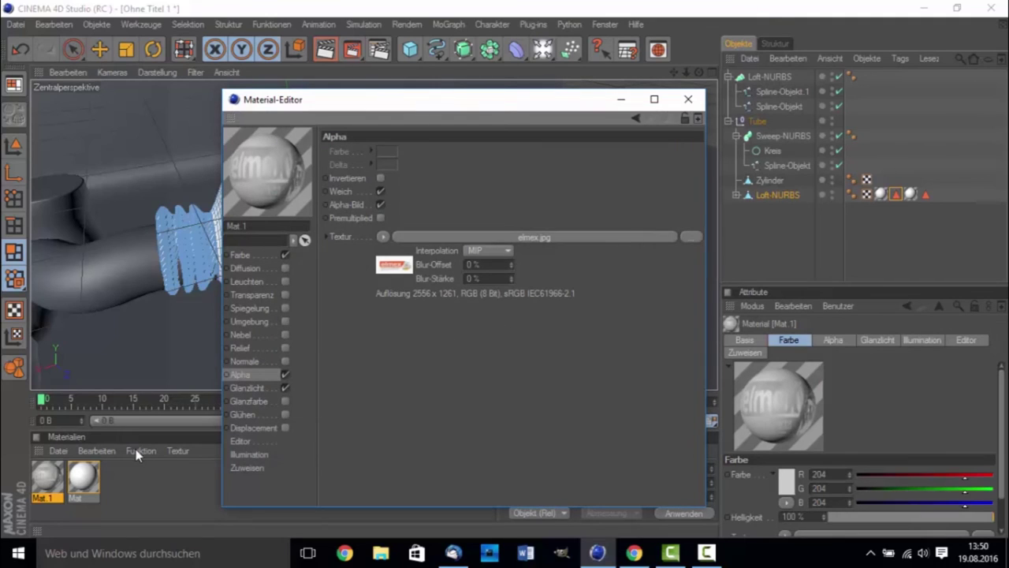
Step: Load elmex.jpg as Mat.1's Farbe texture, turn Alpha off, and close the Material-Editor
left_click(241, 255)
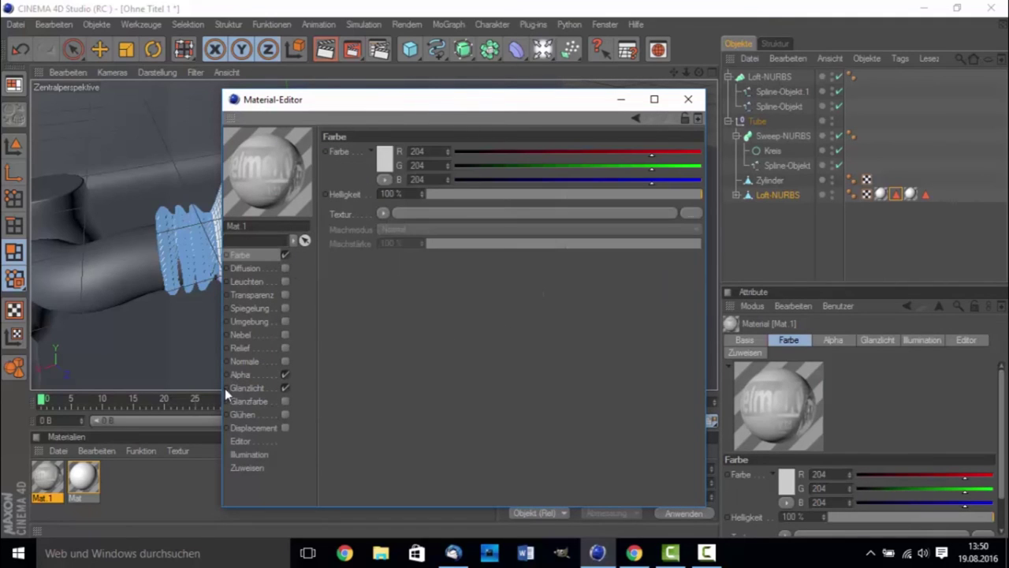
left_click(246, 374)
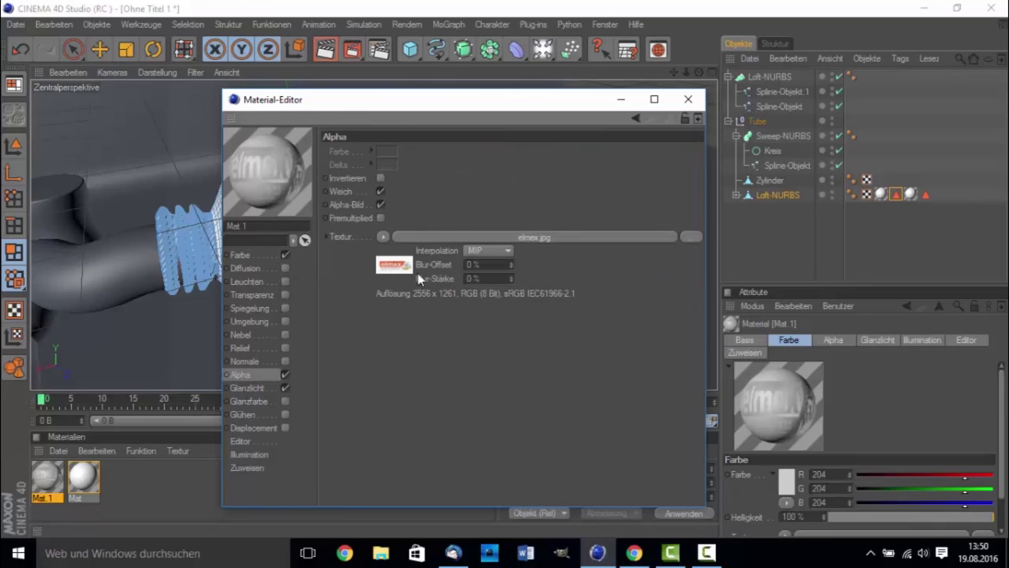
left_click(264, 254)
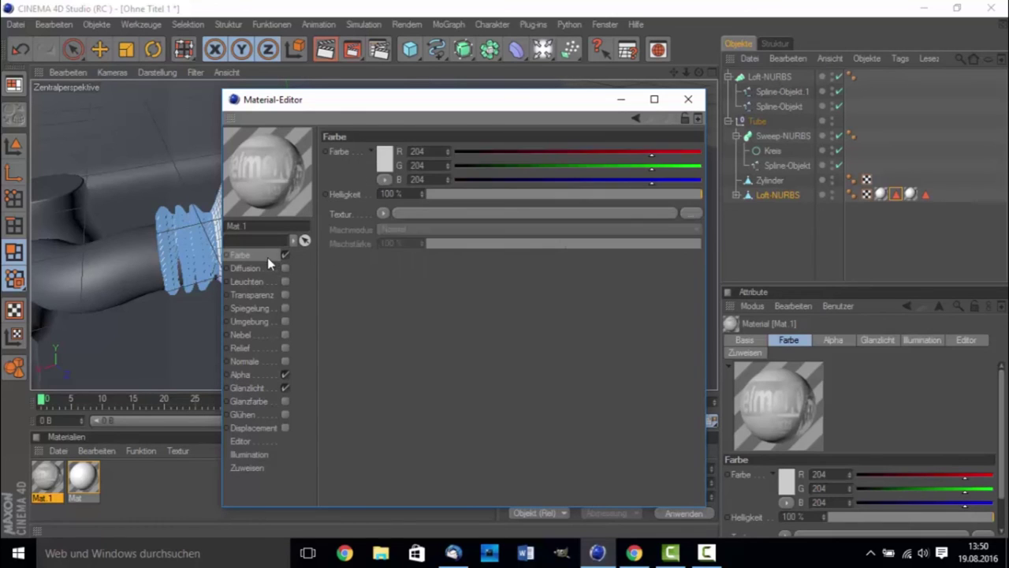
left_click(384, 216)
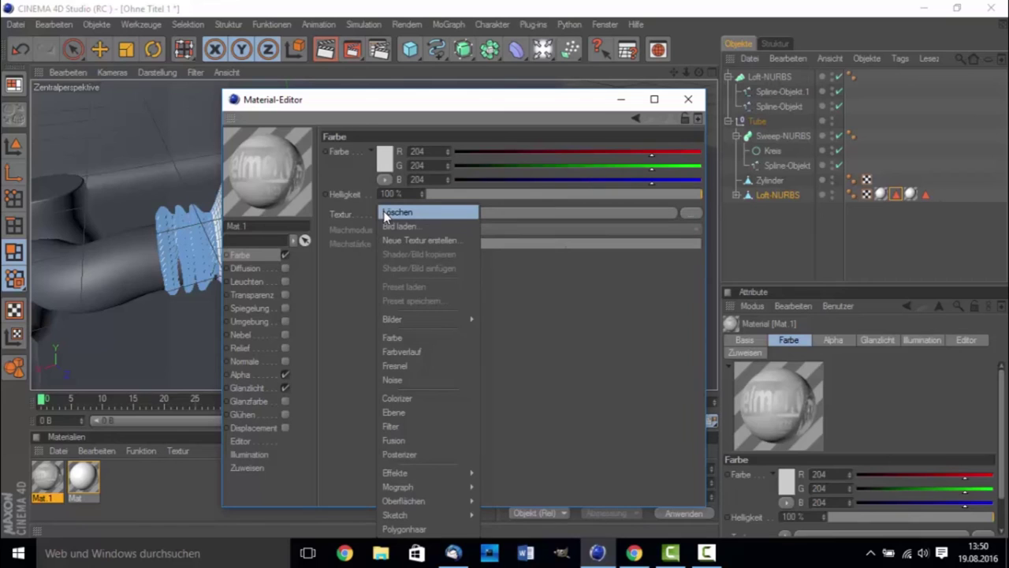
left_click(424, 226)
scroll(415, 243, "down", 5)
scroll(416, 242, "down", 2)
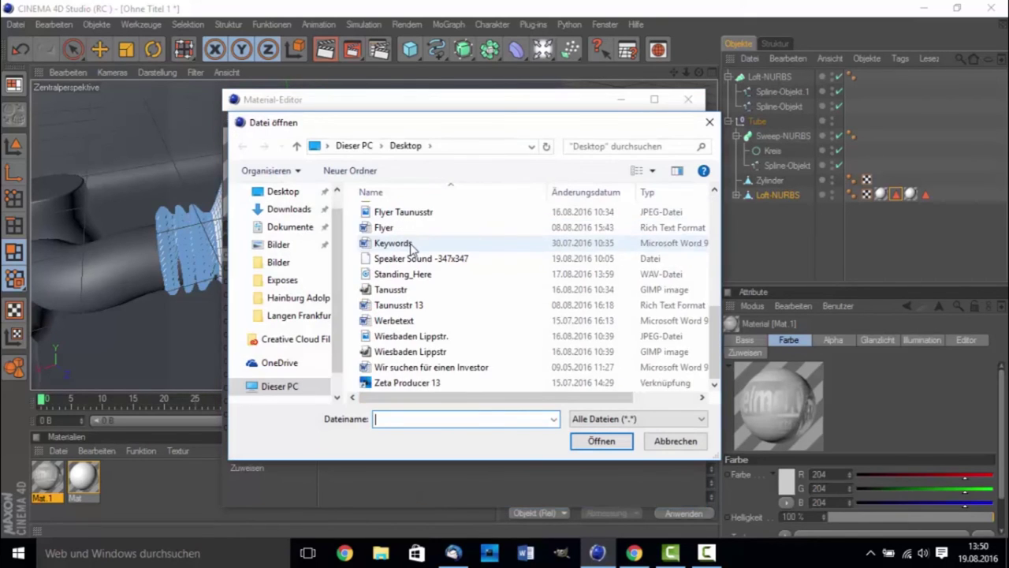
scroll(420, 290, "up", 1)
scroll(420, 290, "up", 1)
left_click(421, 287)
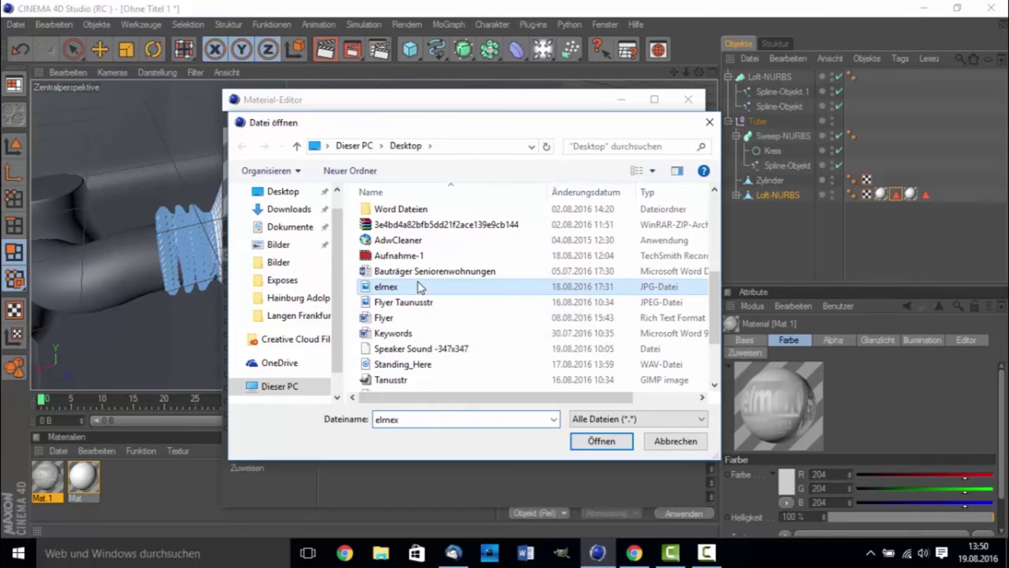
left_click(604, 444)
left_click(606, 327)
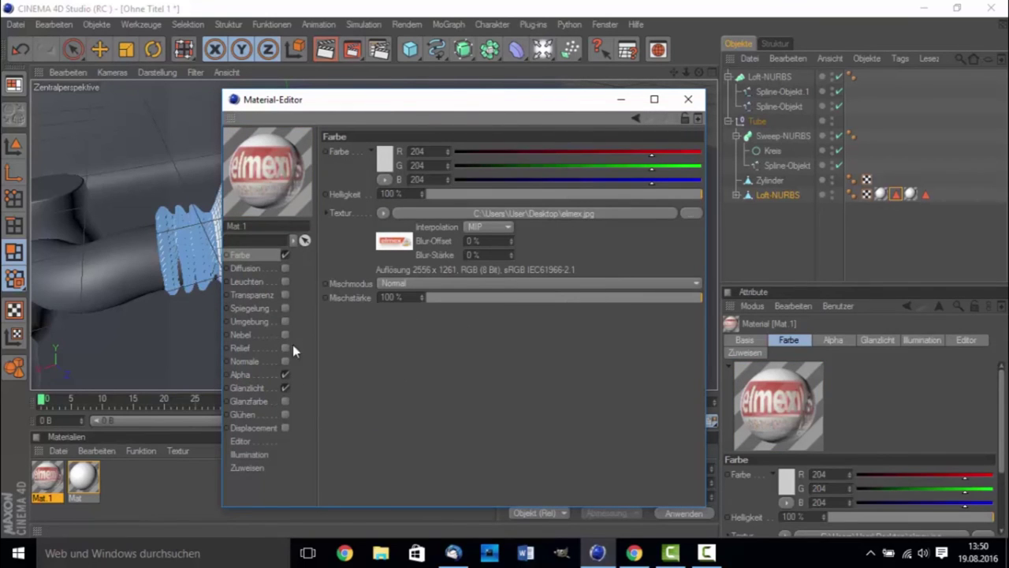
left_click(284, 374)
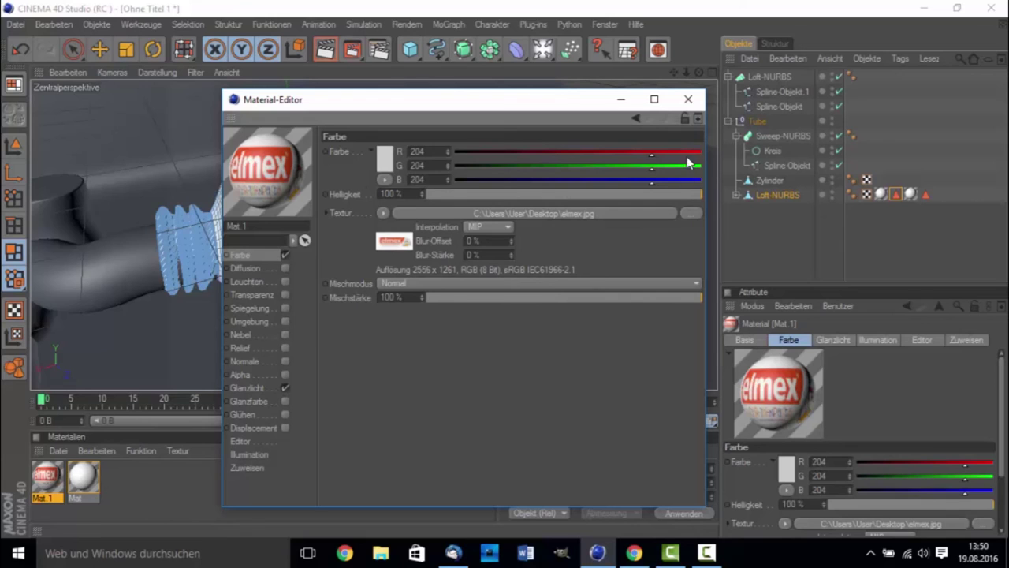
left_click(686, 100)
Step: Apply the elmex label material Mat.1 to the Loft-NURBS tube body, then reopen Mat.1
left_click(684, 101)
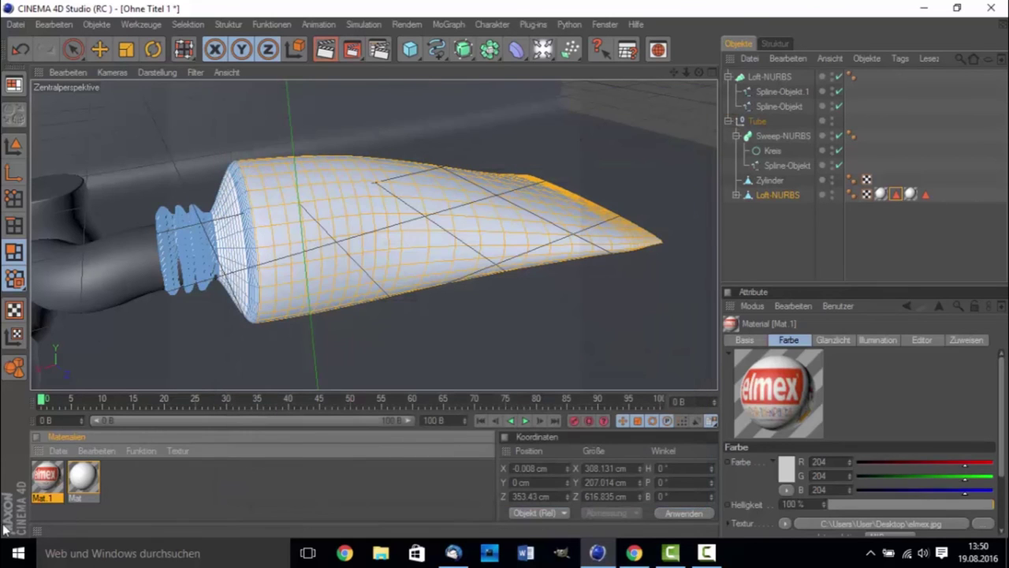
left_click_drag(44, 478, 328, 247)
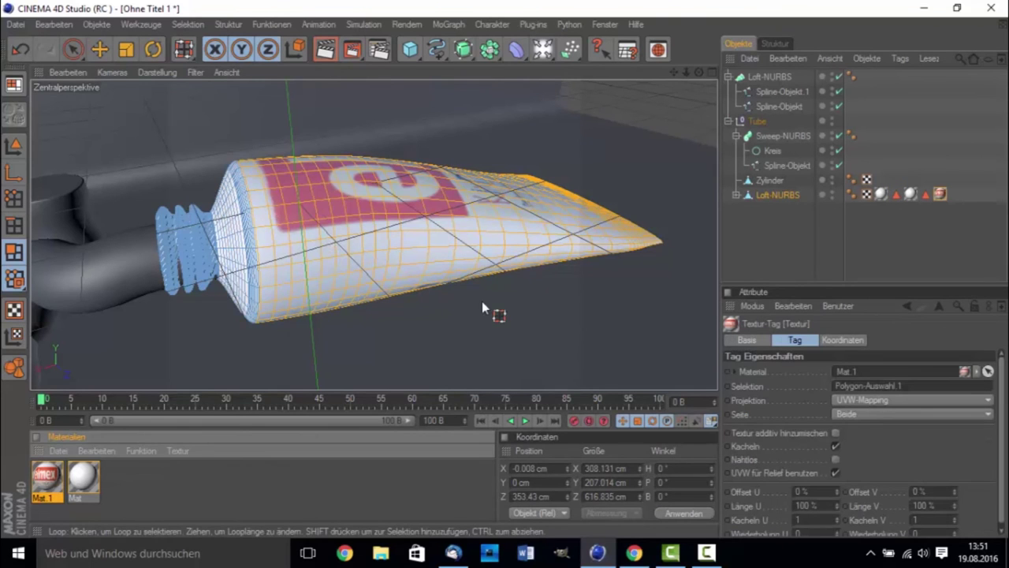
left_click_drag(698, 72, 645, 105)
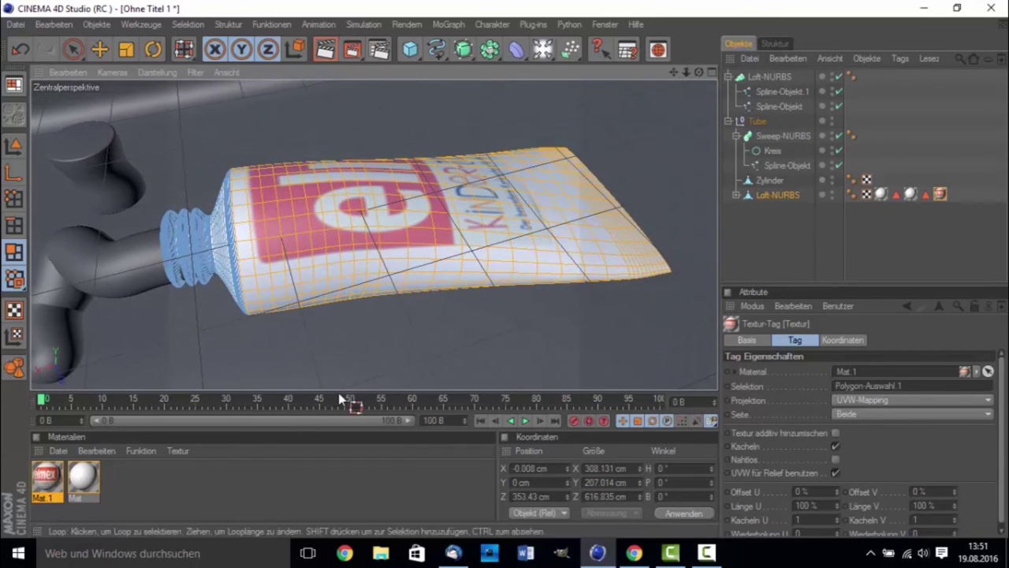
double_click(54, 487)
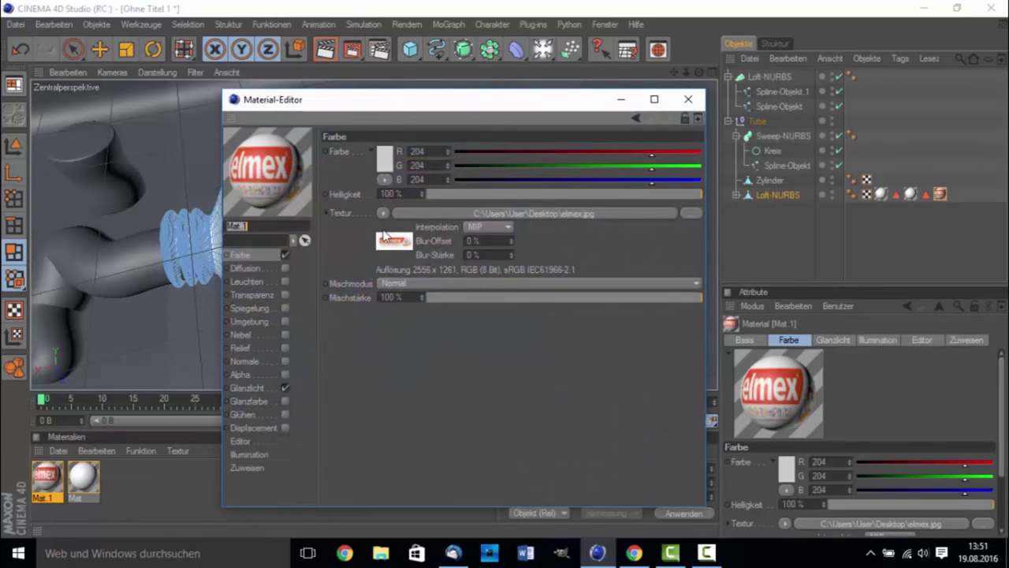
Step: Wrap Mat.1's Farbe texture in a layer shader with a Transformieren effect
left_click(384, 215)
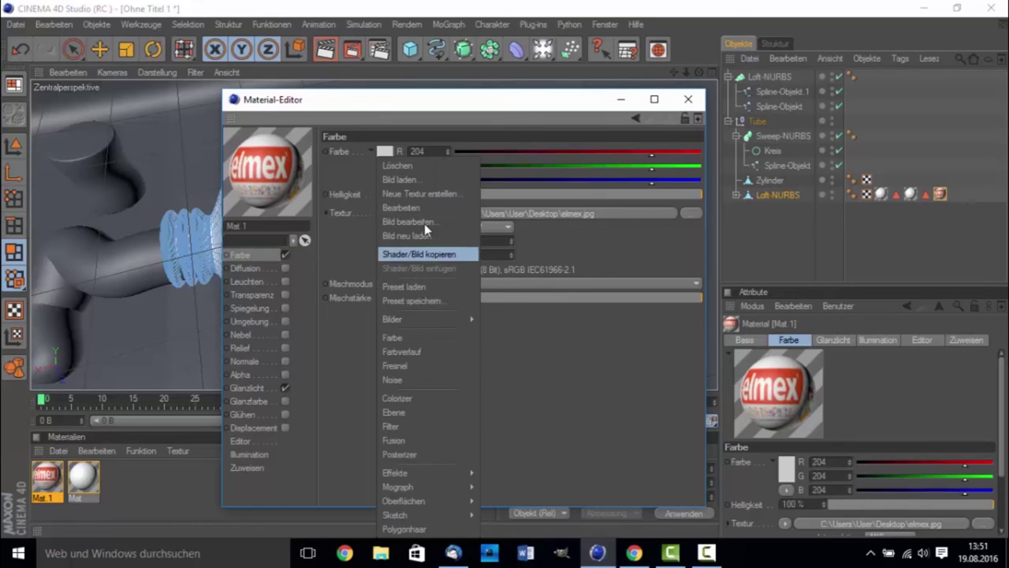
left_click(413, 411)
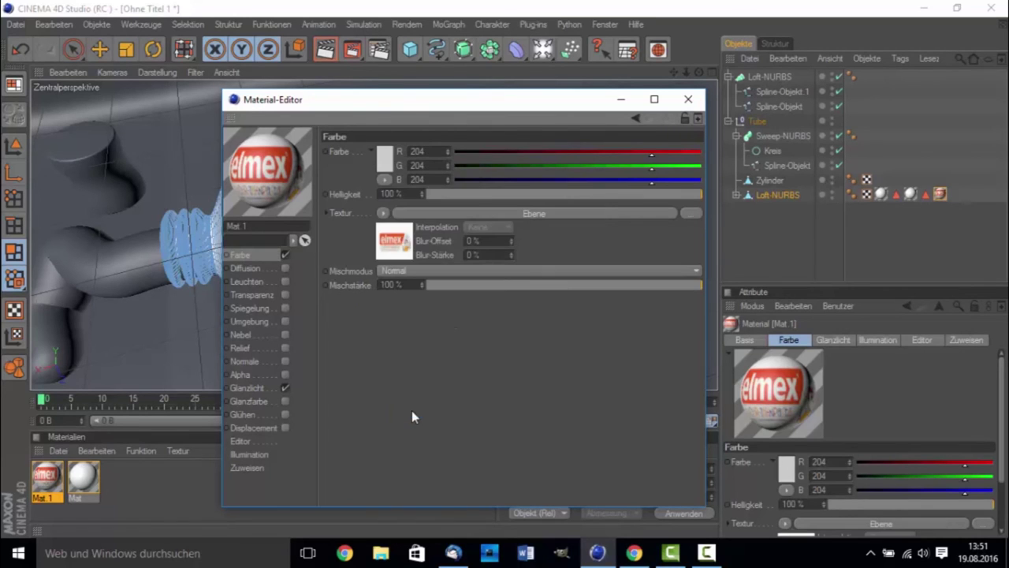
left_click(393, 240)
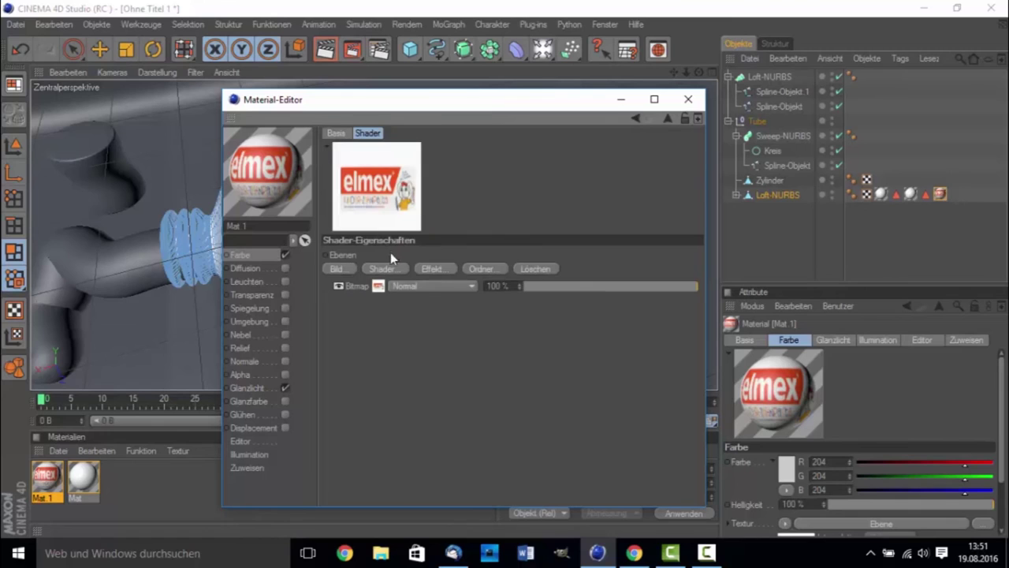
left_click(436, 269)
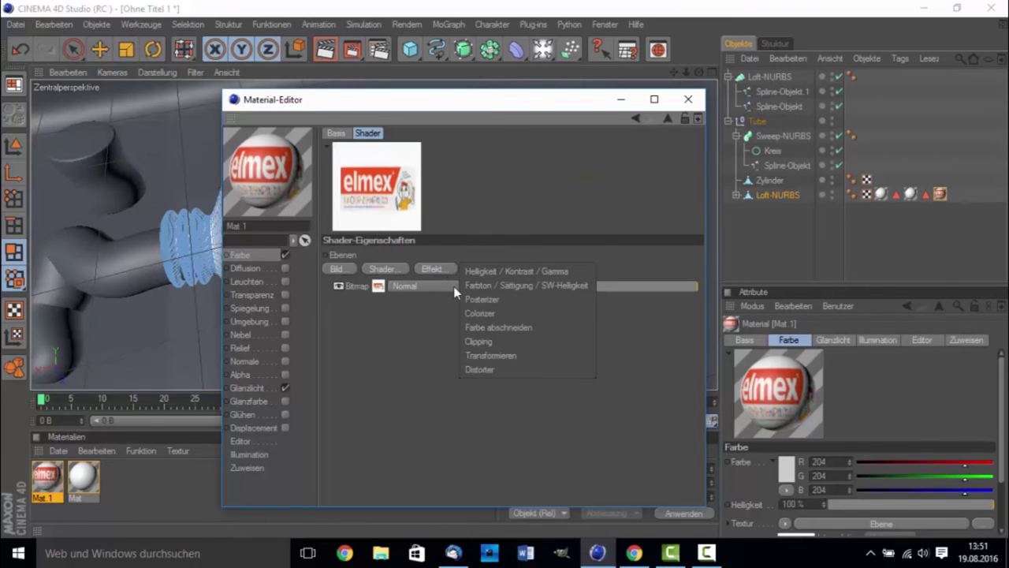
left_click(512, 354)
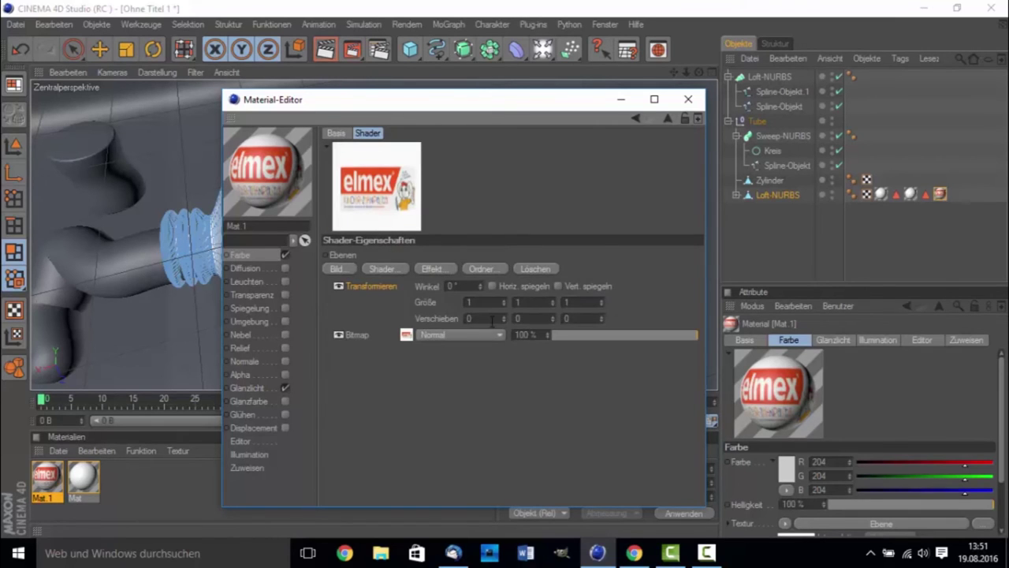
Step: Set the transform Winkel to -90° and move the editor aside to view the tube
double_click(455, 286)
key("BackSpace")
type("-90")
key("Return")
mouse_move(527, 102)
left_mouse_down()
mouse_move(823, 354)
mouse_move(549, 320)
left_mouse_up()
mouse_move(522, 228)
left_mouse_down()
mouse_move(561, 179)
mouse_move(574, 186)
left_mouse_up()
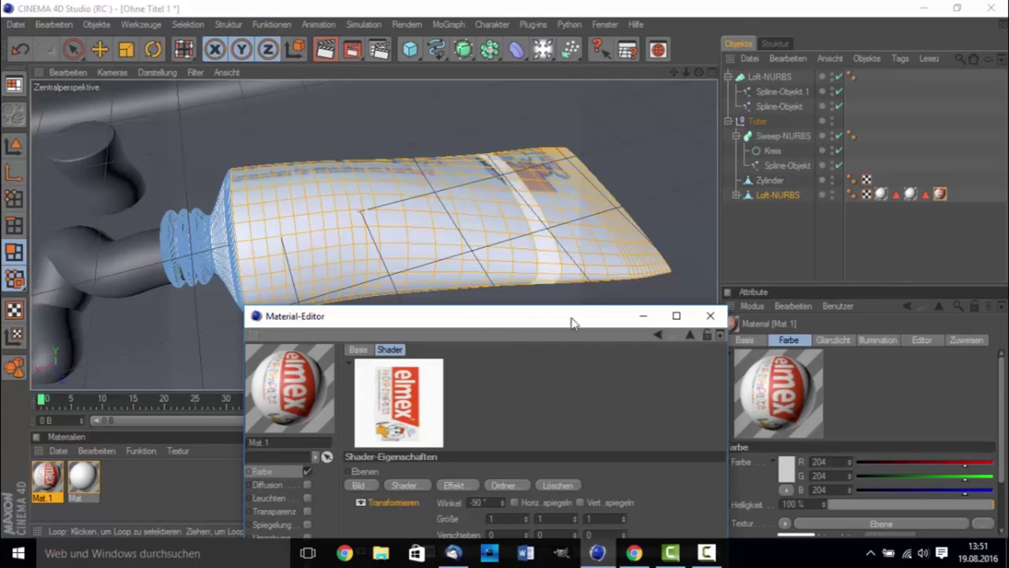
Step: Close the Material-Editor, open the Loft-NURBS texture tag and adjust Länge U
left_click(709, 317)
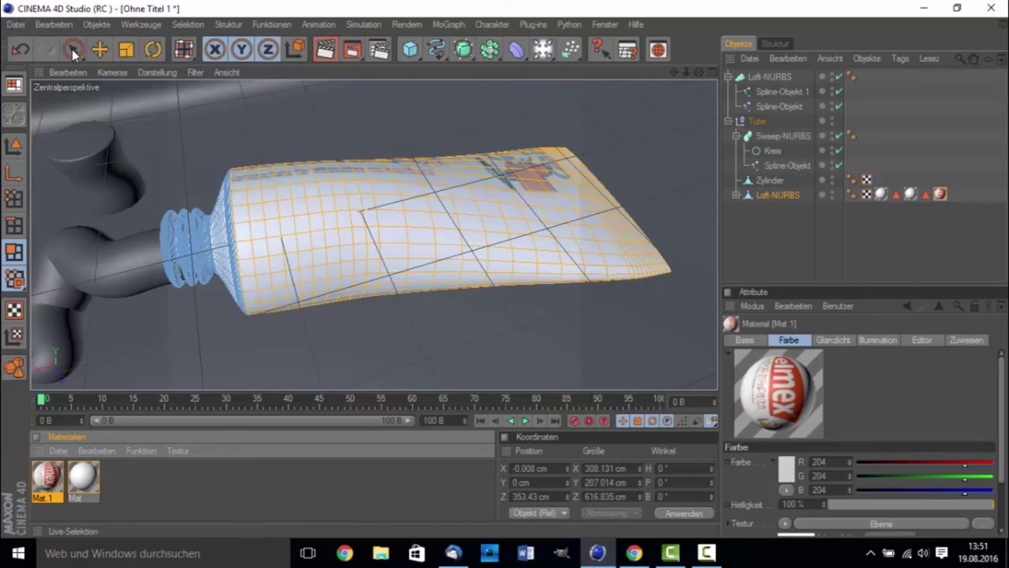
left_click(937, 194)
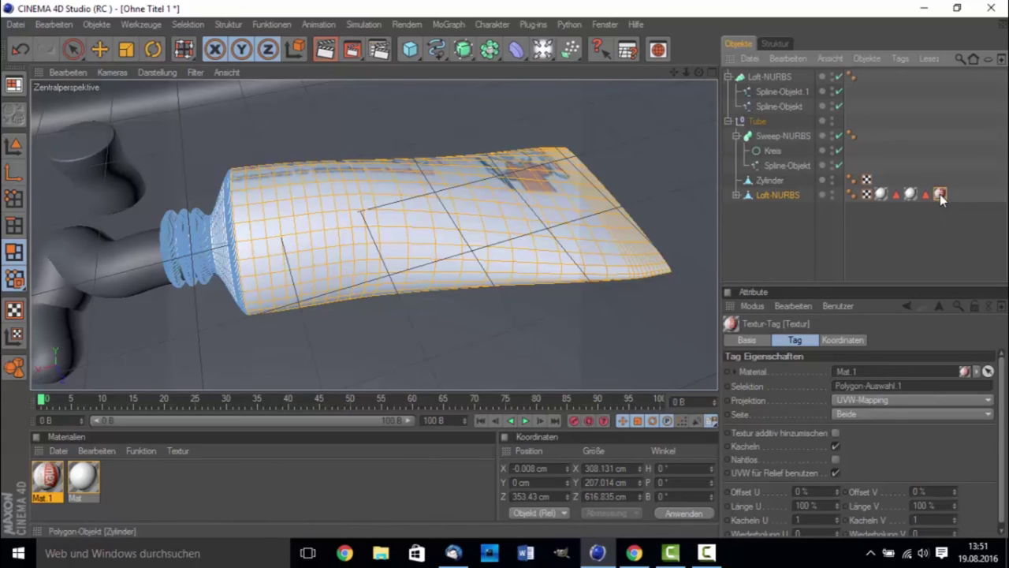
scroll(888, 459, "down", 1)
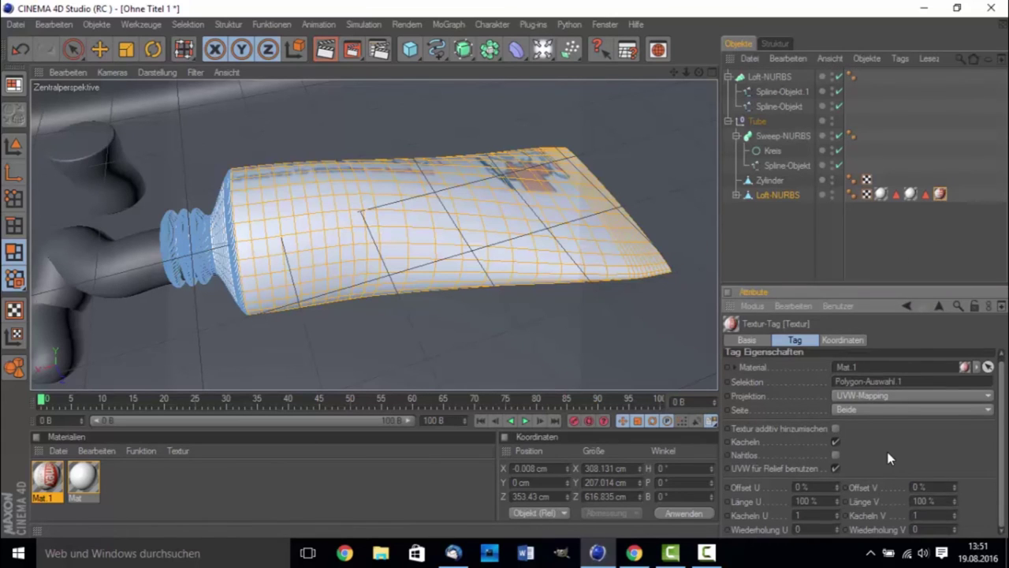
mouse_move(838, 499)
left_mouse_down()
mouse_move(797, 505)
mouse_move(831, 500)
left_mouse_up()
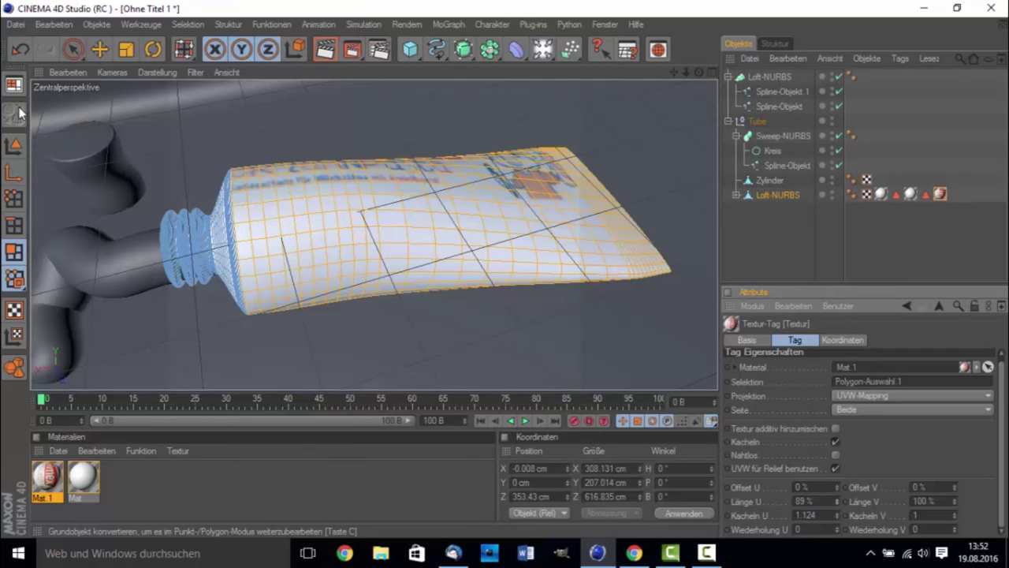
Step: Tune the label tag to U/V offsets -14%/16% and U/V lengths 77%/93%
key("u")
key("l")
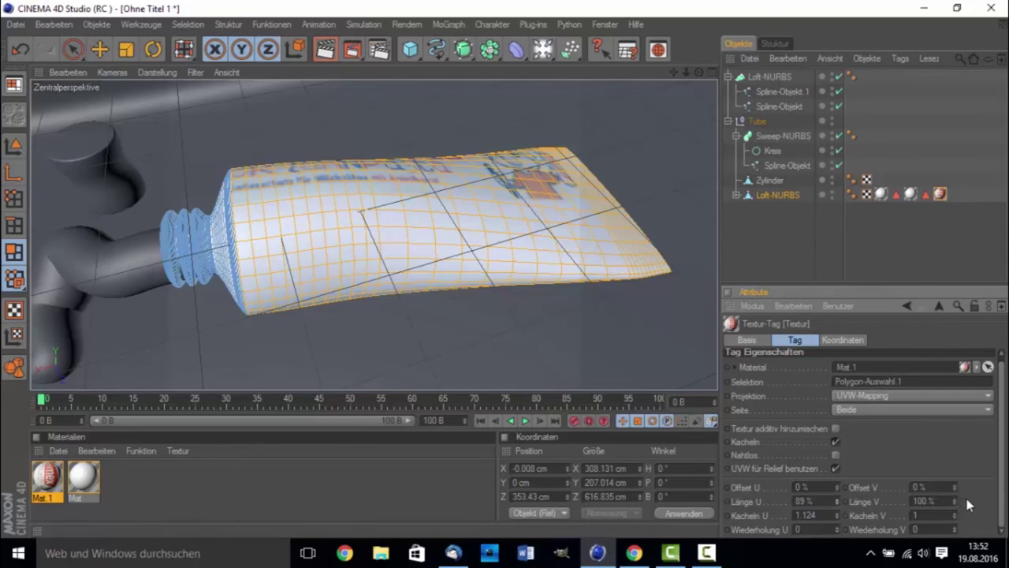
left_click_drag(956, 498, 956, 485)
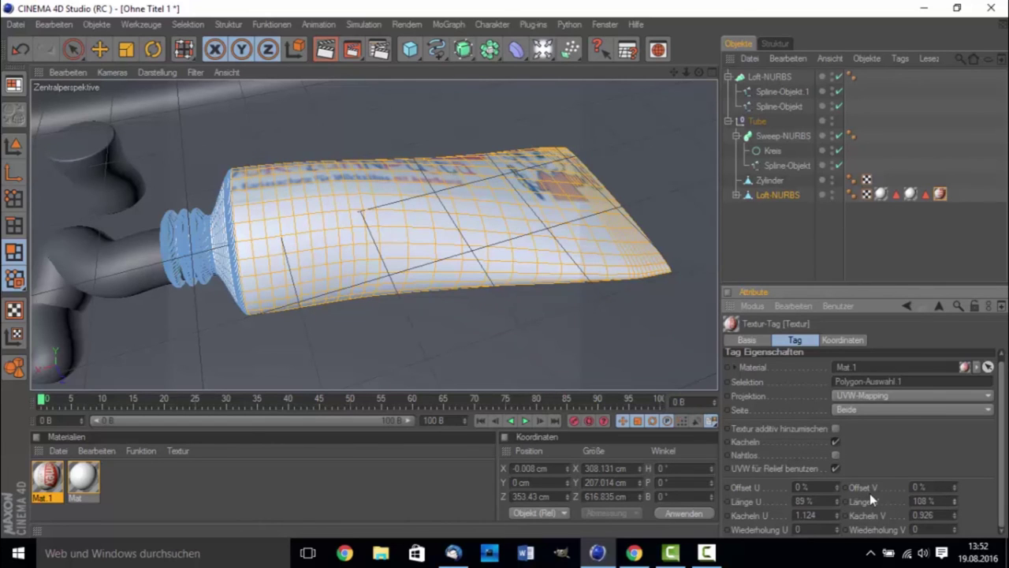
mouse_move(837, 487)
left_mouse_down()
mouse_move(837, 521)
mouse_move(837, 484)
left_mouse_up()
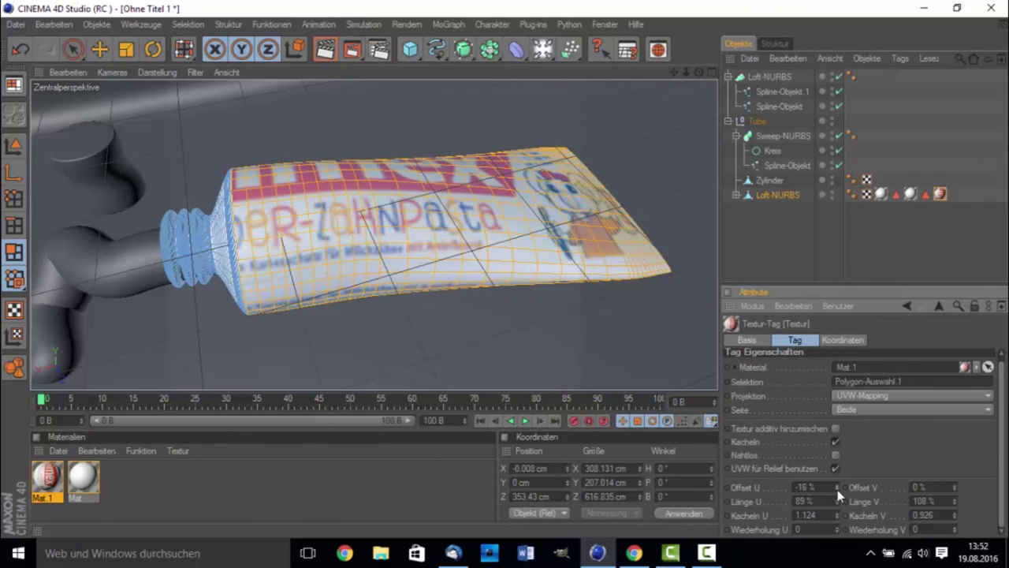
mouse_move(955, 502)
left_mouse_down()
mouse_move(956, 534)
mouse_move(955, 514)
left_mouse_up()
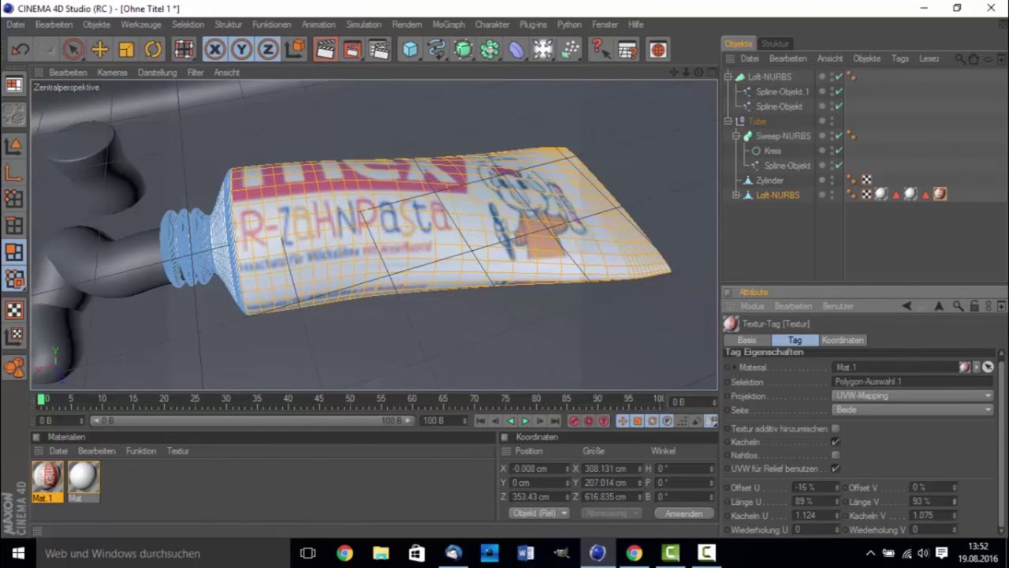
left_click_drag(837, 503, 836, 482)
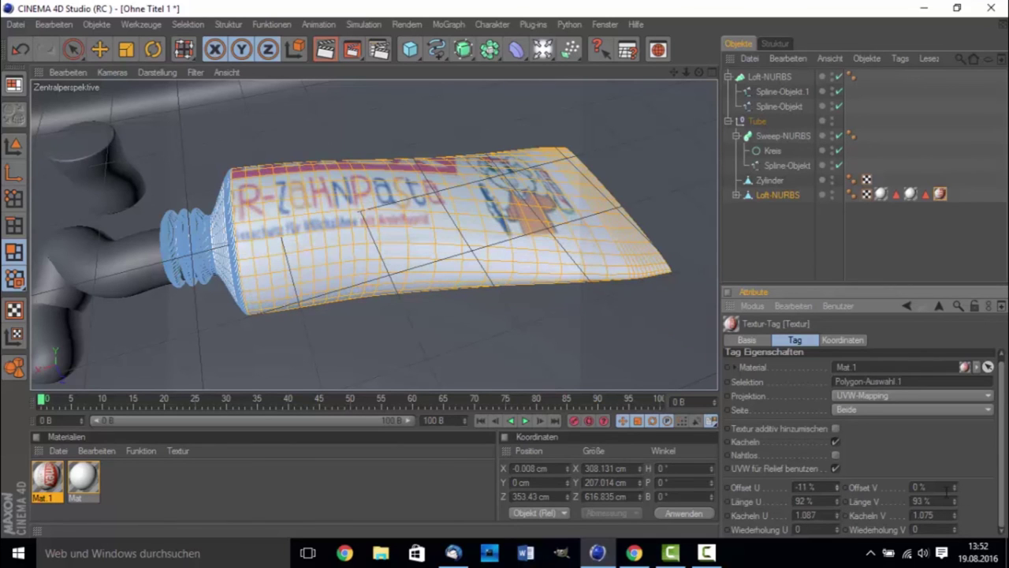
left_click_drag(955, 488, 955, 465)
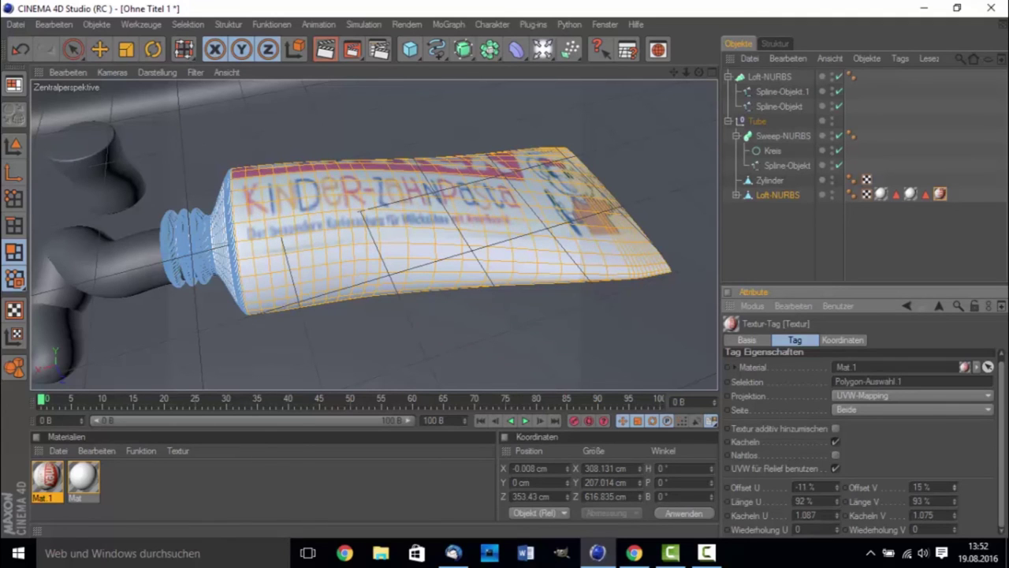
left_click_drag(955, 466, 955, 462)
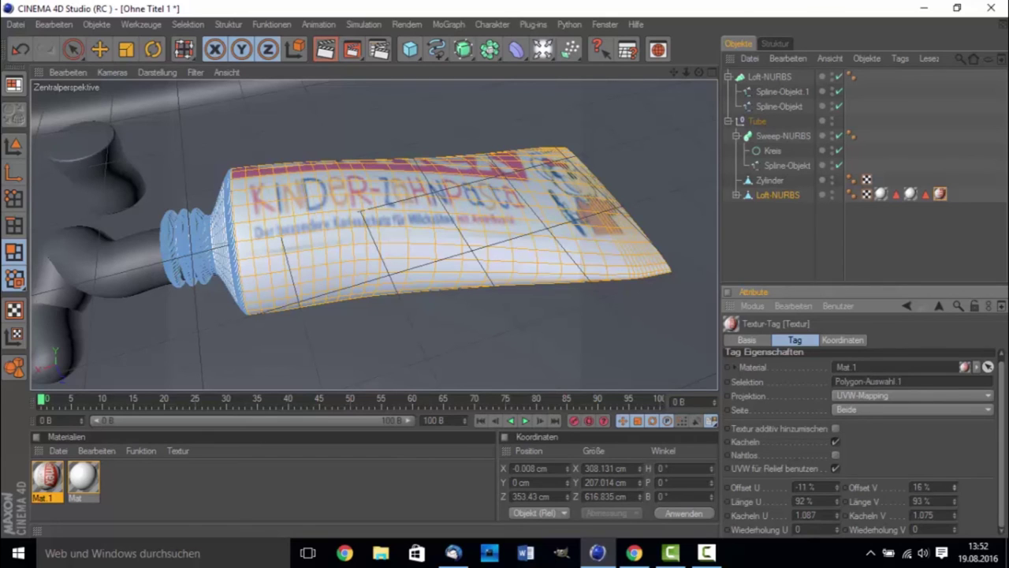
mouse_move(838, 489)
left_mouse_down()
mouse_move(836, 533)
mouse_move(837, 492)
left_mouse_up()
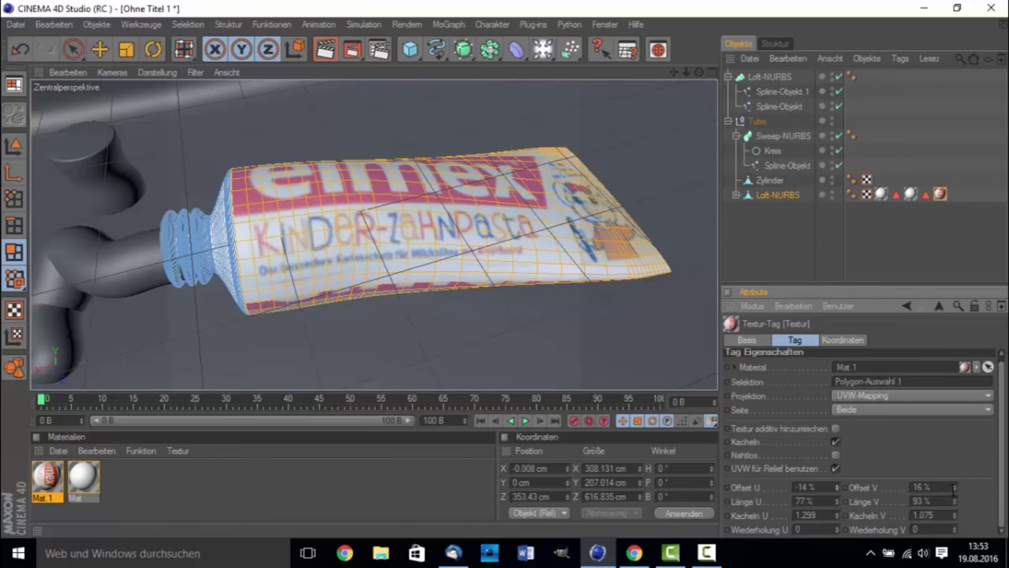
Step: Set the label's Länge V to 84% and Offset V to 18%
left_click_drag(955, 502, 958, 507)
left_click_drag(956, 504, 956, 514)
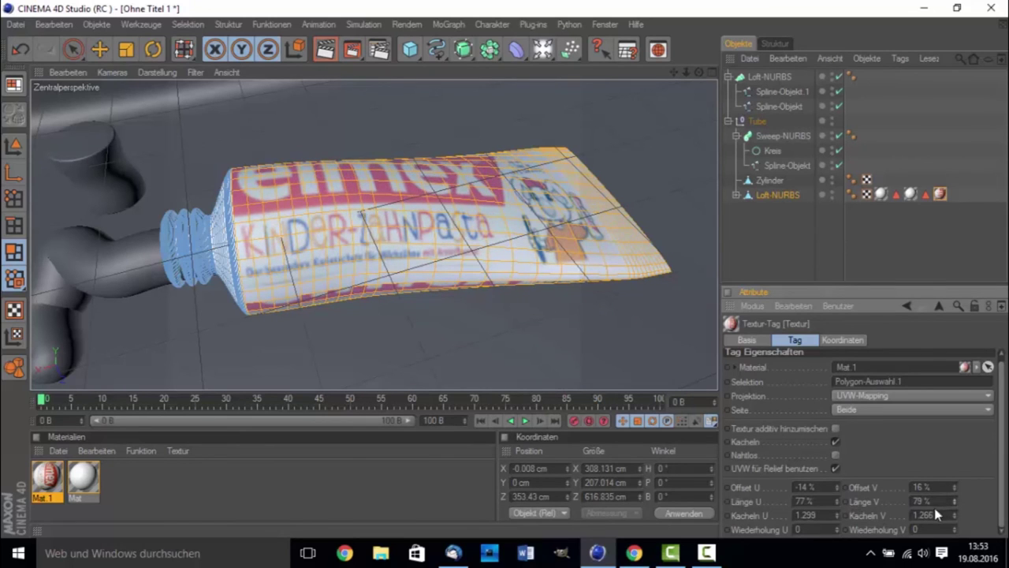
mouse_move(953, 489)
left_mouse_down()
mouse_move(955, 505)
mouse_move(955, 496)
left_mouse_up()
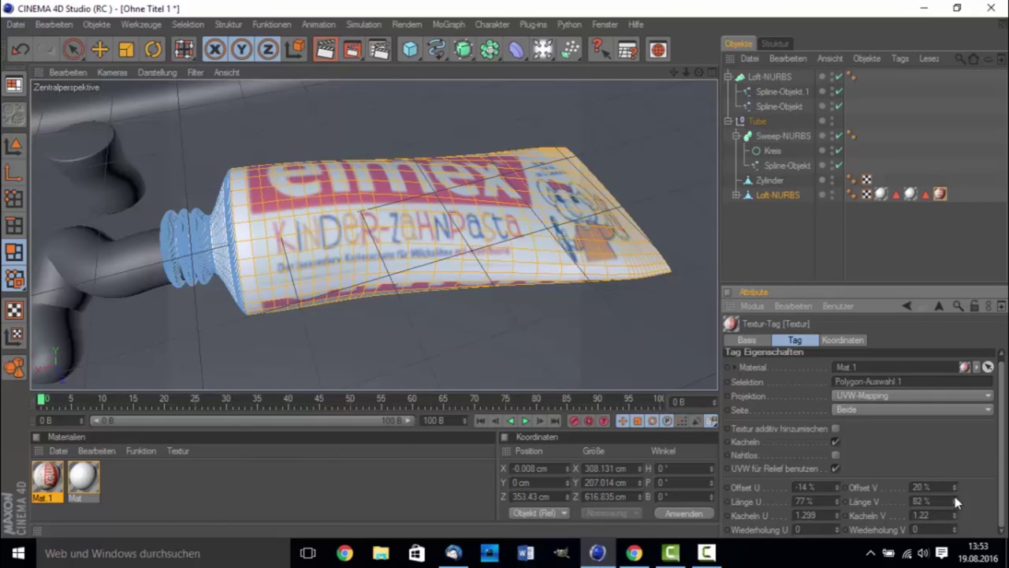
left_click_drag(955, 488, 957, 496)
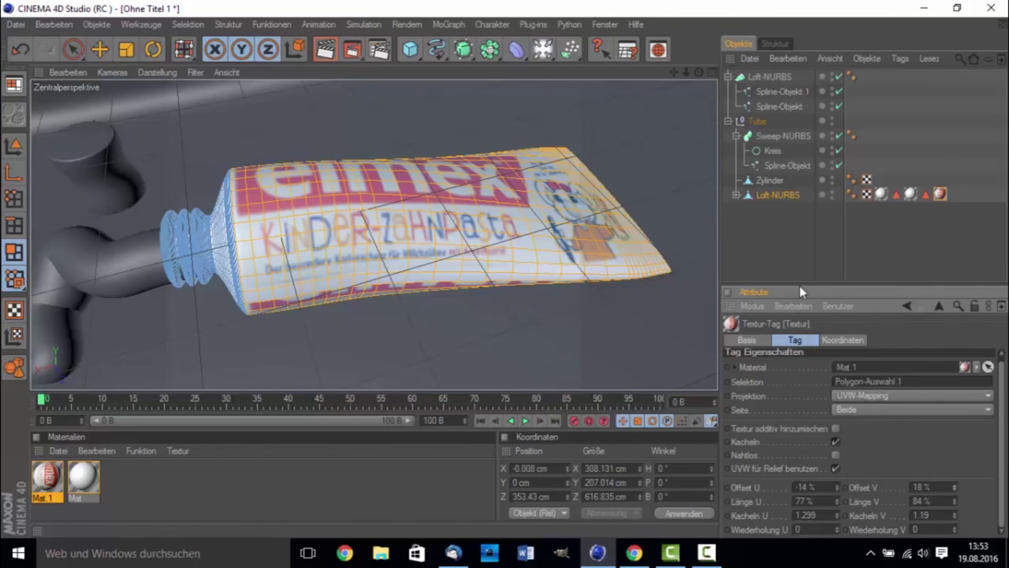
Step: Set Wiederholung U to 1 and check the label from several angles
left_click_drag(626, 300, 623, 193, "alt")
left_click_drag(698, 72, 714, 134)
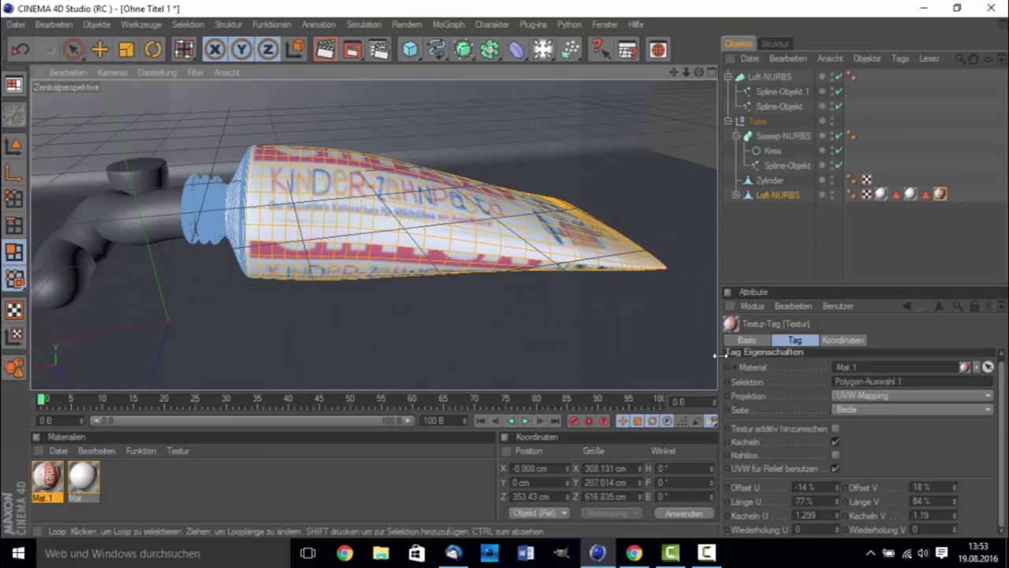
left_click(838, 528)
mouse_move(699, 72)
left_mouse_down()
mouse_move(599, 110)
mouse_move(563, 180)
left_mouse_up()
left_click_drag(675, 75, 631, 103)
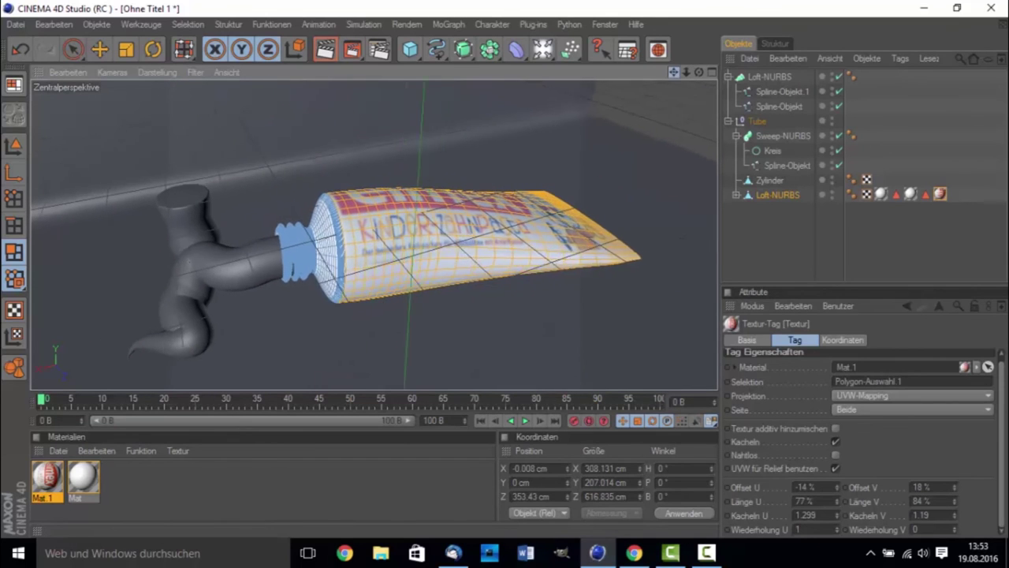
Step: Create a new material, Mat.2, with a pure white (255) Farbe
double_click(180, 481)
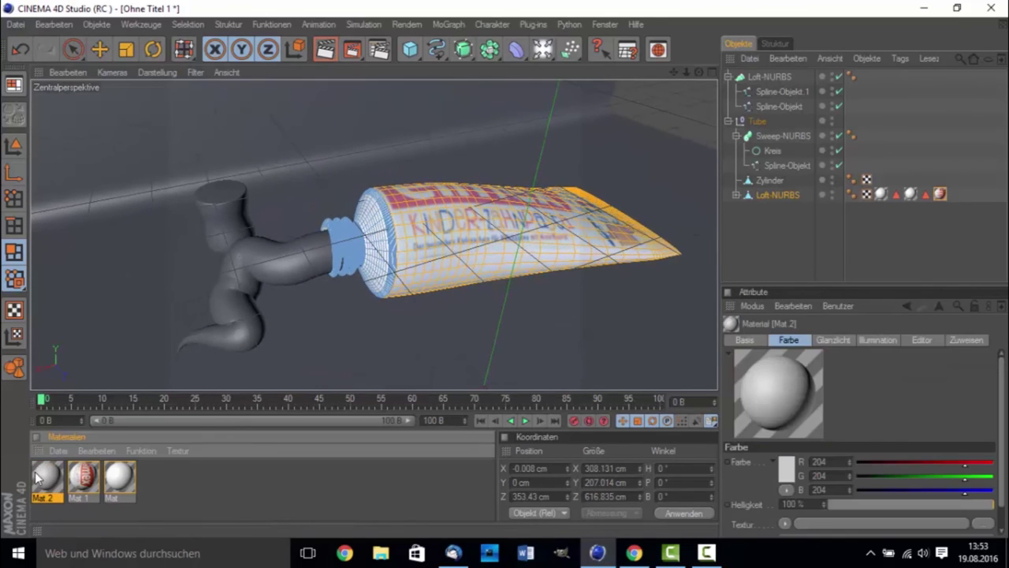
double_click(41, 477)
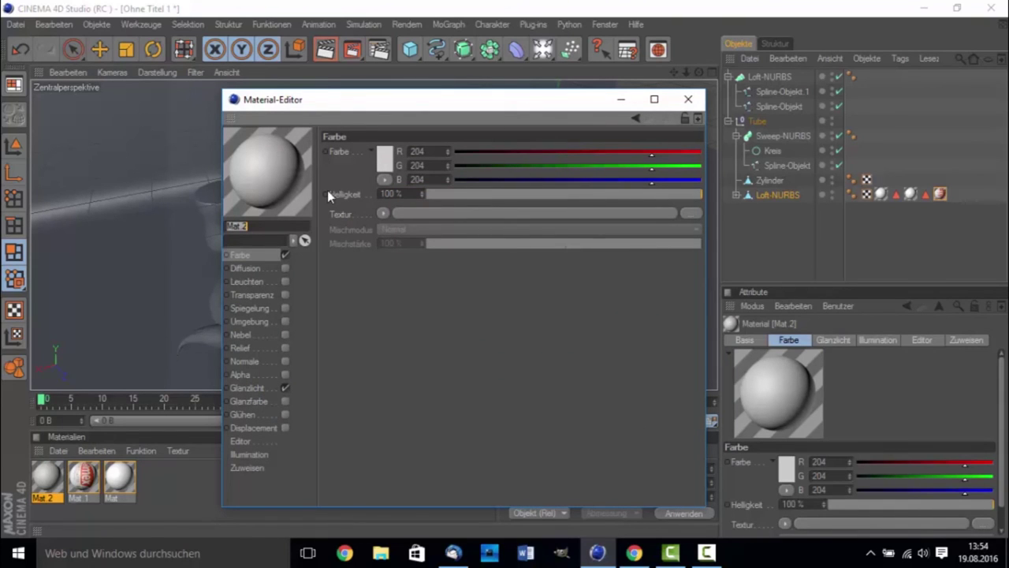
left_click(385, 159)
left_click(292, 104)
left_click(374, 235)
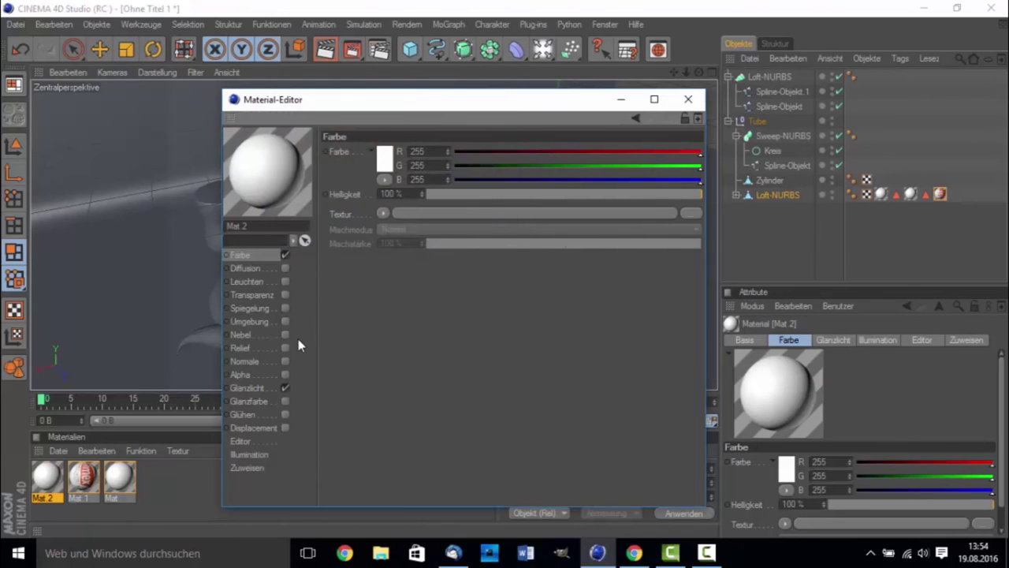
Step: Enable Spiegelung on Mat.2 with a Fresnel shader as its Textur
left_click(283, 310)
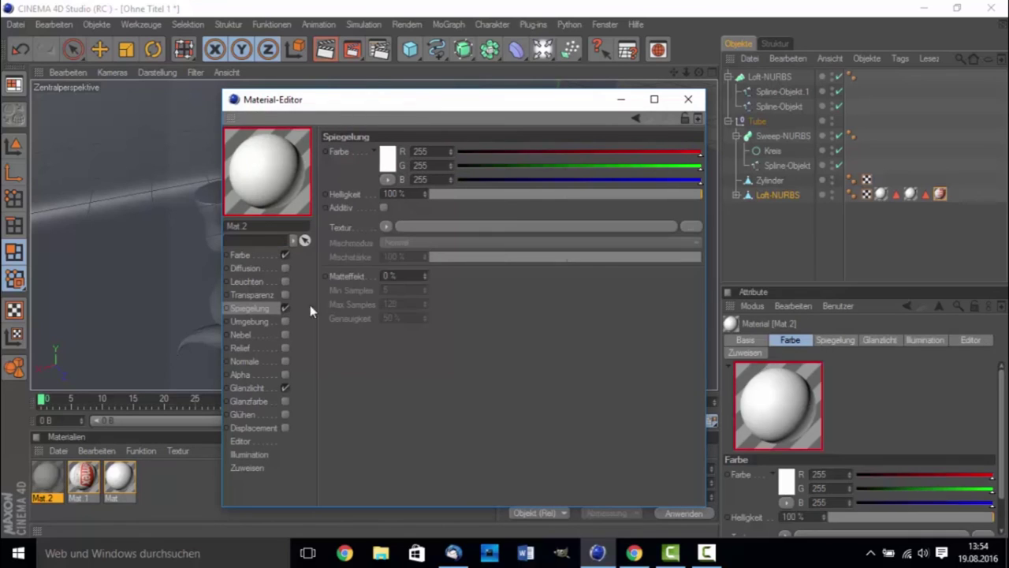
left_click(381, 228)
mouse_move(430, 319)
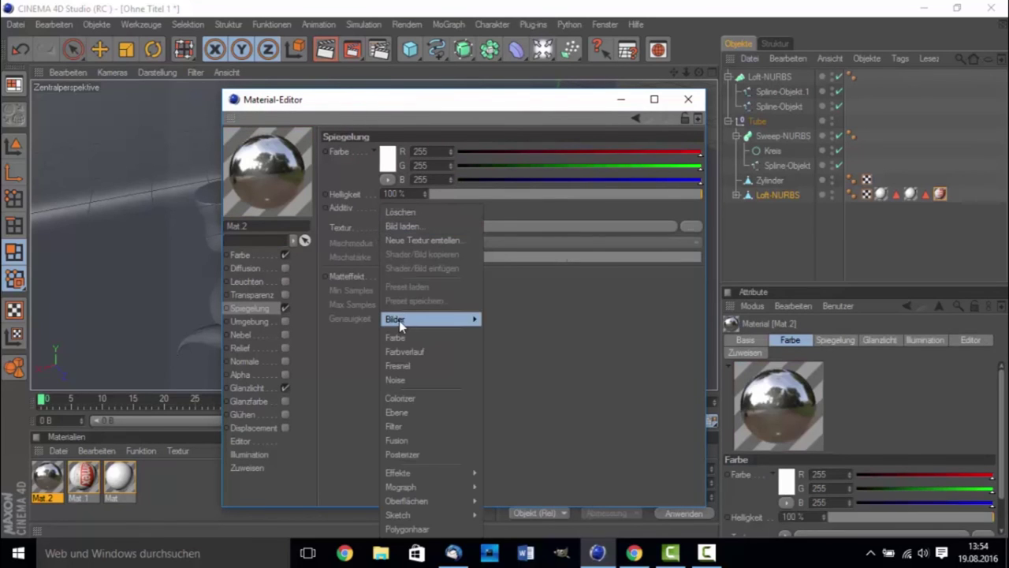
left_click(422, 367)
left_click(415, 260)
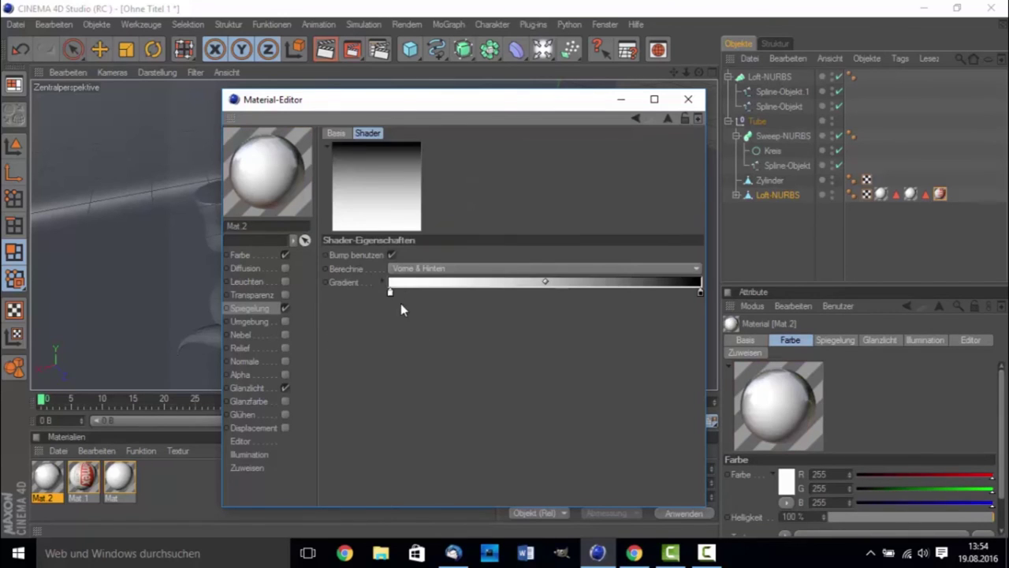
double_click(700, 292)
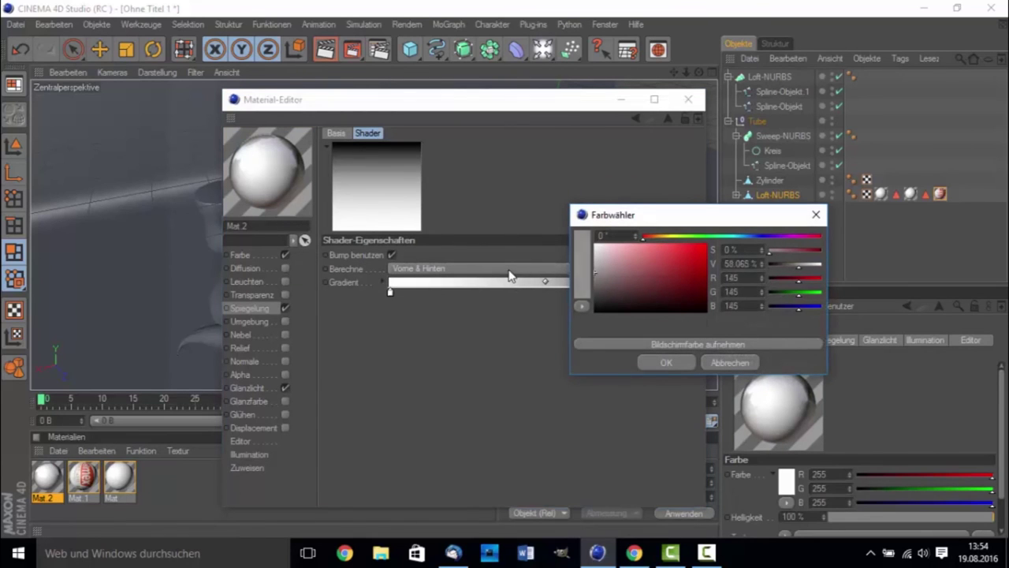
left_click(666, 362)
left_click(260, 308)
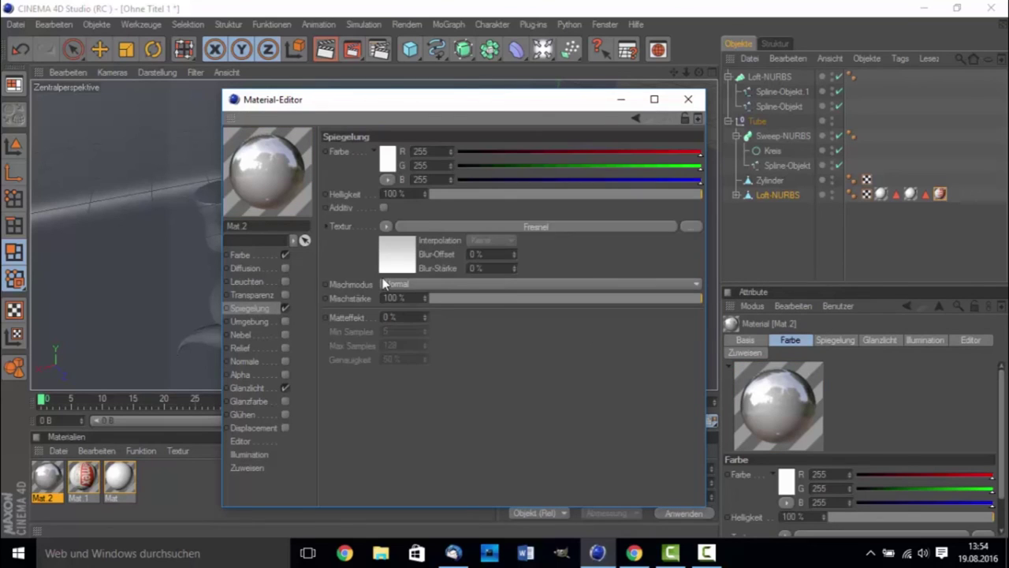
Step: Set the reflection Helligkeit and Mischstärke both to 10%
left_click(440, 196)
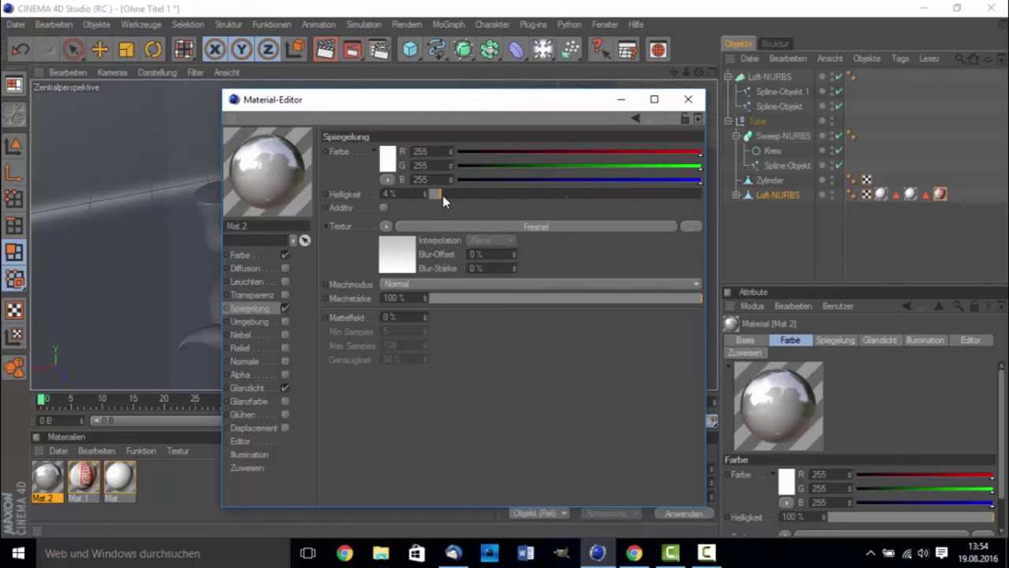
left_click(452, 303)
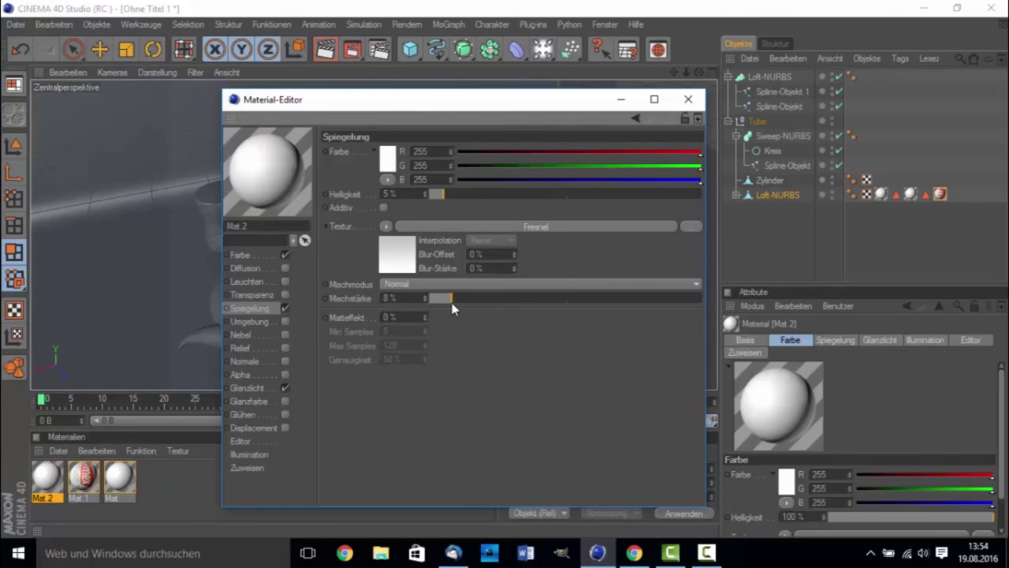
left_click(451, 304)
left_click(457, 195)
left_click(689, 100)
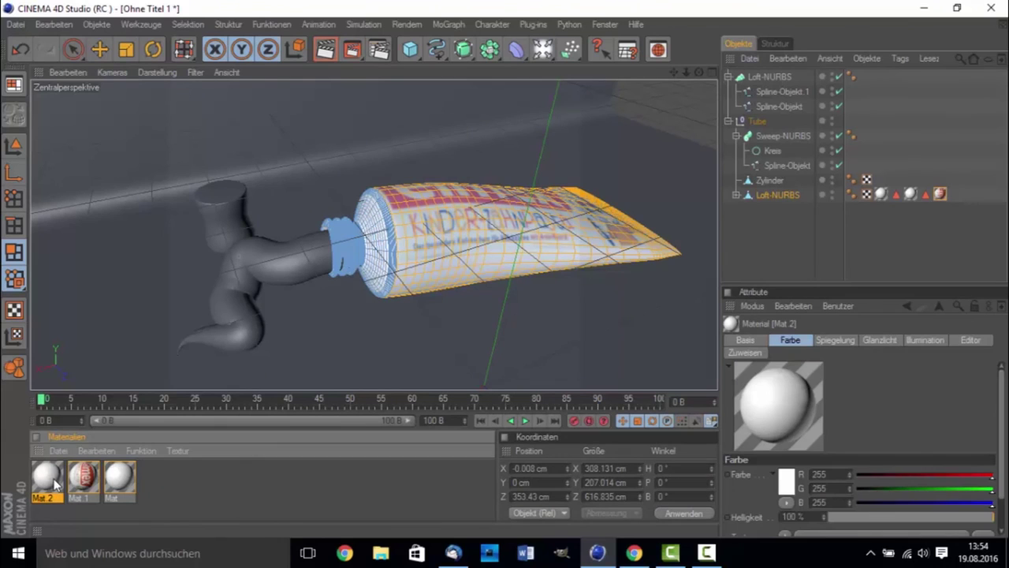
Step: Put Mat 2 on the top Loft-NURBS backdrop and the white Mat on the Zylinder
mouse_move(55, 484)
left_mouse_down()
mouse_move(96, 337)
mouse_move(211, 261)
mouse_move(185, 289)
left_mouse_up()
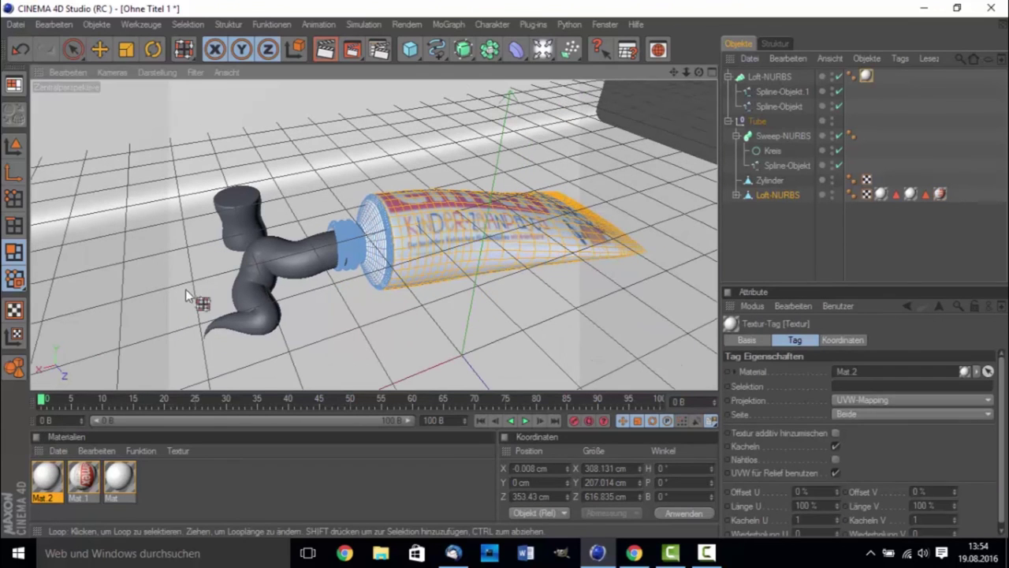
left_click(128, 479)
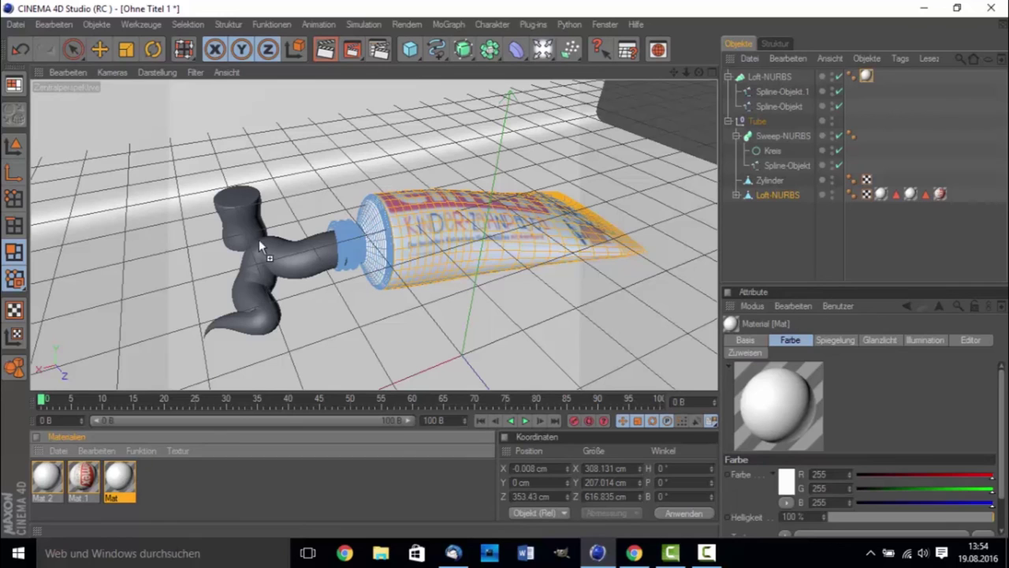
mouse_move(259, 239)
left_mouse_down()
mouse_move(233, 204)
mouse_move(241, 219)
left_mouse_up()
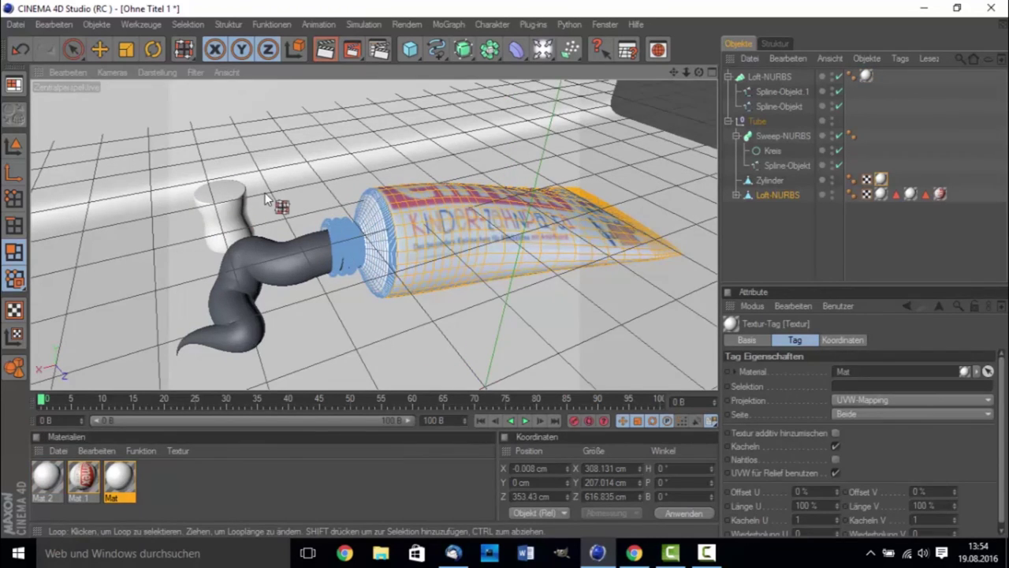
left_click_drag(448, 151, 376, 162, "alt")
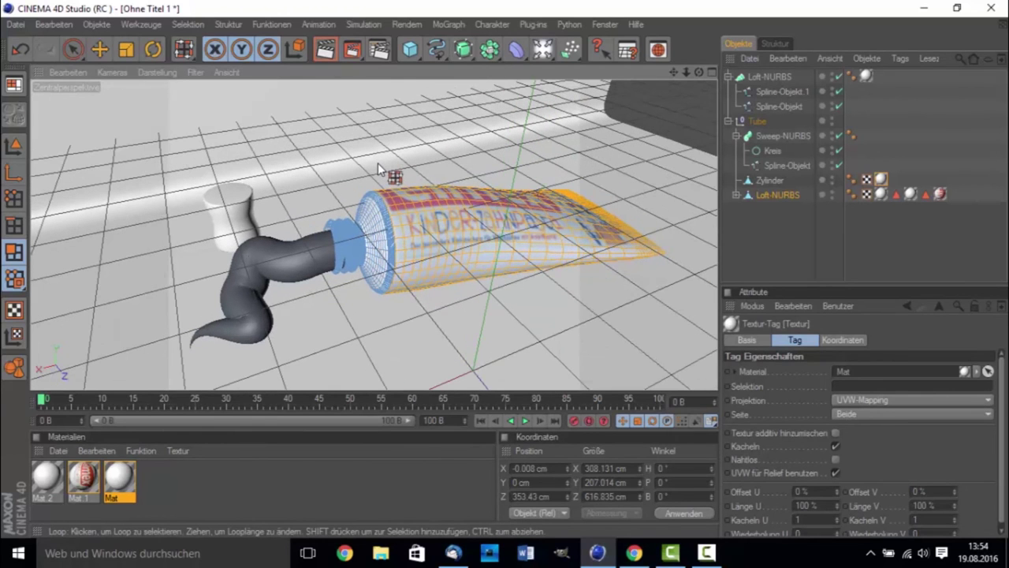
left_click_drag(428, 130, 392, 126, "alt")
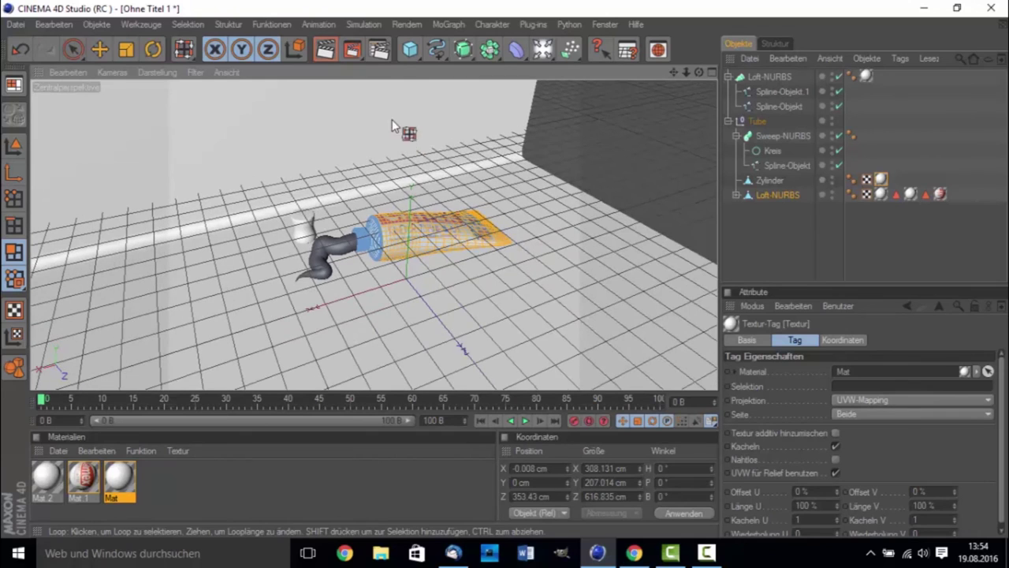
Step: Add an Ebene plane and scale it down to a small patch
left_click(411, 50)
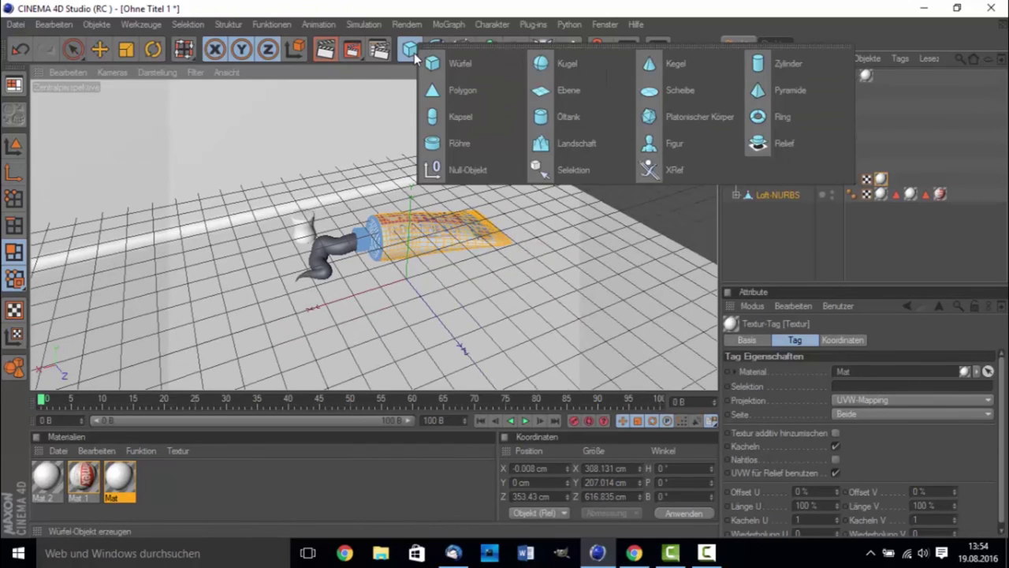
left_click(552, 97)
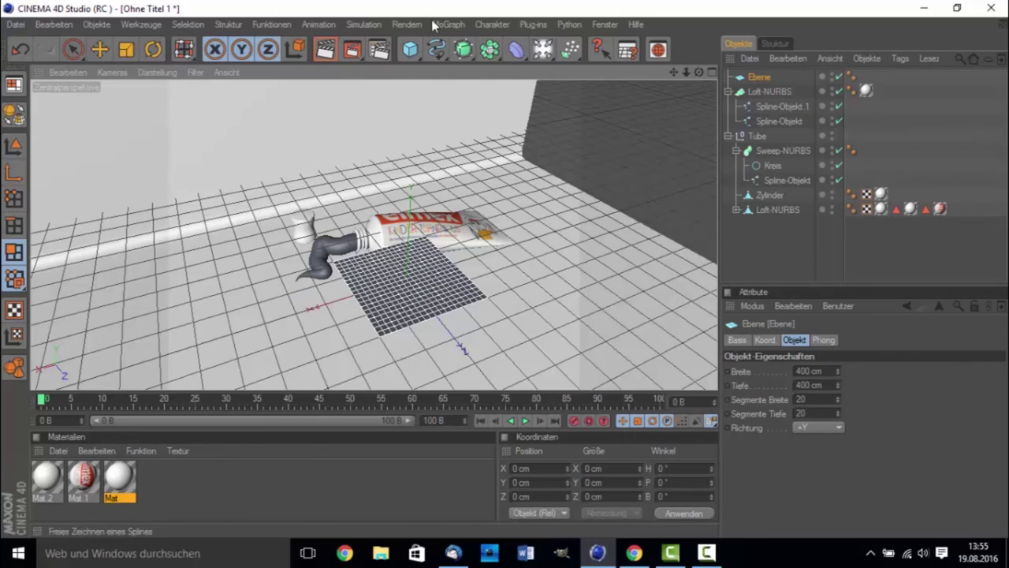
left_click(126, 48)
left_click_drag(369, 254, 331, 253)
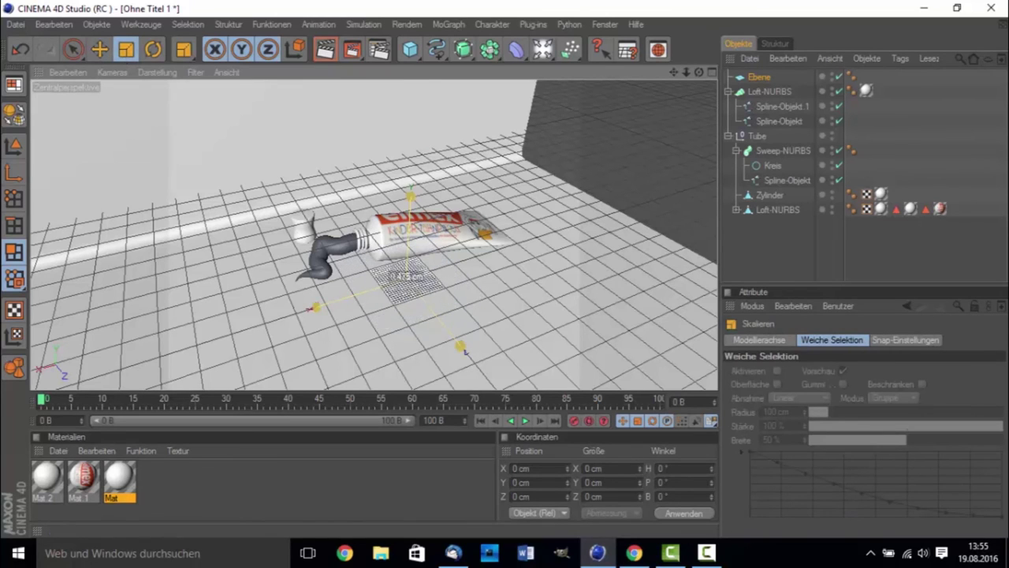
left_click_drag(466, 352, 463, 350)
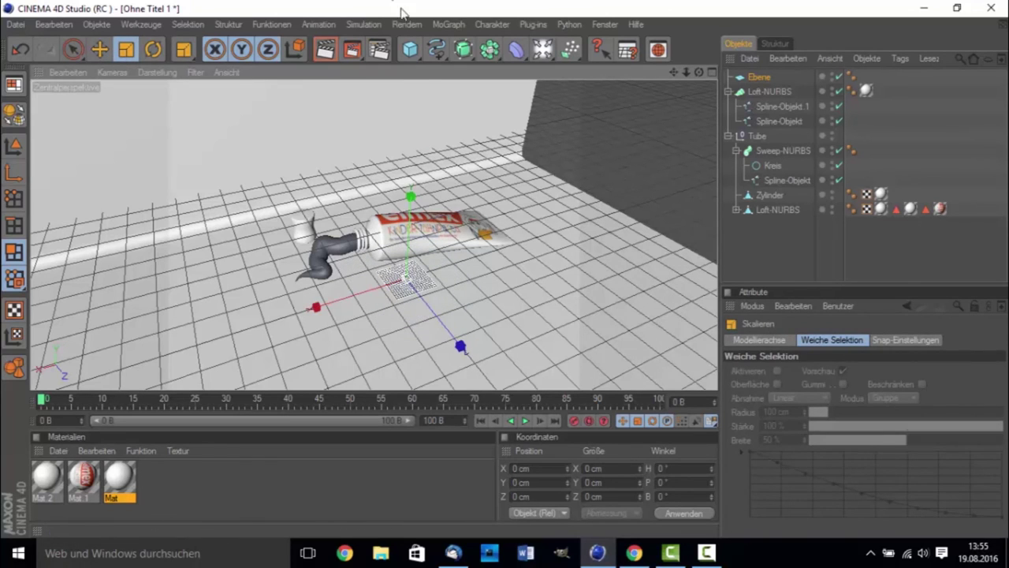
Step: Add a MoGraph Klon, parent the plane under it, and set Modus to Gitter
left_click(435, 24)
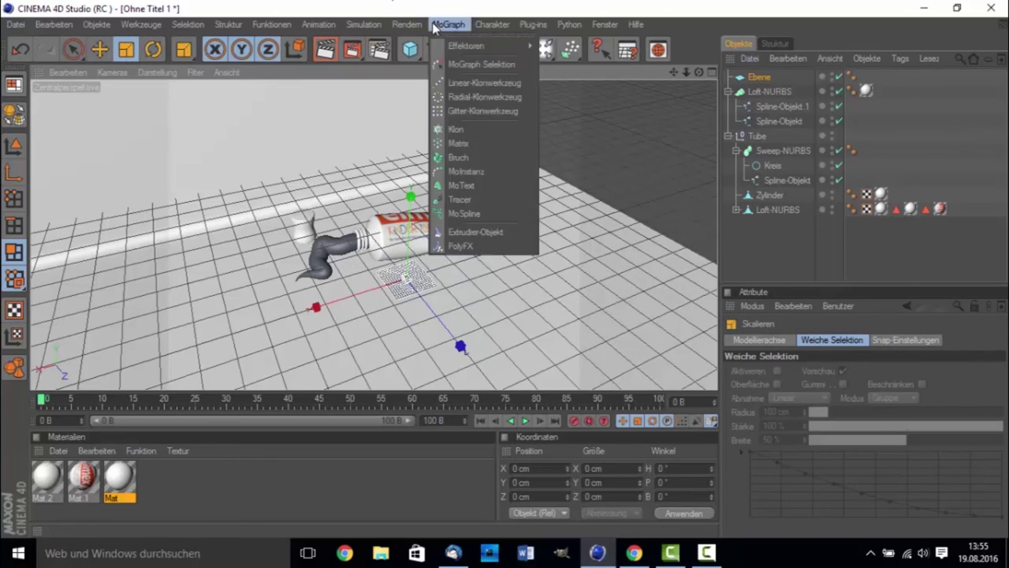
left_click(458, 129)
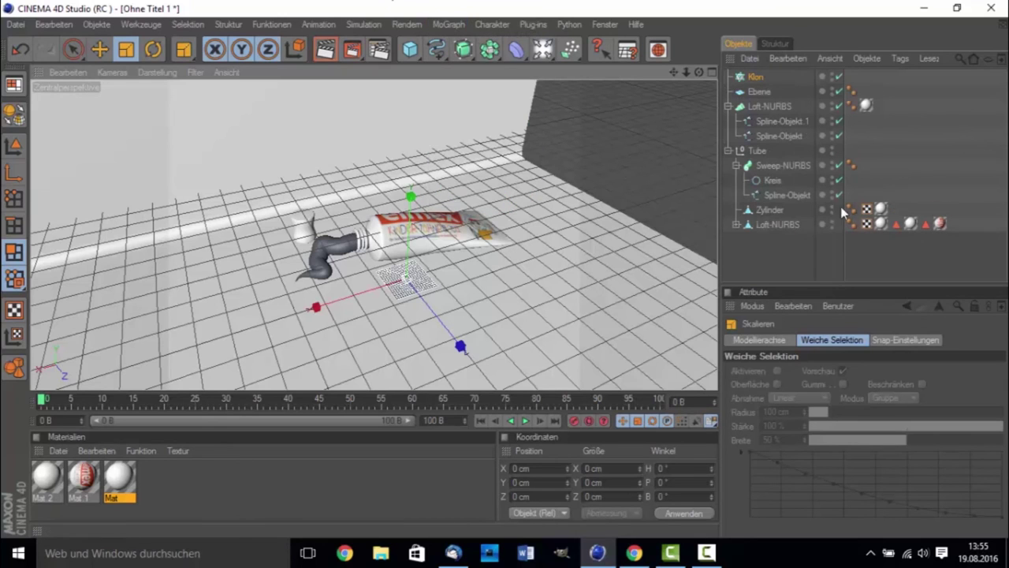
left_click_drag(761, 91, 757, 78)
left_click(757, 77)
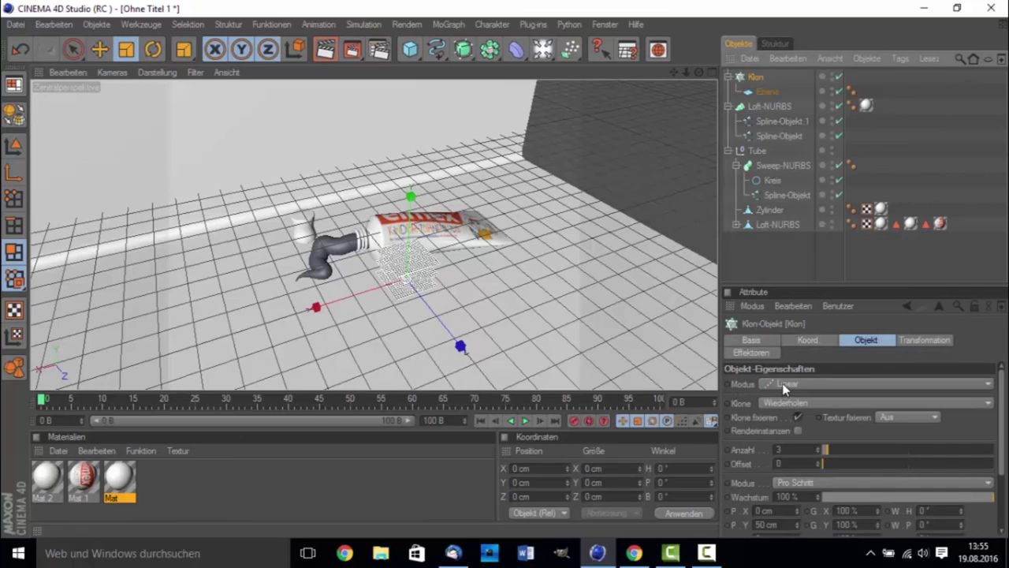
left_click(785, 385)
left_click(781, 427)
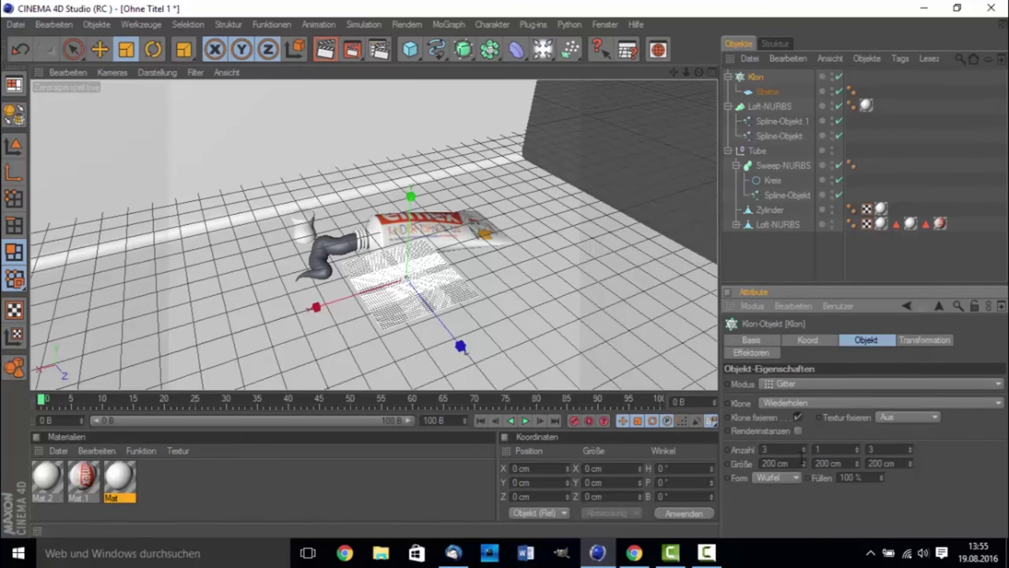
Step: Set the grid Anzahl to 3/1/3 and Größe to about 361 × 0 × 357 cm
left_click(781, 448)
type("23")
key("Return")
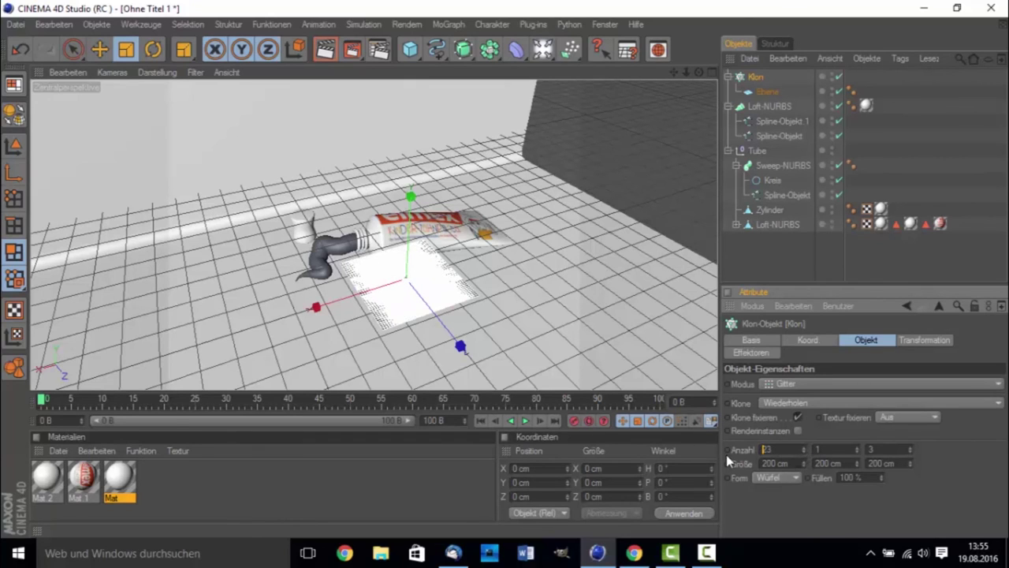
type("3")
key("Return")
left_click_drag(805, 464, 868, 464)
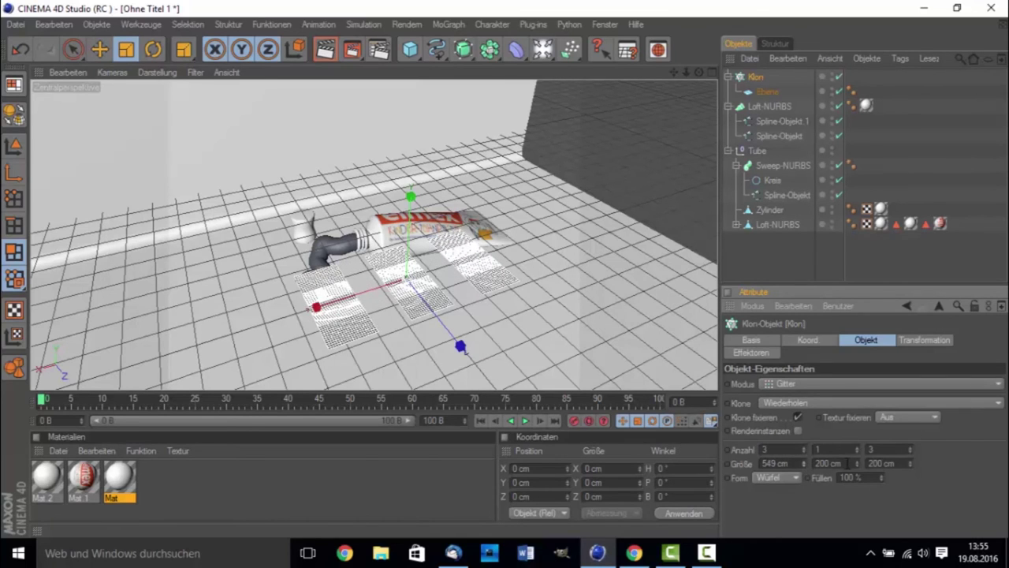
left_click_drag(856, 463, 856, 463)
double_click(844, 465)
type("0")
key("Return")
left_click_drag(910, 463, 910, 467)
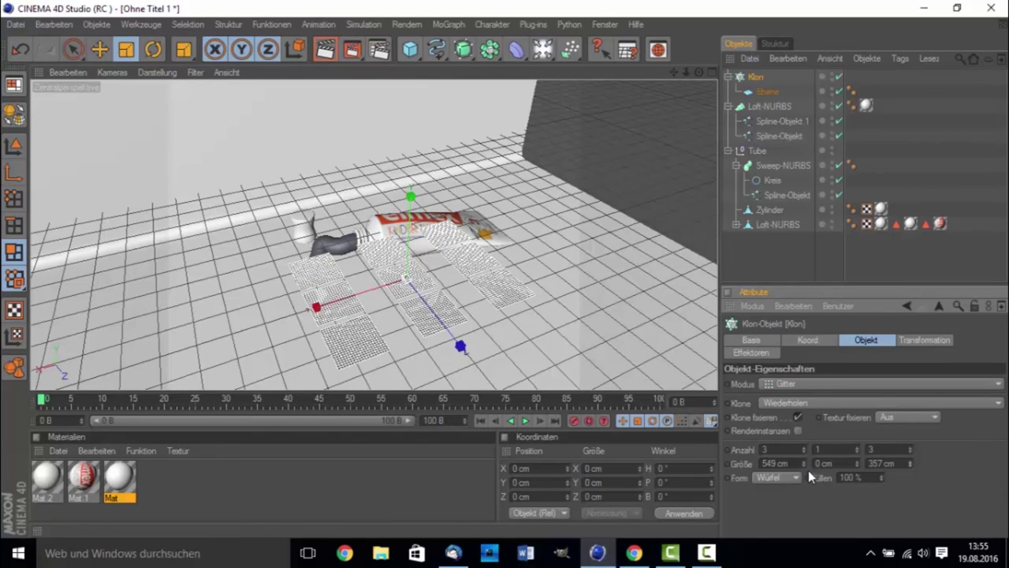
left_click_drag(803, 464, 804, 478)
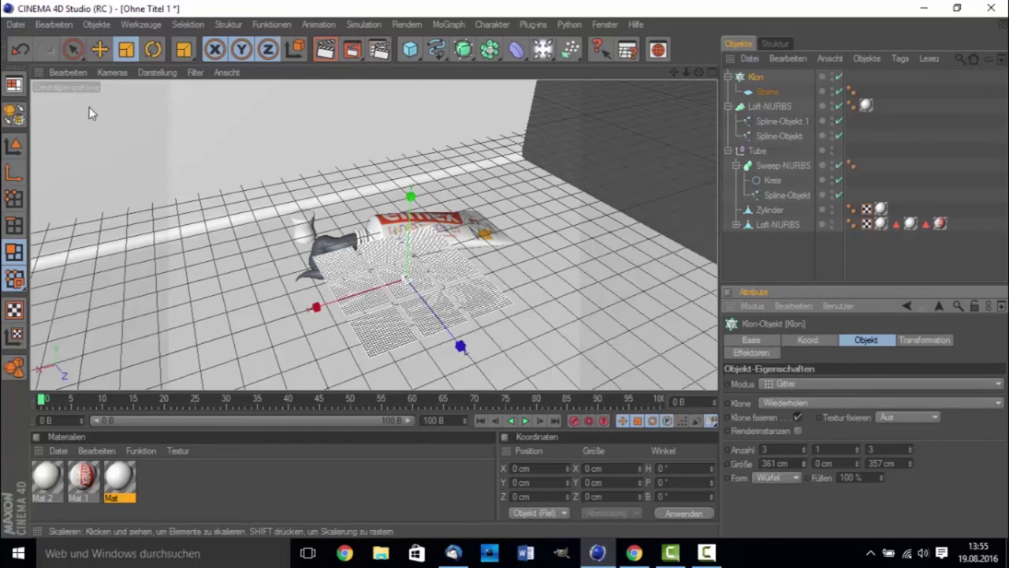
key("space")
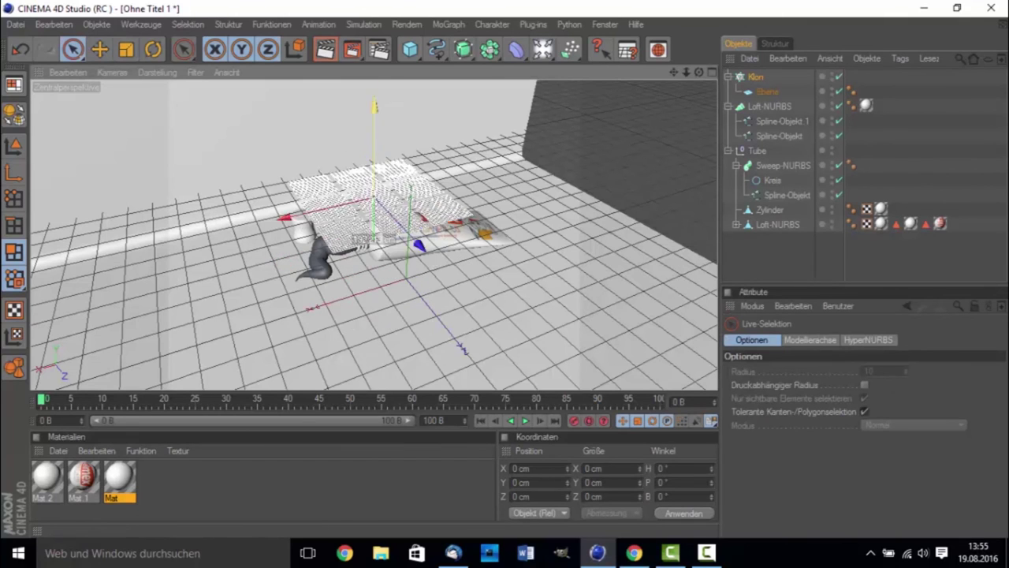
Step: Rotate the Klon plane grid up and to the left
left_click(155, 50)
left_click_drag(328, 88, 307, 120)
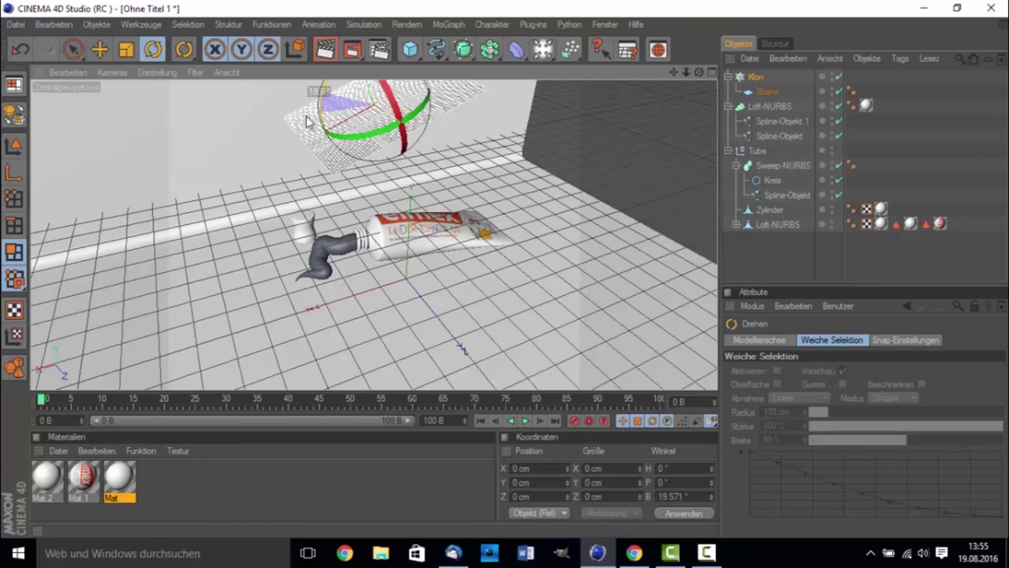
key("ctrl+z")
mouse_move(370, 110)
left_mouse_down()
mouse_move(319, 130)
mouse_move(338, 120)
left_mouse_up()
Step: Create Mat 3 with Farbe off and Leuchten on, and apply it to Klon
double_click(193, 485)
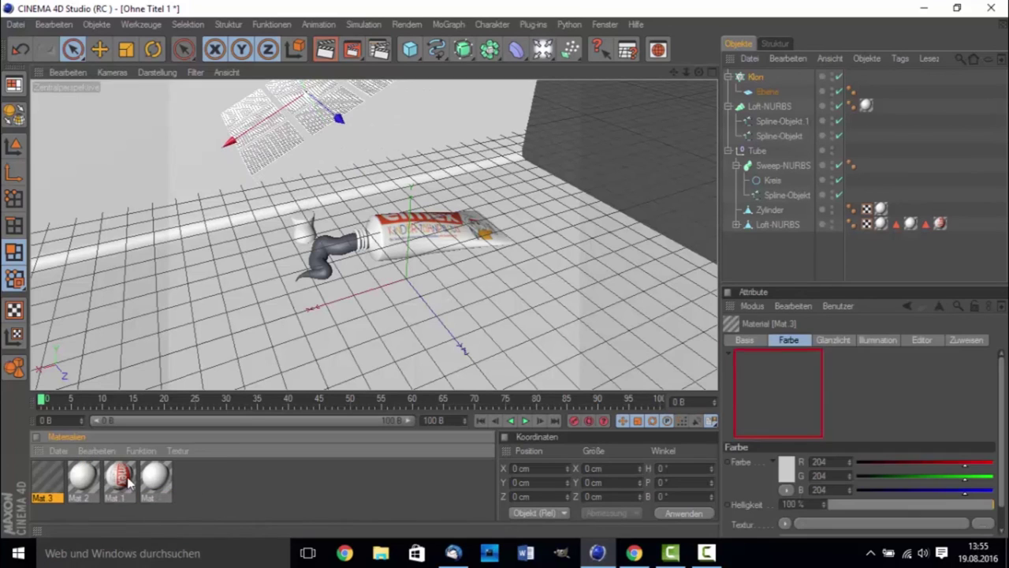
double_click(47, 477)
left_click(285, 255)
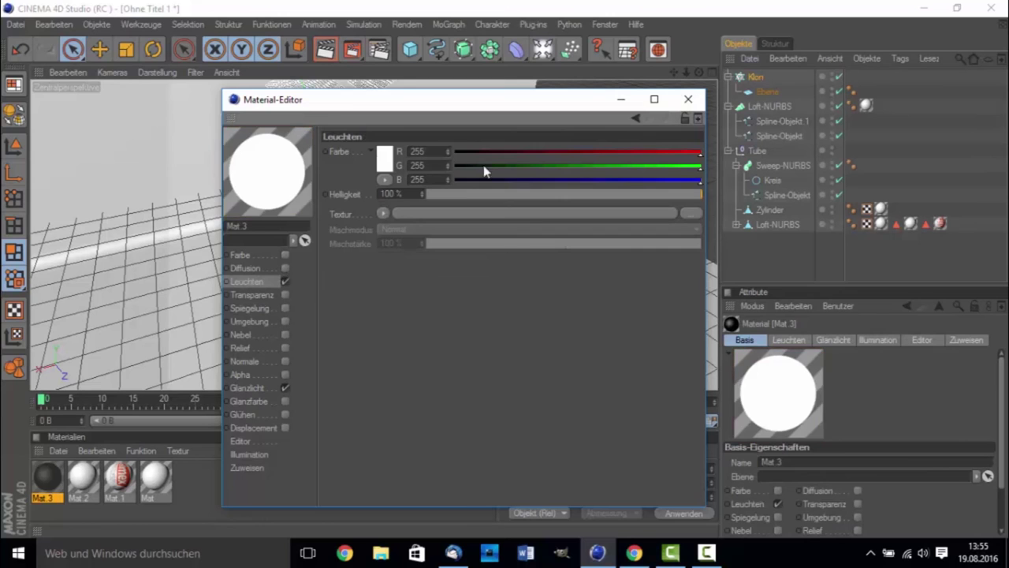
left_click(688, 100)
left_click_drag(42, 476, 234, 191)
mouse_move(398, 140)
left_mouse_down()
mouse_move(776, 84)
mouse_move(753, 77)
left_mouse_up()
Step: Scroll up the Object Manager and select the paste strand's Kreis profile
scroll(401, 253, "up", 3)
scroll(402, 251, "up", 2)
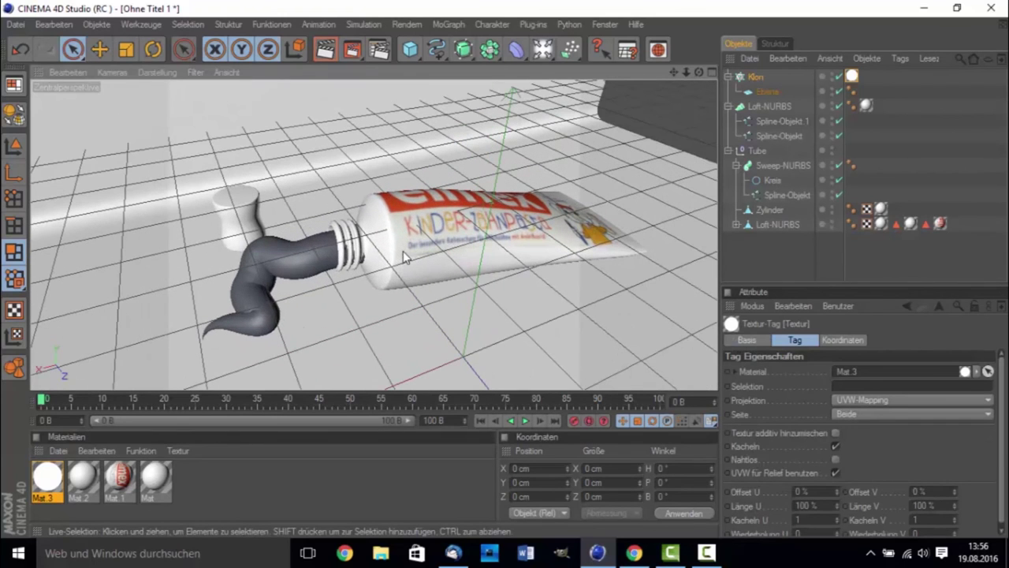
scroll(301, 274, "up", 2)
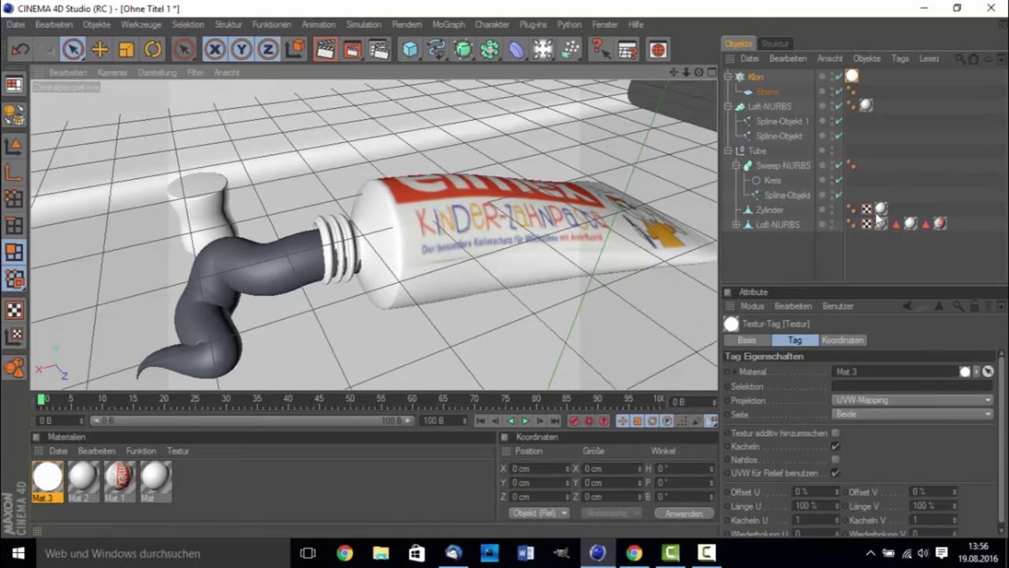
left_click(766, 181)
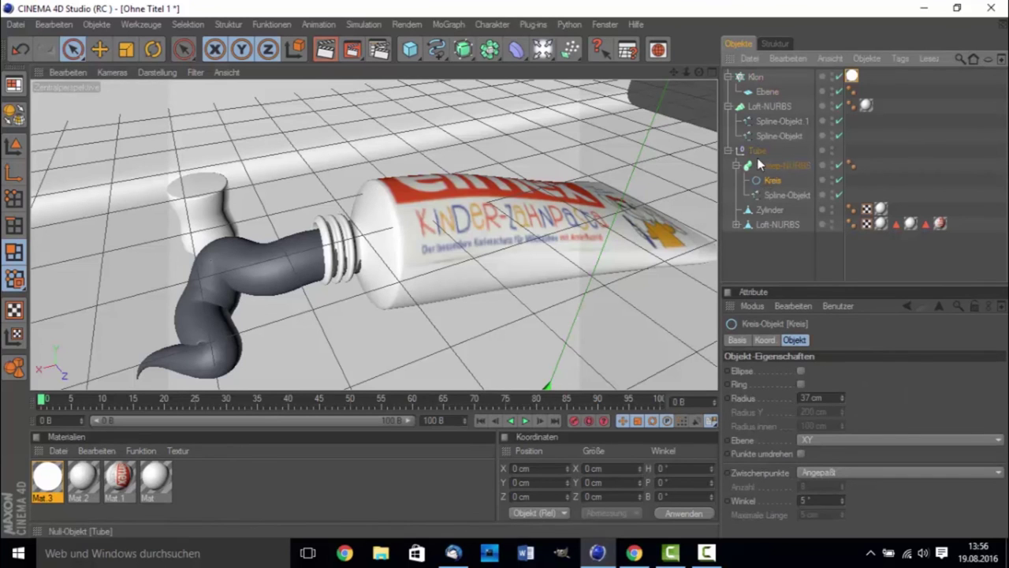
mouse_move(697, 75)
left_mouse_down()
mouse_move(694, 57)
mouse_move(618, 144)
left_mouse_up()
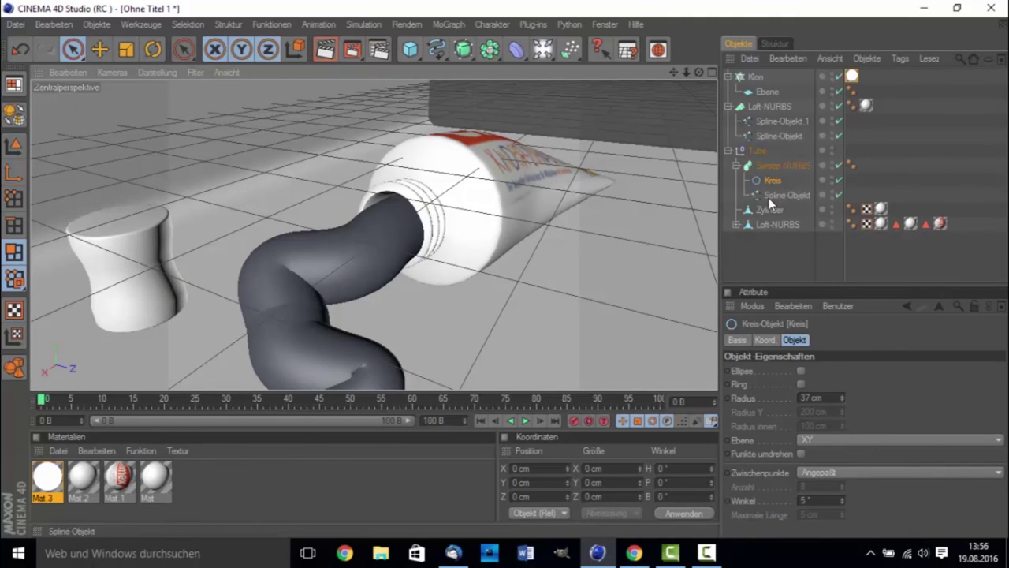
left_click(768, 196)
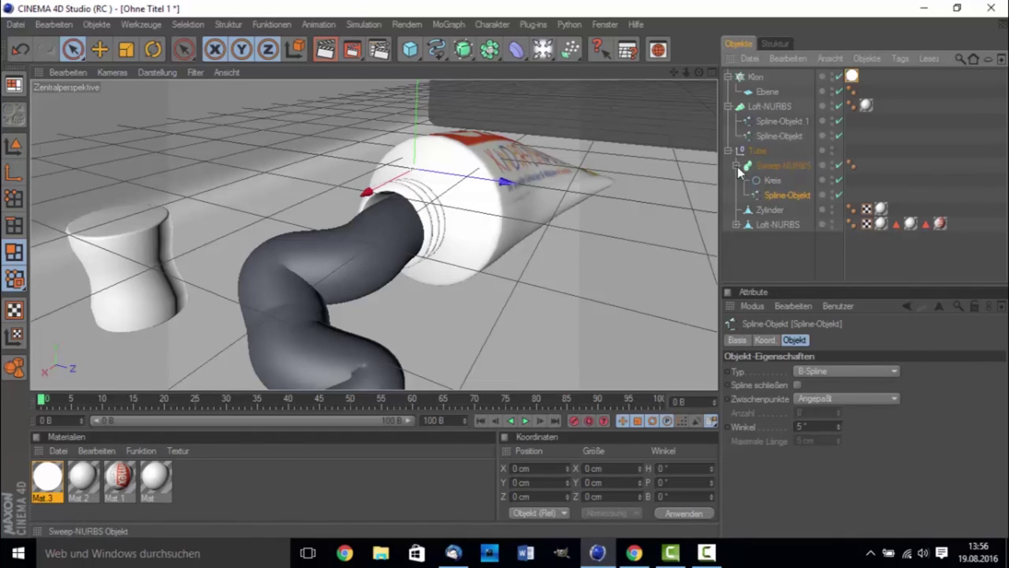
left_click(778, 178)
left_click(775, 196)
left_click(769, 209)
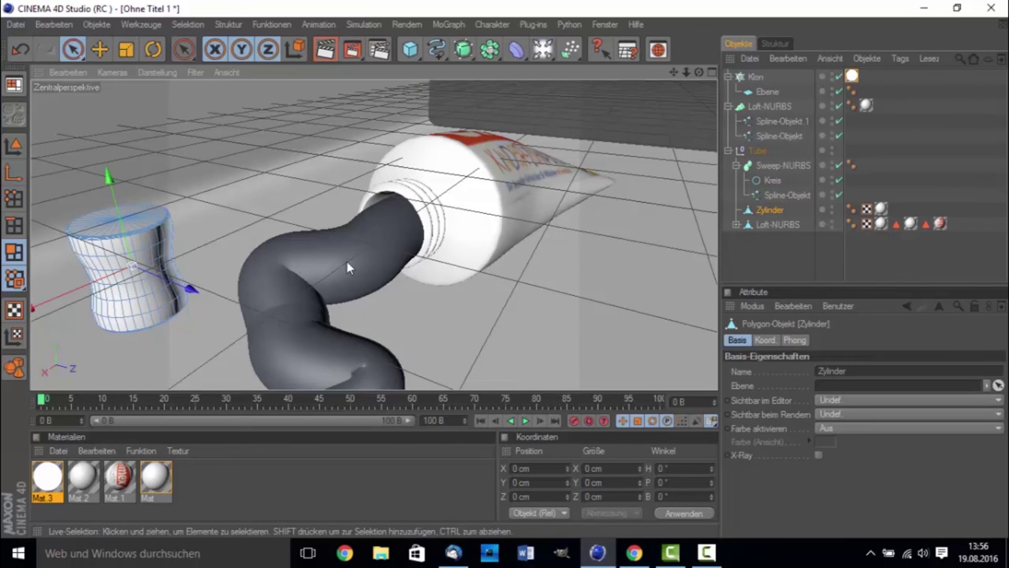
left_click(13, 146)
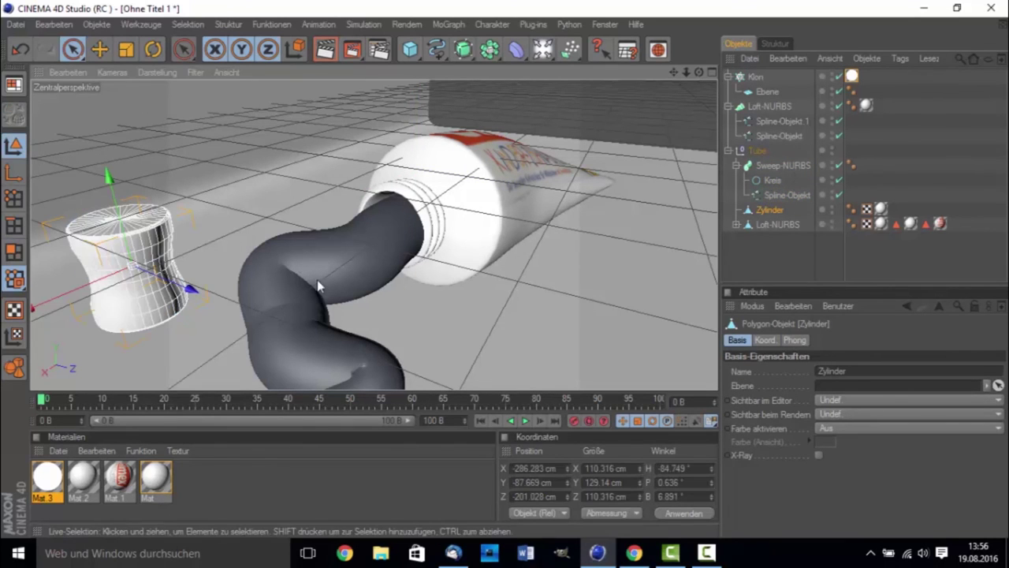
left_click(406, 258)
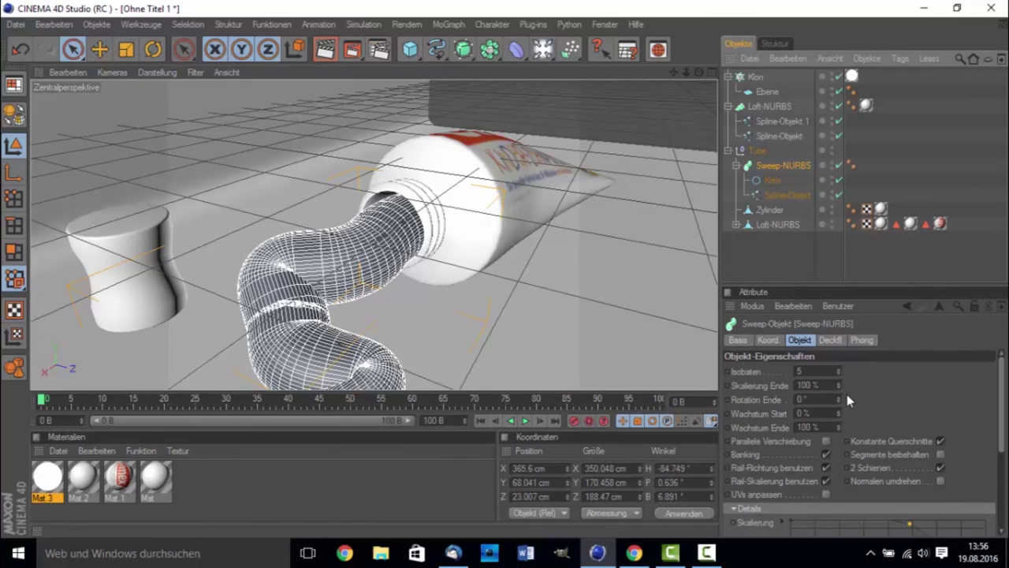
Step: Scale the paste strand's Spline-Objekt path down slightly
left_click(126, 49)
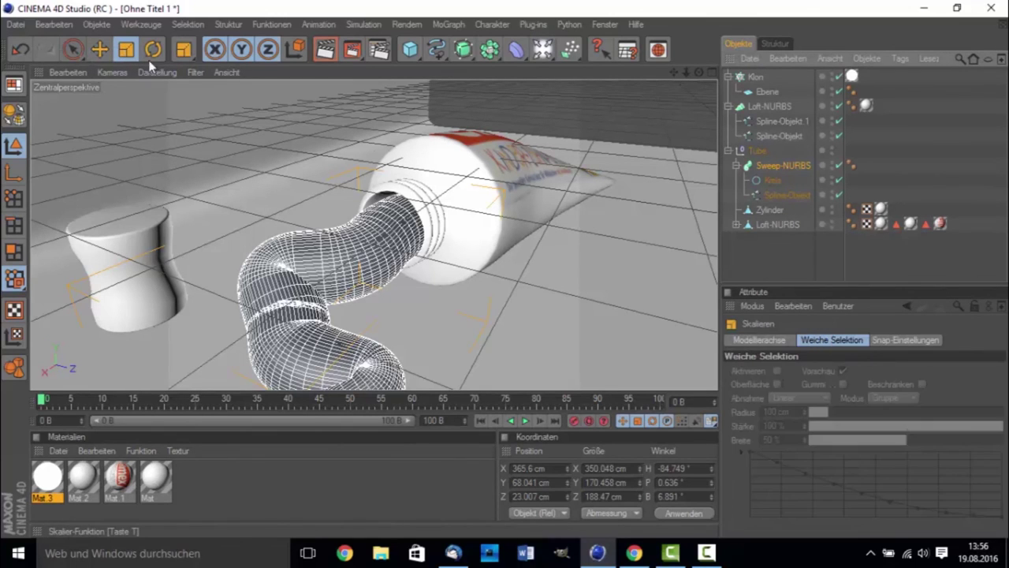
left_click(779, 194)
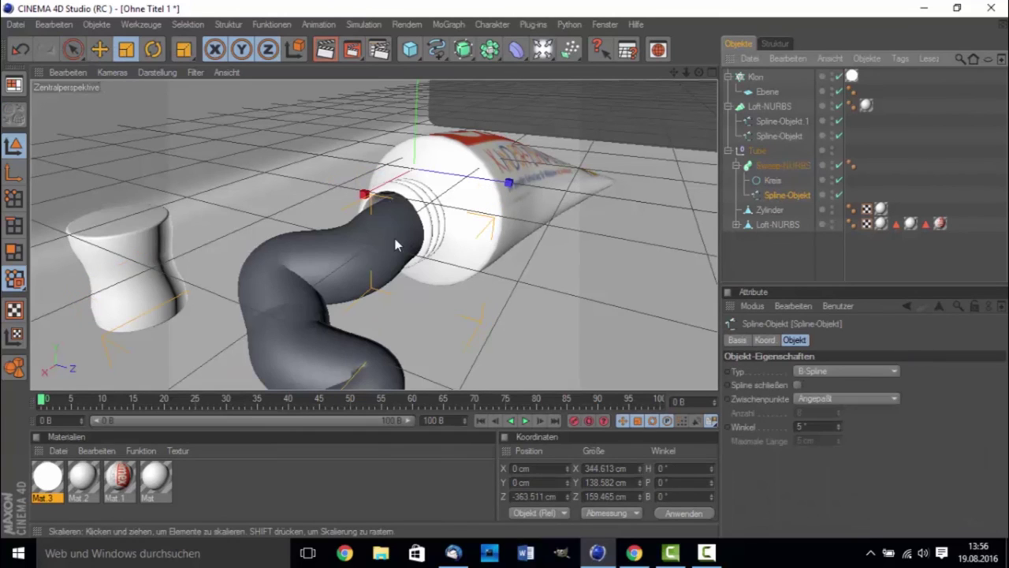
mouse_move(424, 186)
left_mouse_down()
mouse_move(418, 174)
mouse_move(387, 167)
left_mouse_up()
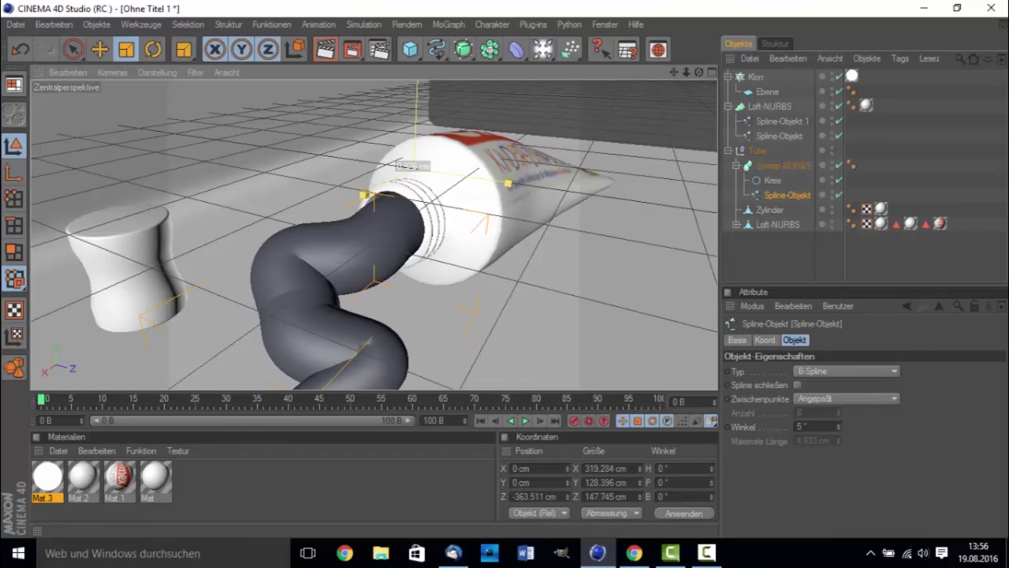
key("z")
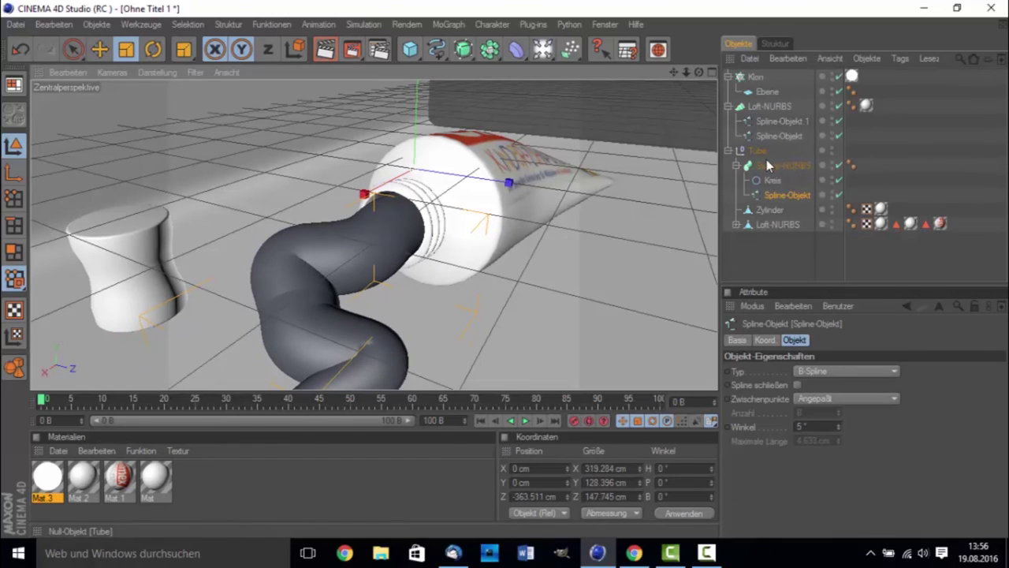
left_click(766, 164)
scroll(402, 235, "down", 3)
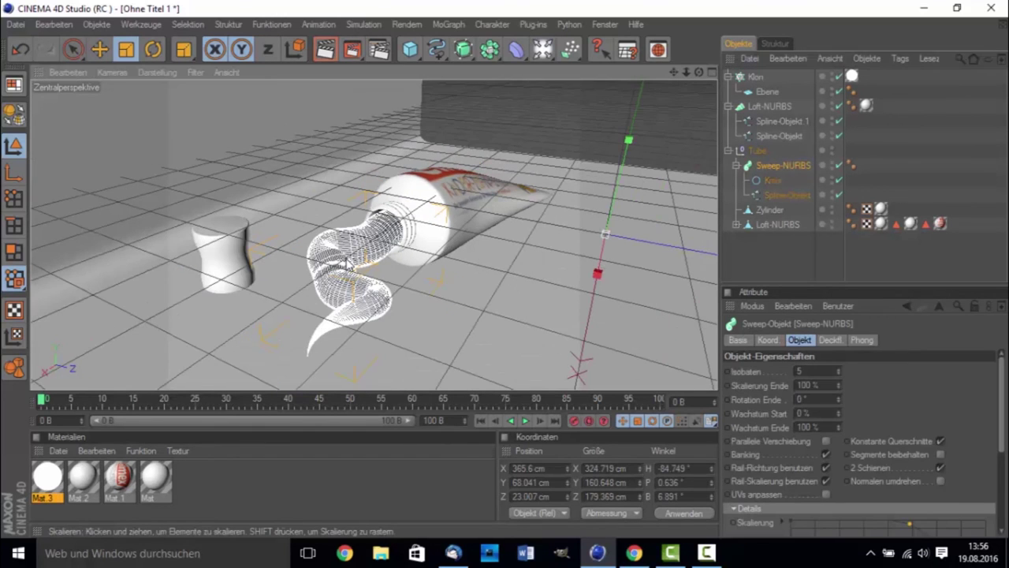
left_click_drag(605, 237, 607, 236)
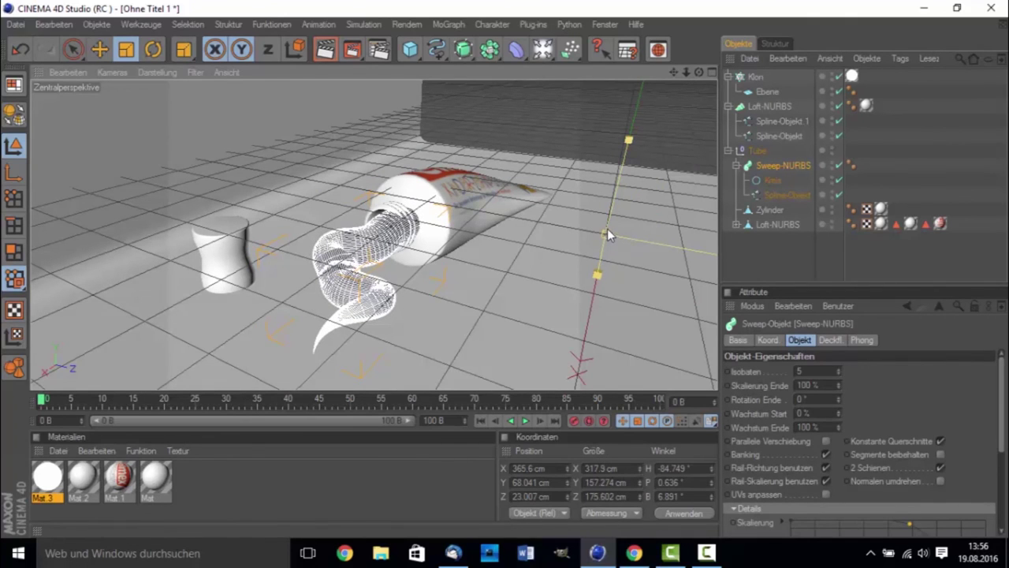
key("ctrl+z")
Step: Reduce the Kreis profile Radius from 37 cm to 30 cm
left_click(715, 557)
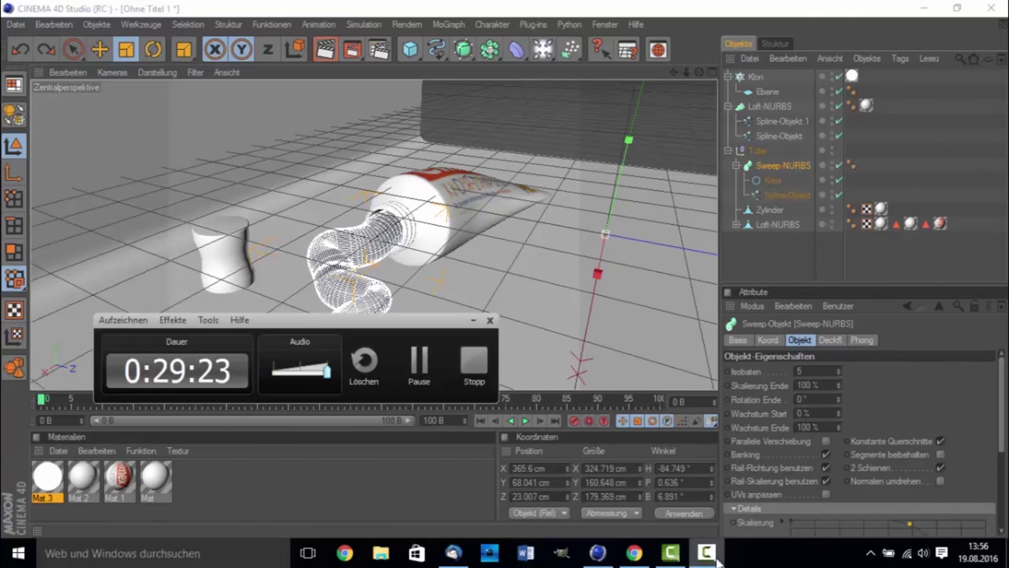
left_click(416, 367)
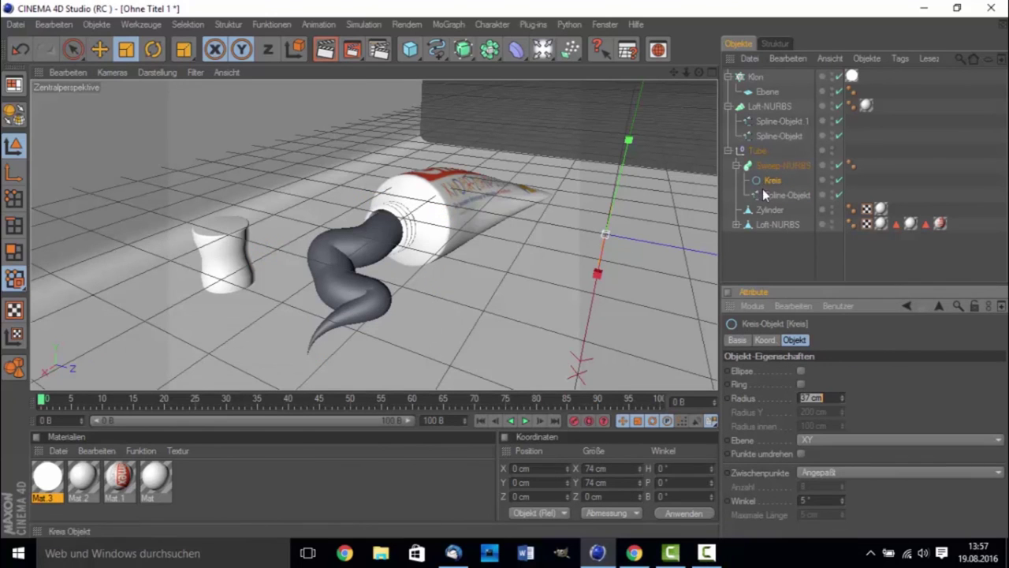
scroll(442, 251, "up", 3)
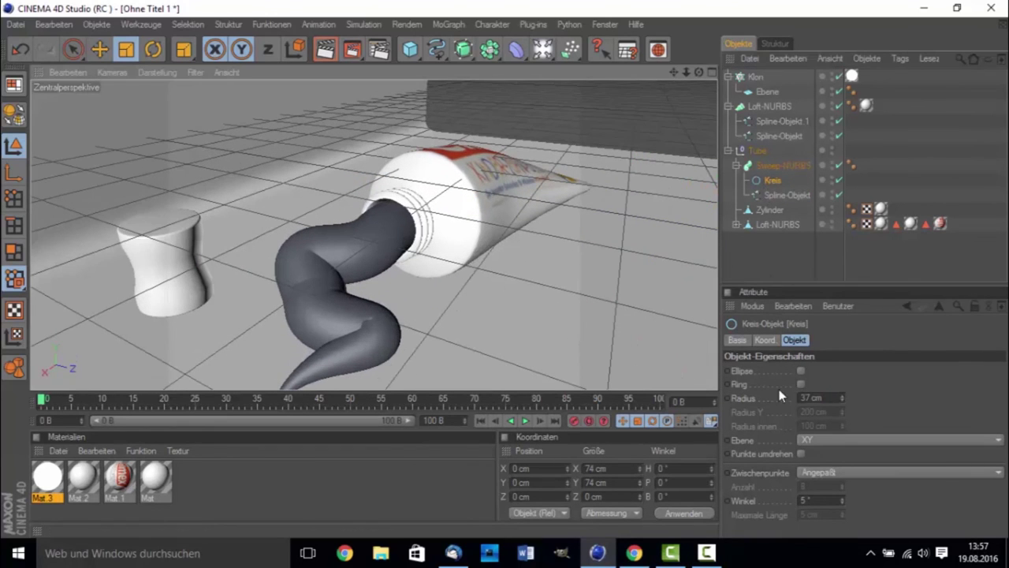
left_click_drag(841, 399, 841, 399)
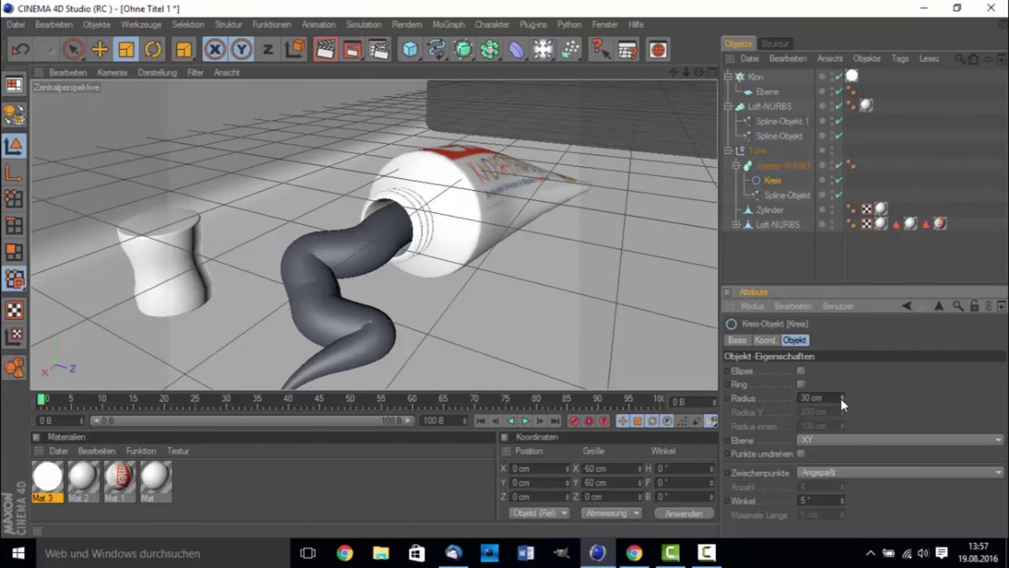
left_click(710, 132)
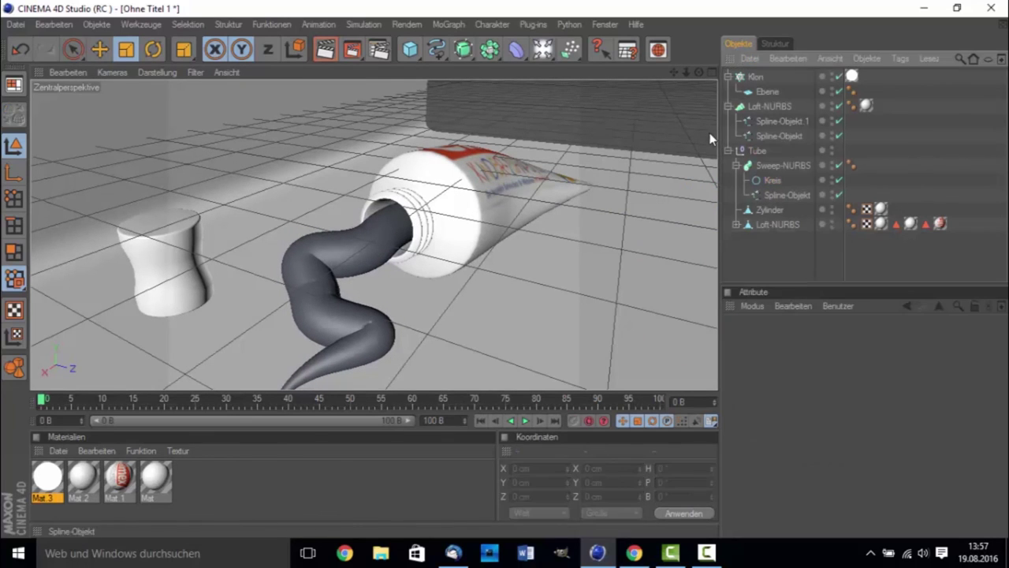
left_click_drag(699, 72, 657, 107)
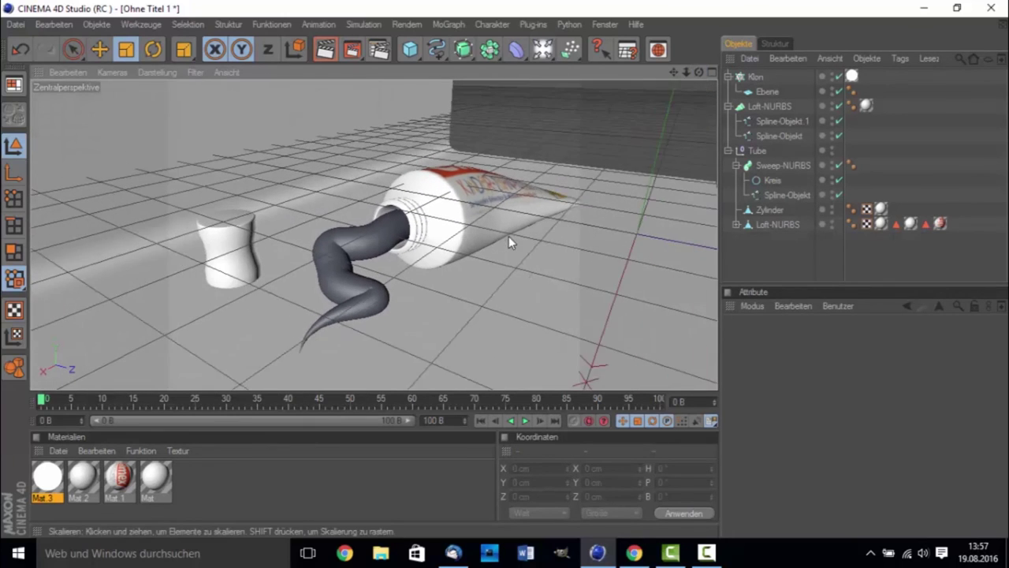
Step: Create a new material, Mat 4, with a white Farbe
double_click(212, 474)
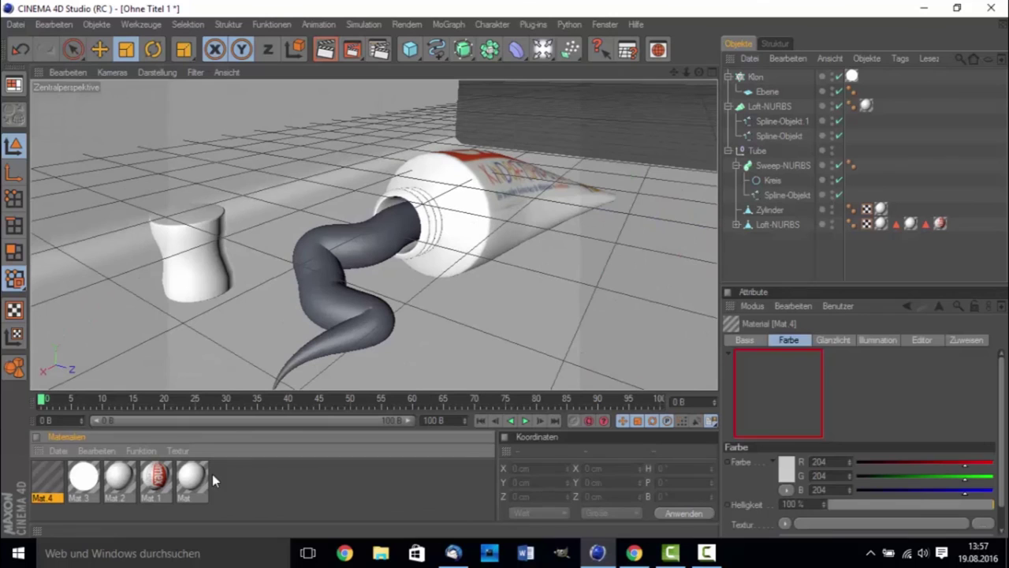
double_click(42, 475)
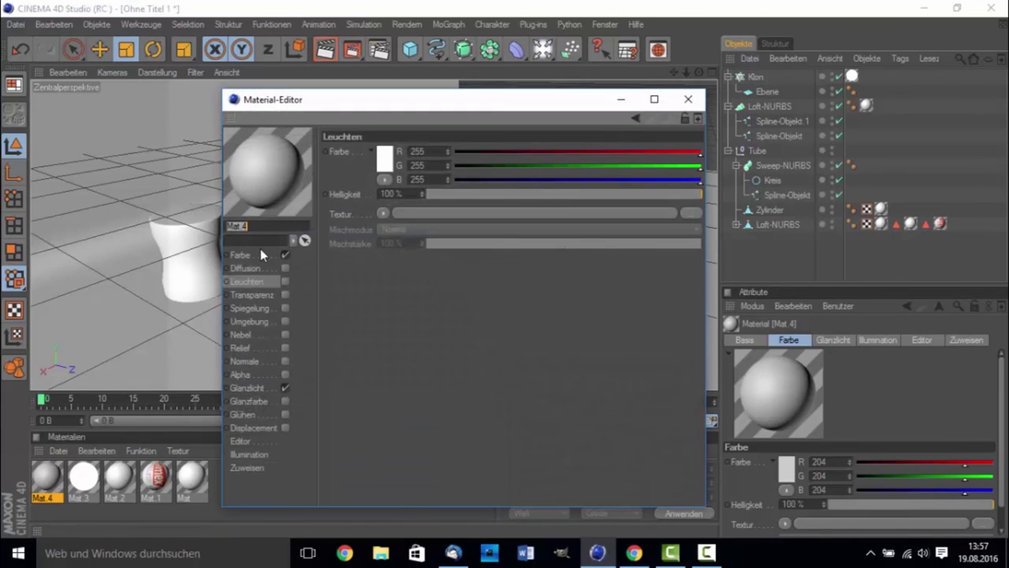
left_click(260, 254)
left_click(385, 158)
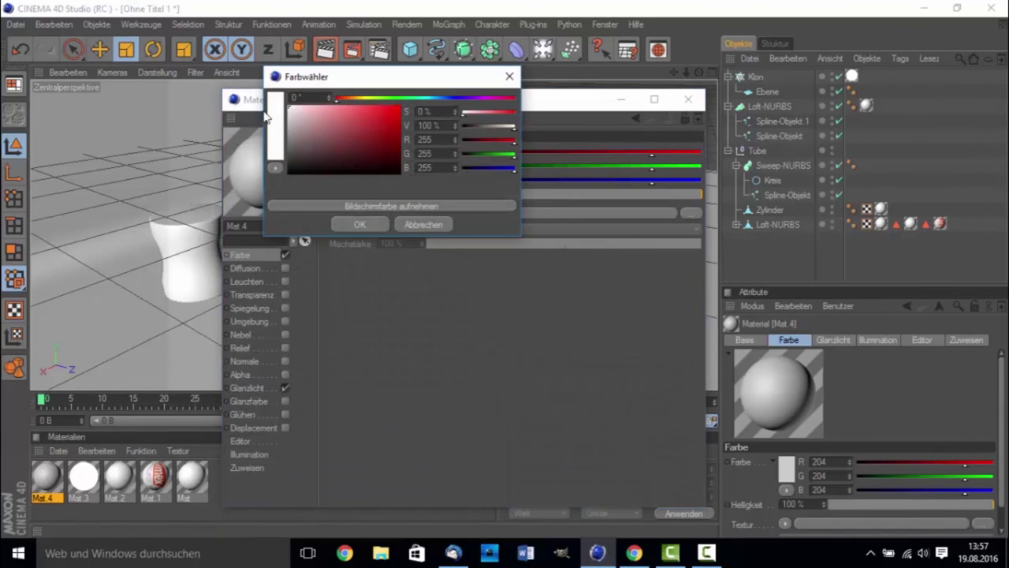
left_click(355, 224)
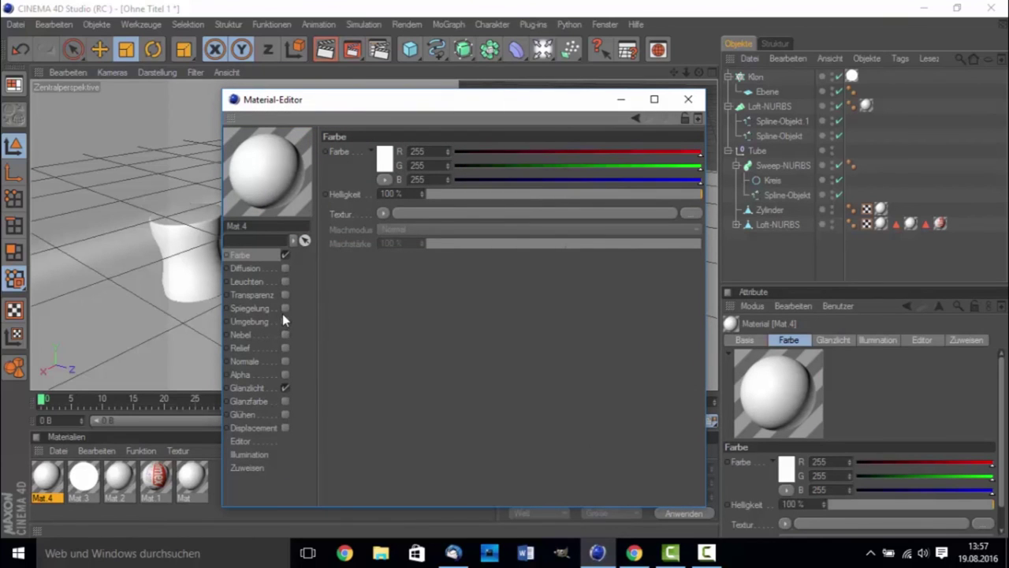
Step: Load a Noise shader as the colour Textur, set to Displaced Turbulence
left_click(380, 214)
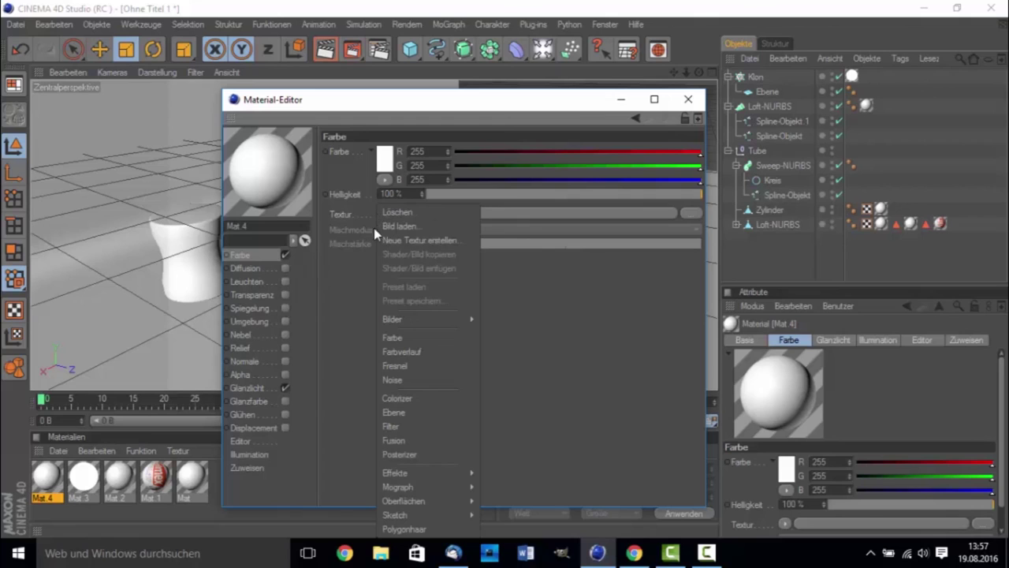
left_click(396, 378)
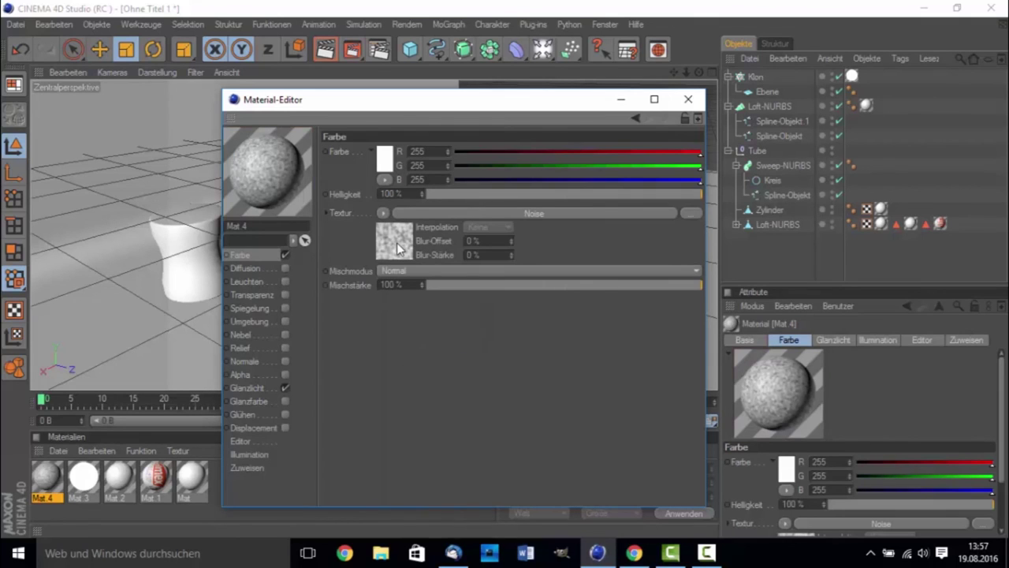
left_click(396, 246)
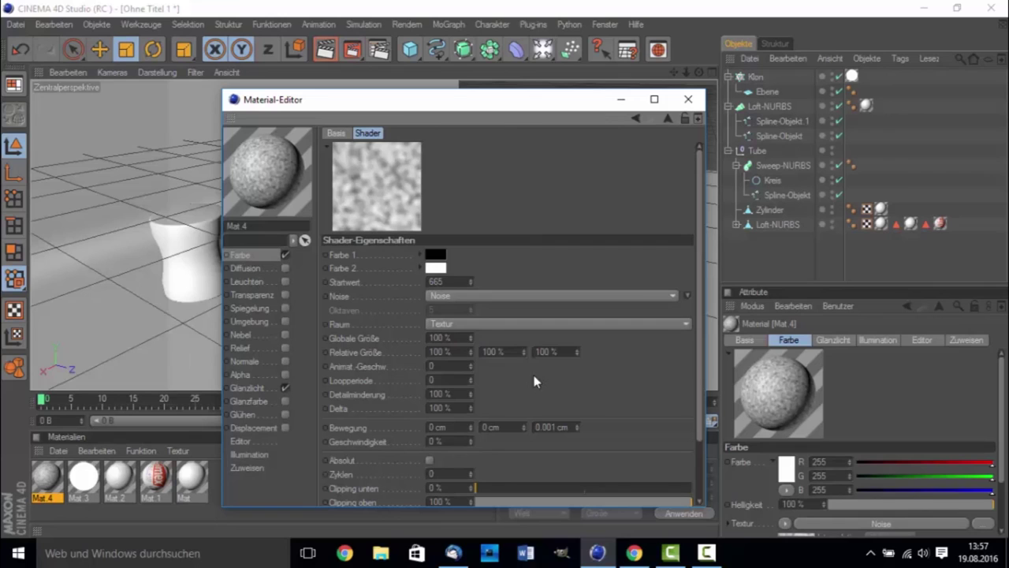
left_click(444, 296)
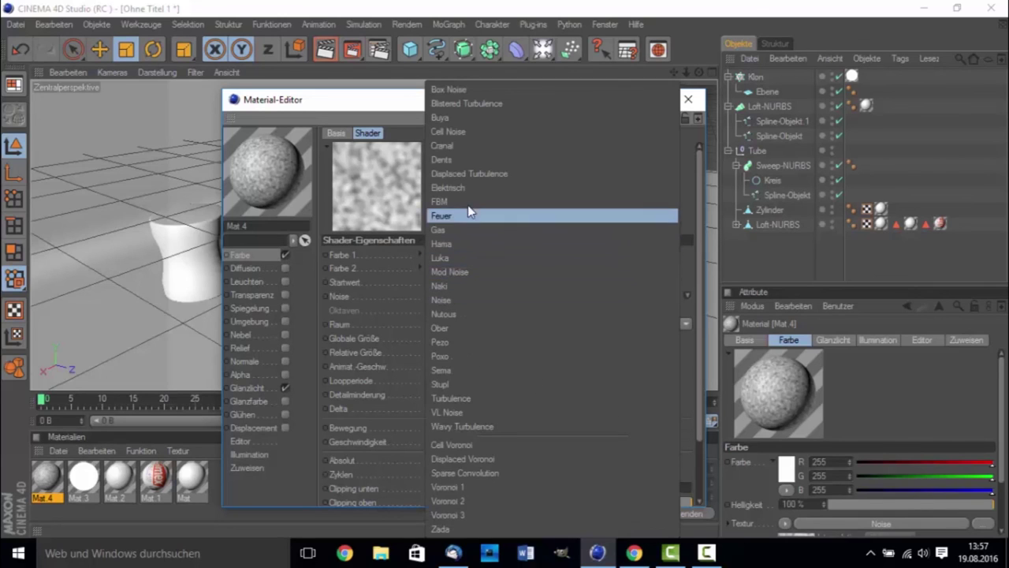
left_click(473, 175)
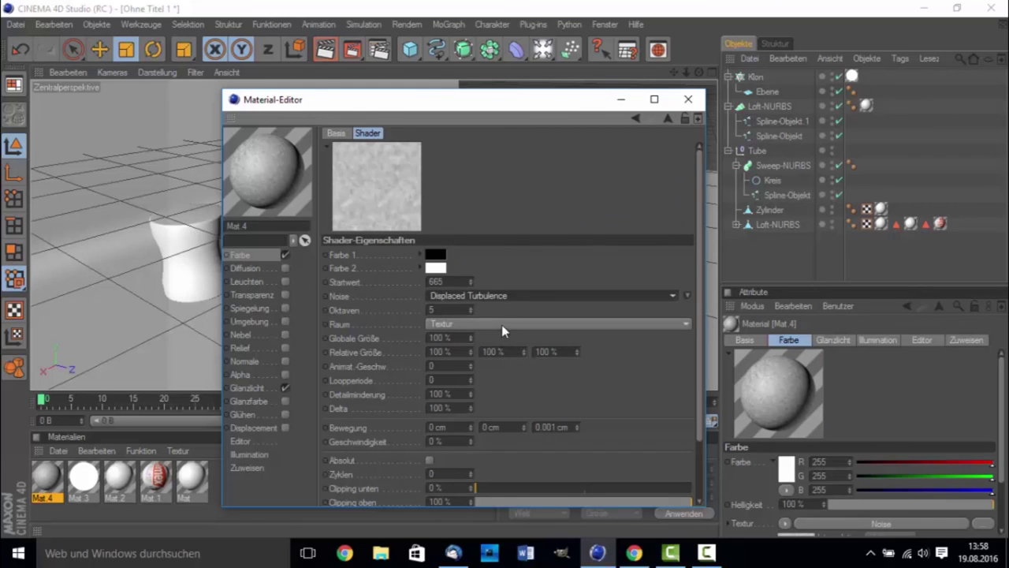
left_click(688, 99)
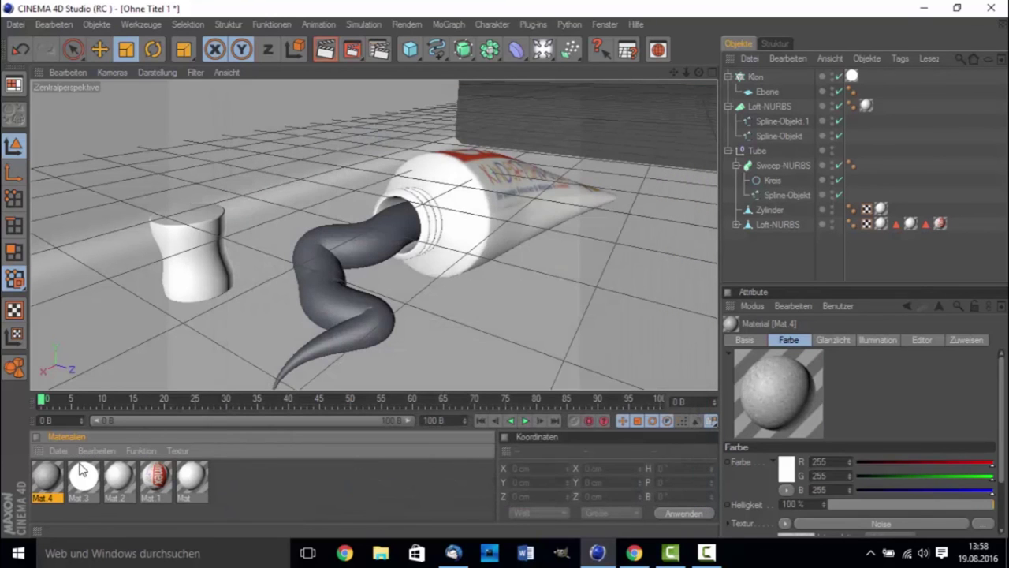
Step: Apply Mat 4 to the paste strand and try Fläche-Mapping projection on its texture tag
left_click_drag(330, 268, 331, 272)
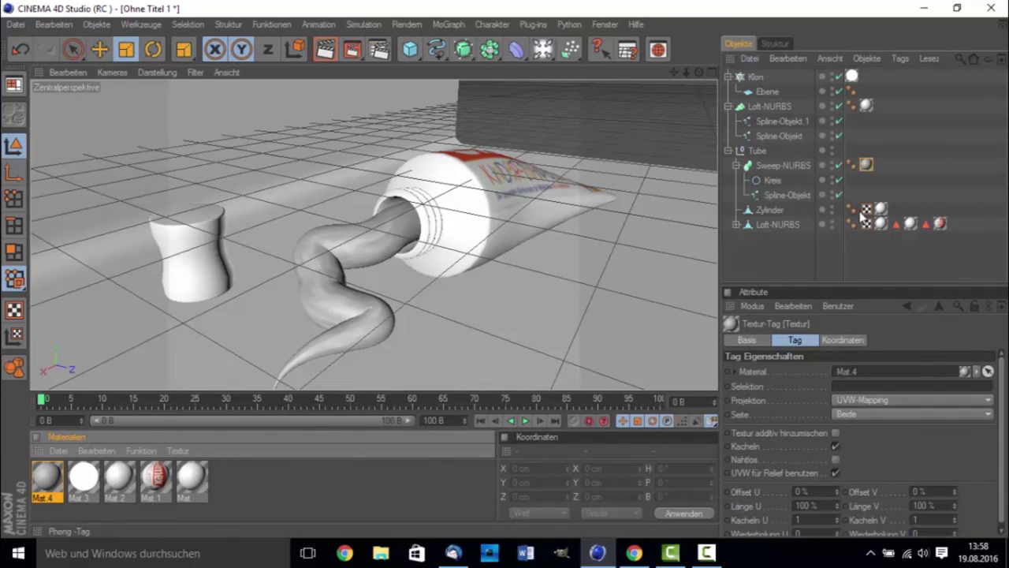
left_click(867, 167)
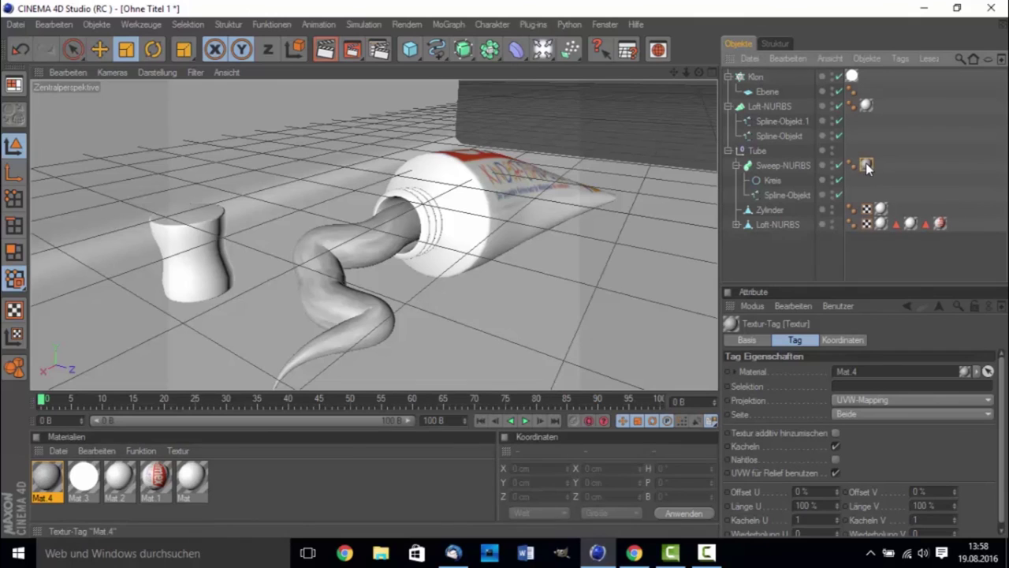
left_click(850, 401)
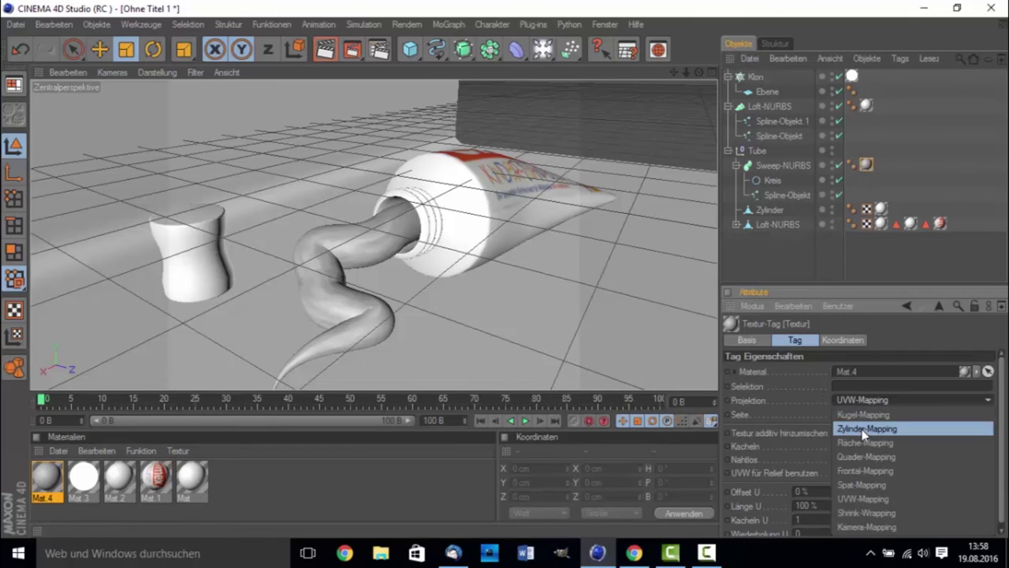
left_click(868, 441)
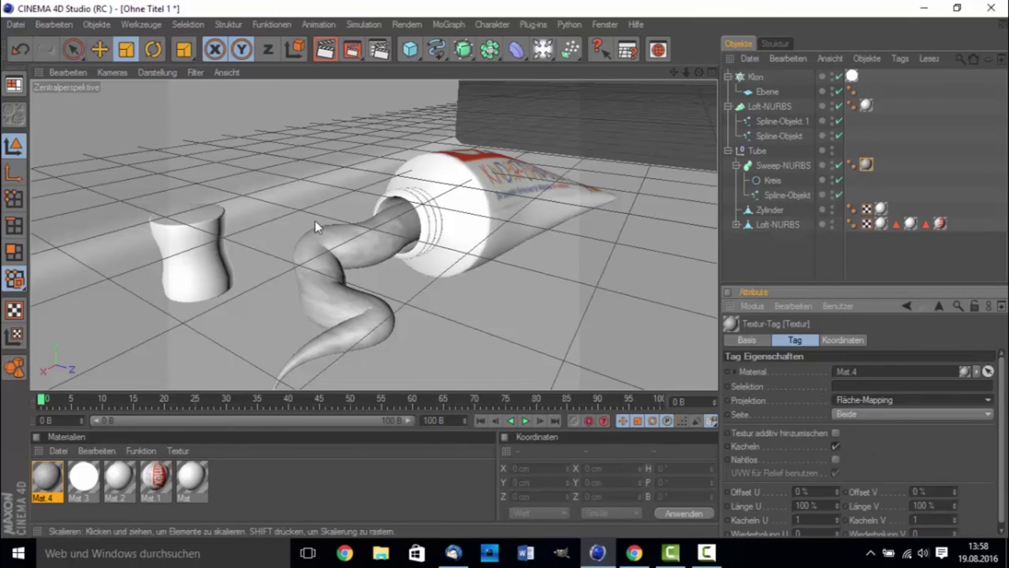
Step: Try Kugel- and Zylinder-Mapping, then settle on Quader-Mapping projection
left_click(854, 397)
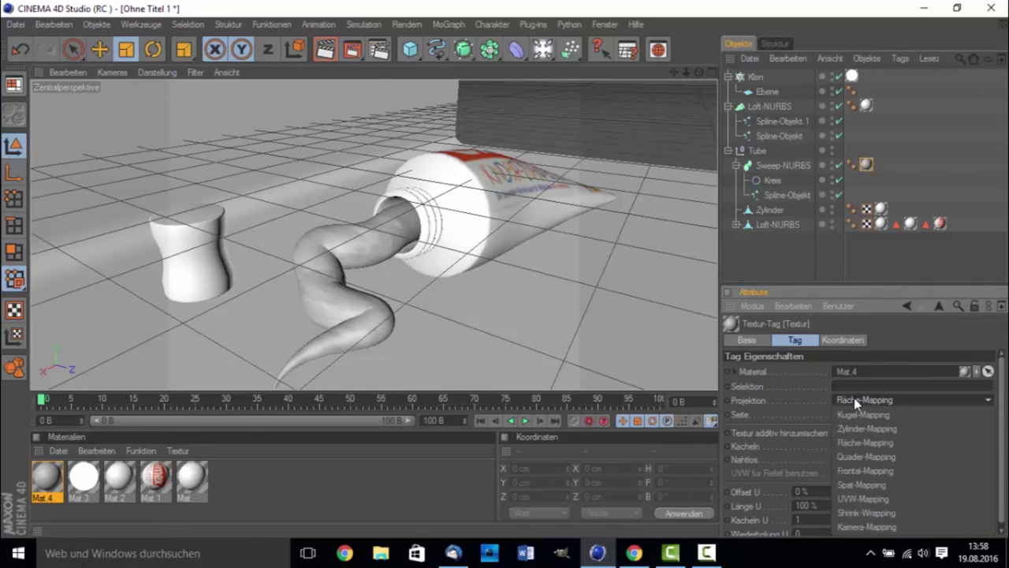
left_click(855, 425)
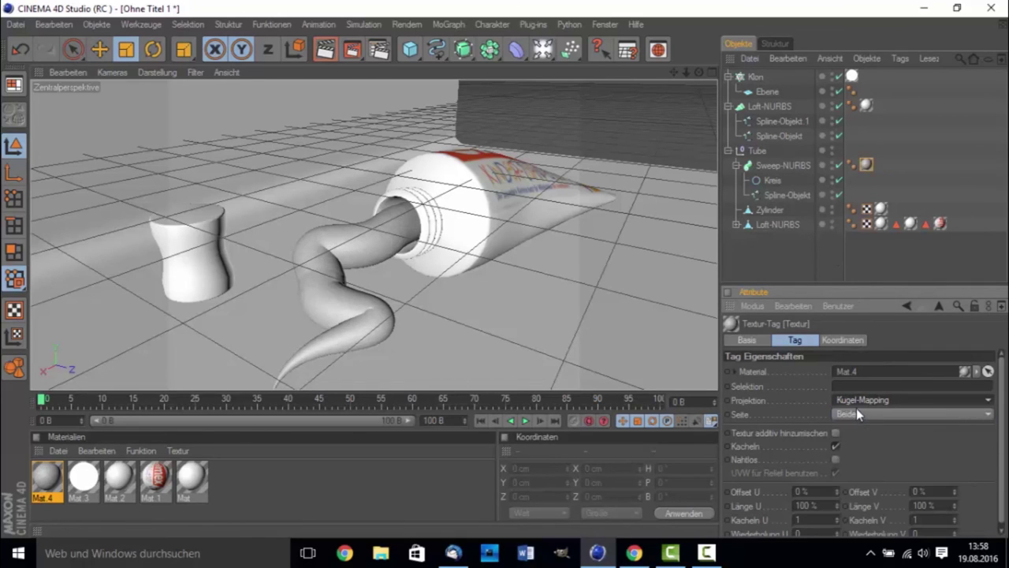
left_click(852, 402)
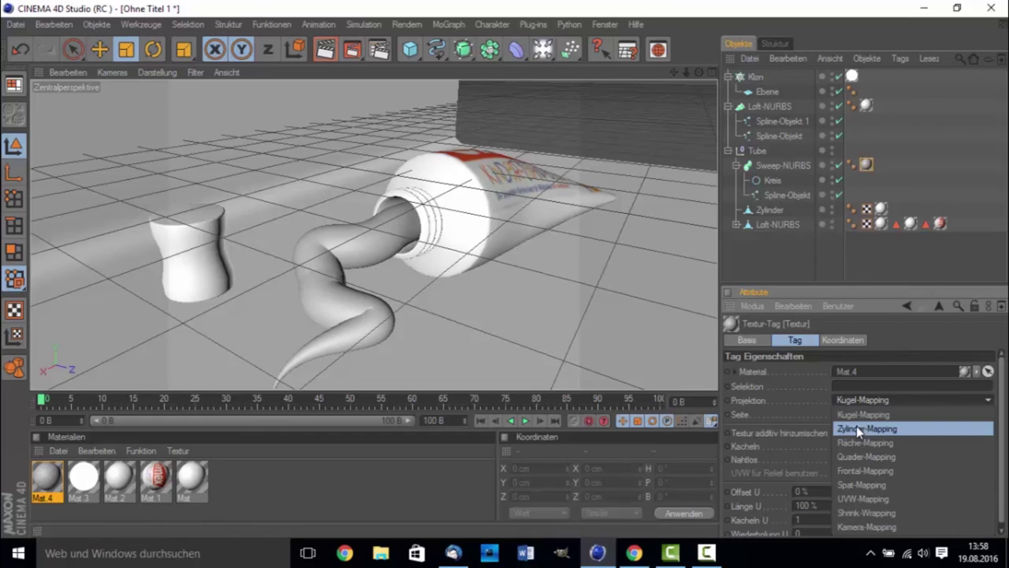
left_click(857, 426)
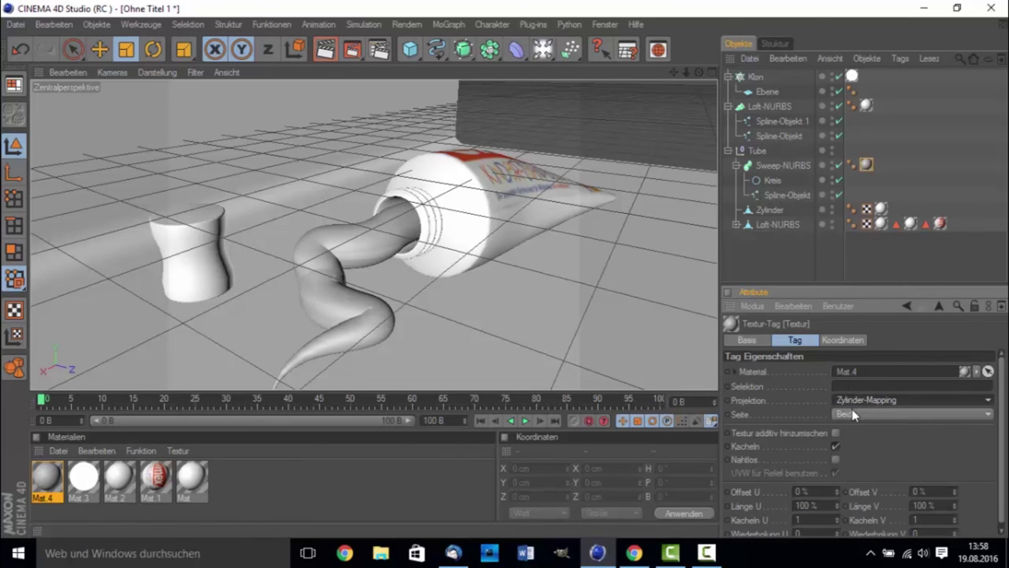
left_click(852, 400)
left_click(861, 446)
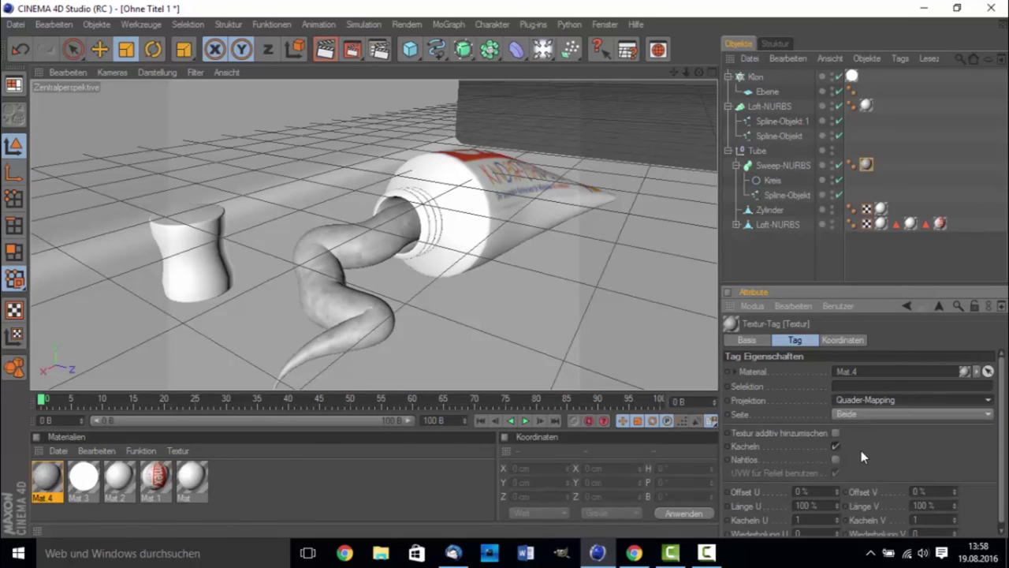
scroll(357, 284, "up", 2)
scroll(353, 279, "up", 2)
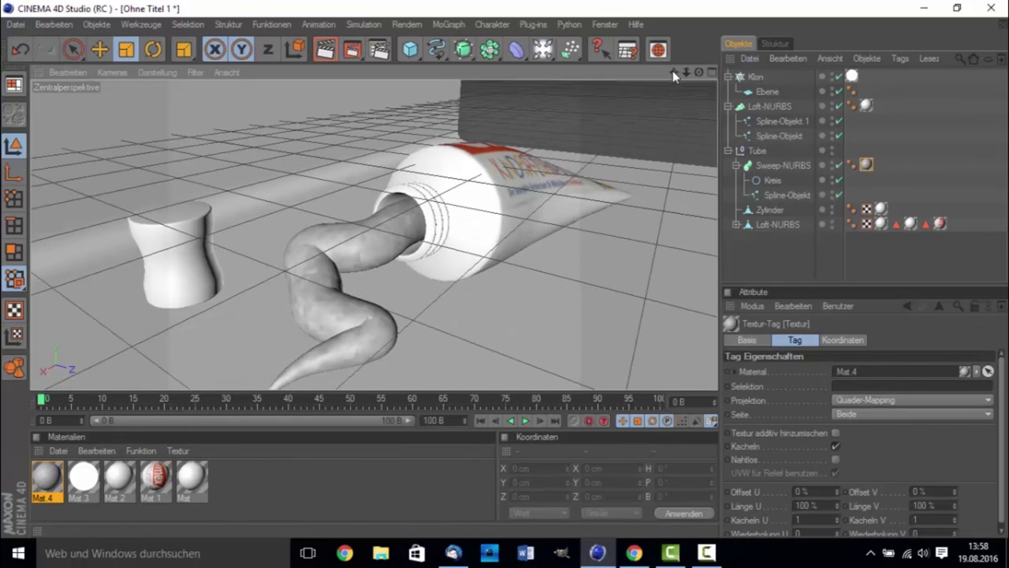
Step: Slide the backdrop loft's Spline-Objekt 1 out to X -5119 cm and show four views
mouse_move(674, 72)
left_mouse_down()
mouse_move(686, 87)
mouse_move(678, 95)
mouse_move(688, 77)
mouse_move(592, 141)
left_mouse_up()
left_click(568, 190)
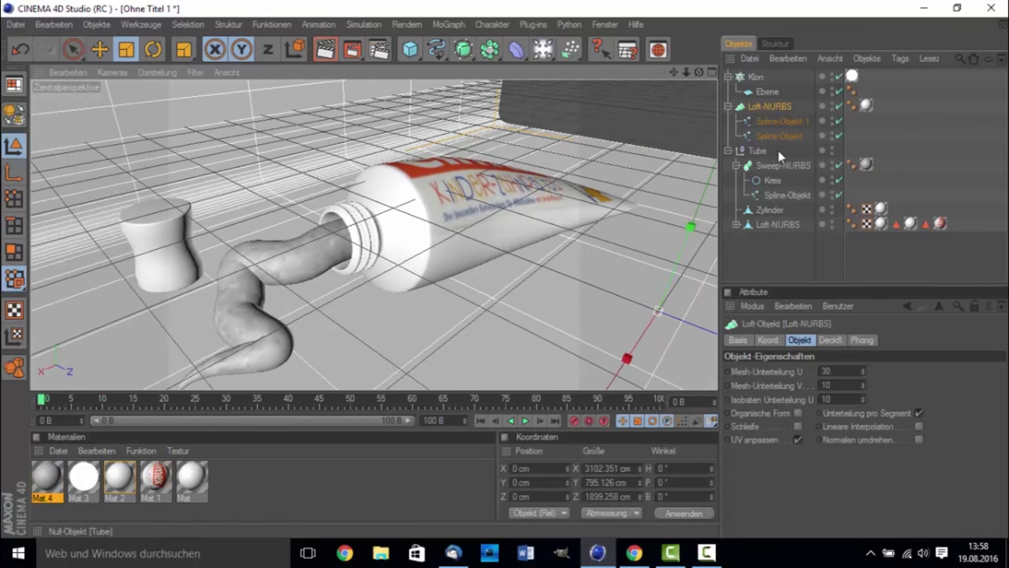
left_click(769, 123)
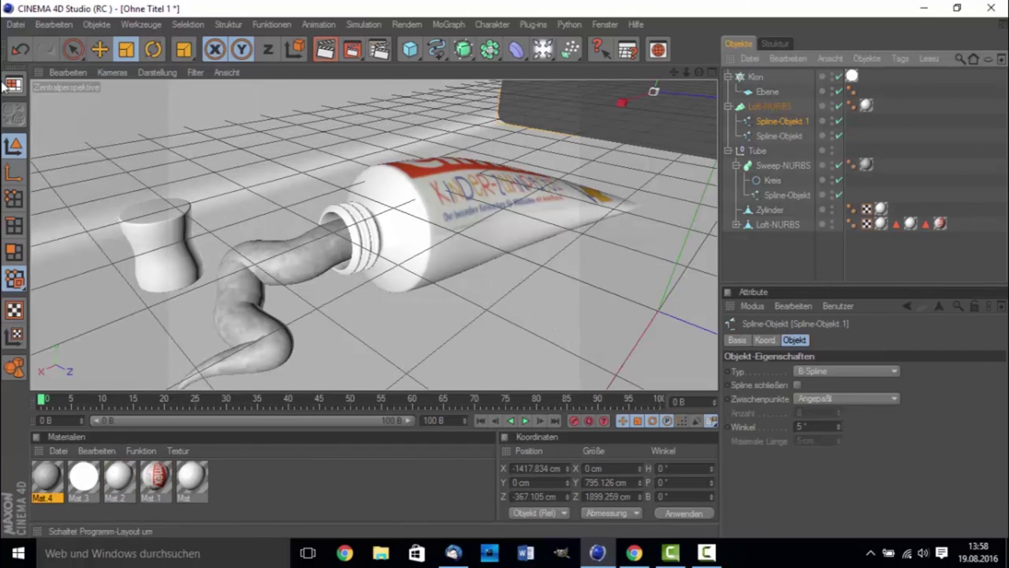
left_click(71, 50)
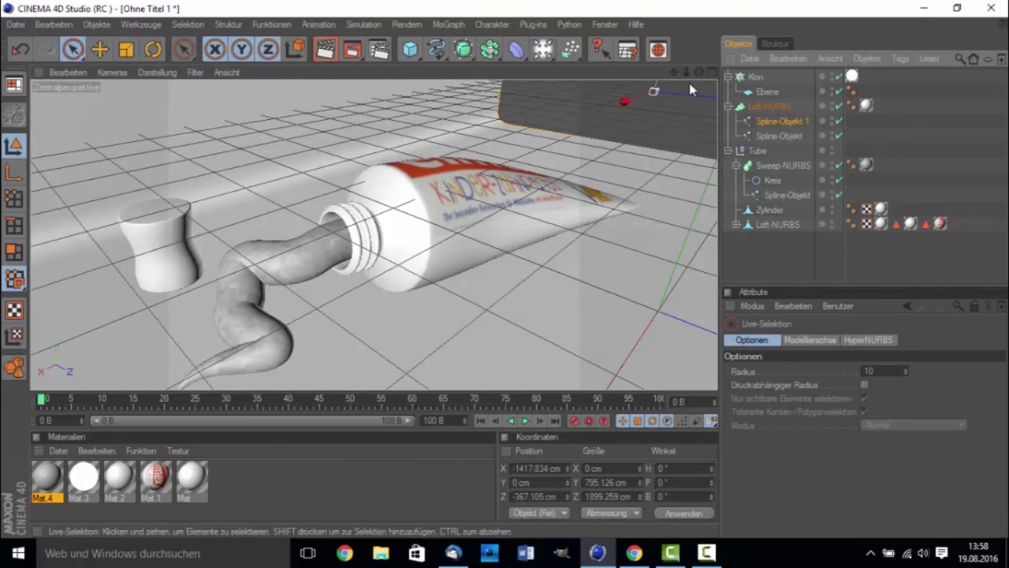
mouse_move(631, 99)
left_mouse_down()
mouse_move(714, 88)
mouse_move(639, 102)
left_mouse_up()
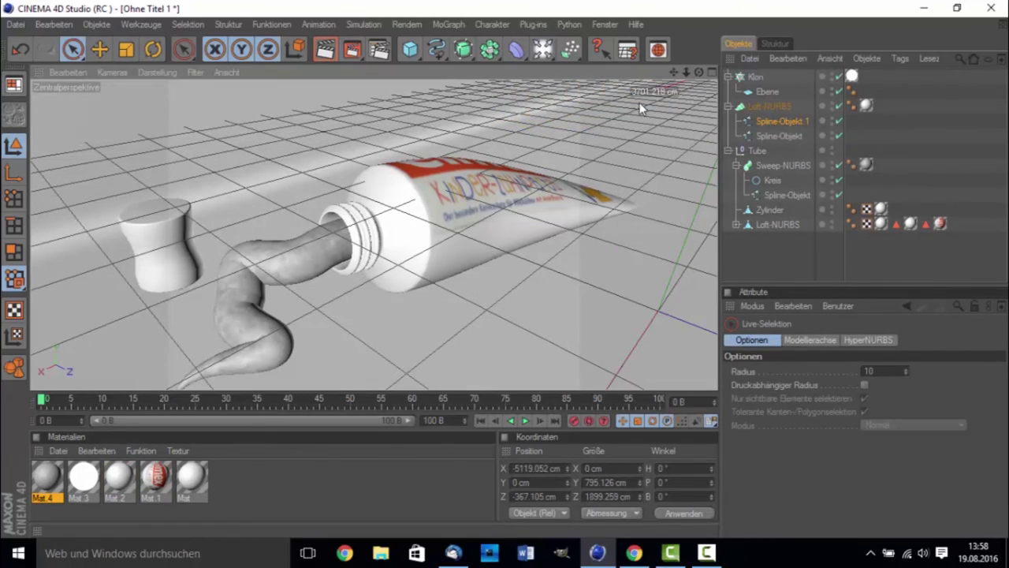
left_click_drag(304, 289, 588, 155, "alt")
left_click_drag(677, 72, 677, 16)
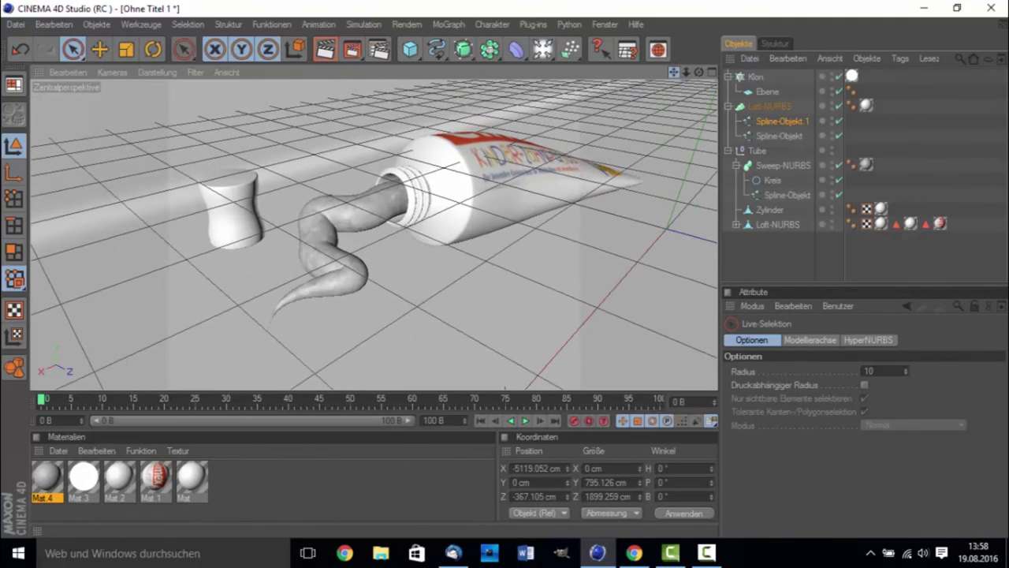
middle_click(506, 198)
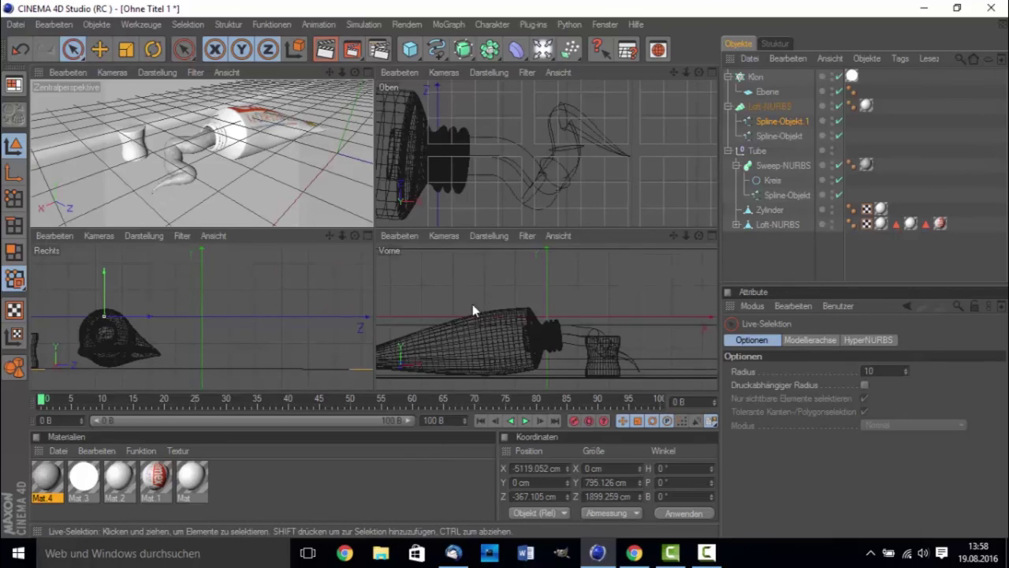
Step: Scale the cap cylinder to about 175 × 205 × 175 cm and raise it to Y -50.142 cm
middle_click(337, 204)
left_click(219, 217)
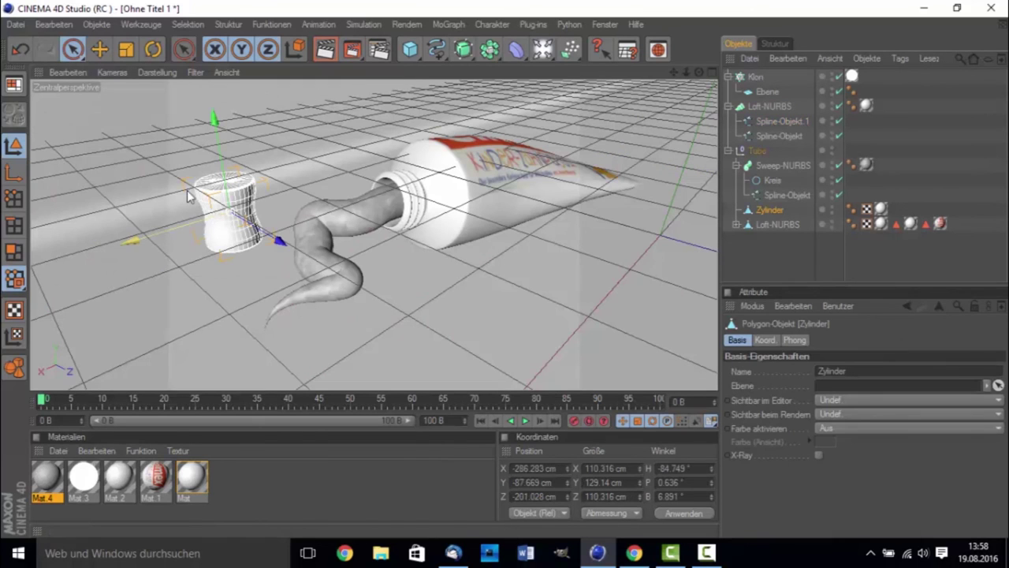
key("t")
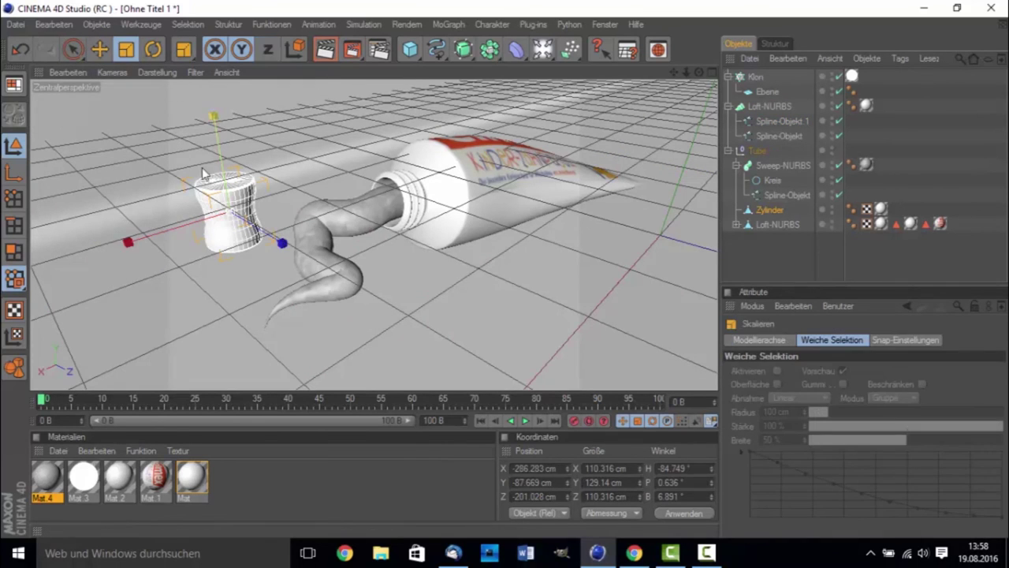
mouse_move(203, 174)
left_mouse_down()
mouse_move(230, 217)
mouse_move(170, 232)
left_mouse_up()
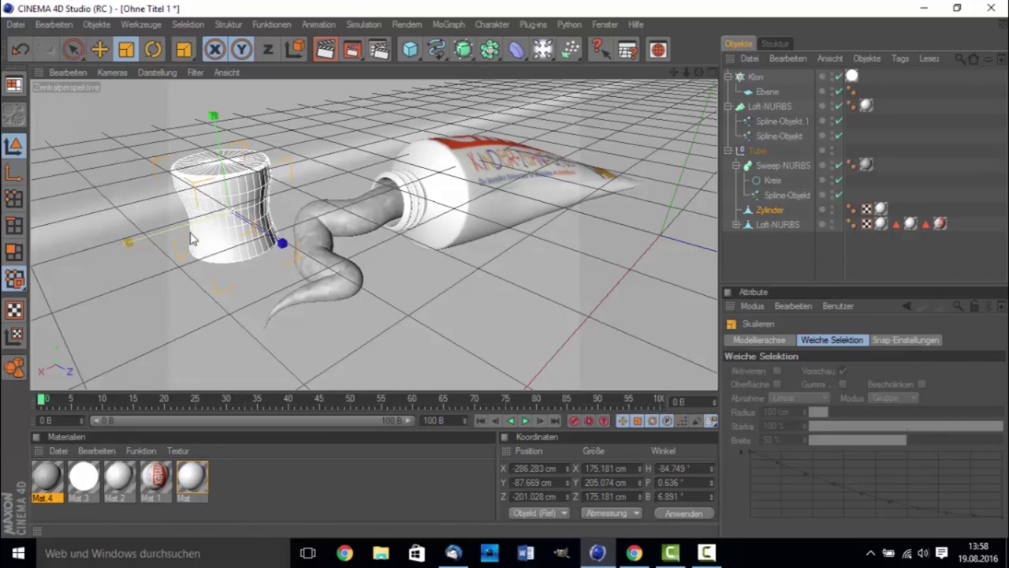
middle_click(382, 187)
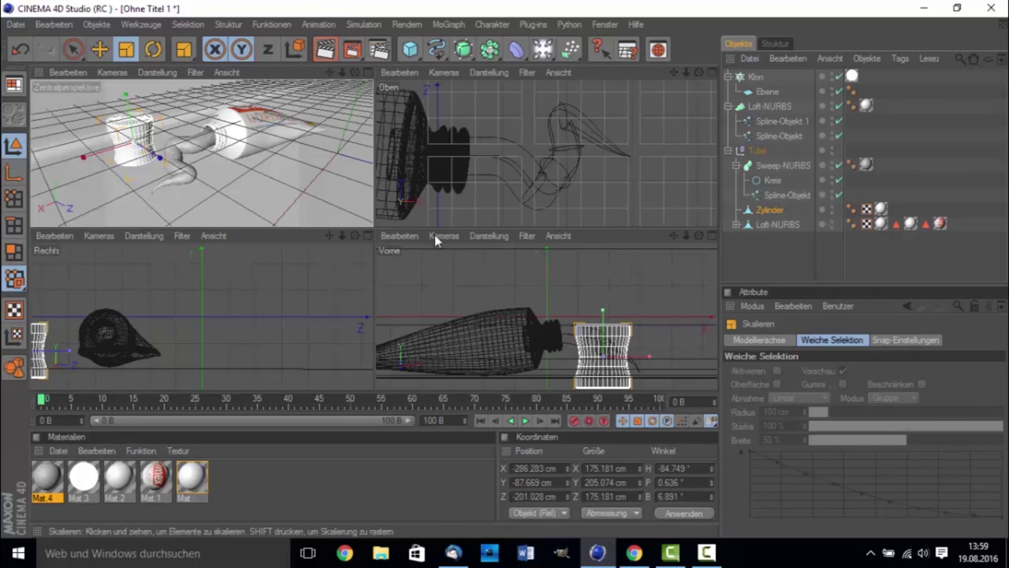
key("space")
left_click_drag(604, 339, 604, 328)
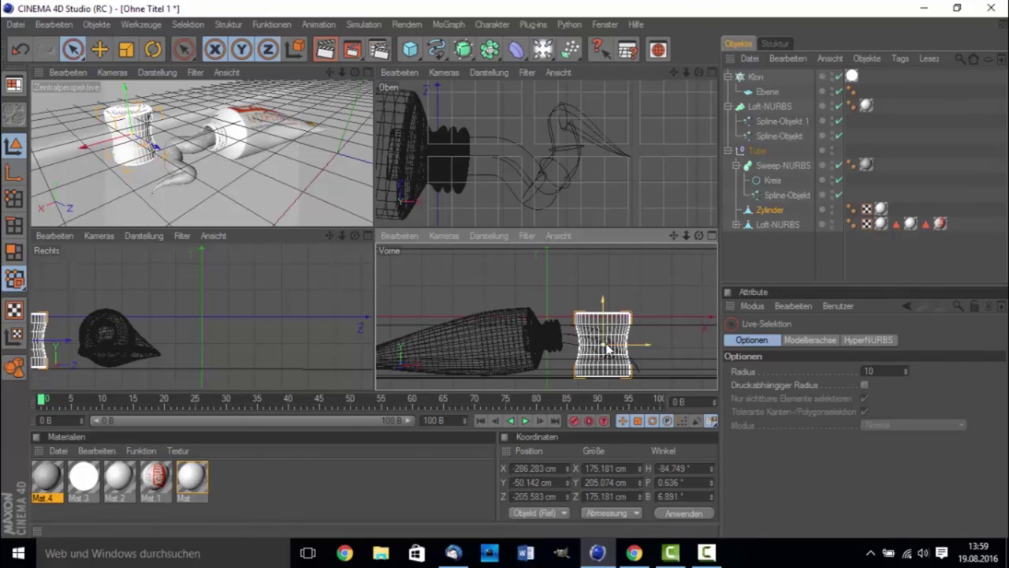
Step: Add Ambient Occlusion and Global Illumination effects in the render settings
middle_click(259, 184)
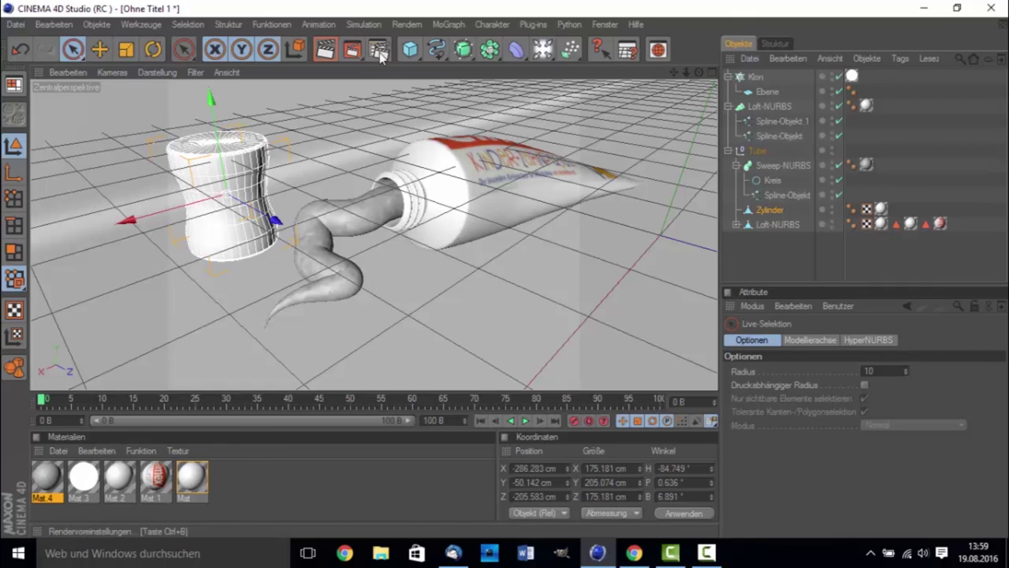
left_click(395, 53)
left_click(143, 267)
left_click(190, 289)
left_click(130, 266)
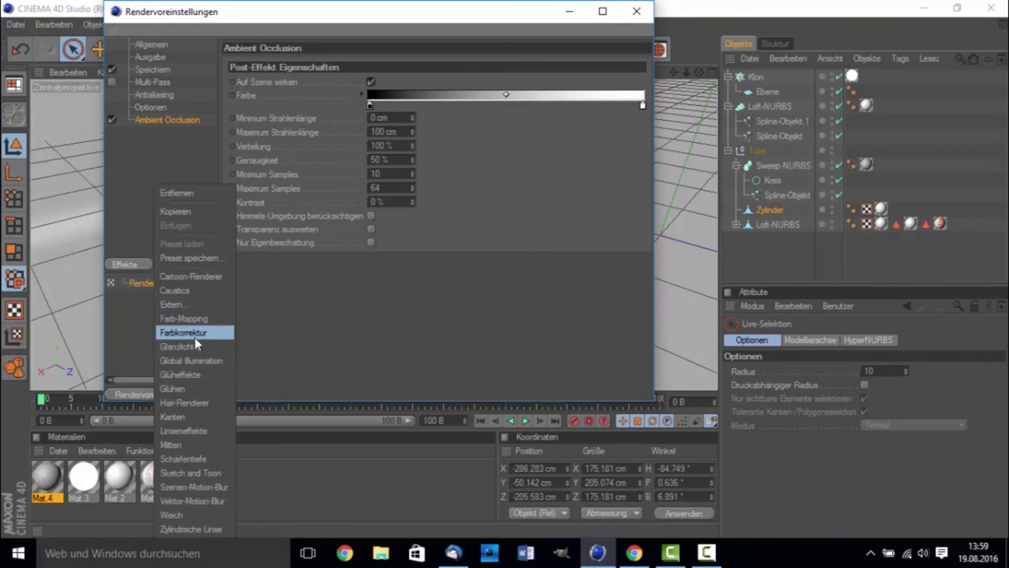
left_click(190, 360)
Step: Set the Irradiance Cache to Niedrig samples, Niedrig density and Minimal smoothing
left_click(369, 93)
left_click(368, 153)
left_click(367, 67)
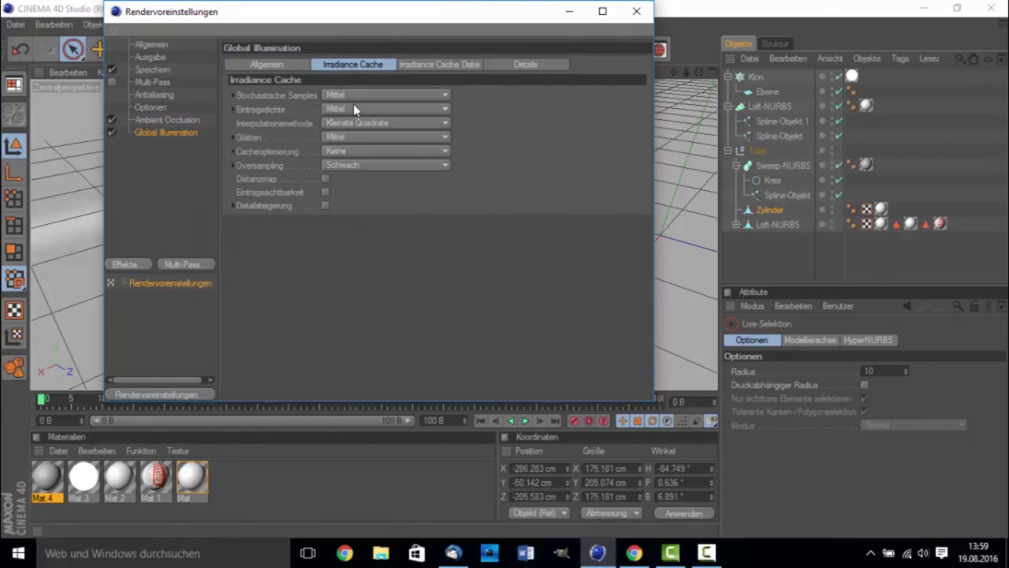
left_click(353, 97)
left_click(356, 150)
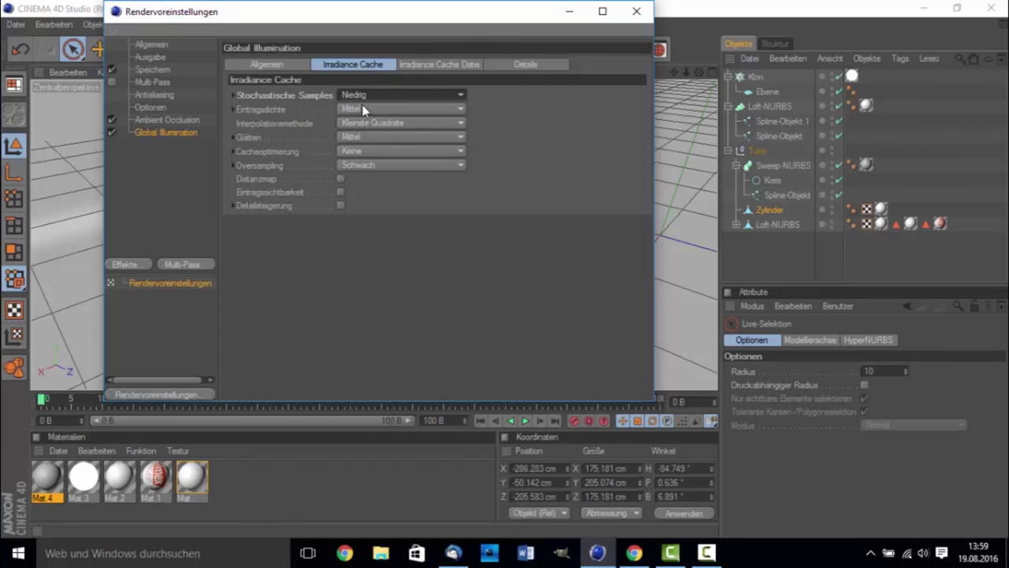
left_click(362, 104)
left_click(372, 156)
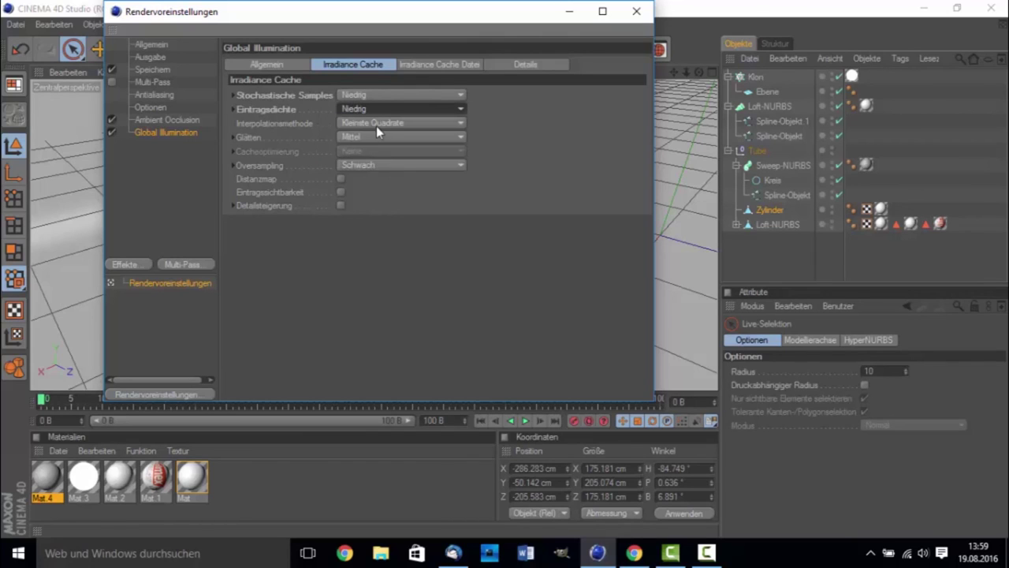
left_click(376, 126)
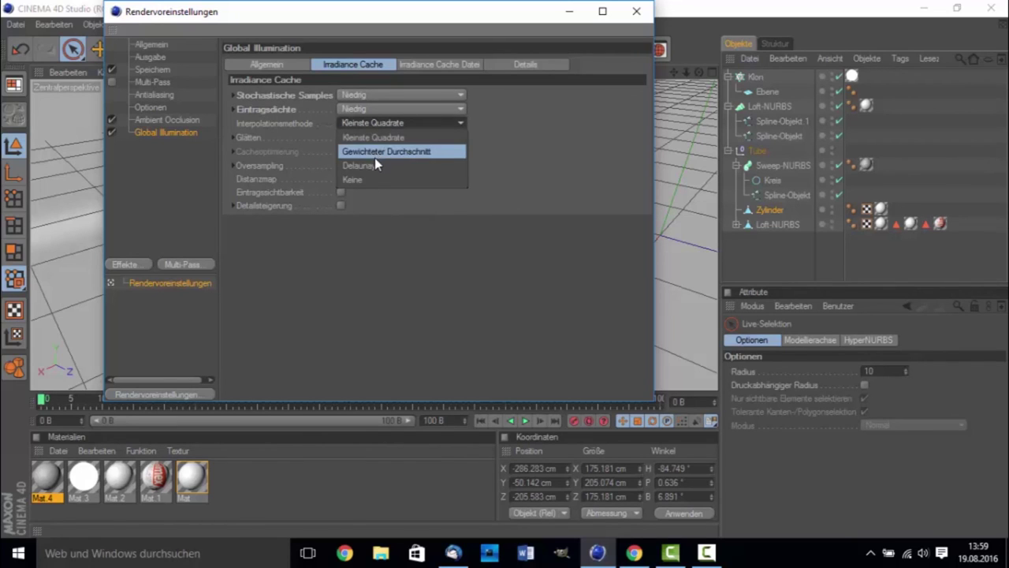
left_click(378, 138)
left_click(384, 137)
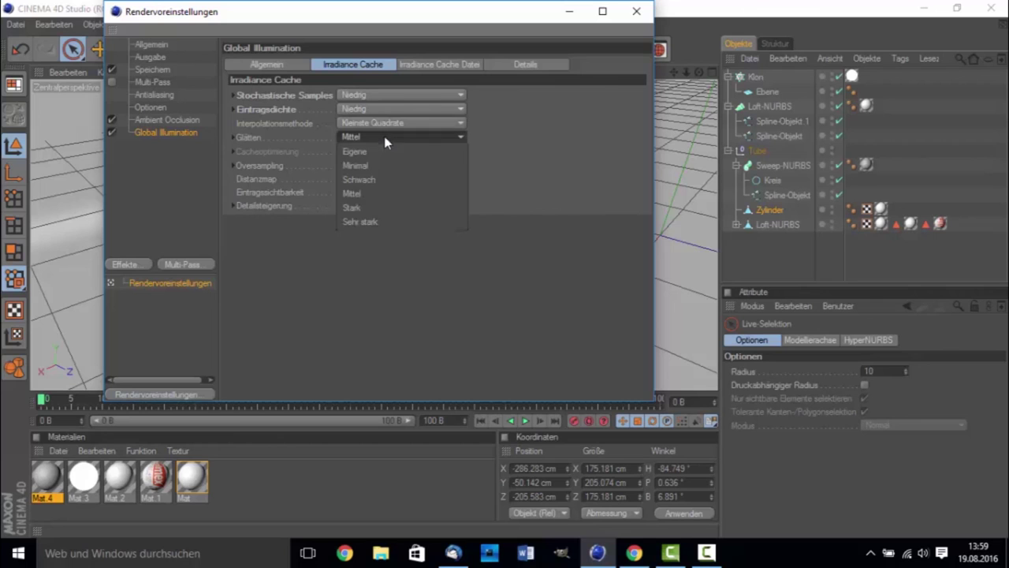
left_click(381, 166)
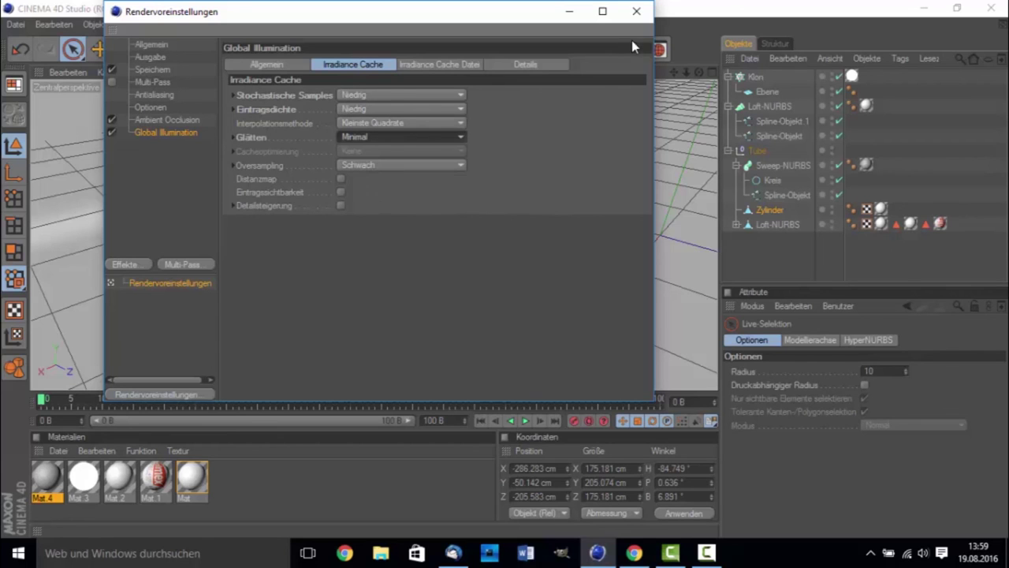
left_click(637, 11)
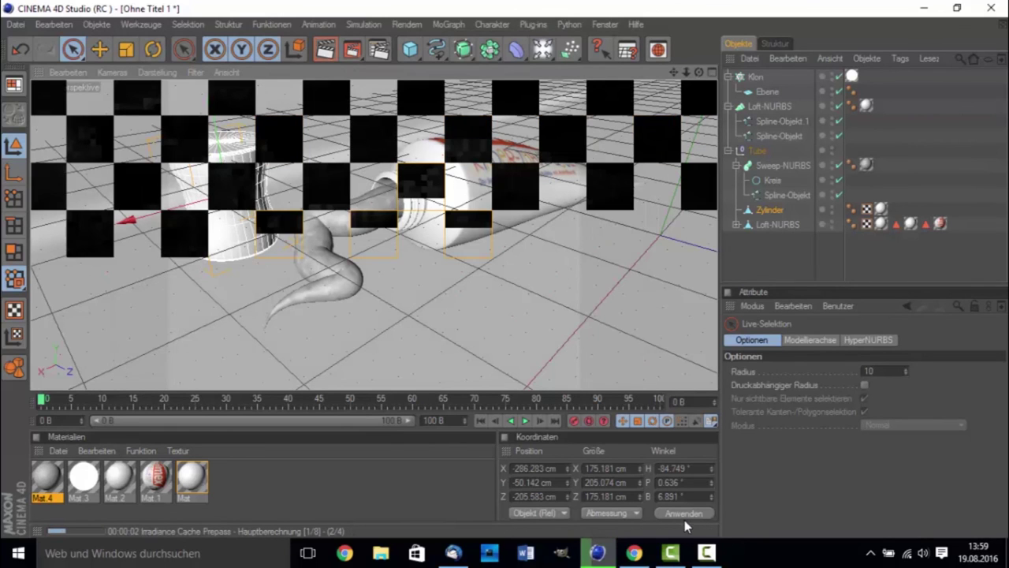
Step: Render a viewport preview with the new GI settings, then stop it
left_click(598, 552)
left_click(432, 393)
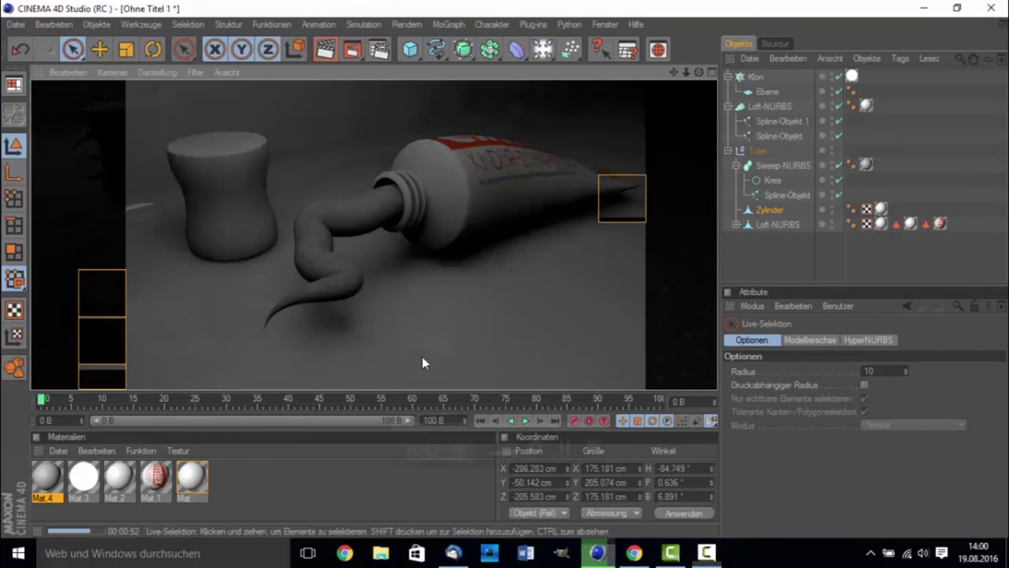
left_click(410, 252)
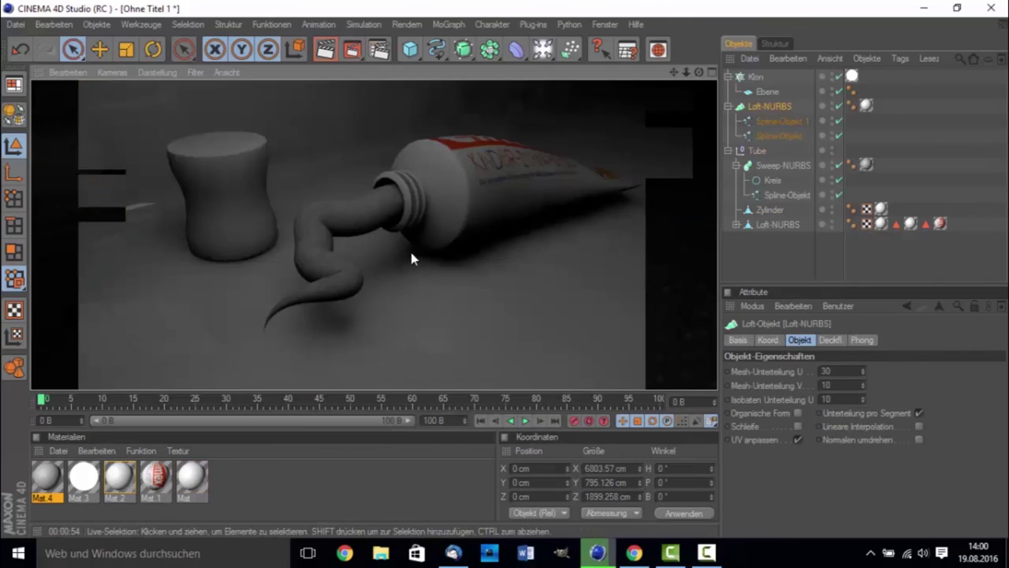
scroll(408, 245, "down", 3)
scroll(408, 245, "down", 2)
scroll(409, 244, "down", 2)
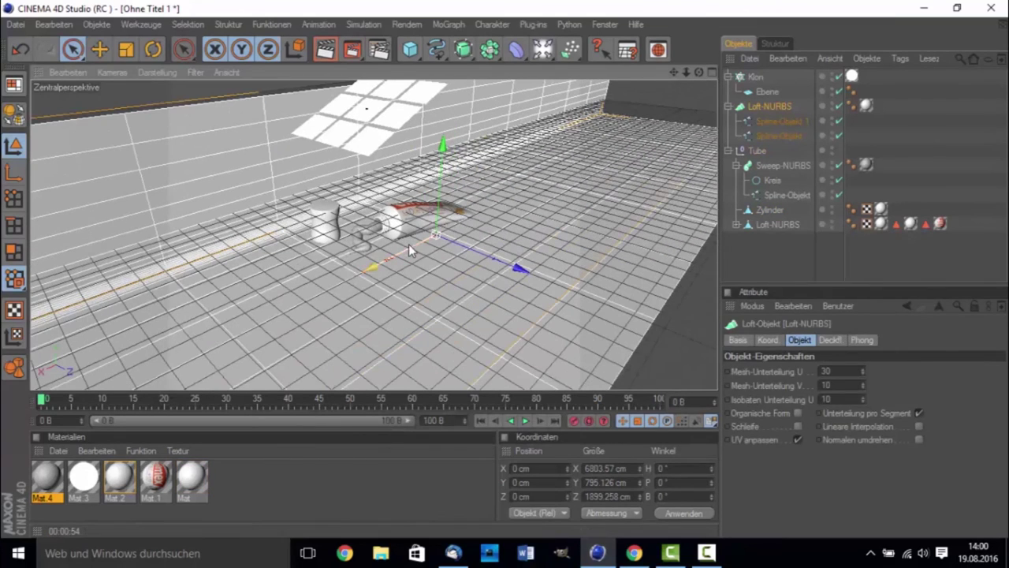
Step: Set Mat 3's brightness to 200 % so the clone plane grid glows brighter
left_click(367, 129)
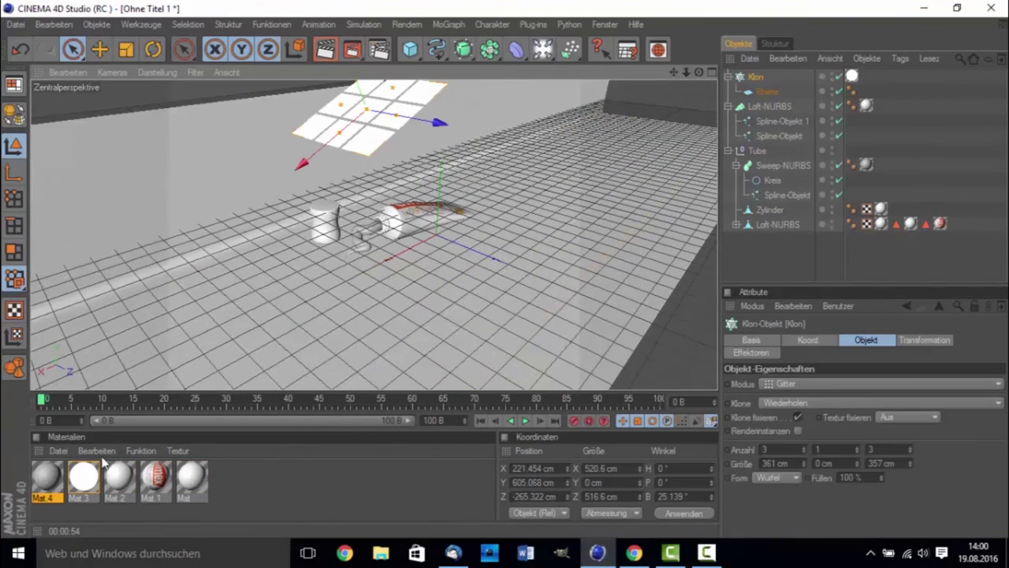
left_click(89, 484)
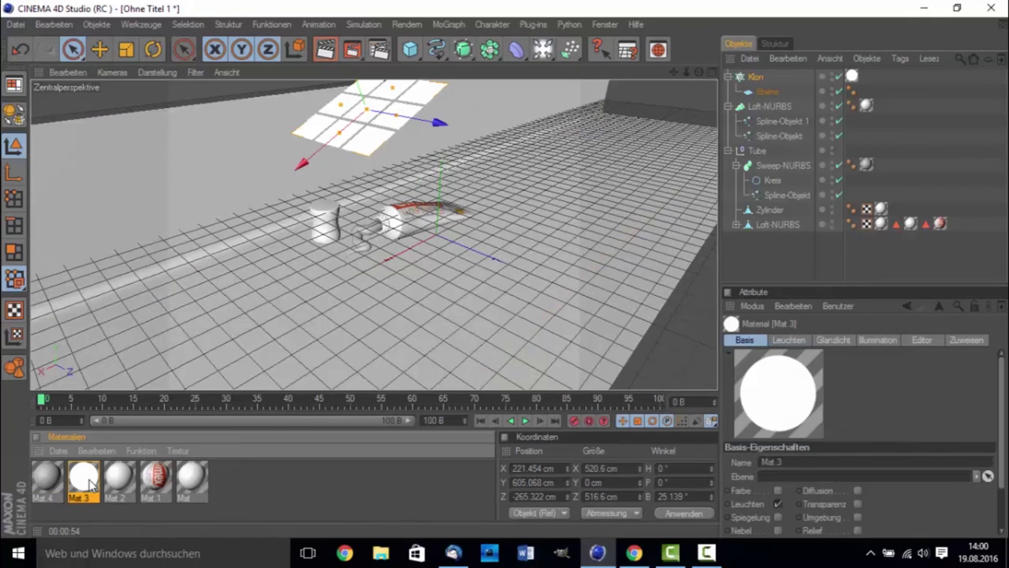
double_click(89, 483)
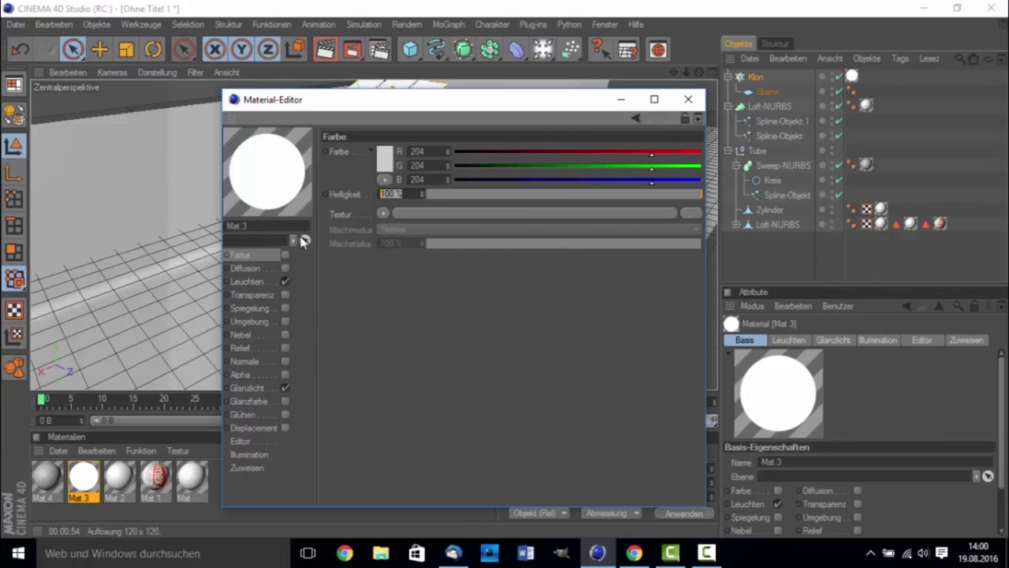
type("200")
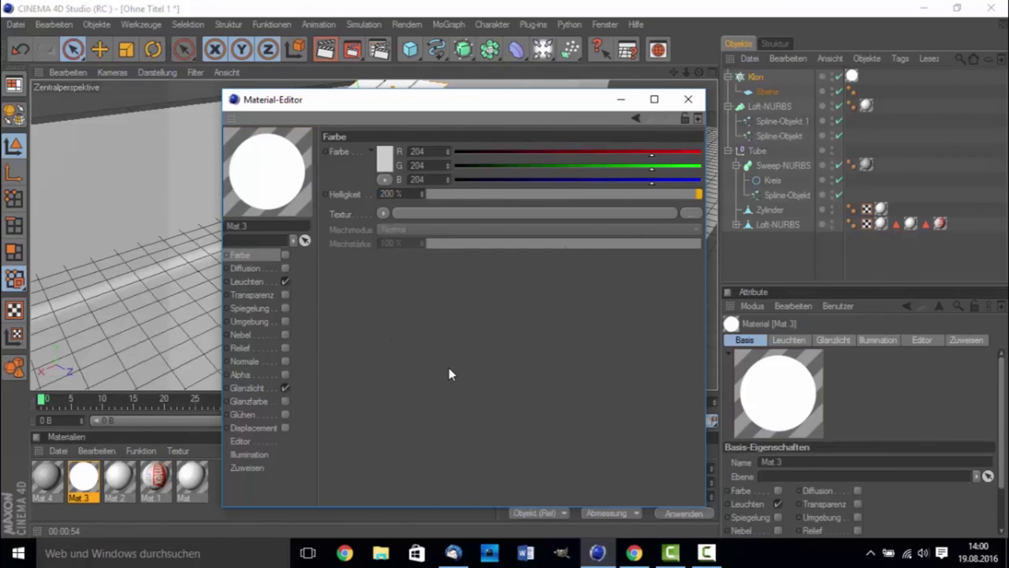
left_click(689, 99)
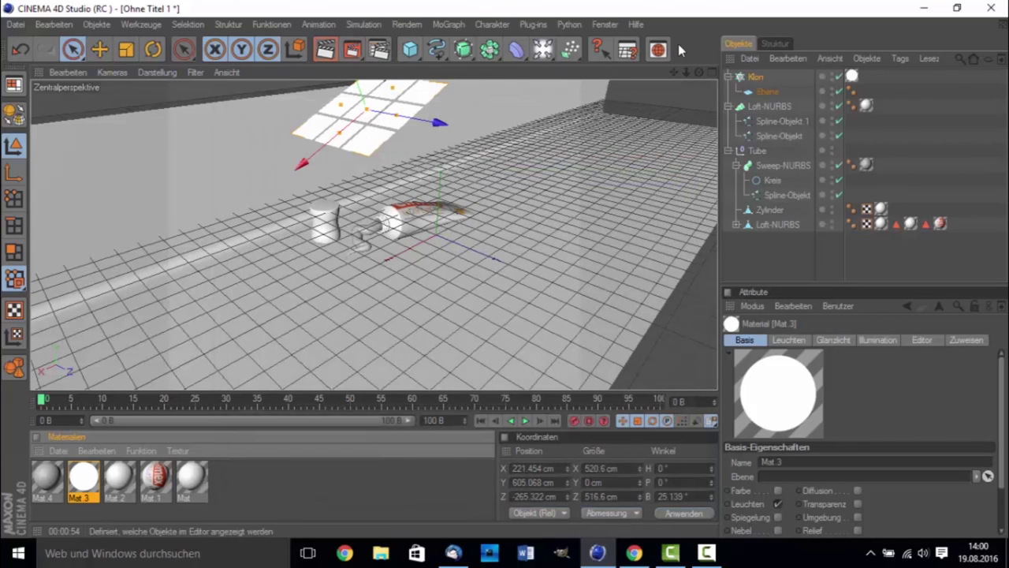
Step: Add a point light, move it aside and up, and copy it to the tube's opposite side
left_click_drag(699, 72, 655, 76)
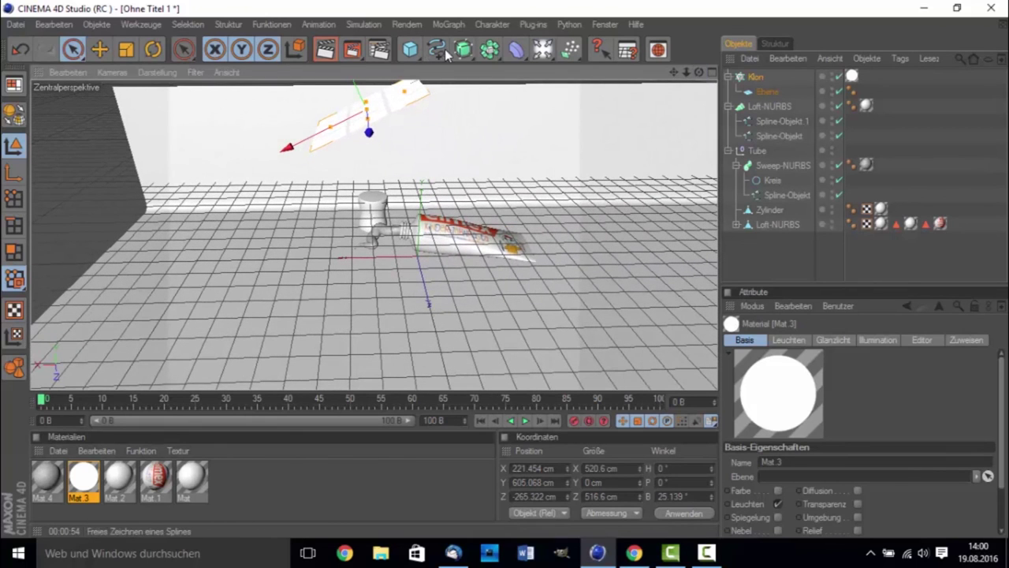
left_click_drag(541, 49, 584, 63)
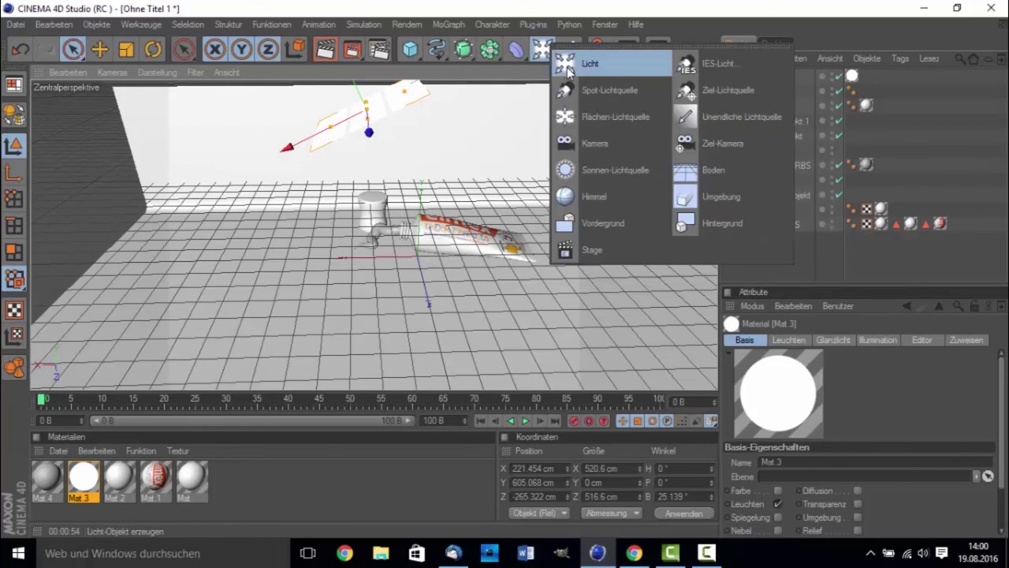
left_click_drag(371, 258, 406, 253)
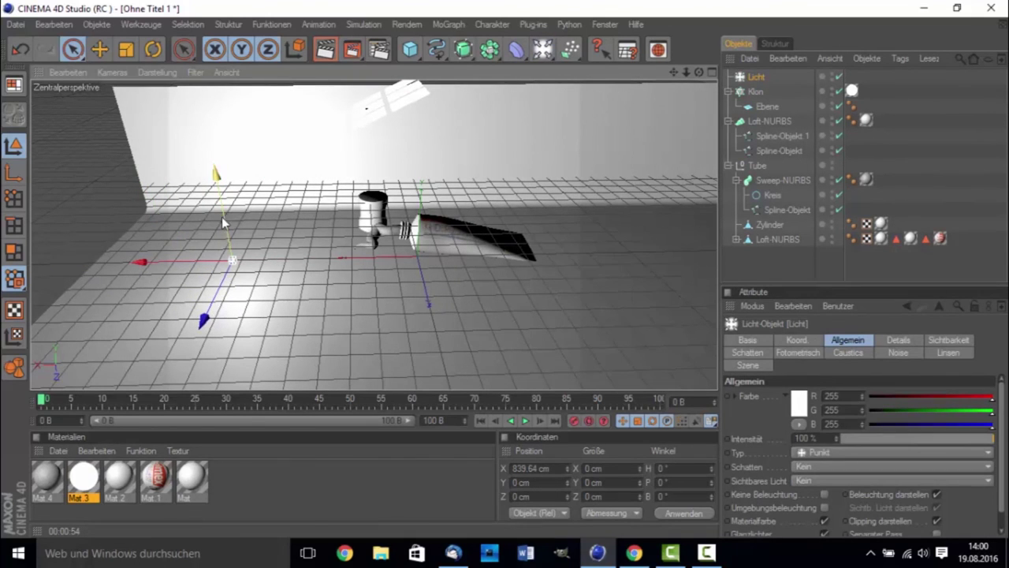
left_click_drag(237, 218, 225, 91)
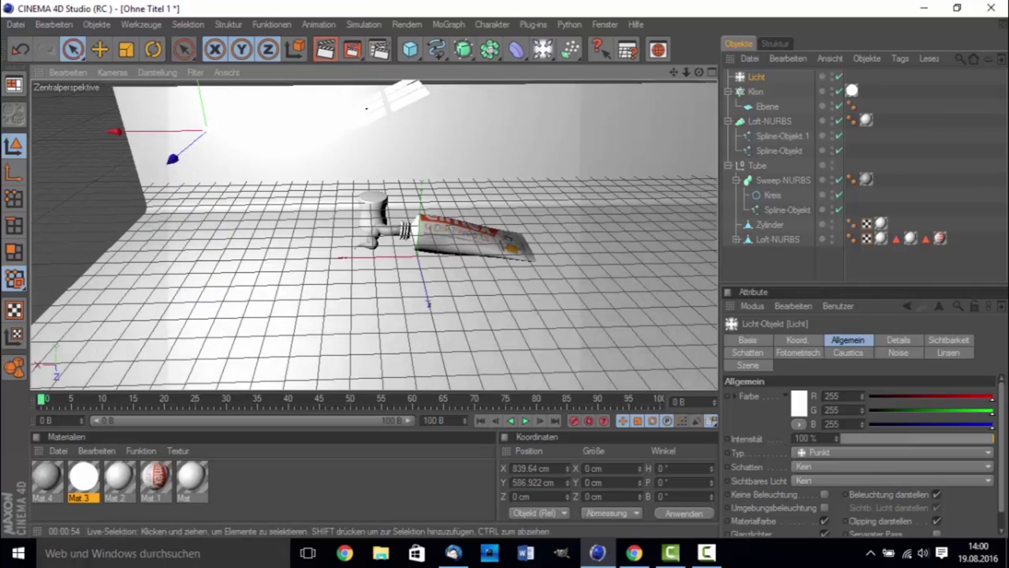
left_click_drag(150, 183, 623, 162, "ctrl")
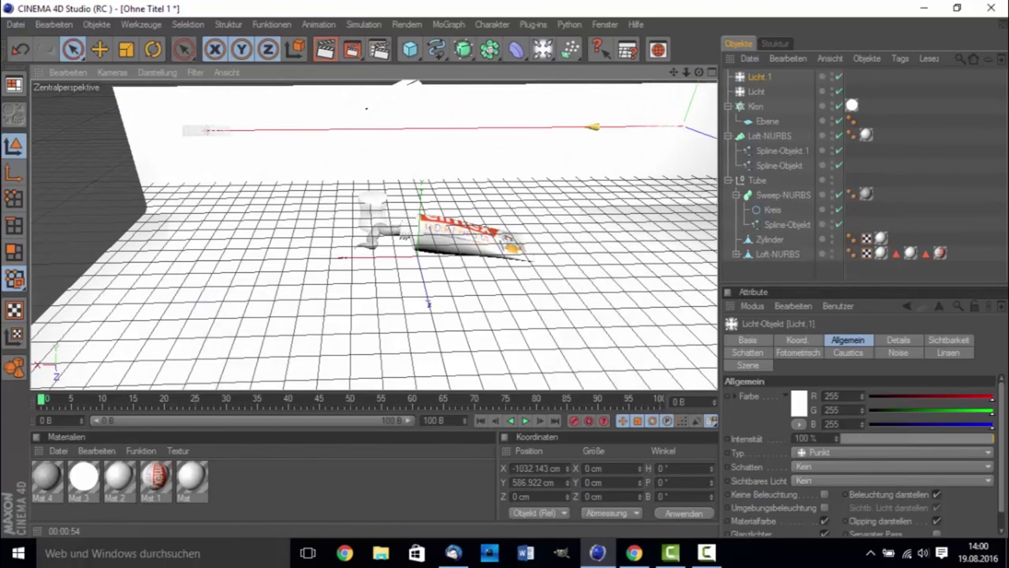
left_click_drag(158, 134, 142, 156)
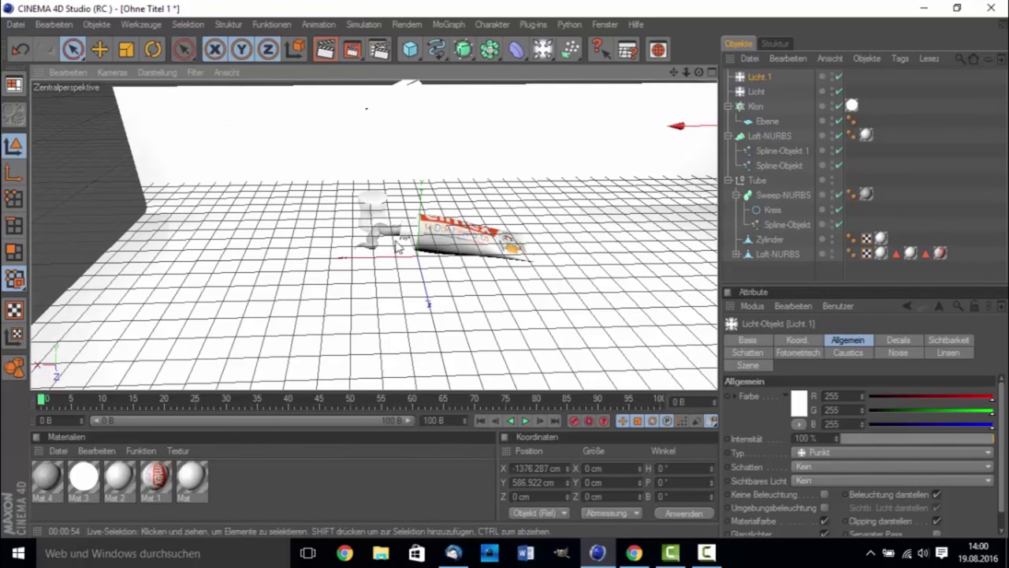
Step: Give both lights, Licht and Licht.1, soft Shadow-Maps (Weich) shadows
left_click(754, 92, "ctrl")
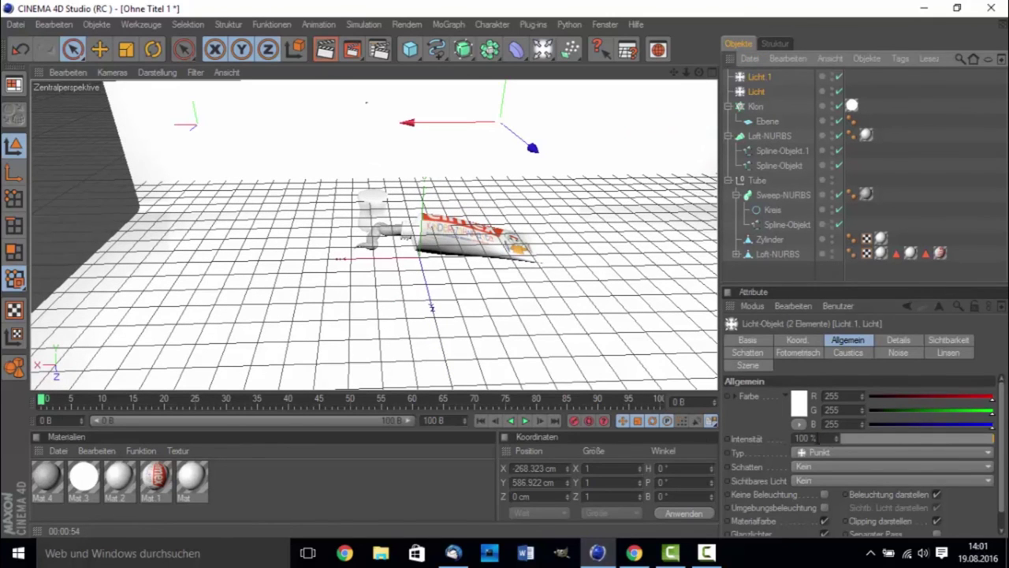
type("70")
left_click(564, 333)
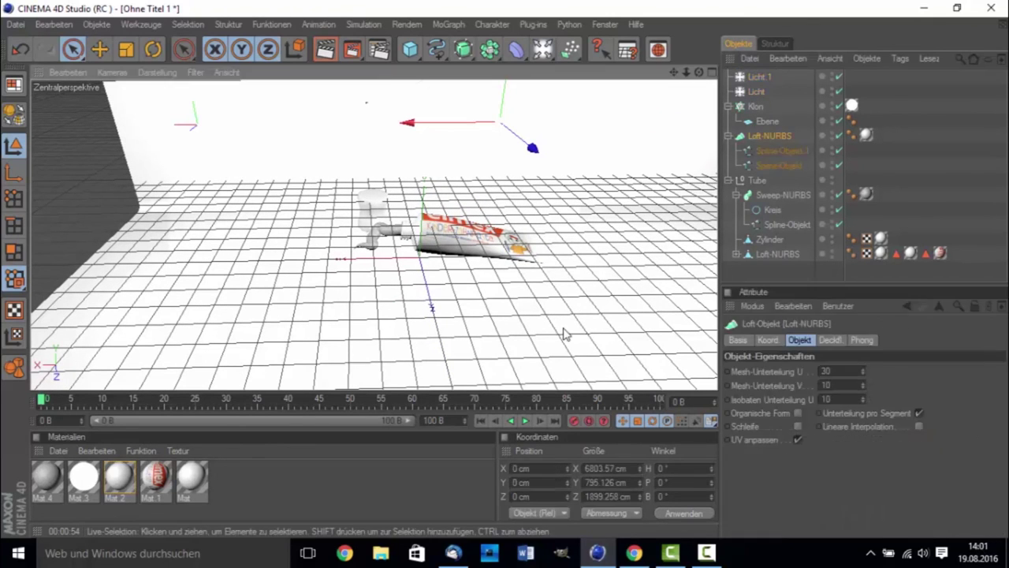
left_click_drag(462, 305, 496, 288, "alt")
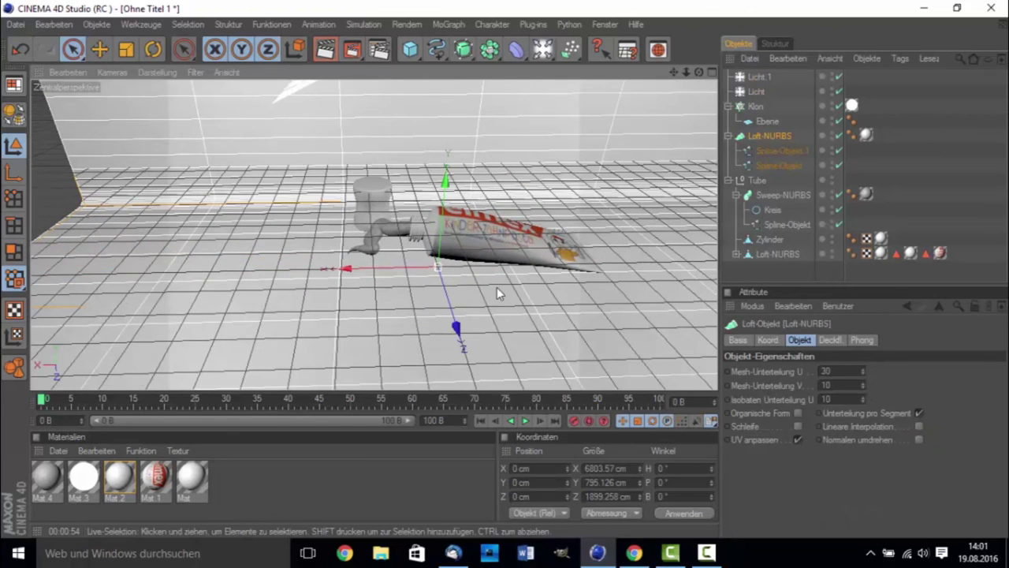
left_click(788, 78)
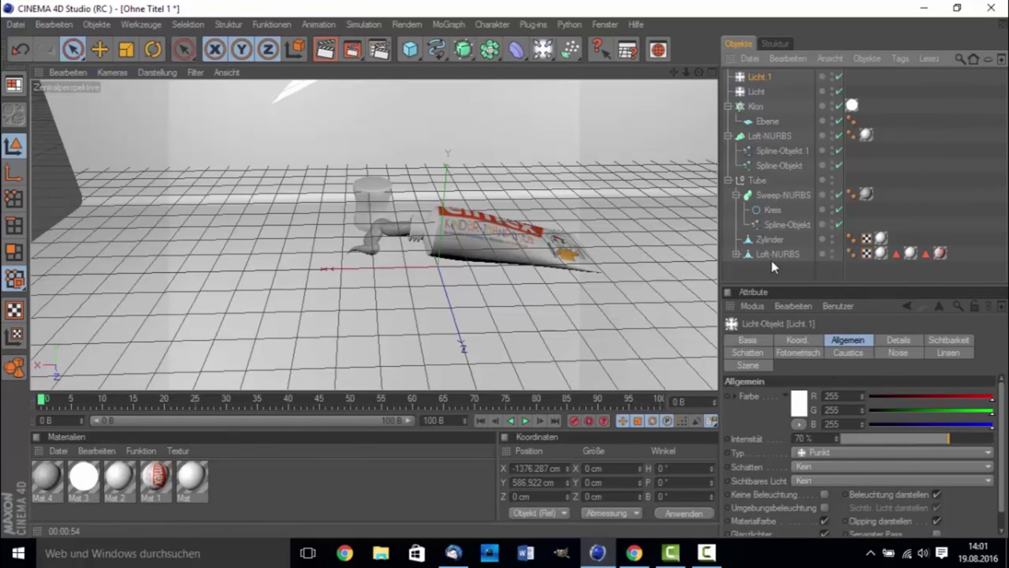
left_click(757, 92, "ctrl")
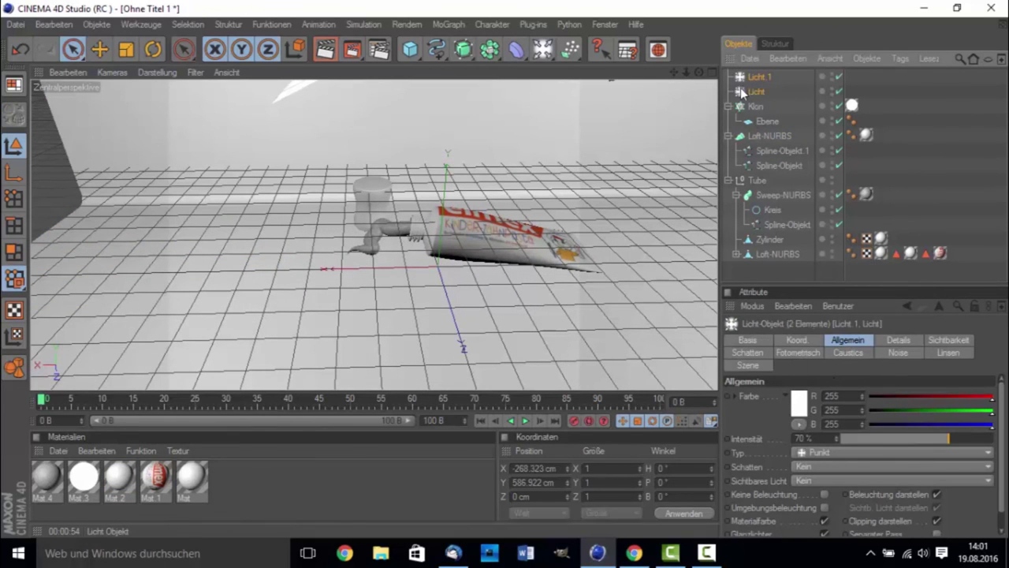
left_click(814, 467)
left_click(813, 497)
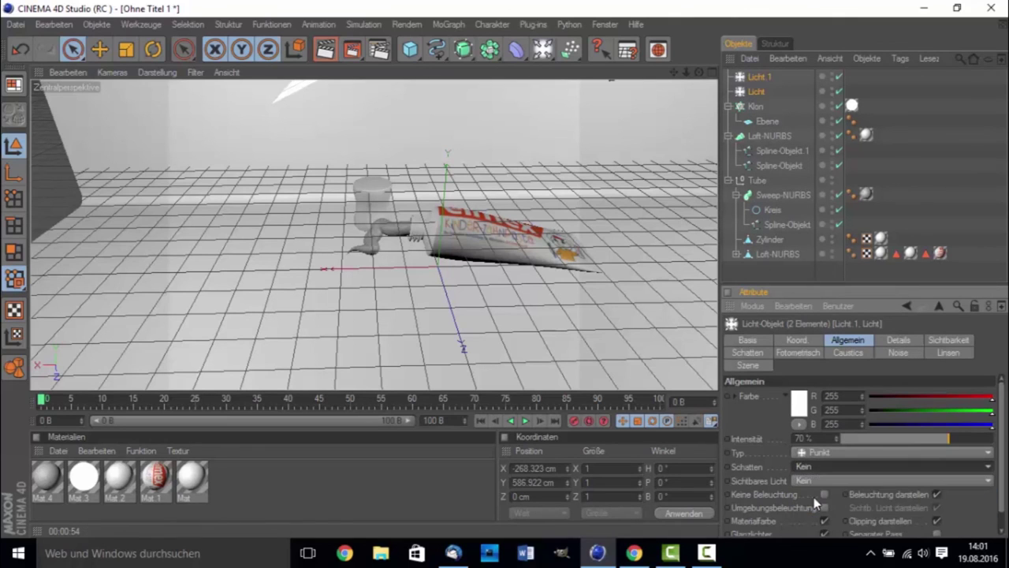
left_click(757, 78, "ctrl")
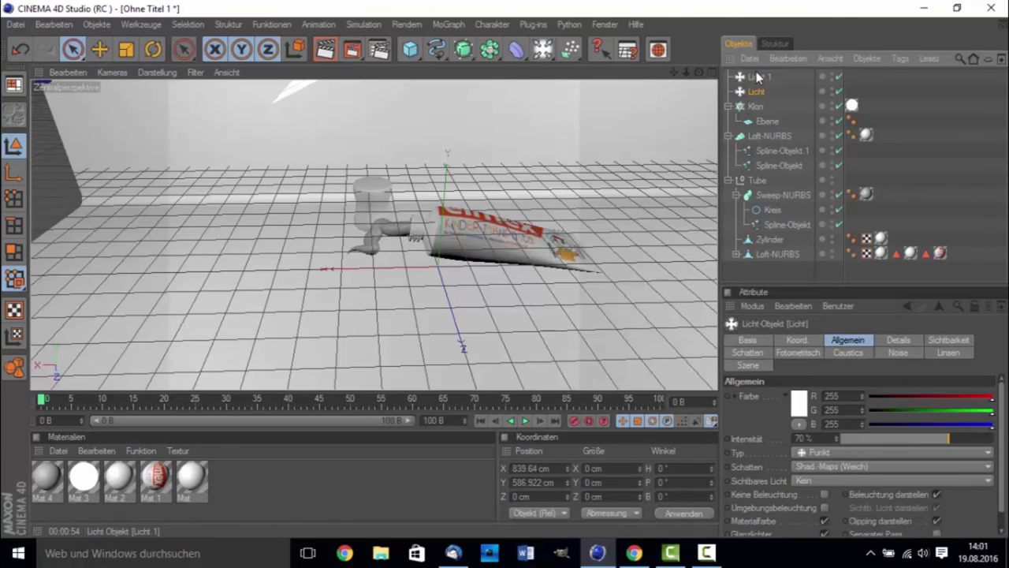
left_click(755, 79)
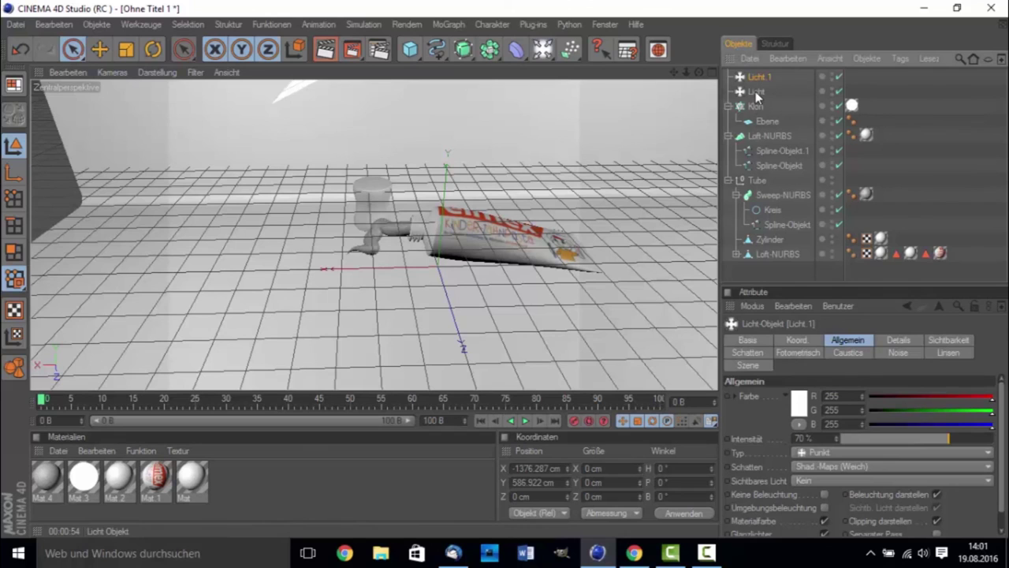
Step: Tint Licht.1 a pale warm orange
left_click(795, 403)
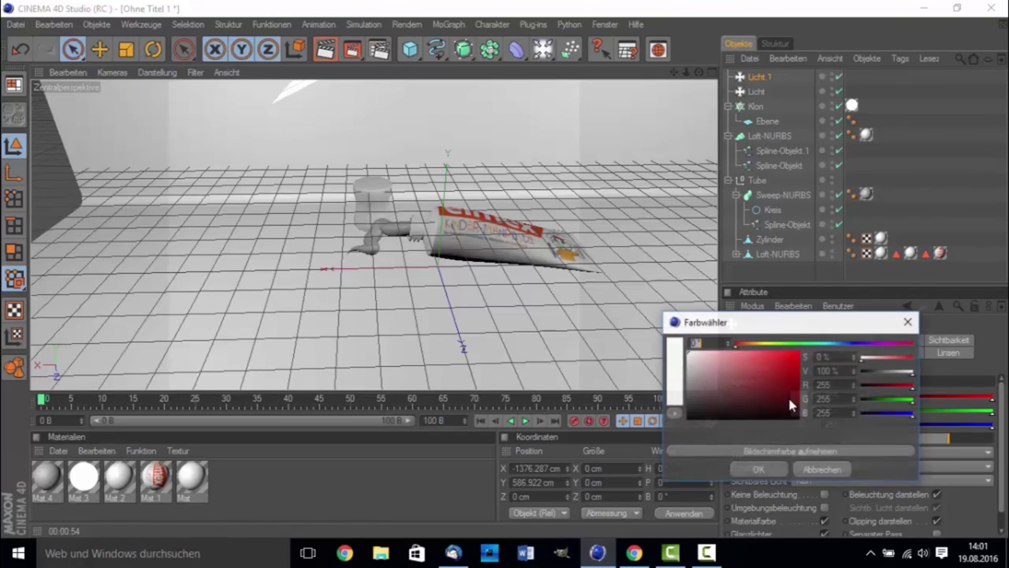
left_click(756, 344)
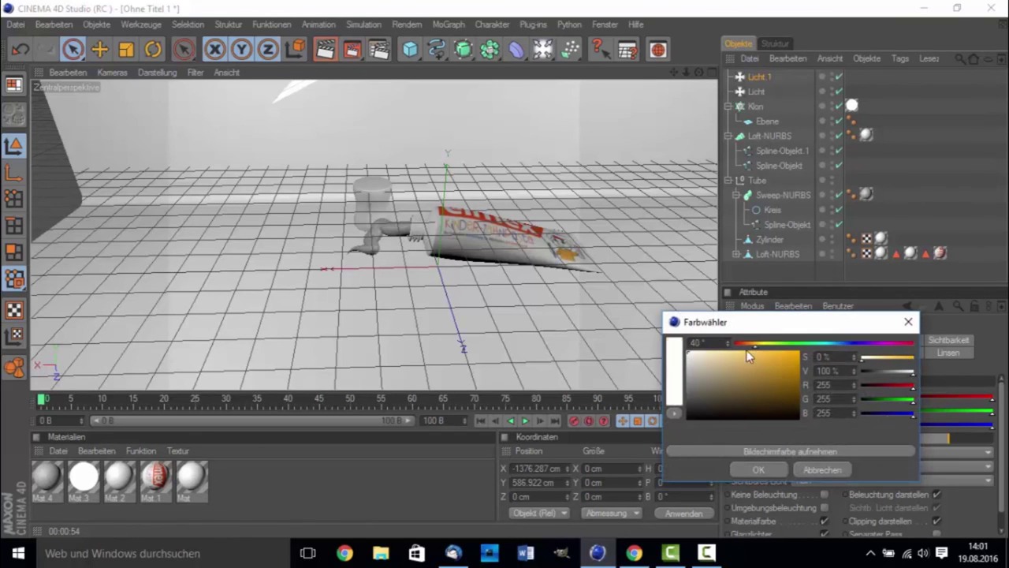
left_click(722, 352)
left_click(751, 468)
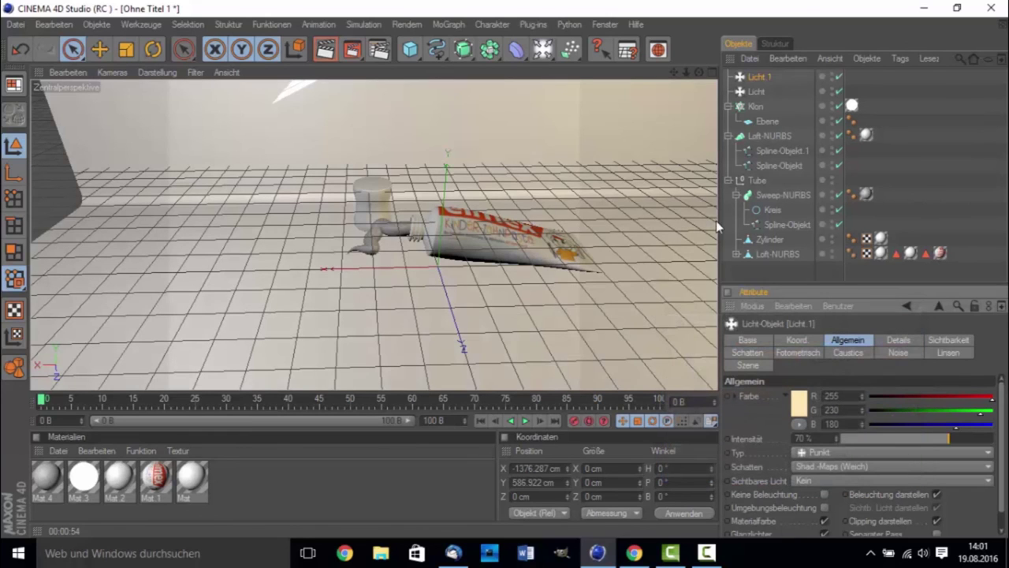
Step: Tint Licht a pale blue (R 148, G 194, B 255) and reframe the view on the tube
left_click(740, 93)
left_click(797, 406)
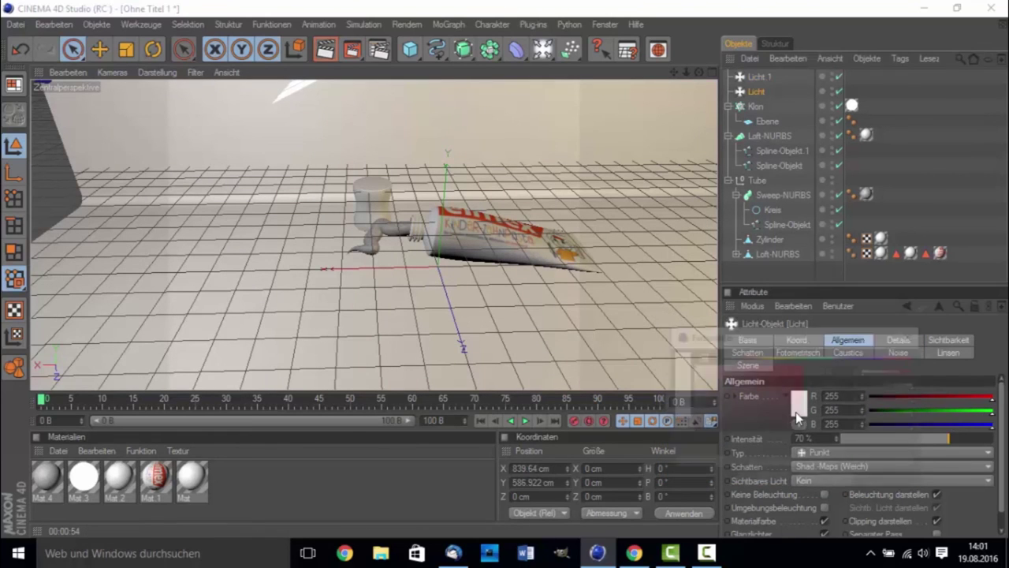
left_click(844, 356)
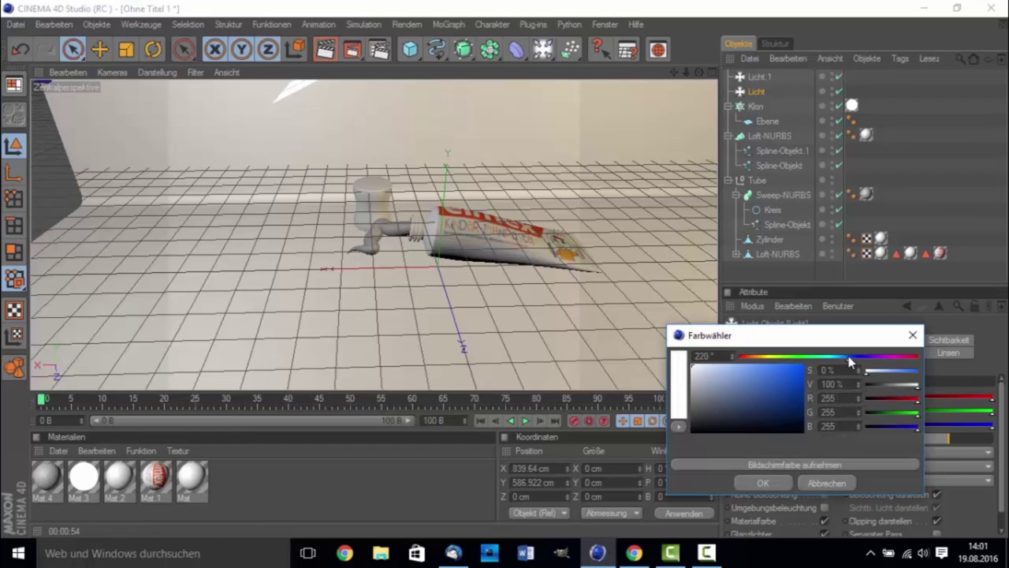
mouse_move(761, 391)
left_mouse_down()
mouse_move(724, 351)
mouse_move(739, 354)
left_mouse_up()
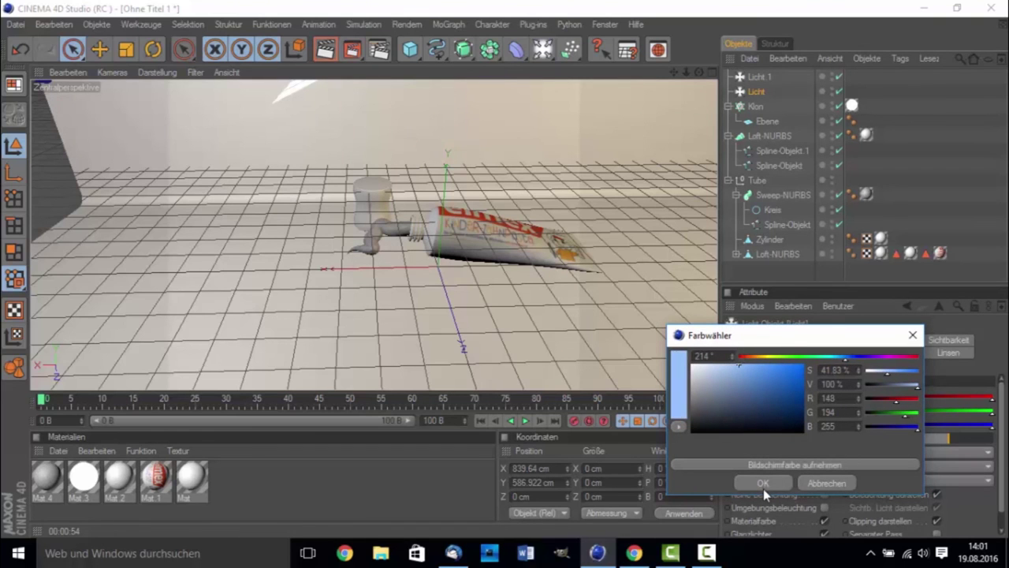
left_click(762, 483)
scroll(528, 310, "up", 3)
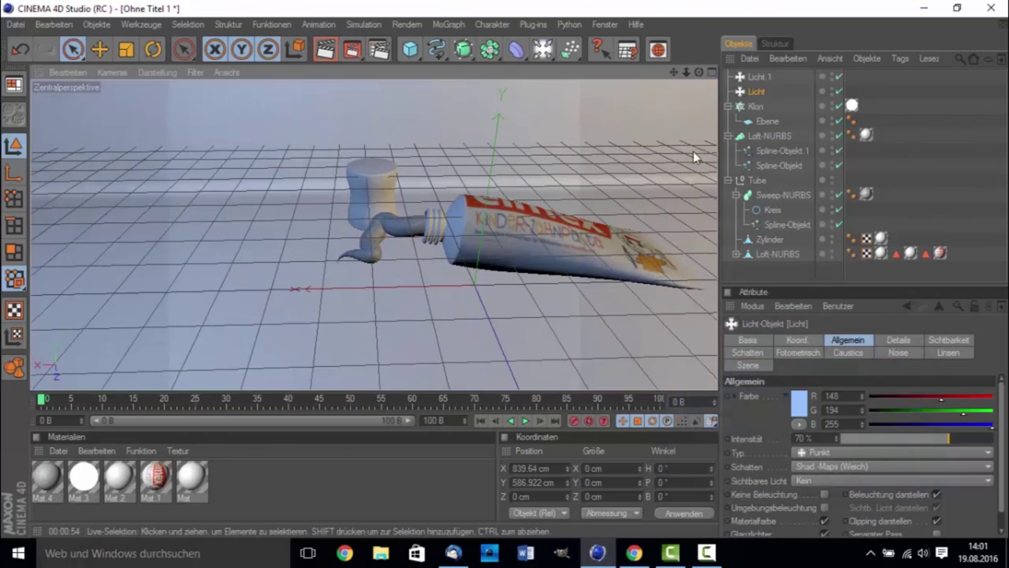
mouse_move(699, 73)
left_mouse_down()
mouse_move(662, 86)
mouse_move(655, 79)
left_mouse_up()
scroll(444, 158, "up", 2)
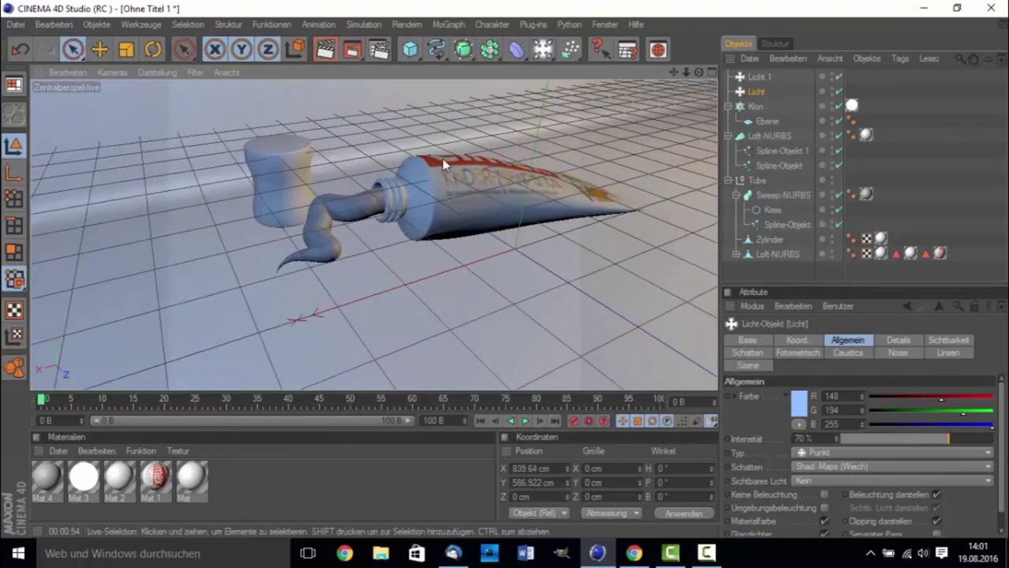
scroll(443, 159, "up", 2)
left_click_drag(674, 73, 674, 73)
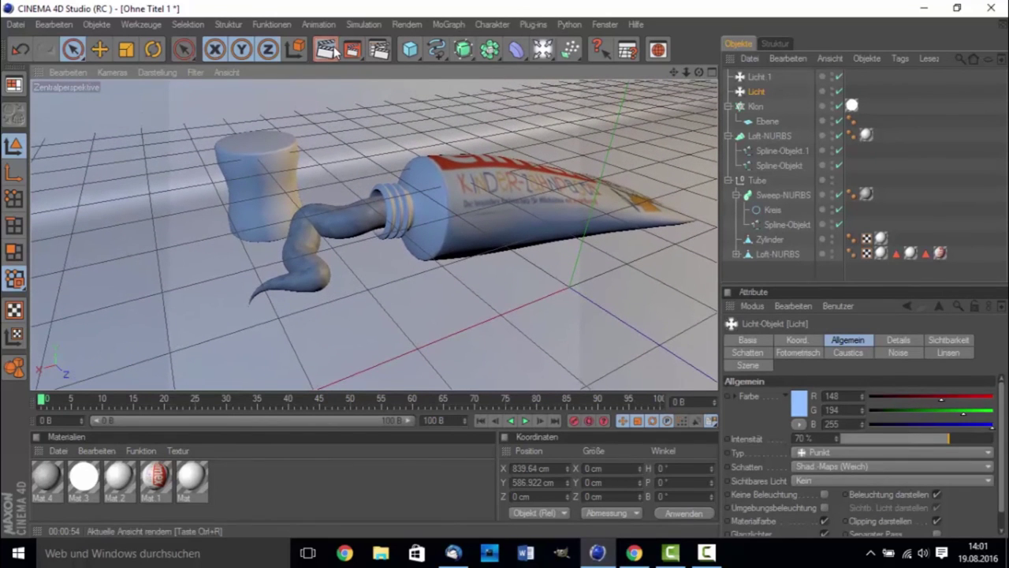
Step: Render the view showing the labelled tube, textured paste strand and white cap
left_click(333, 50)
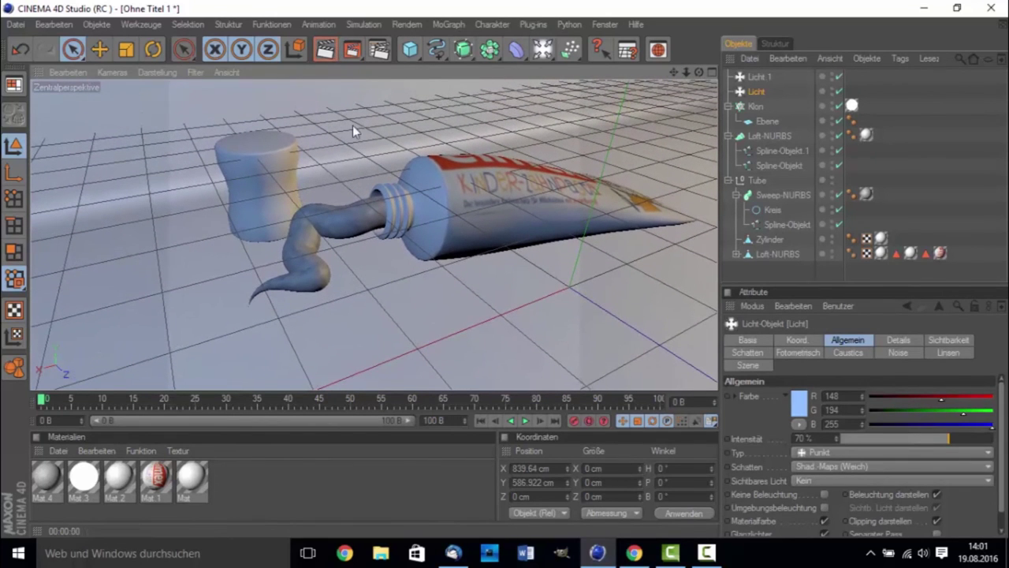
left_click(706, 556)
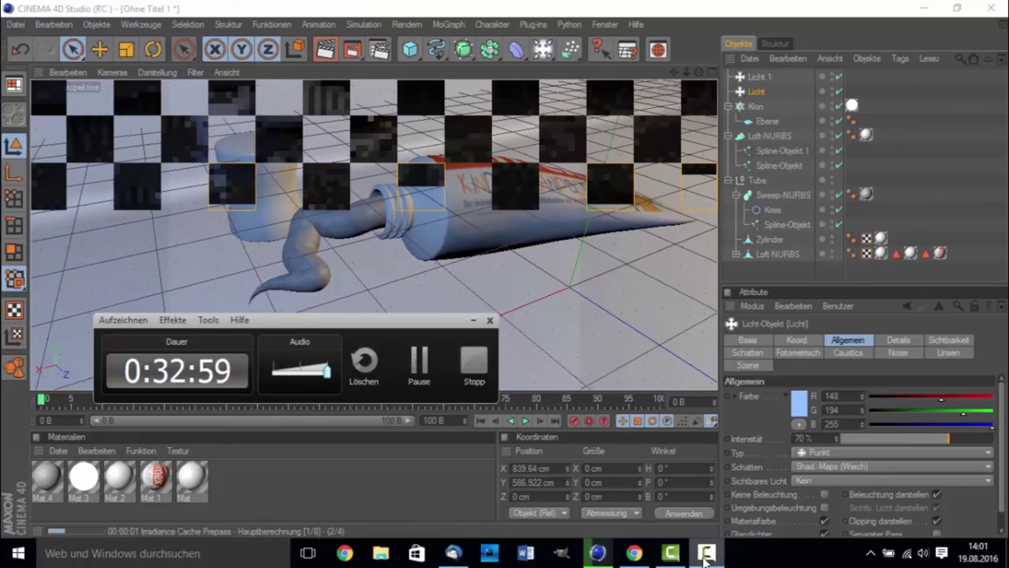
left_click(418, 361)
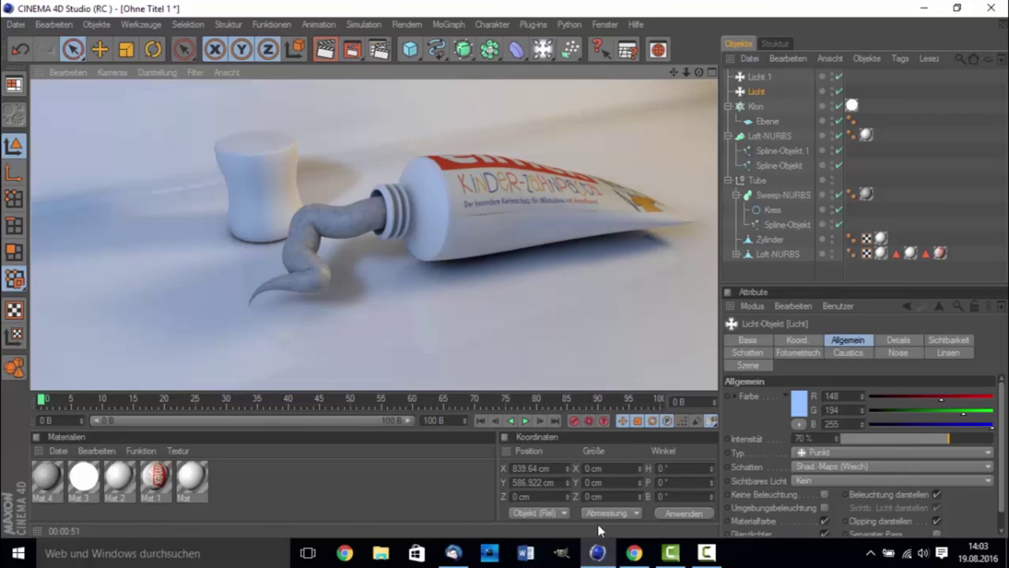
left_click(706, 553)
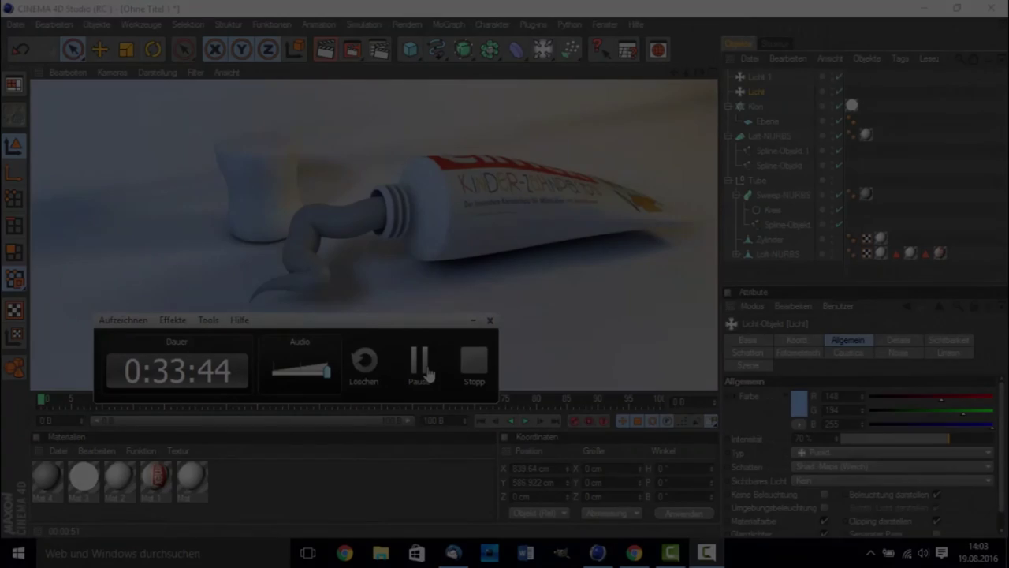